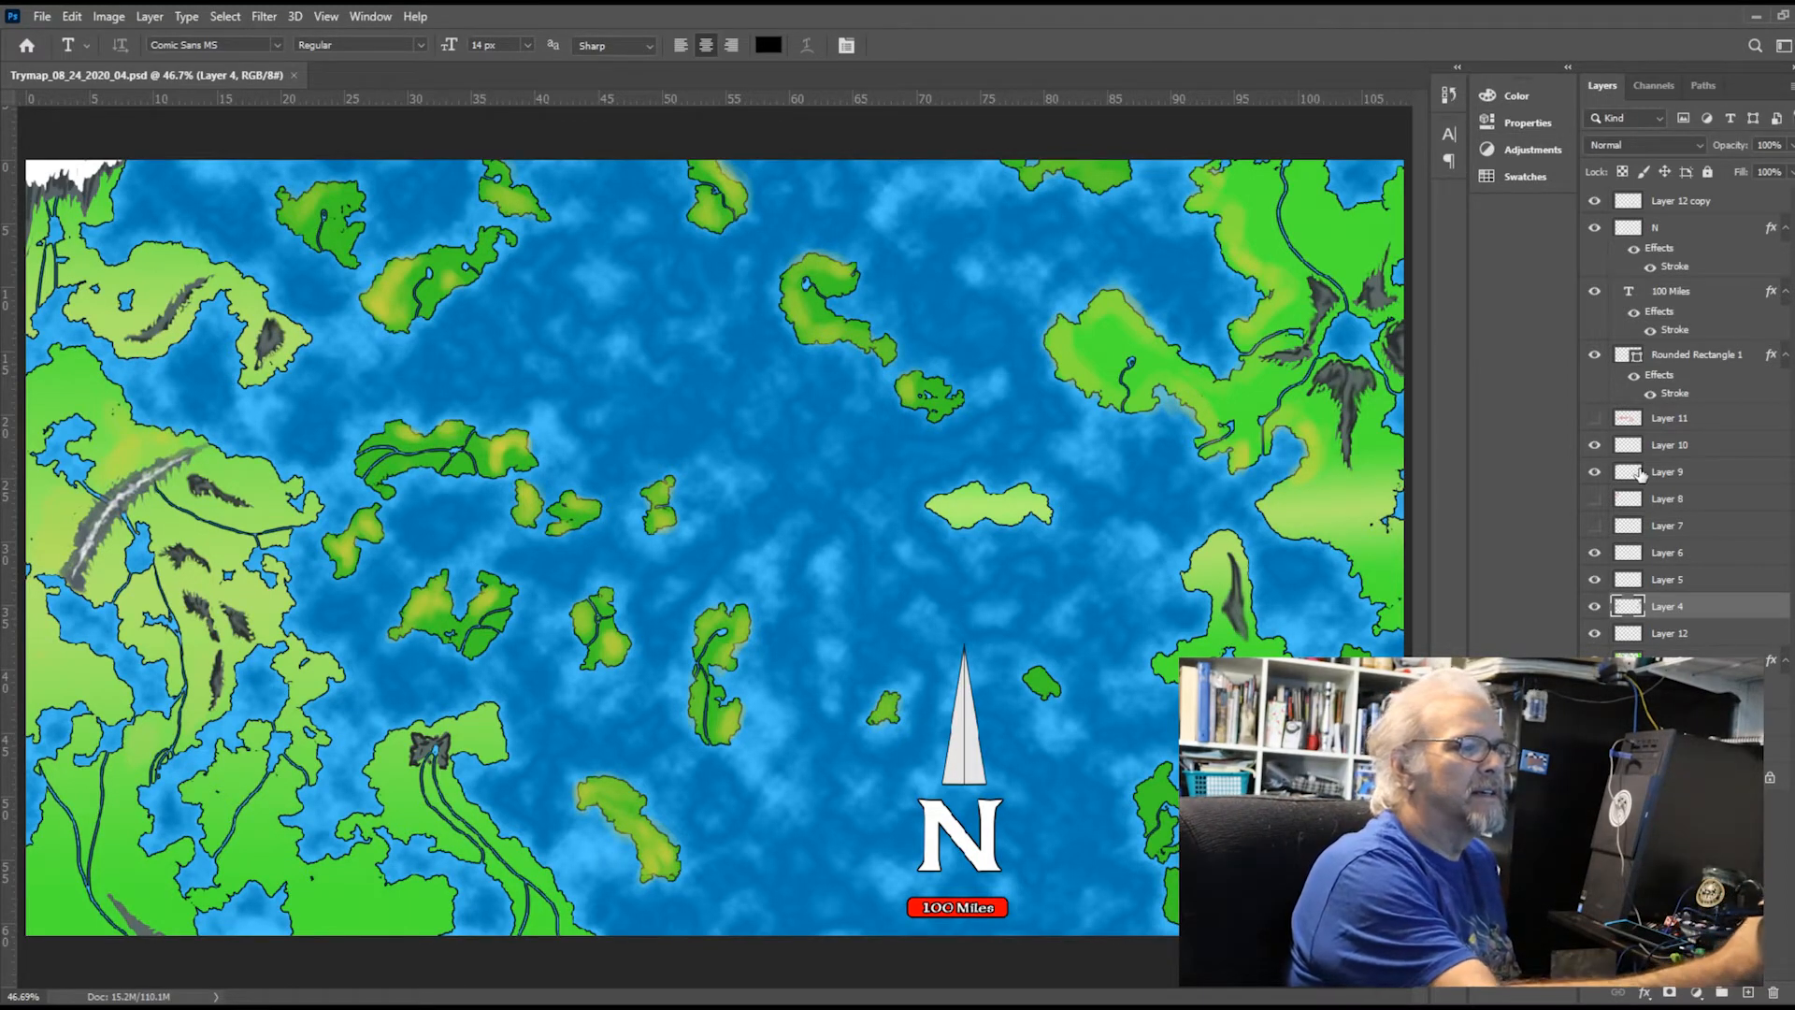
Check which map features Layers 5, 12, 6 and 9 hold by switching their visibility off and on
click(1596, 580)
click(1596, 580)
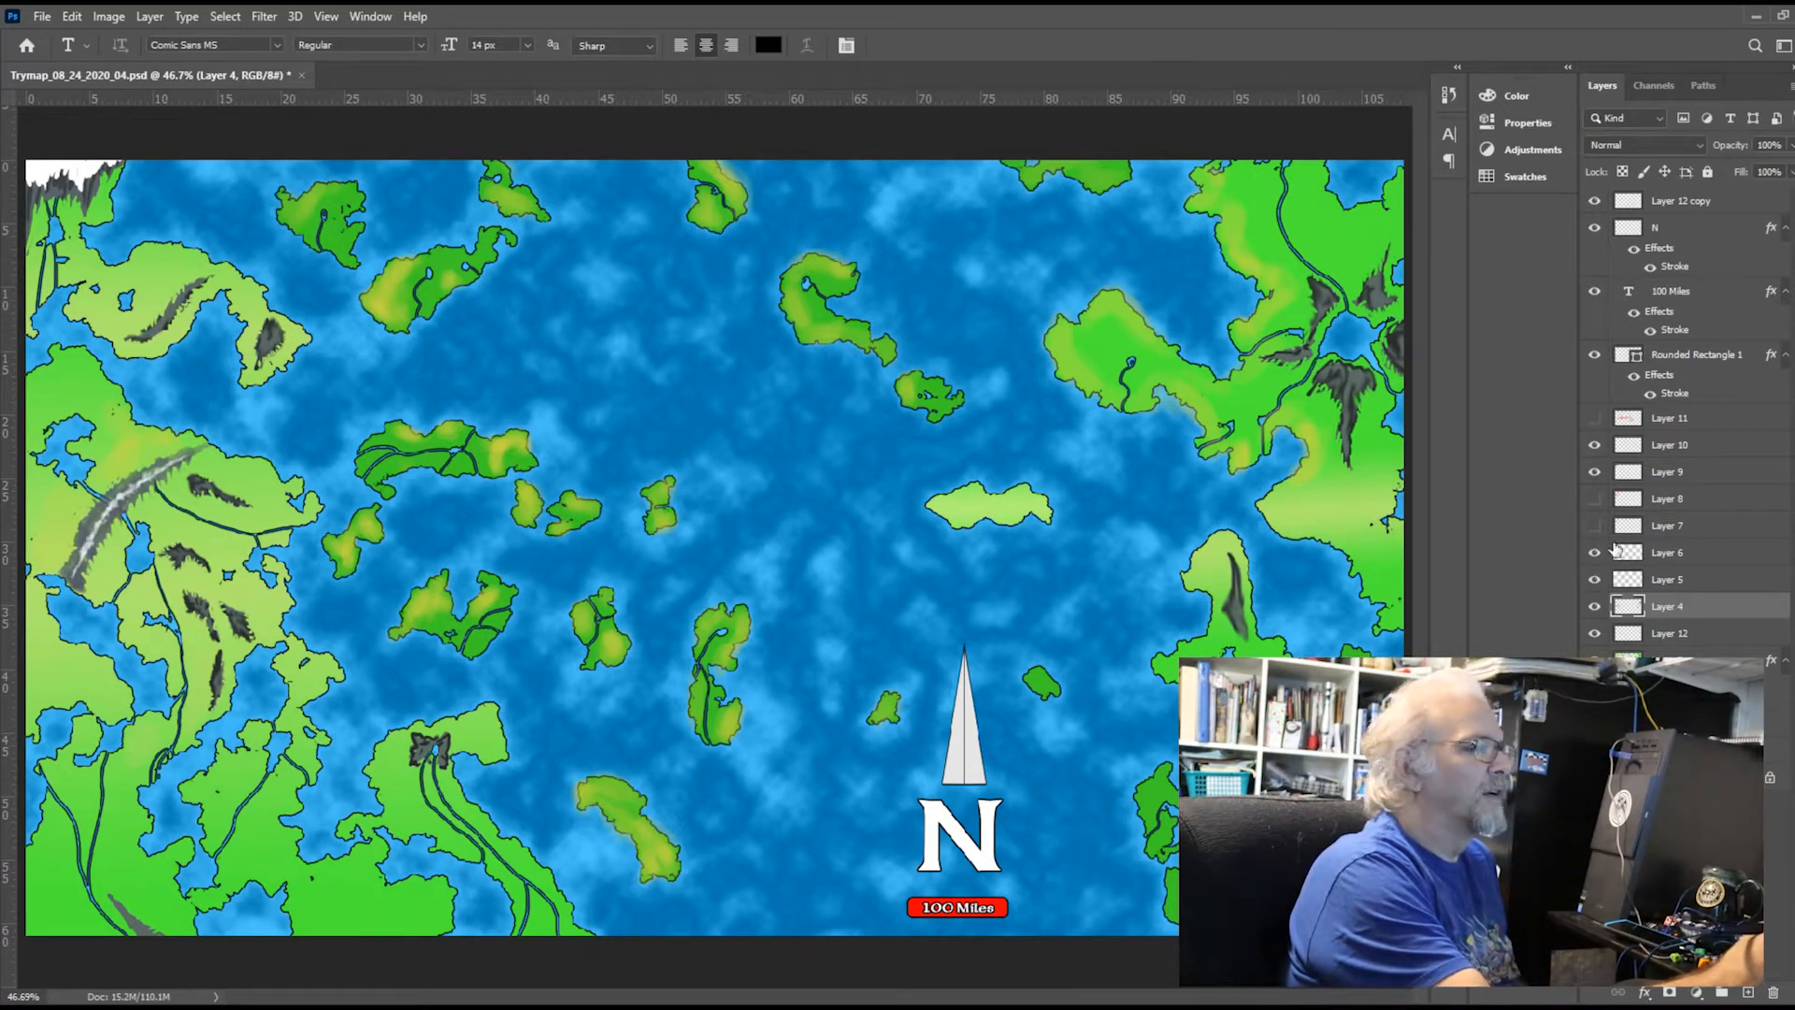
click(1594, 634)
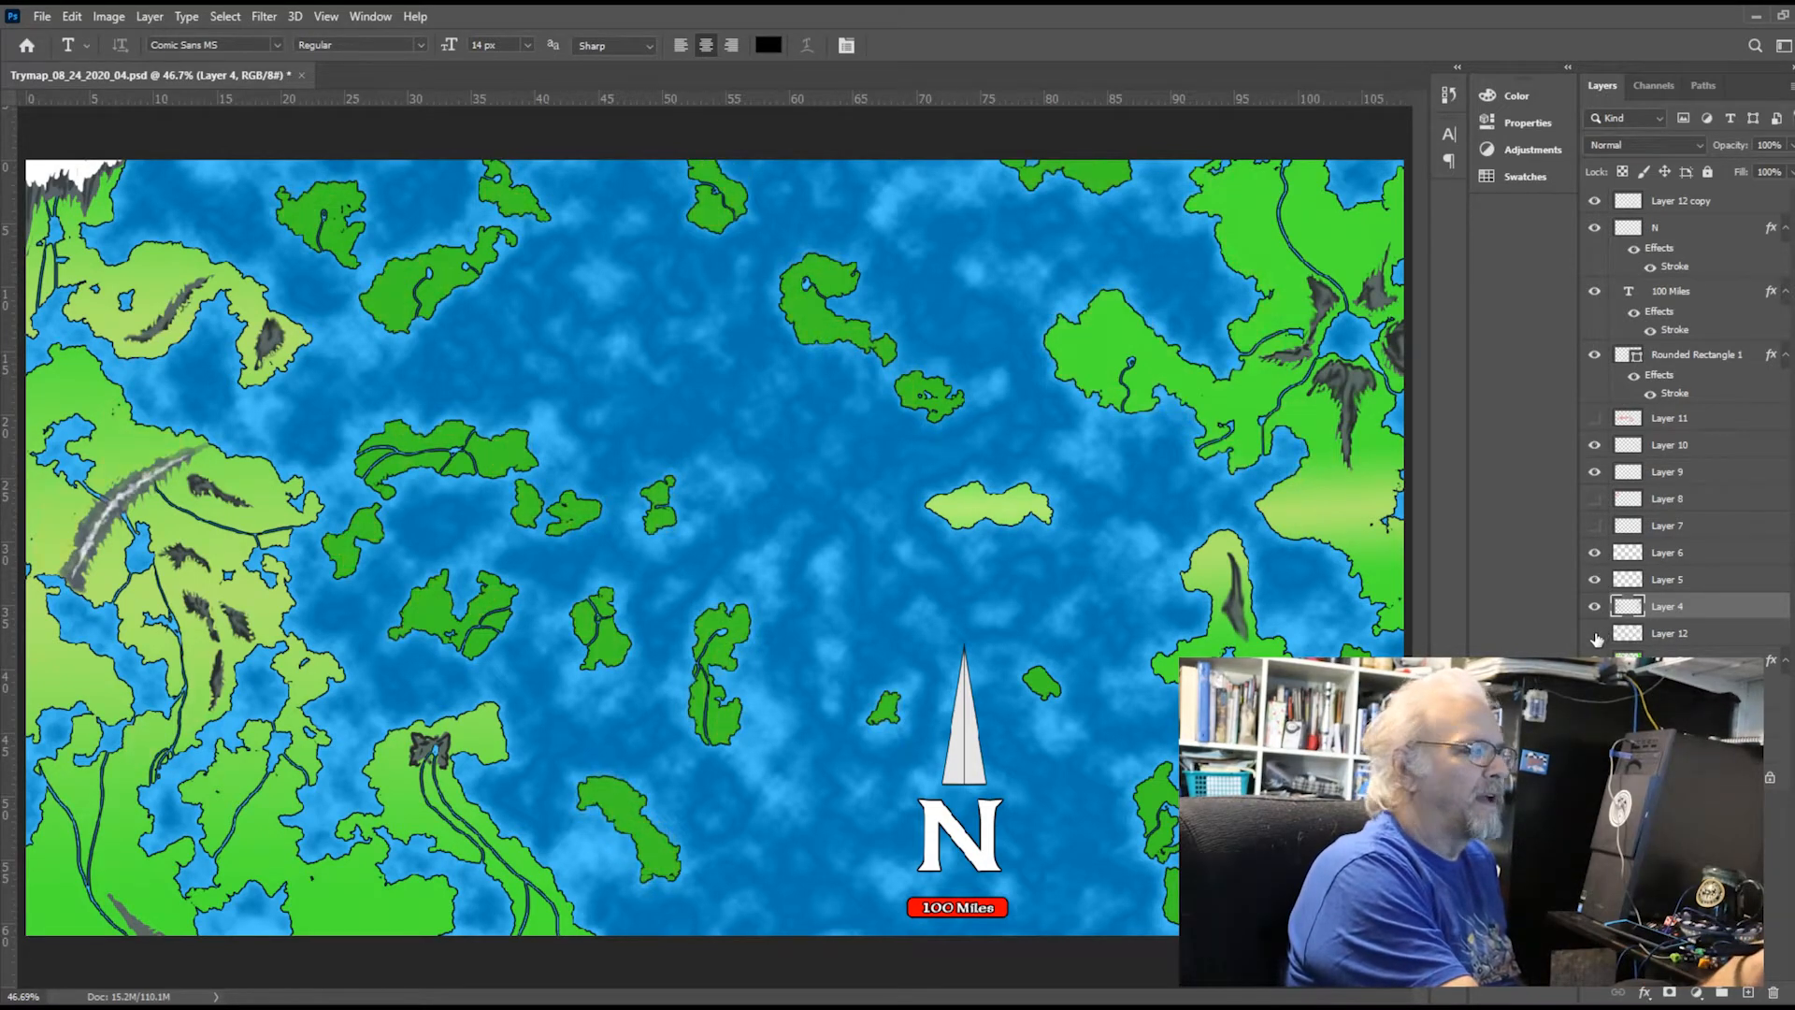
click(1595, 634)
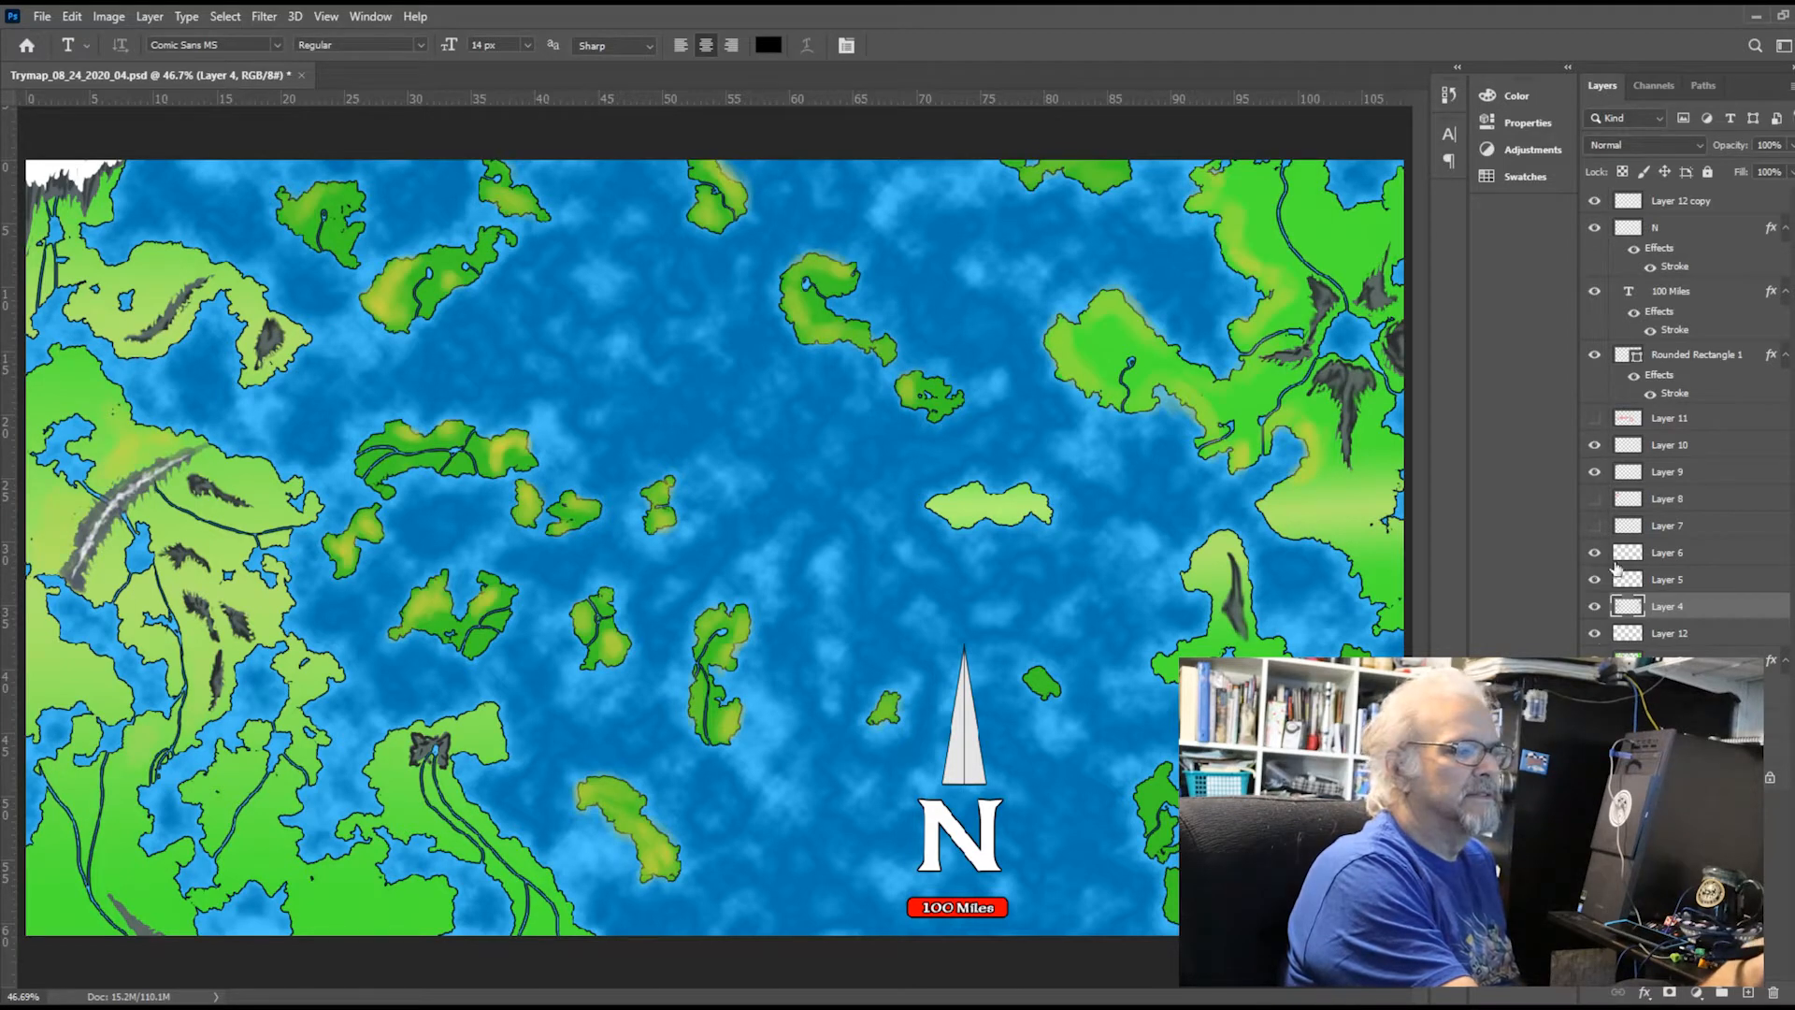
click(1689, 559)
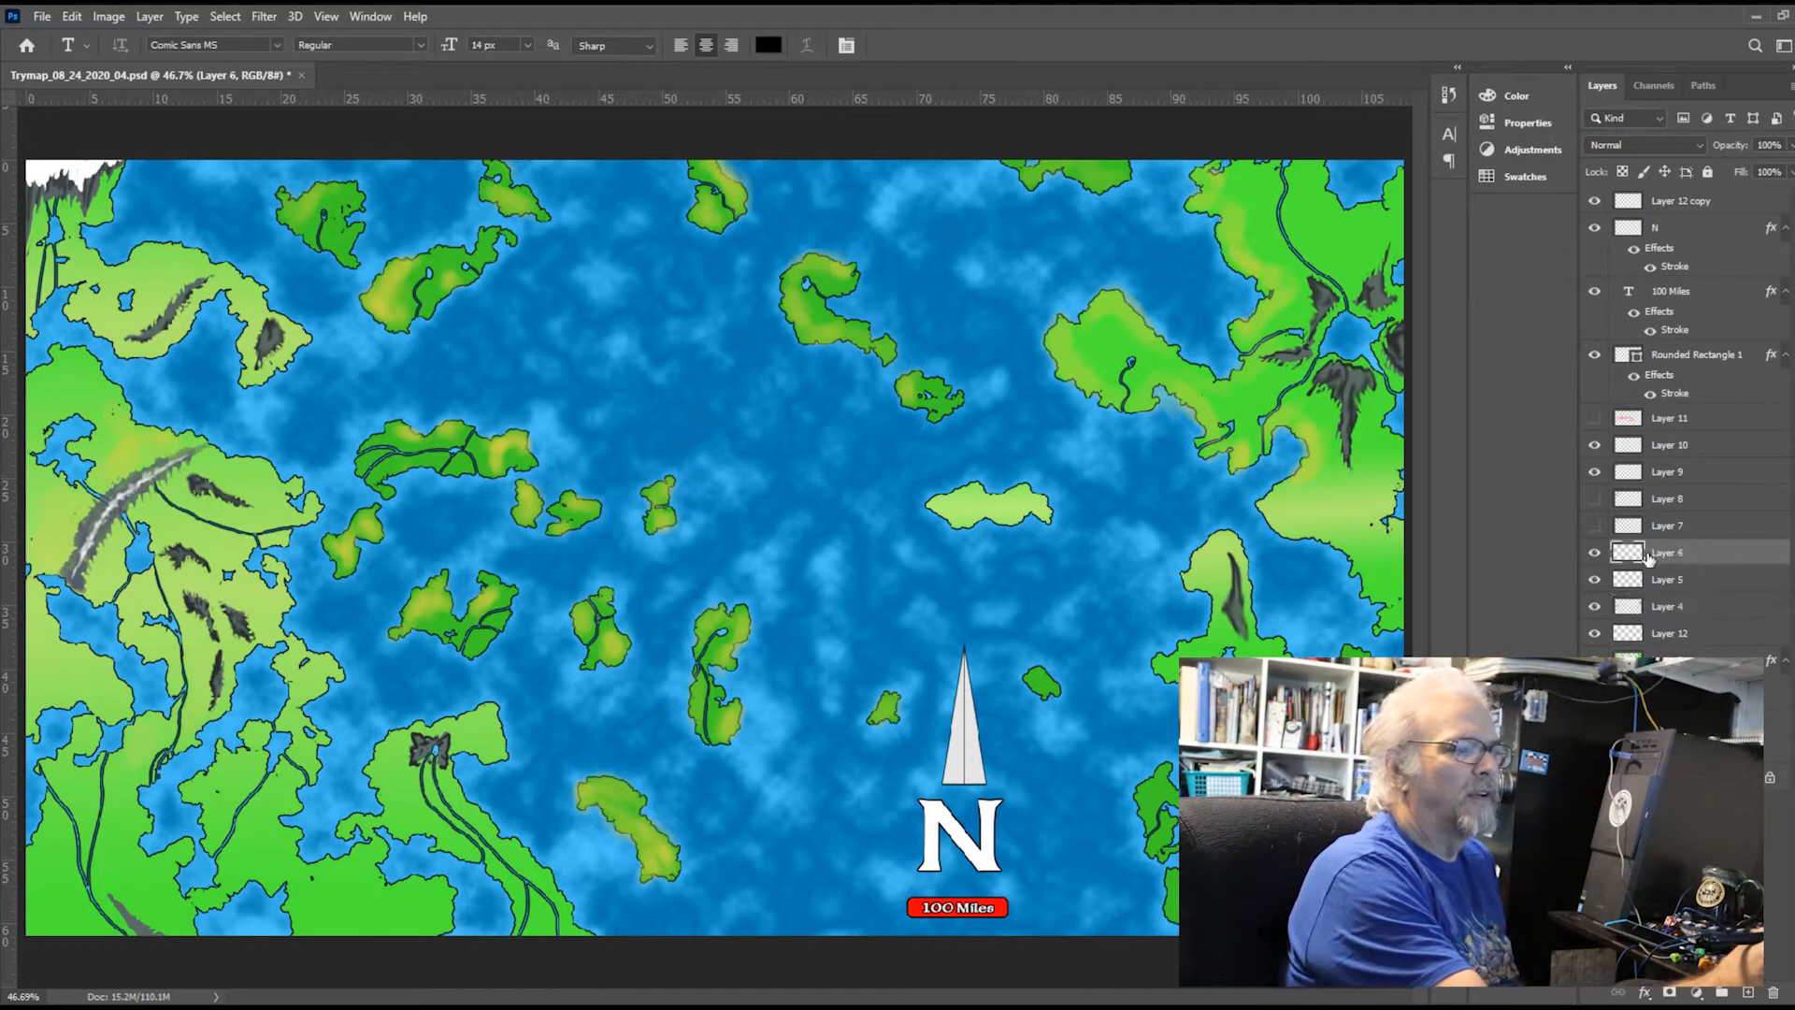
click(1595, 552)
click(1595, 553)
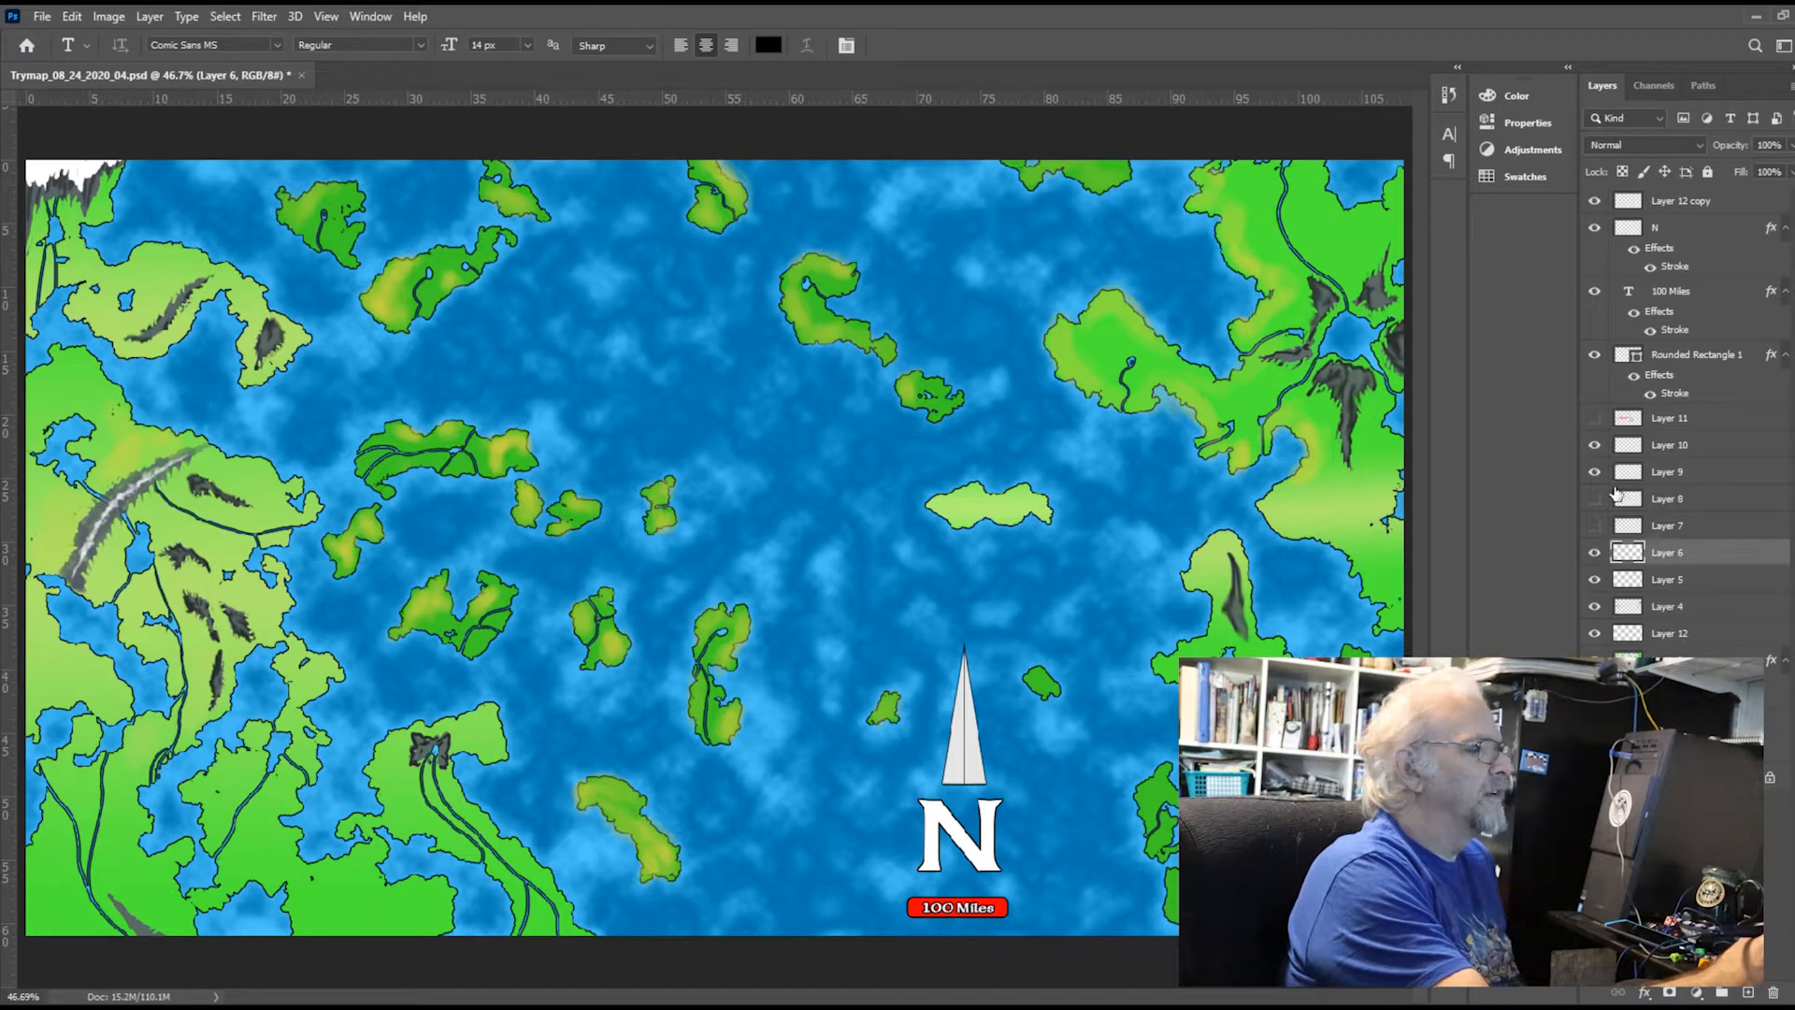
click(1600, 472)
click(1599, 472)
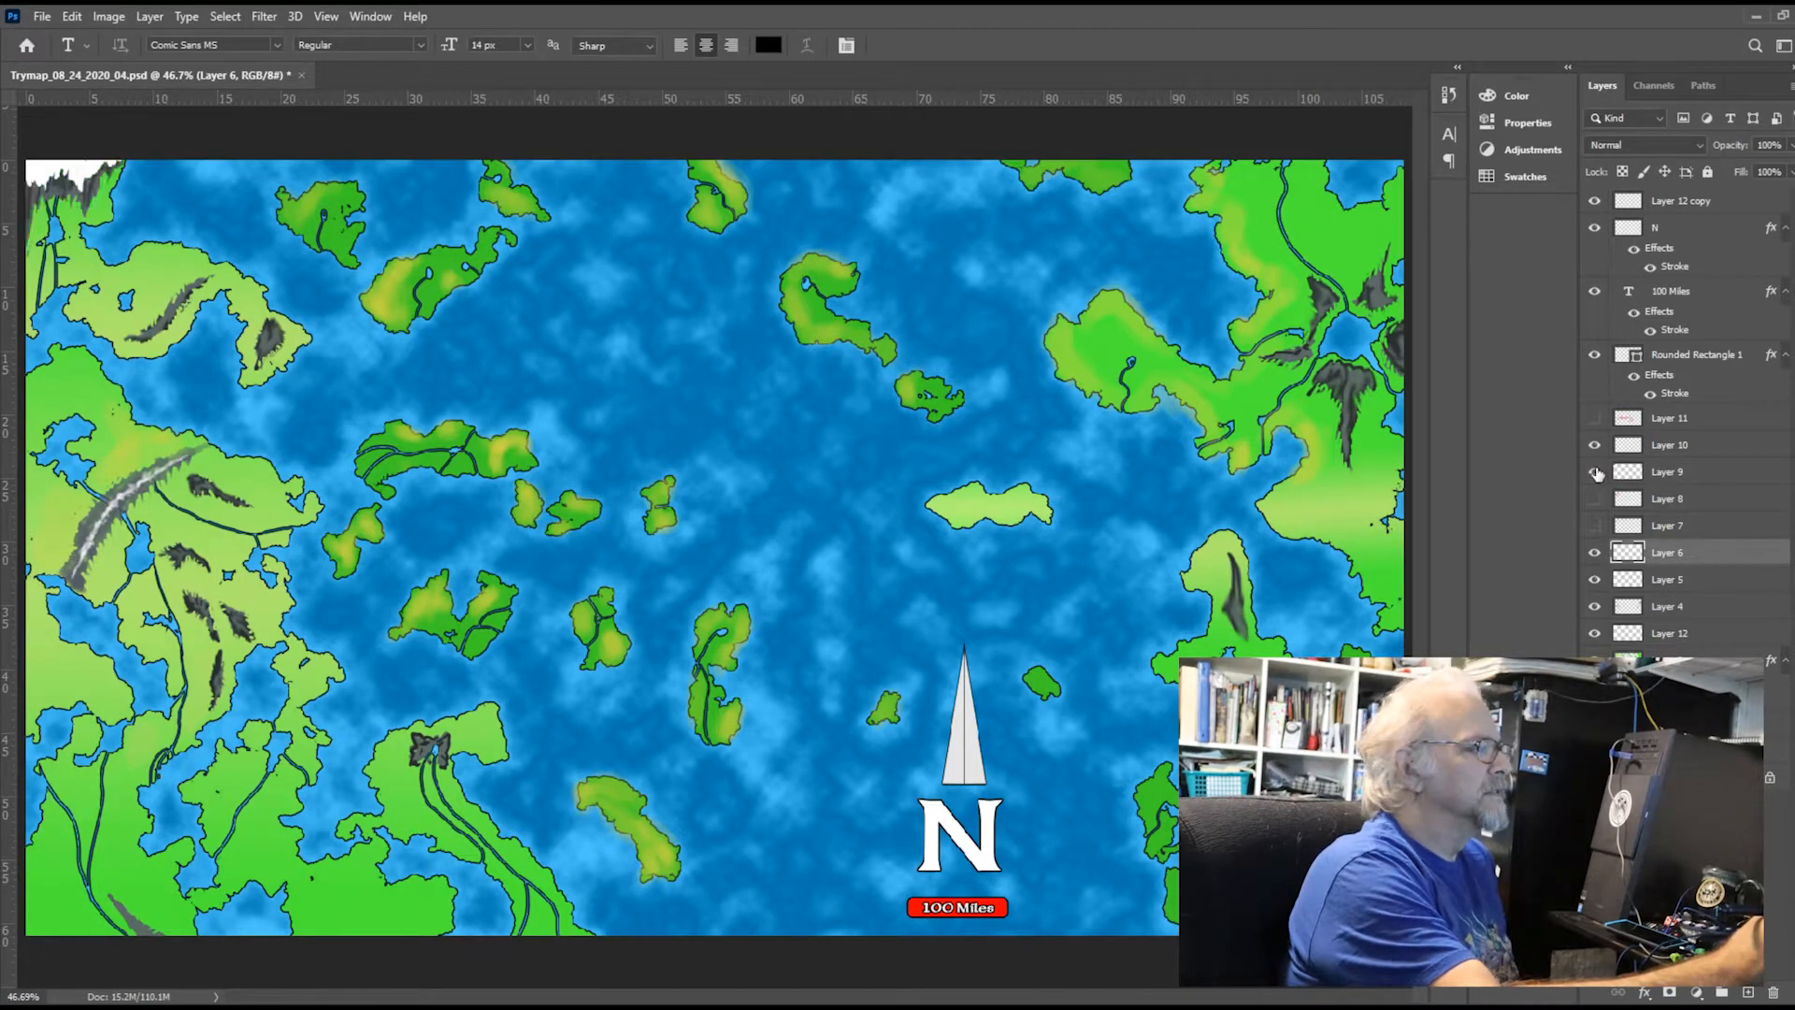
Select Layer 9, sample the dark grey of the snowy northwestern mountains and activate the Brush tool
click(1710, 480)
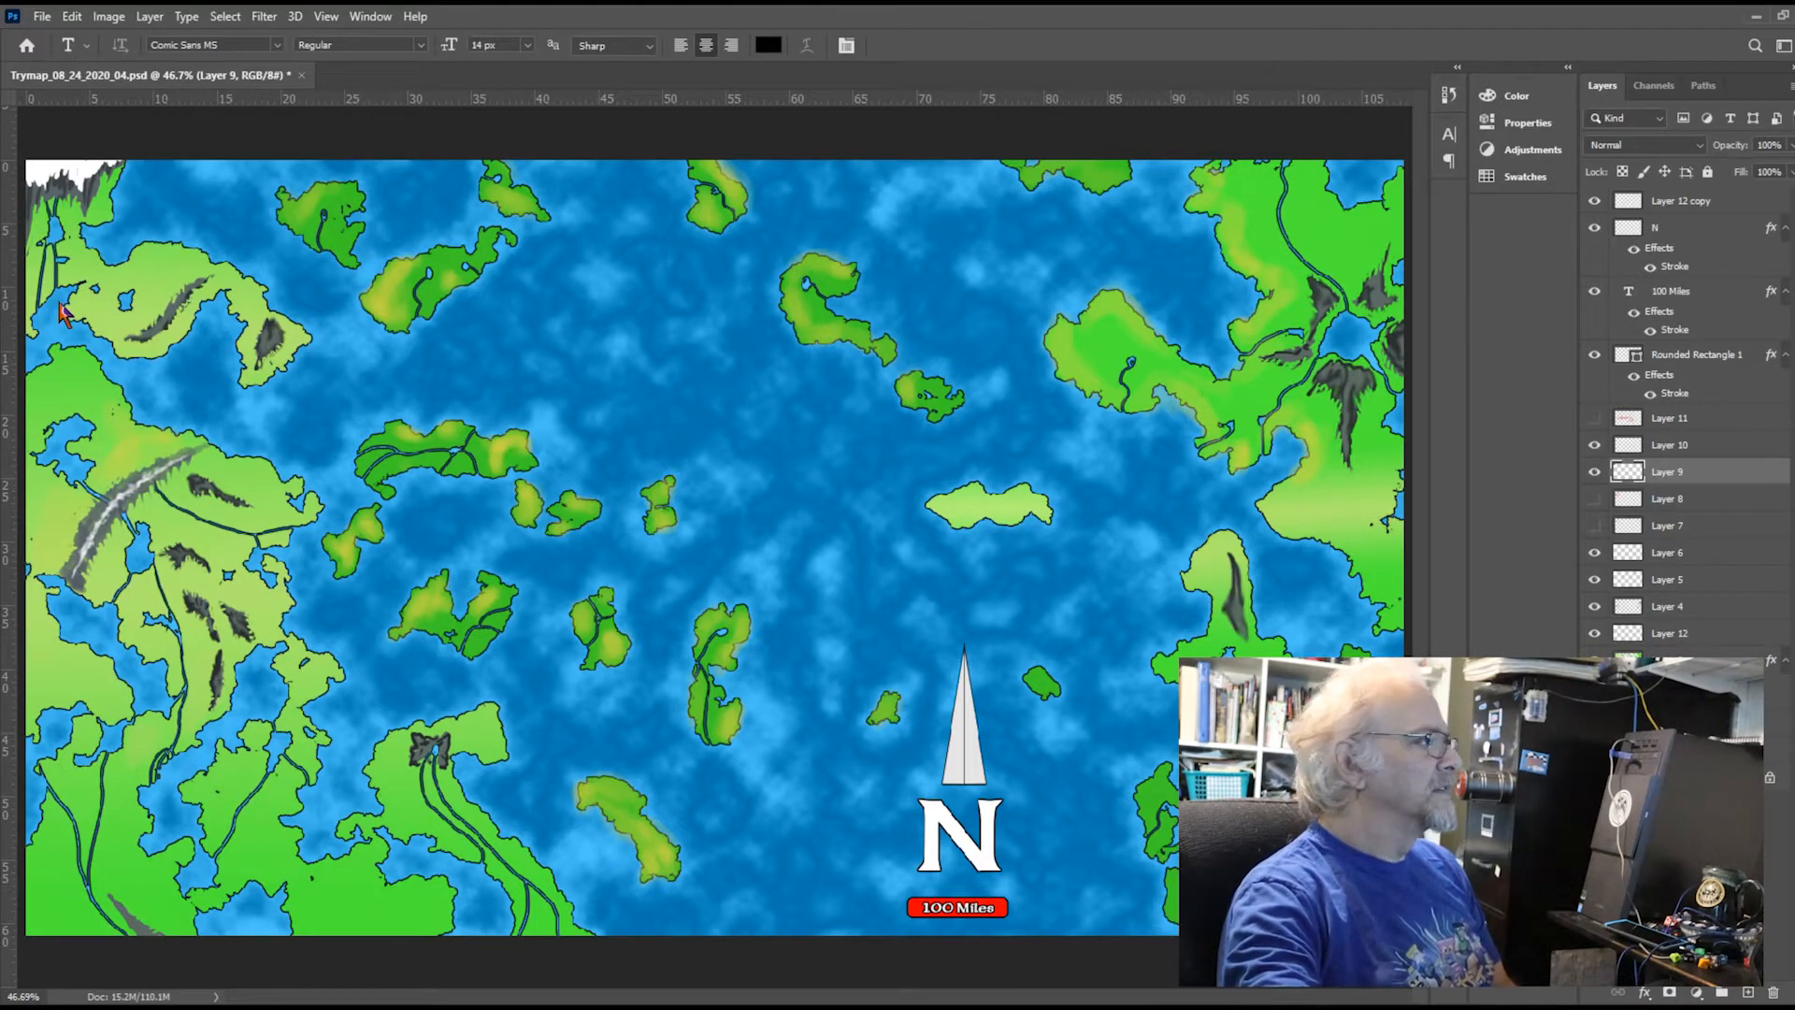
mouse_move(9, 200)
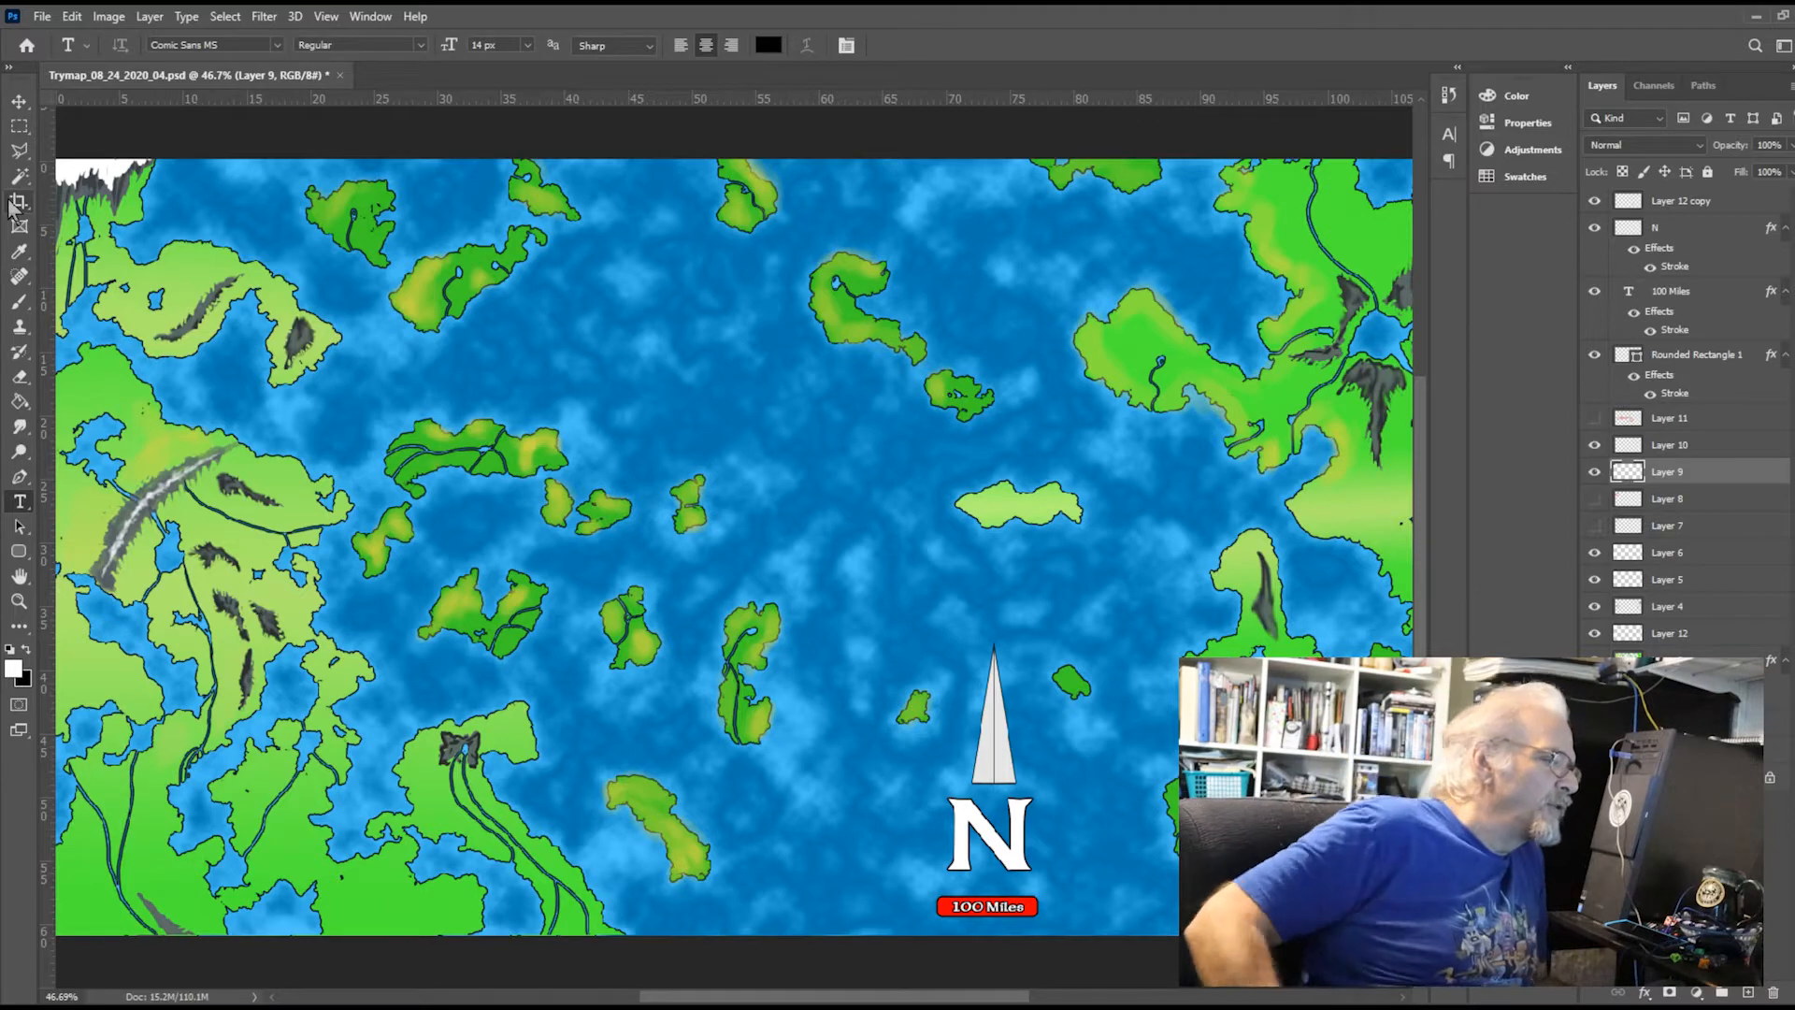
click(18, 251)
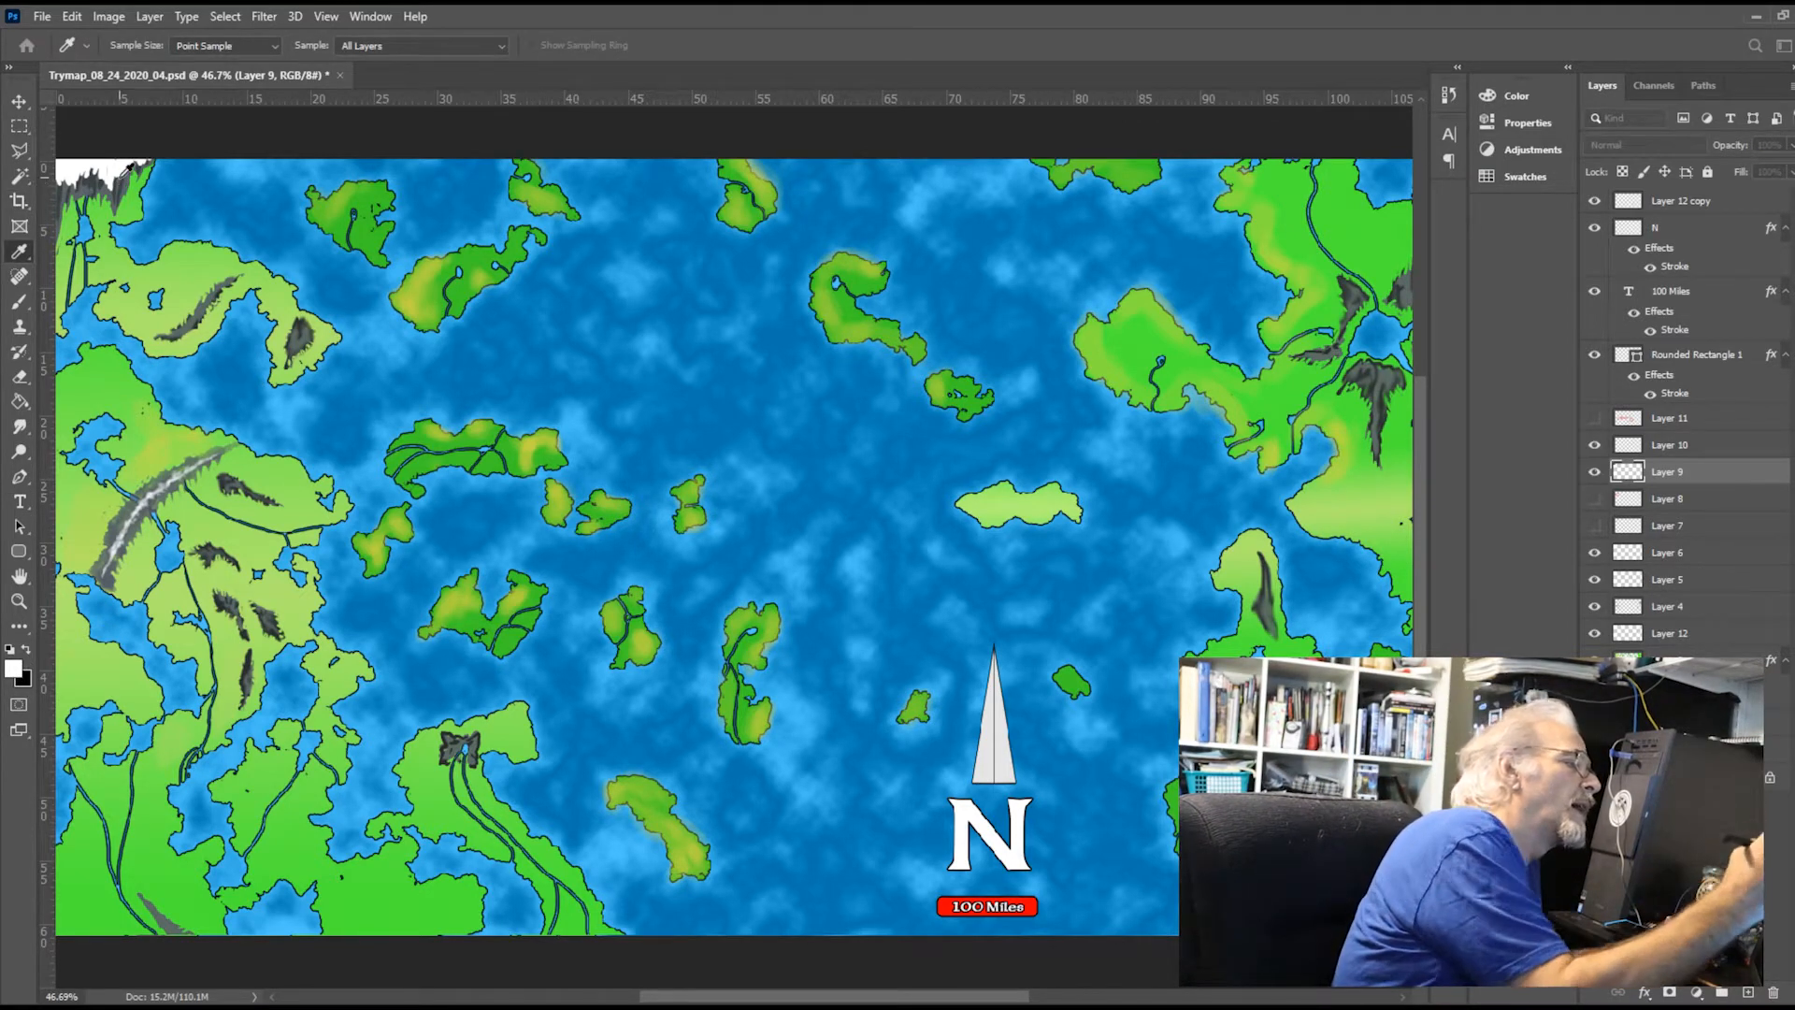
key(t)
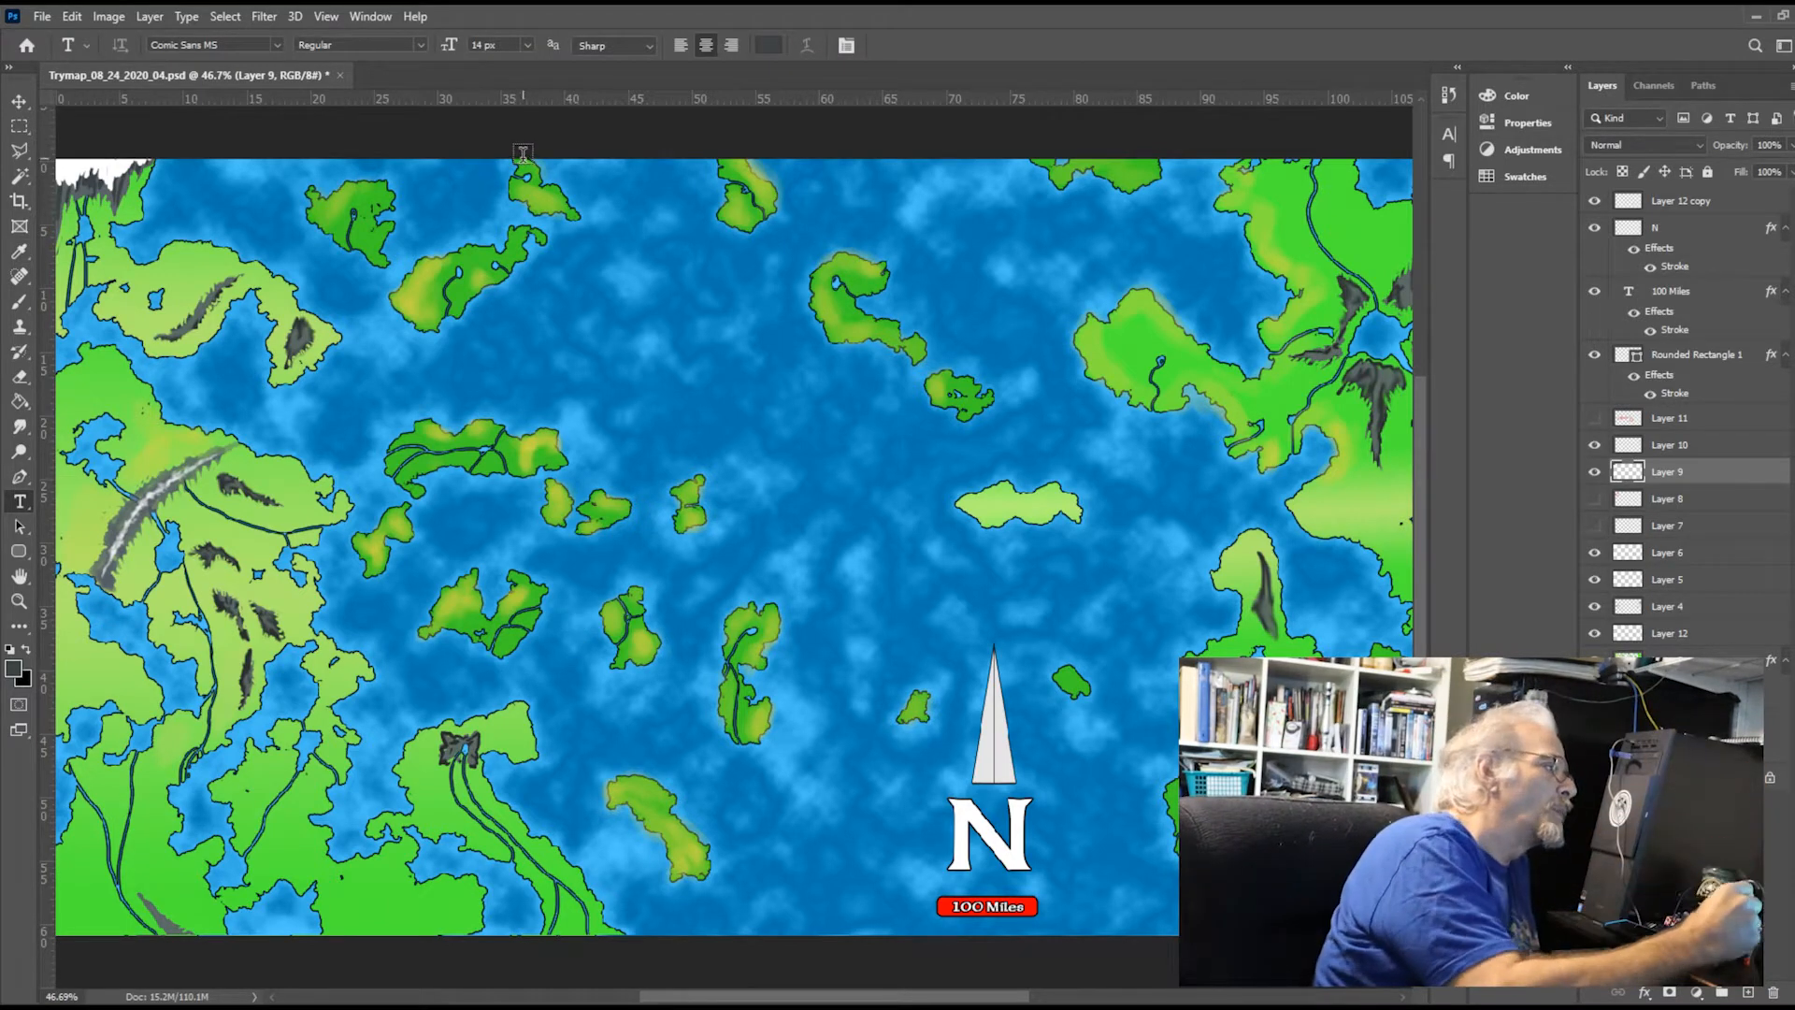
click(21, 302)
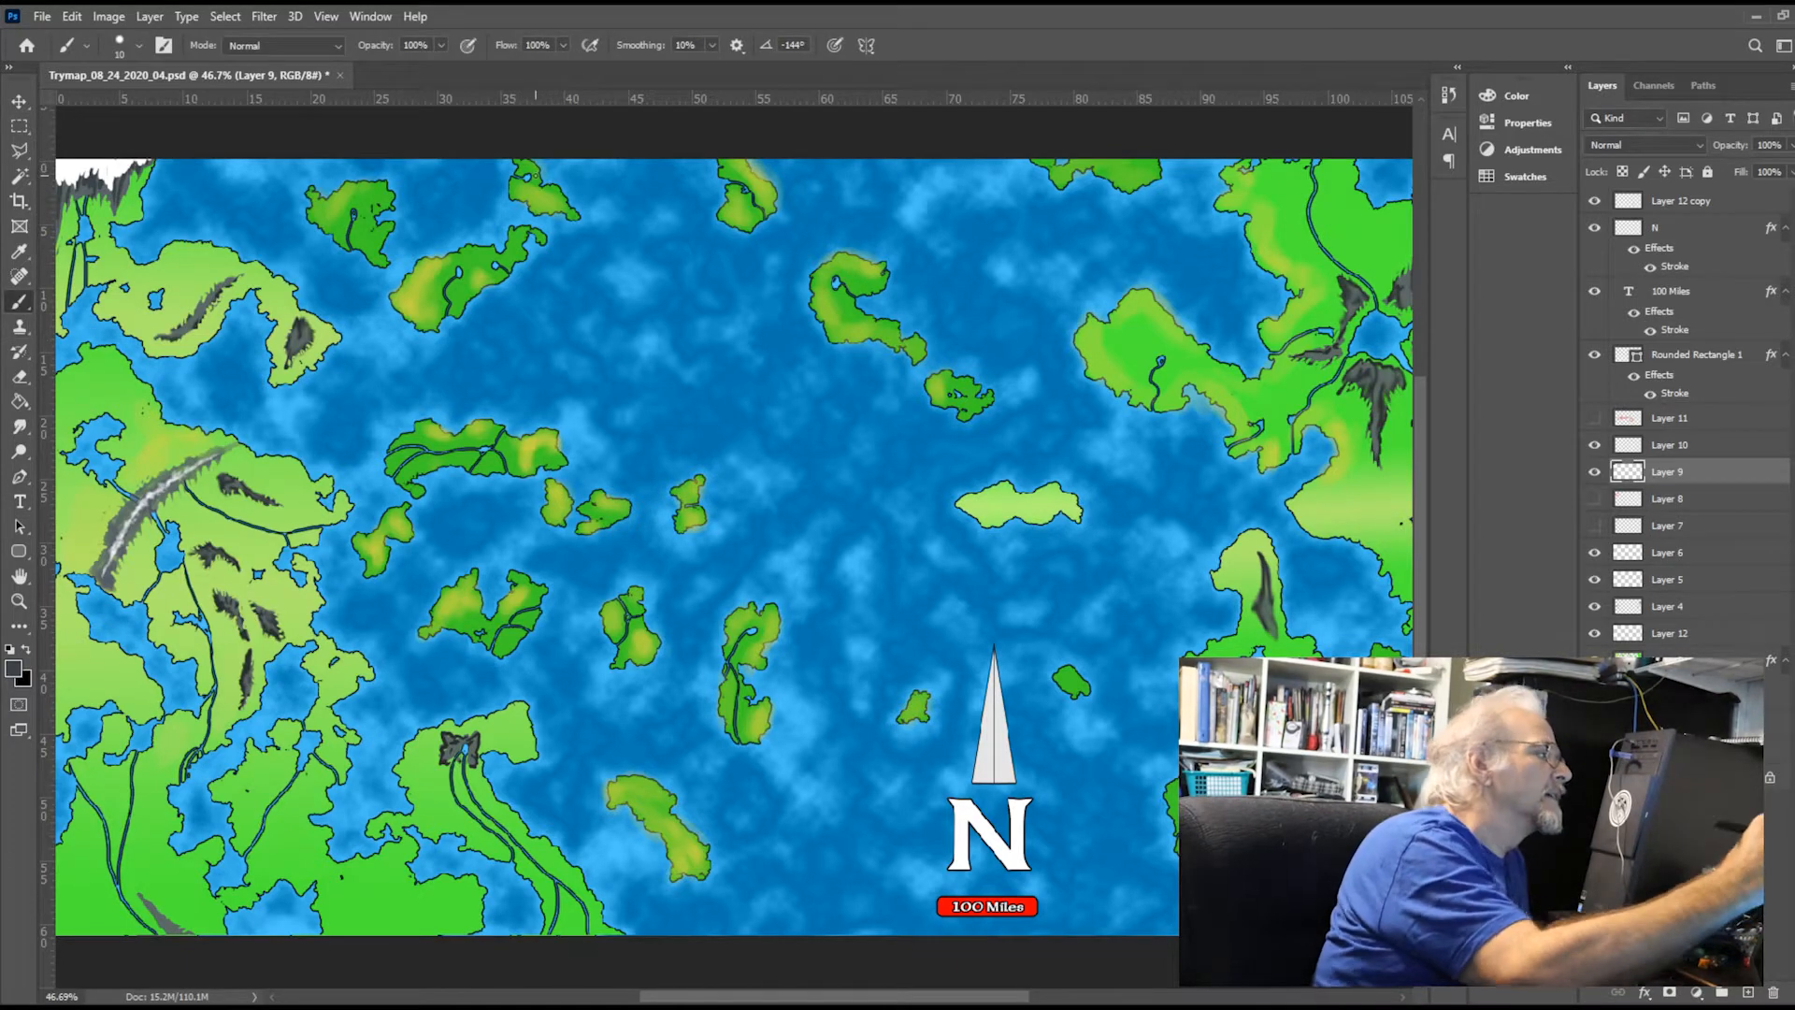
Paint jagged dark grey mountains along the northern parts of the two islands nearest the map's northwest corner
scroll(535, 168, down, 2)
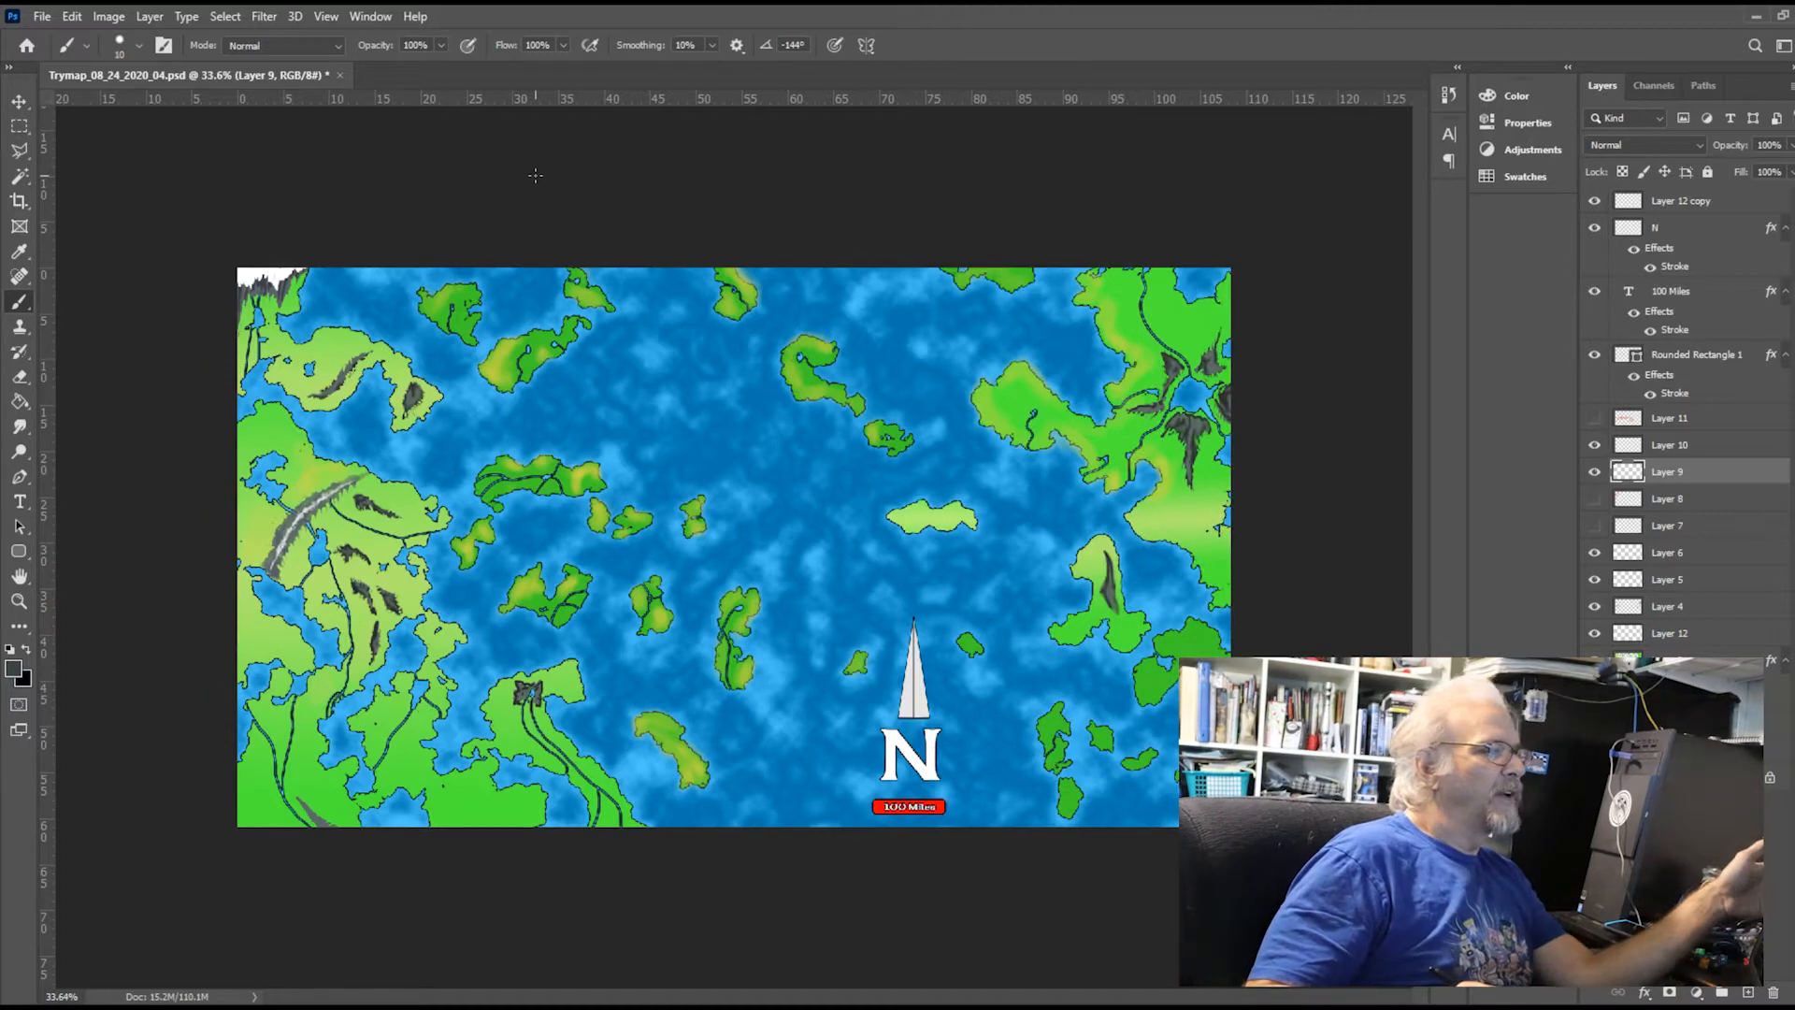
scroll(535, 175, up, 2)
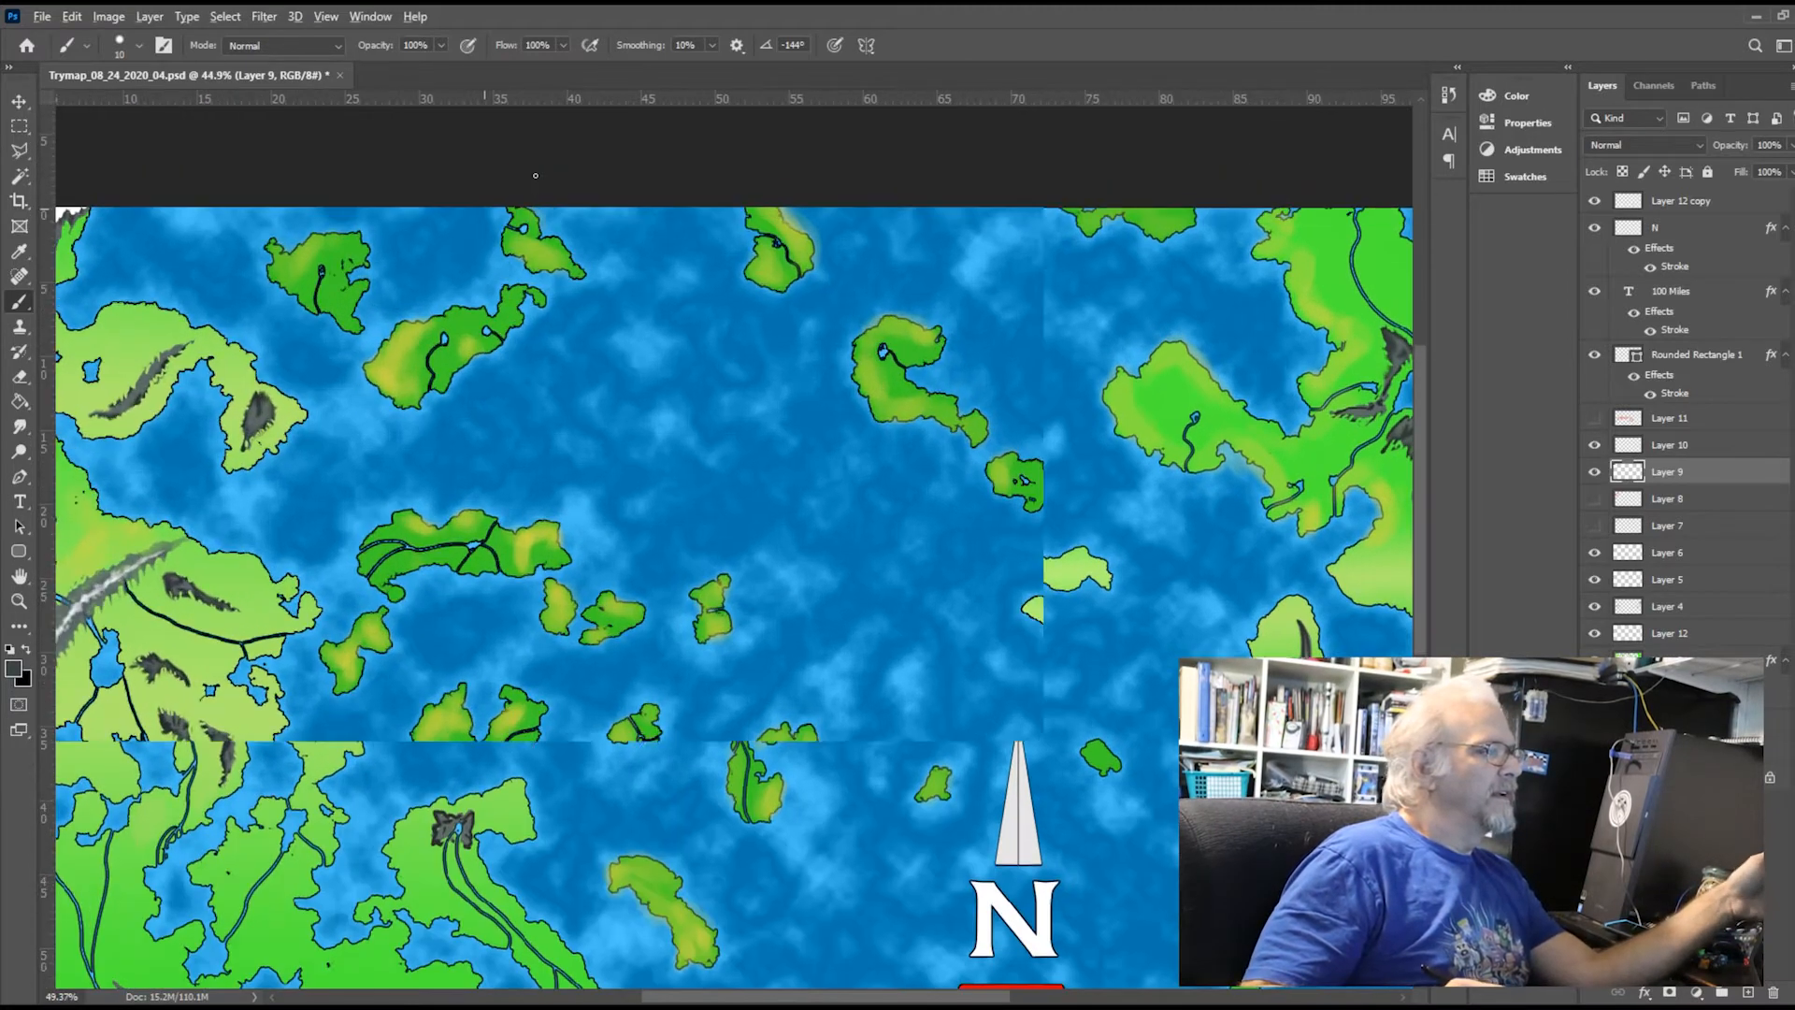
scroll(536, 175, up, 4)
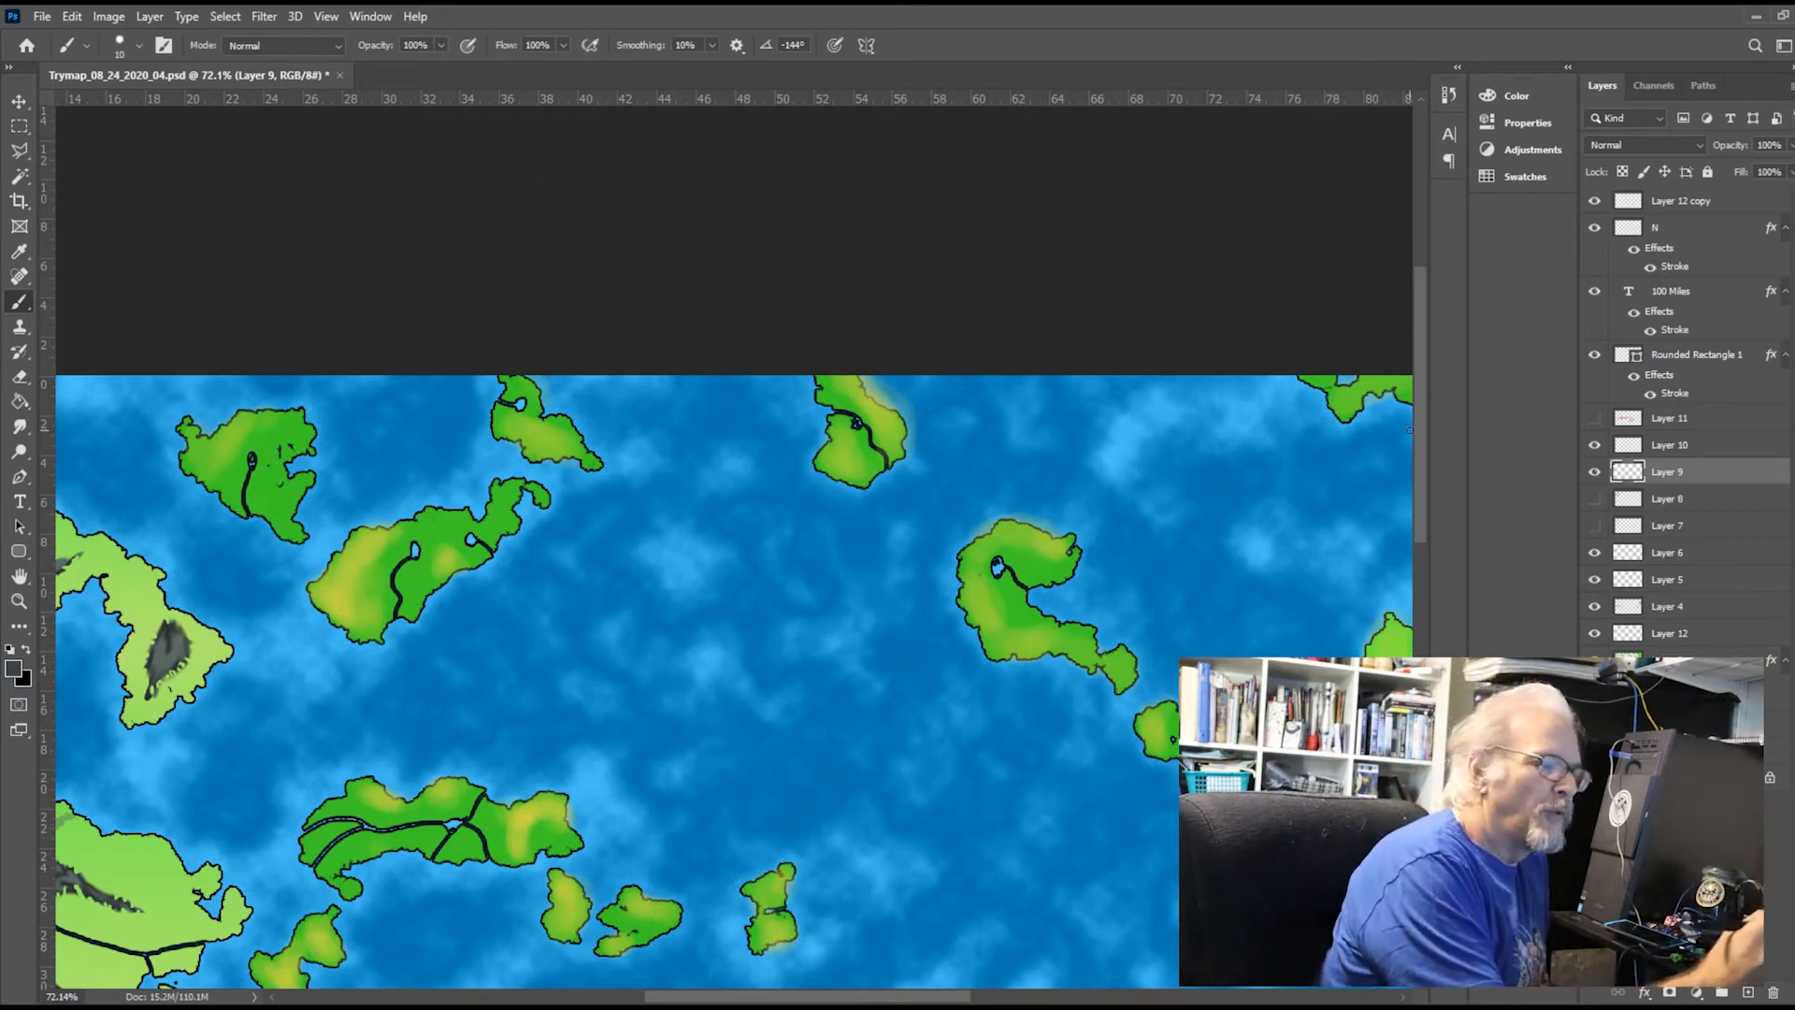
drag(947, 1002, 821, 984)
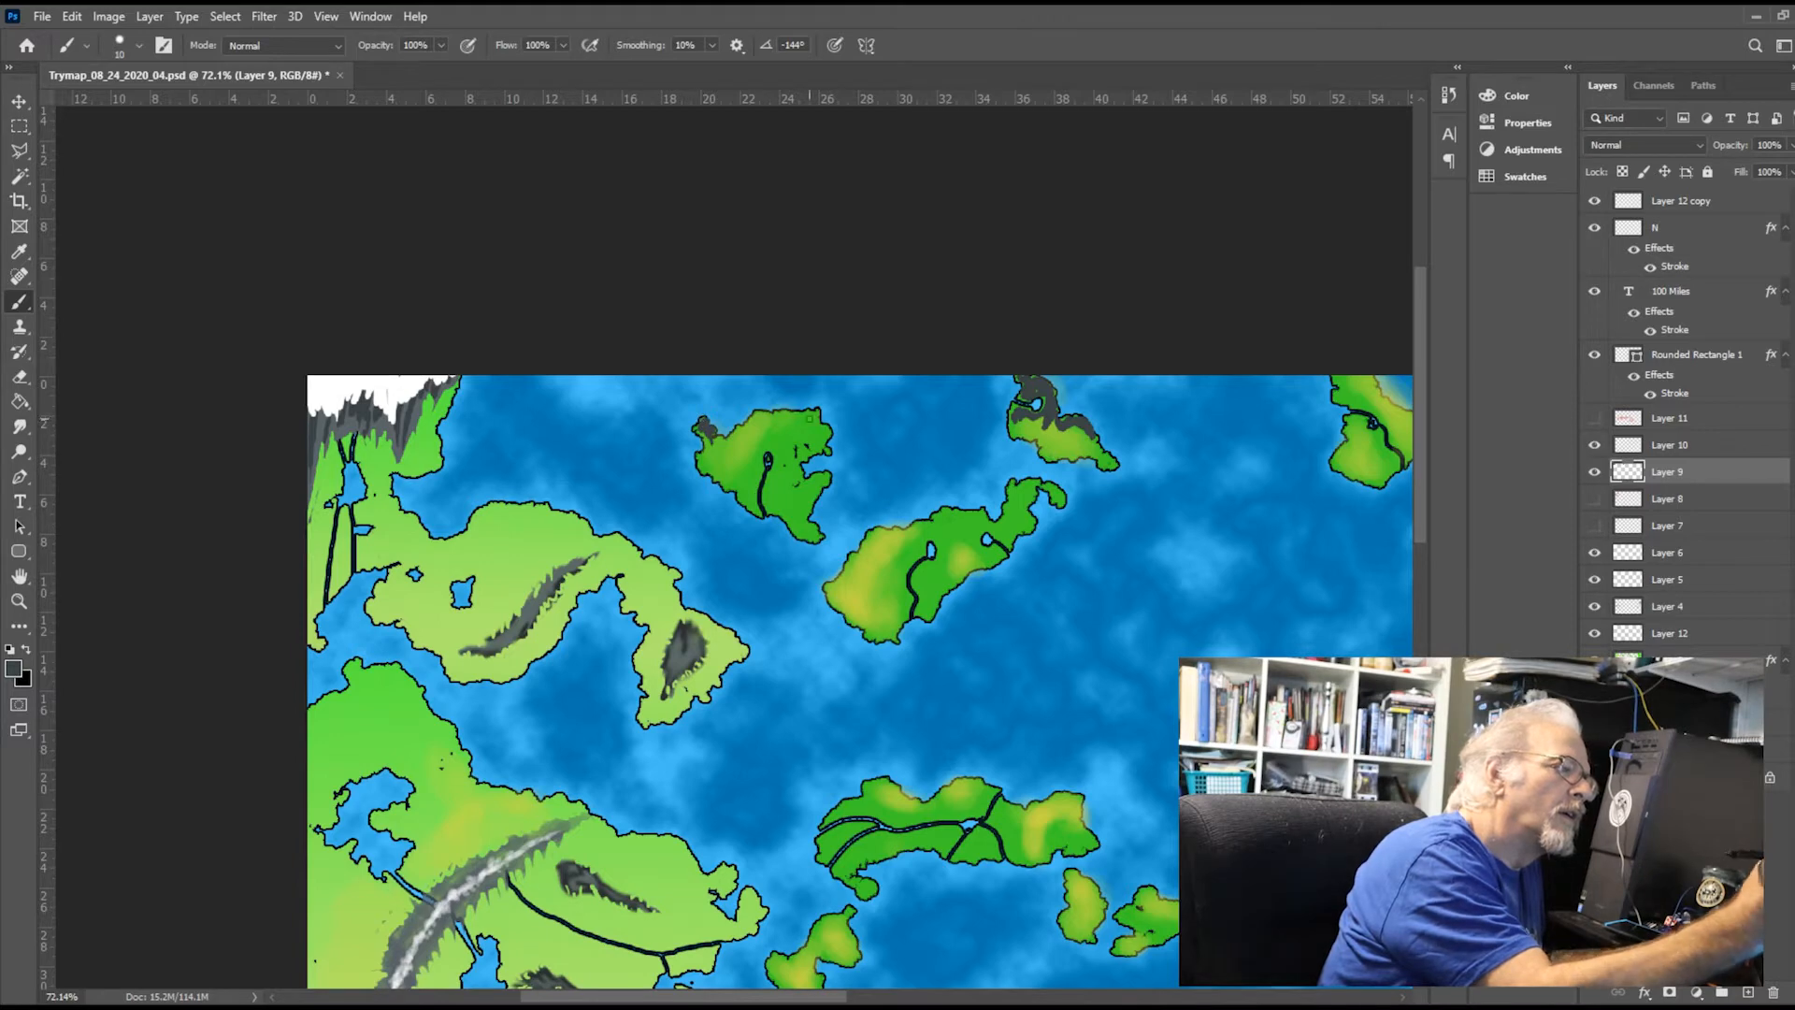
drag(754, 417, 747, 430)
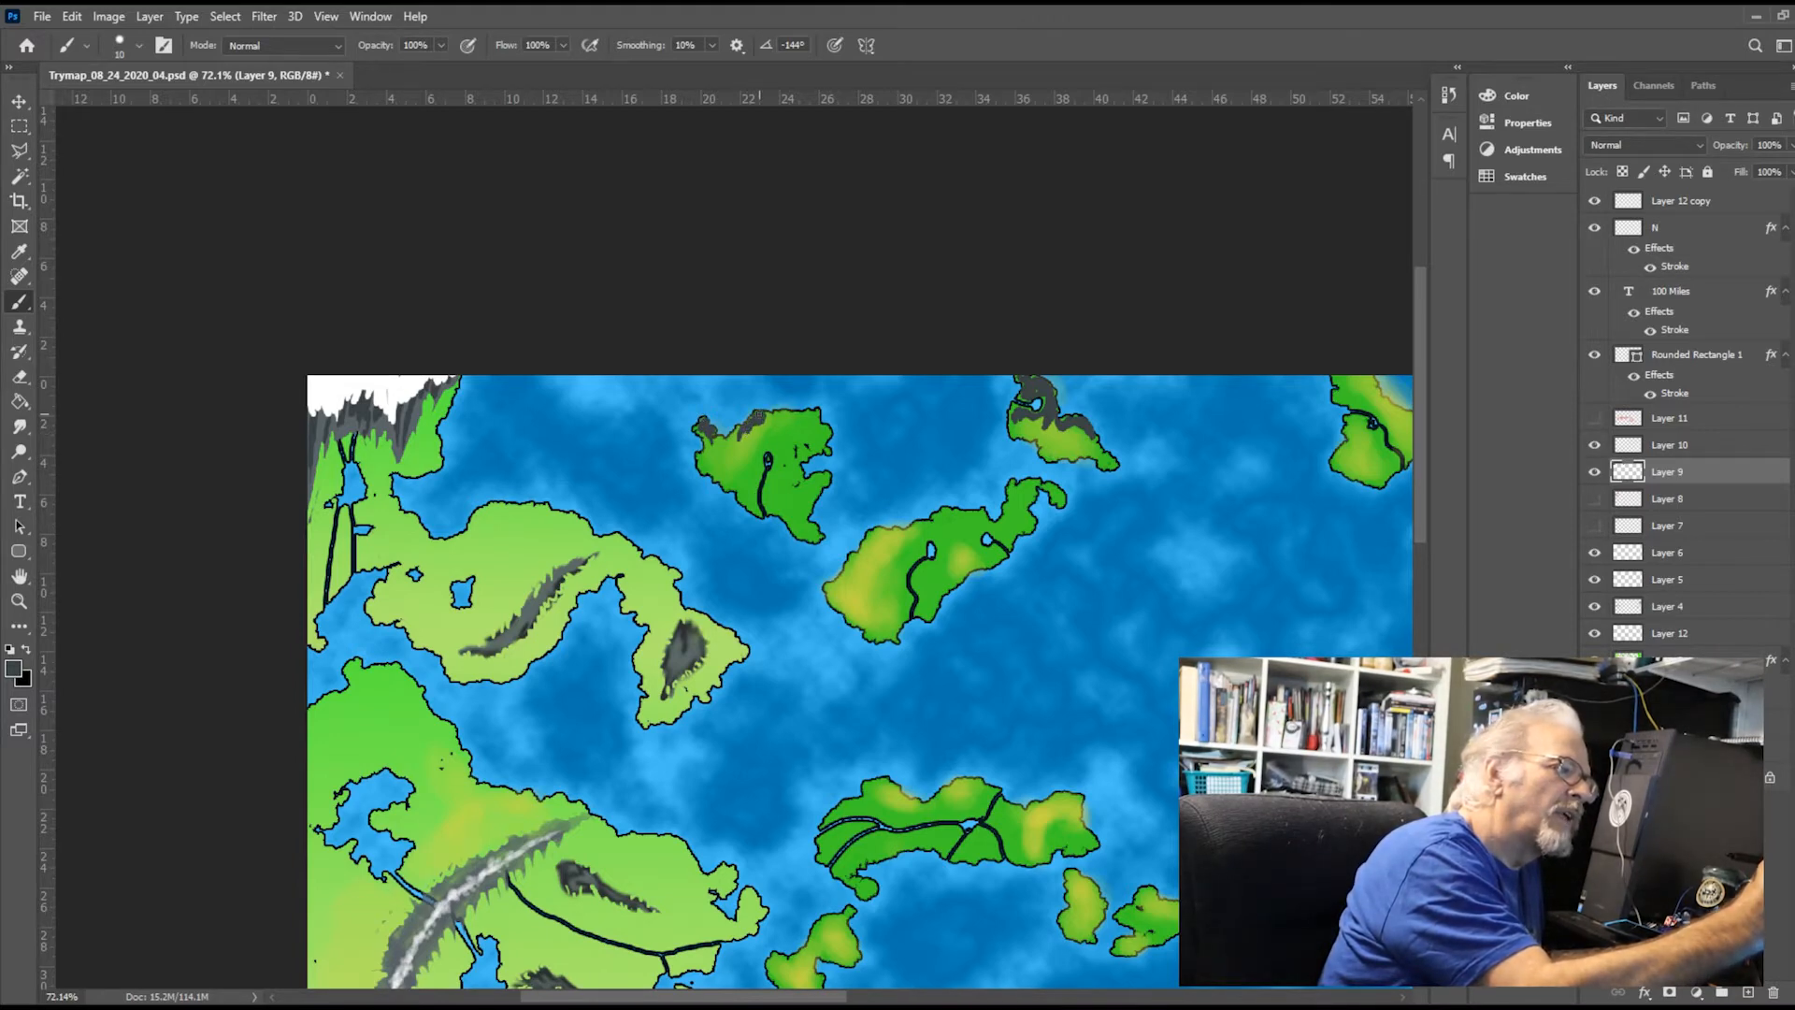
mouse_move(760, 415)
mouse_down()
mouse_move(771, 436)
mouse_move(817, 421)
mouse_up()
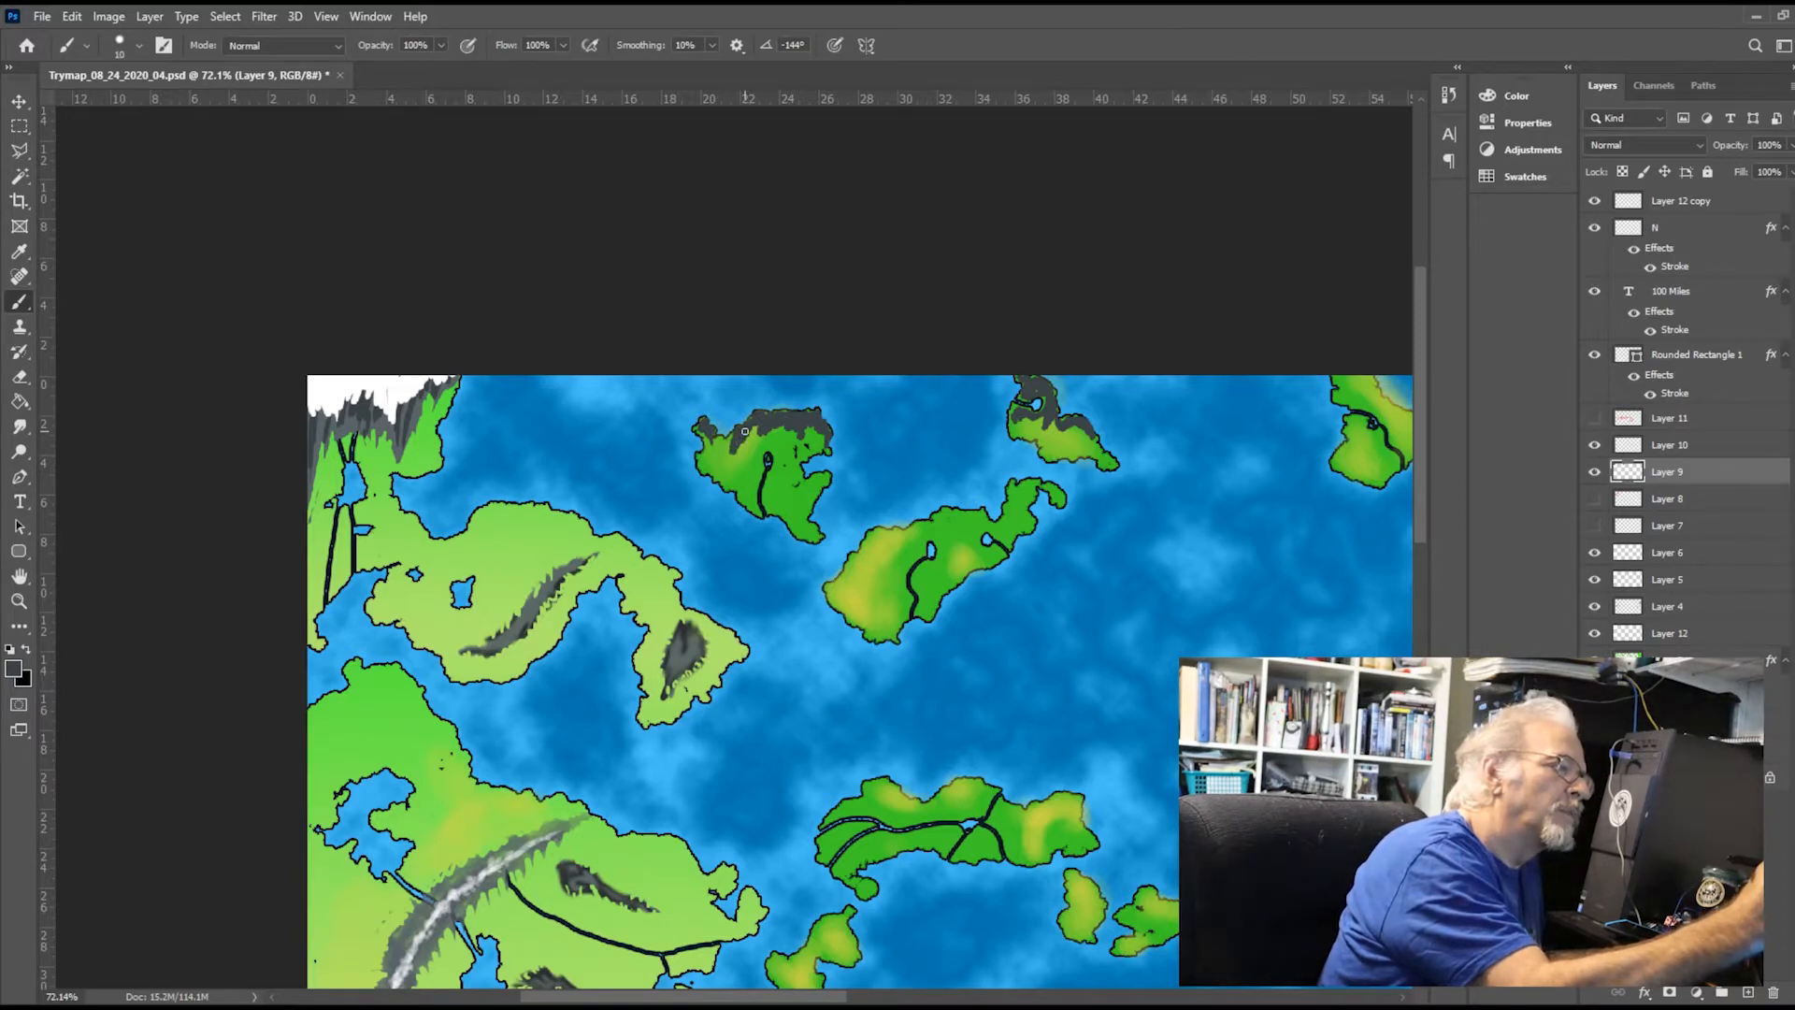
drag(736, 437, 721, 435)
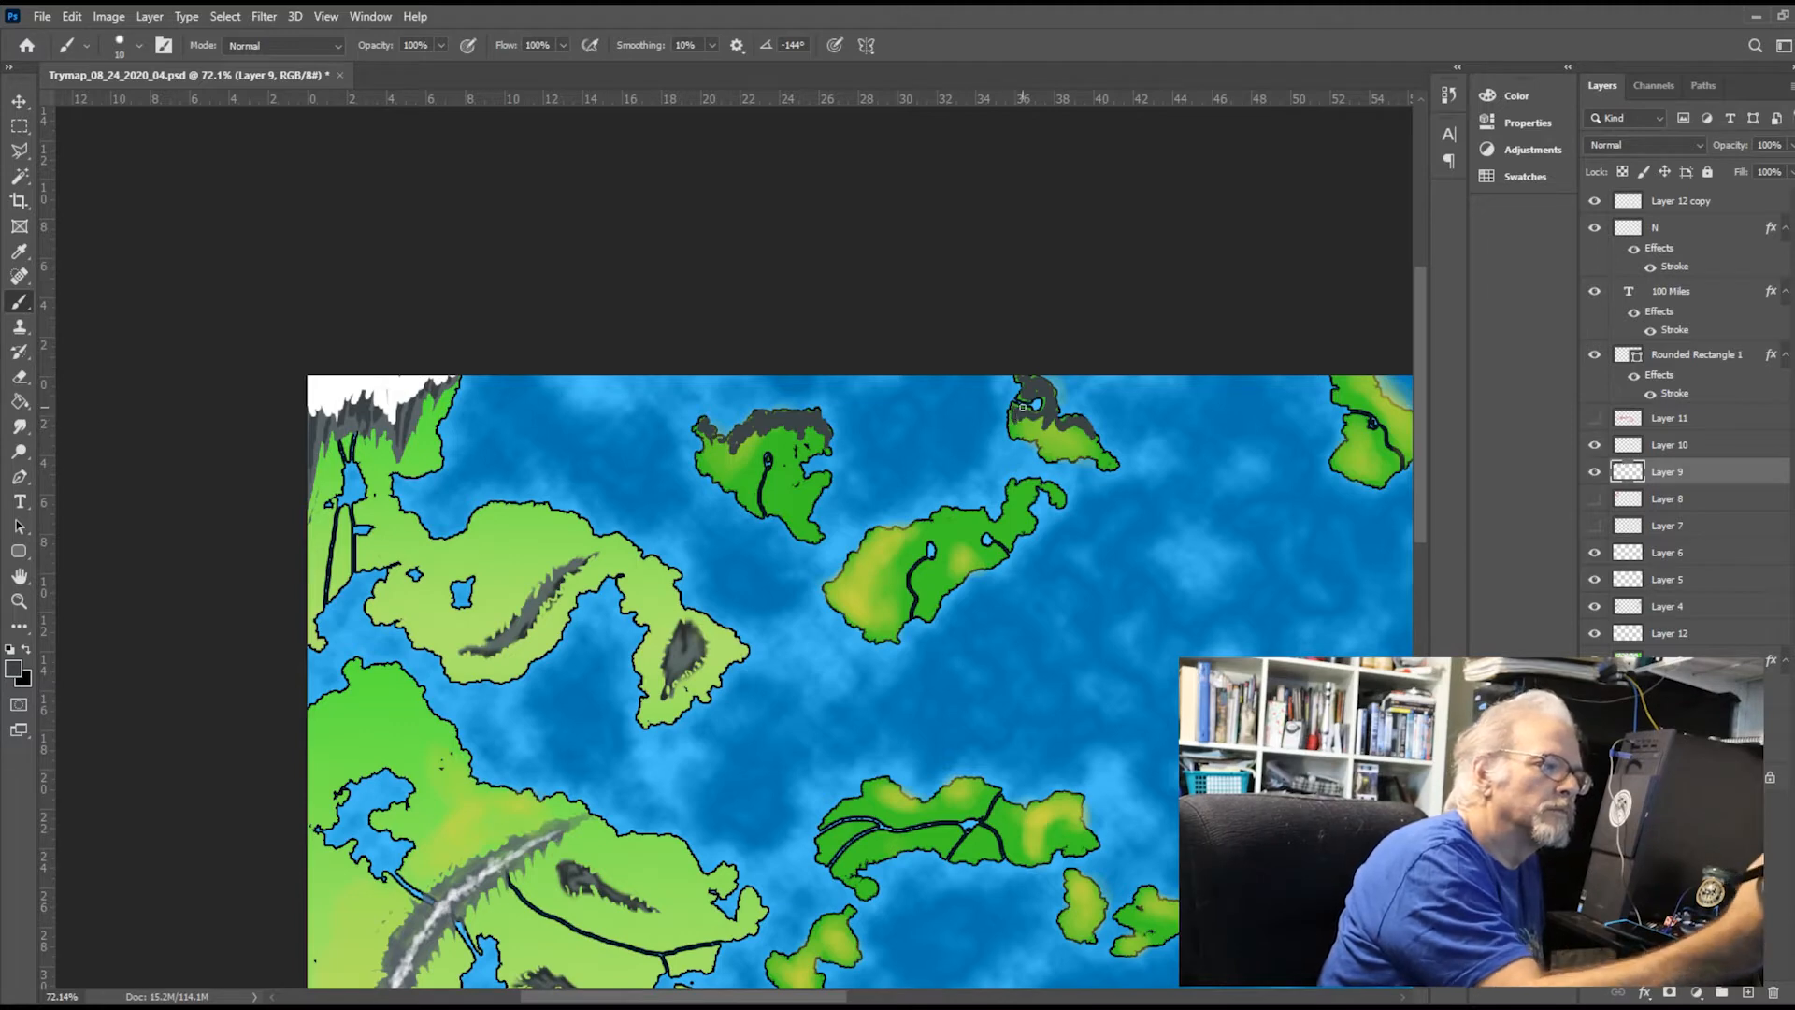
drag(1057, 425, 1032, 426)
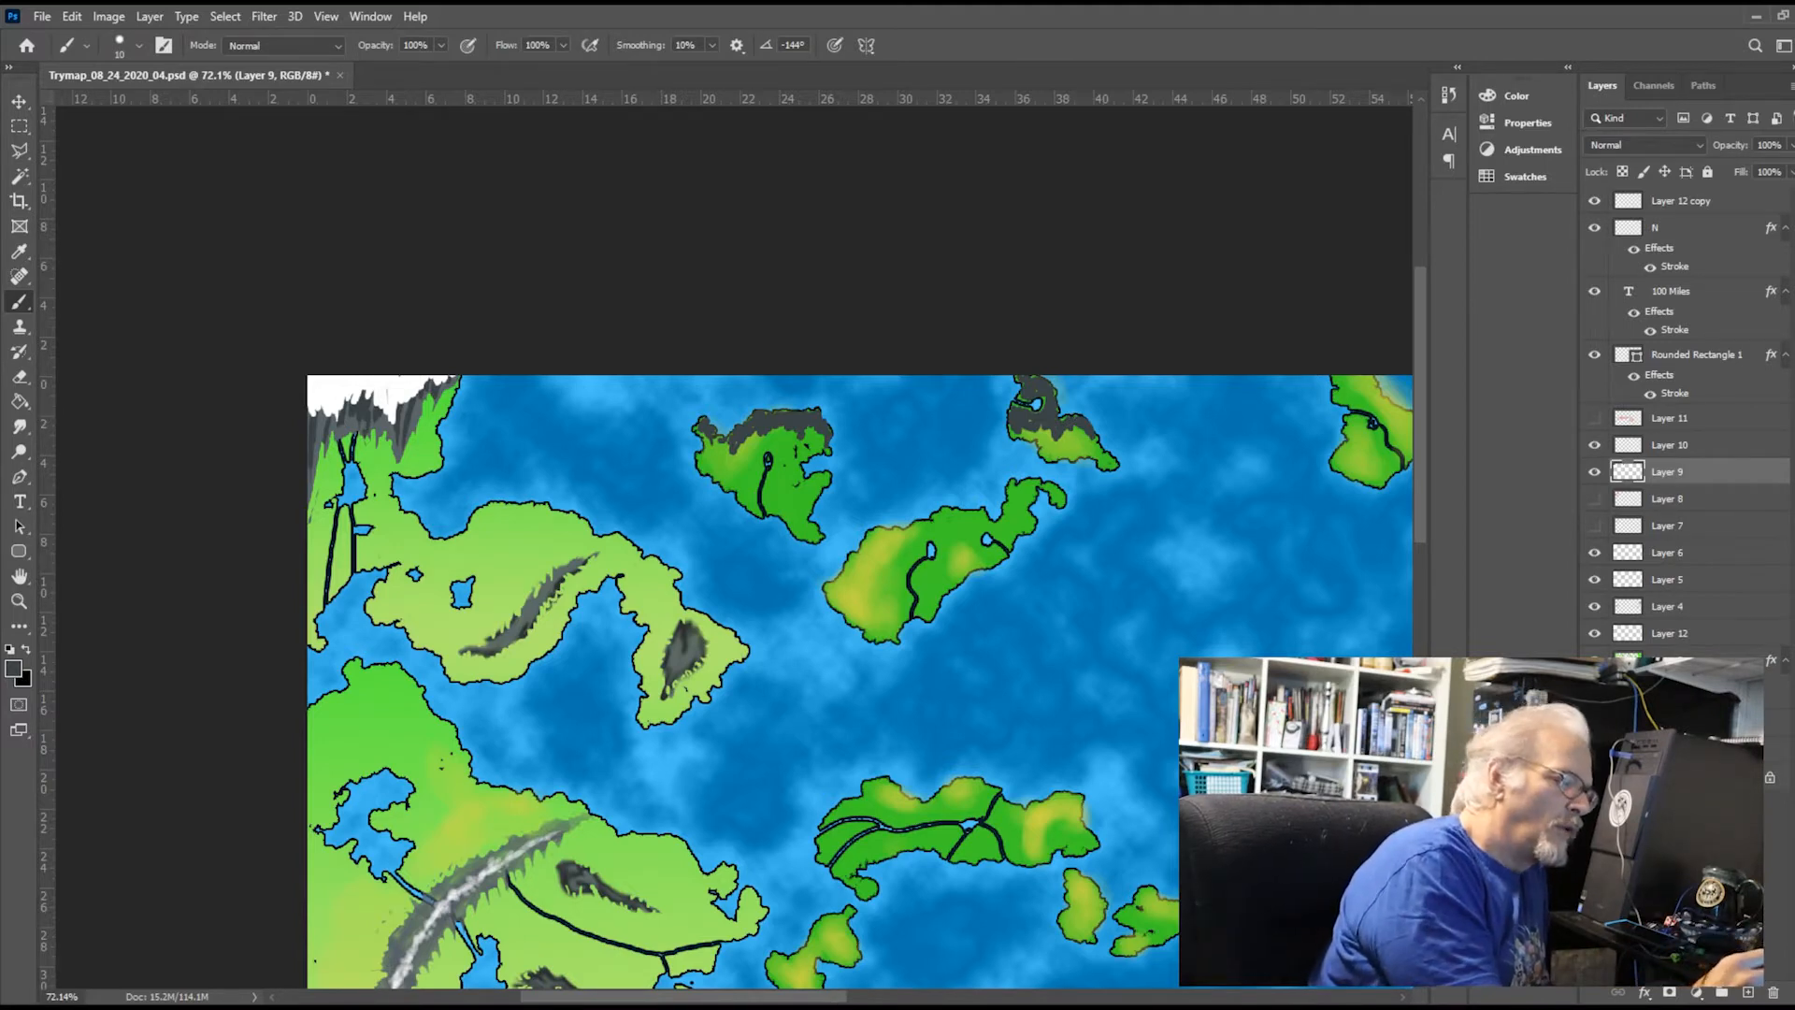
Paint dark grey mountains along the map's northern edge, covering the two middle islands and the northeastern mainland coast
drag(827, 999, 994, 998)
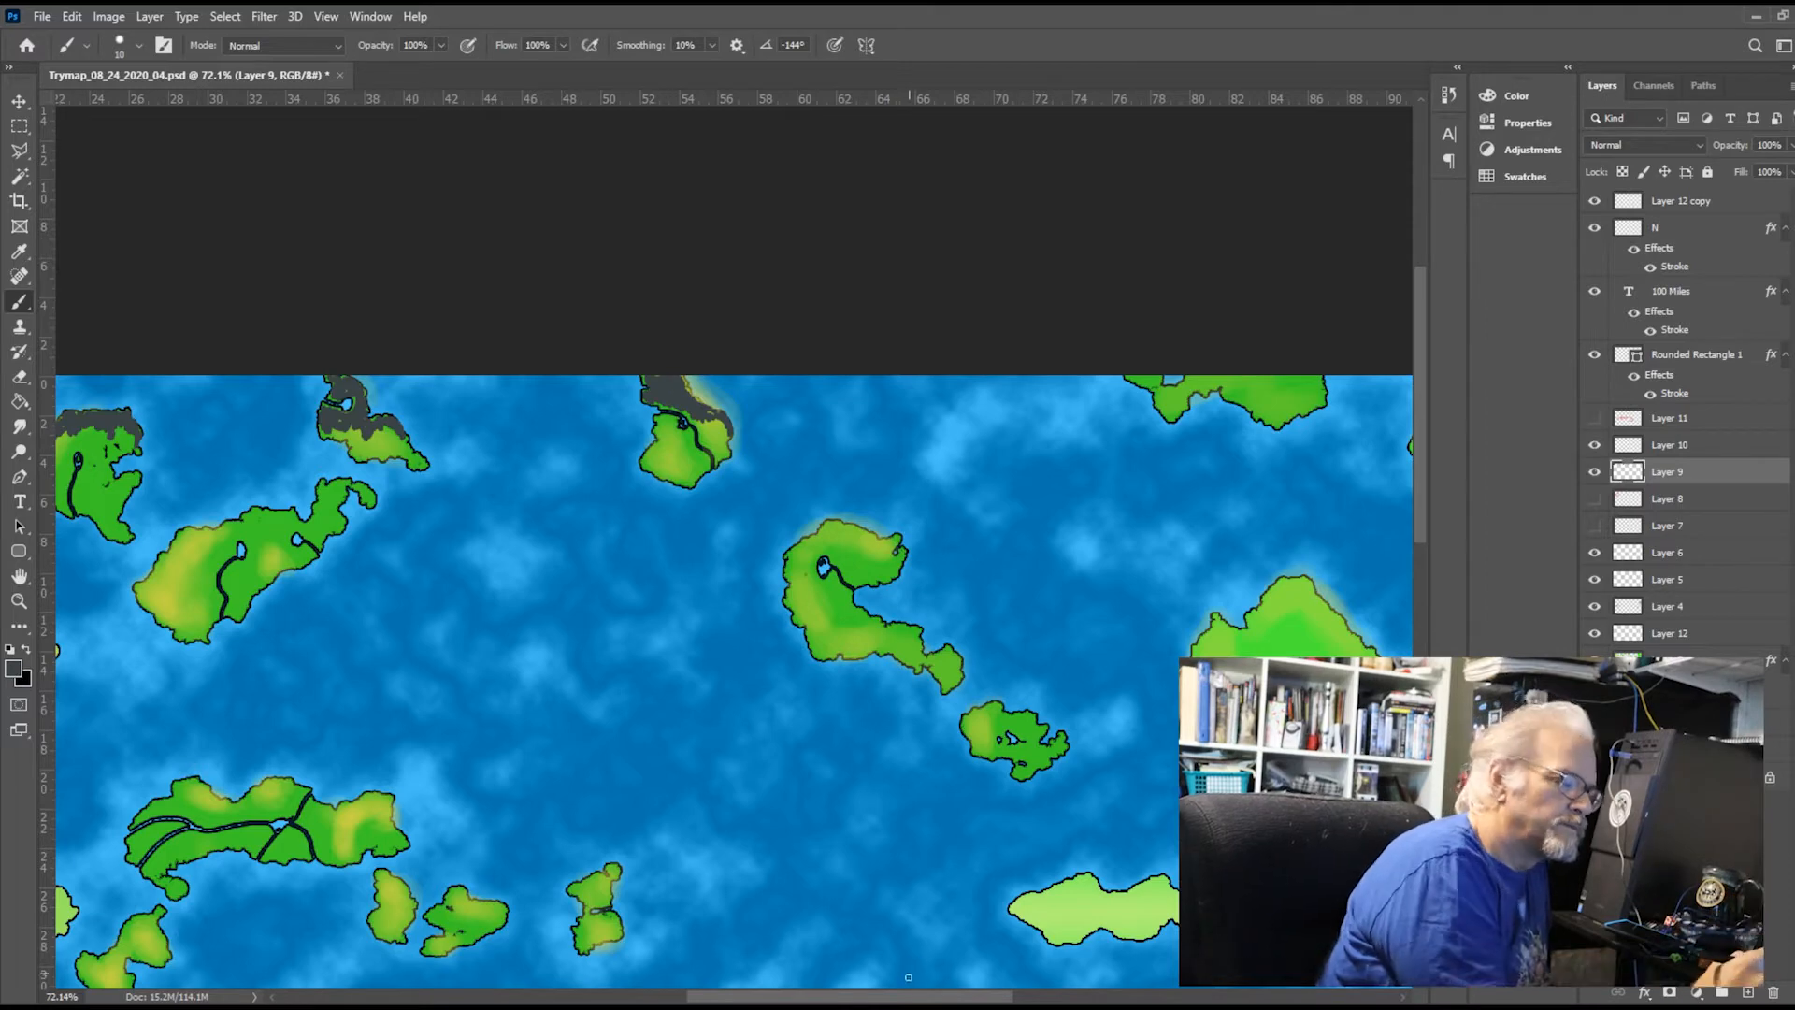
drag(908, 997, 992, 1000)
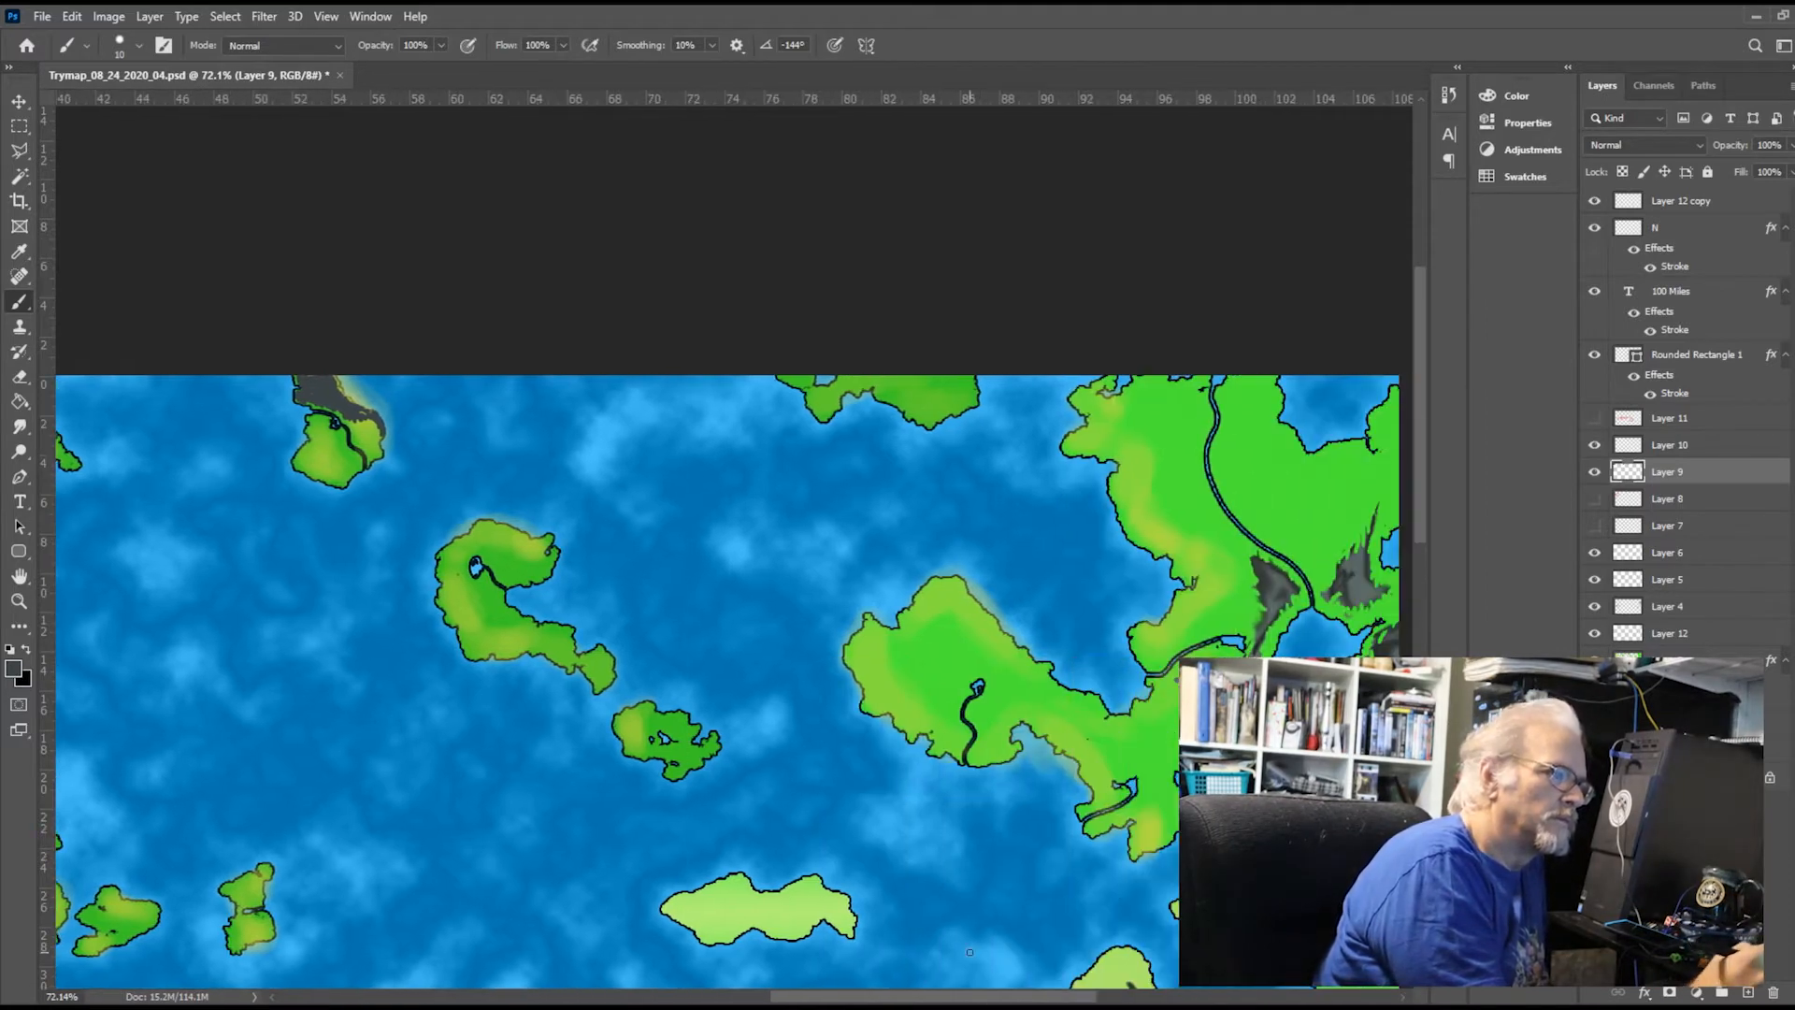
drag(937, 393, 969, 381)
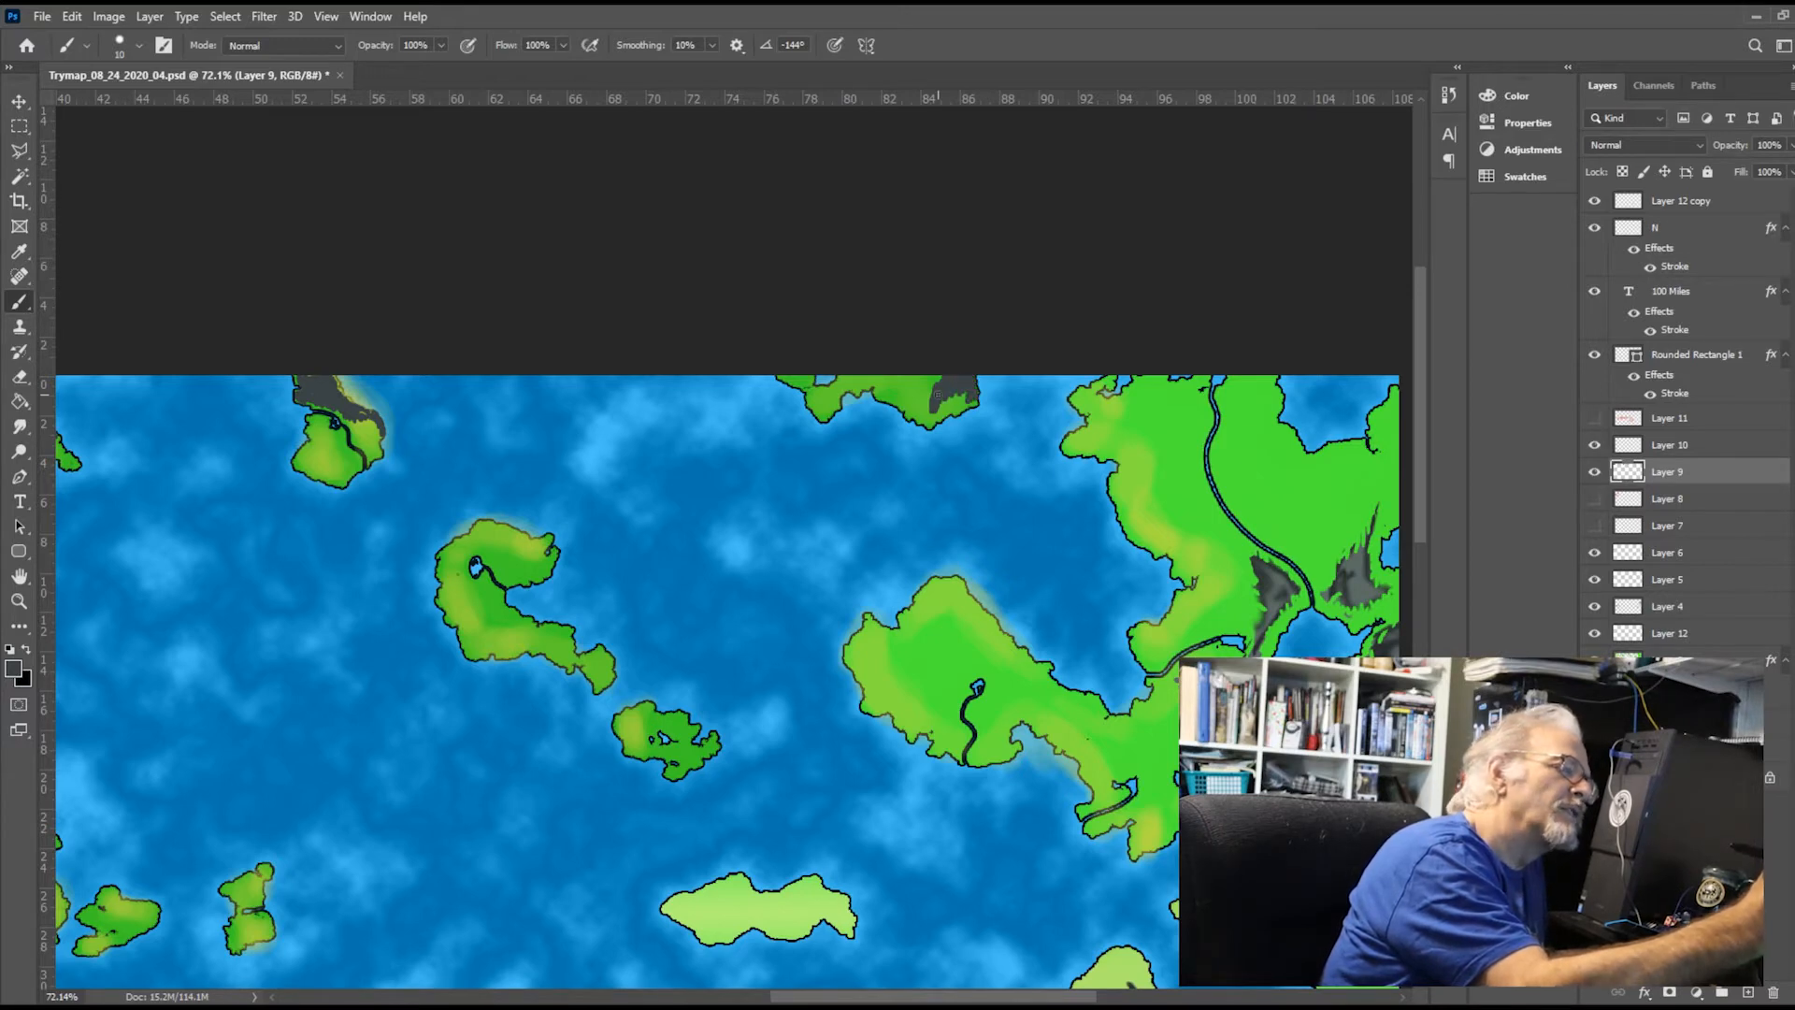
mouse_move(937, 394)
mouse_down()
mouse_move(955, 400)
mouse_move(903, 387)
mouse_move(919, 383)
mouse_up()
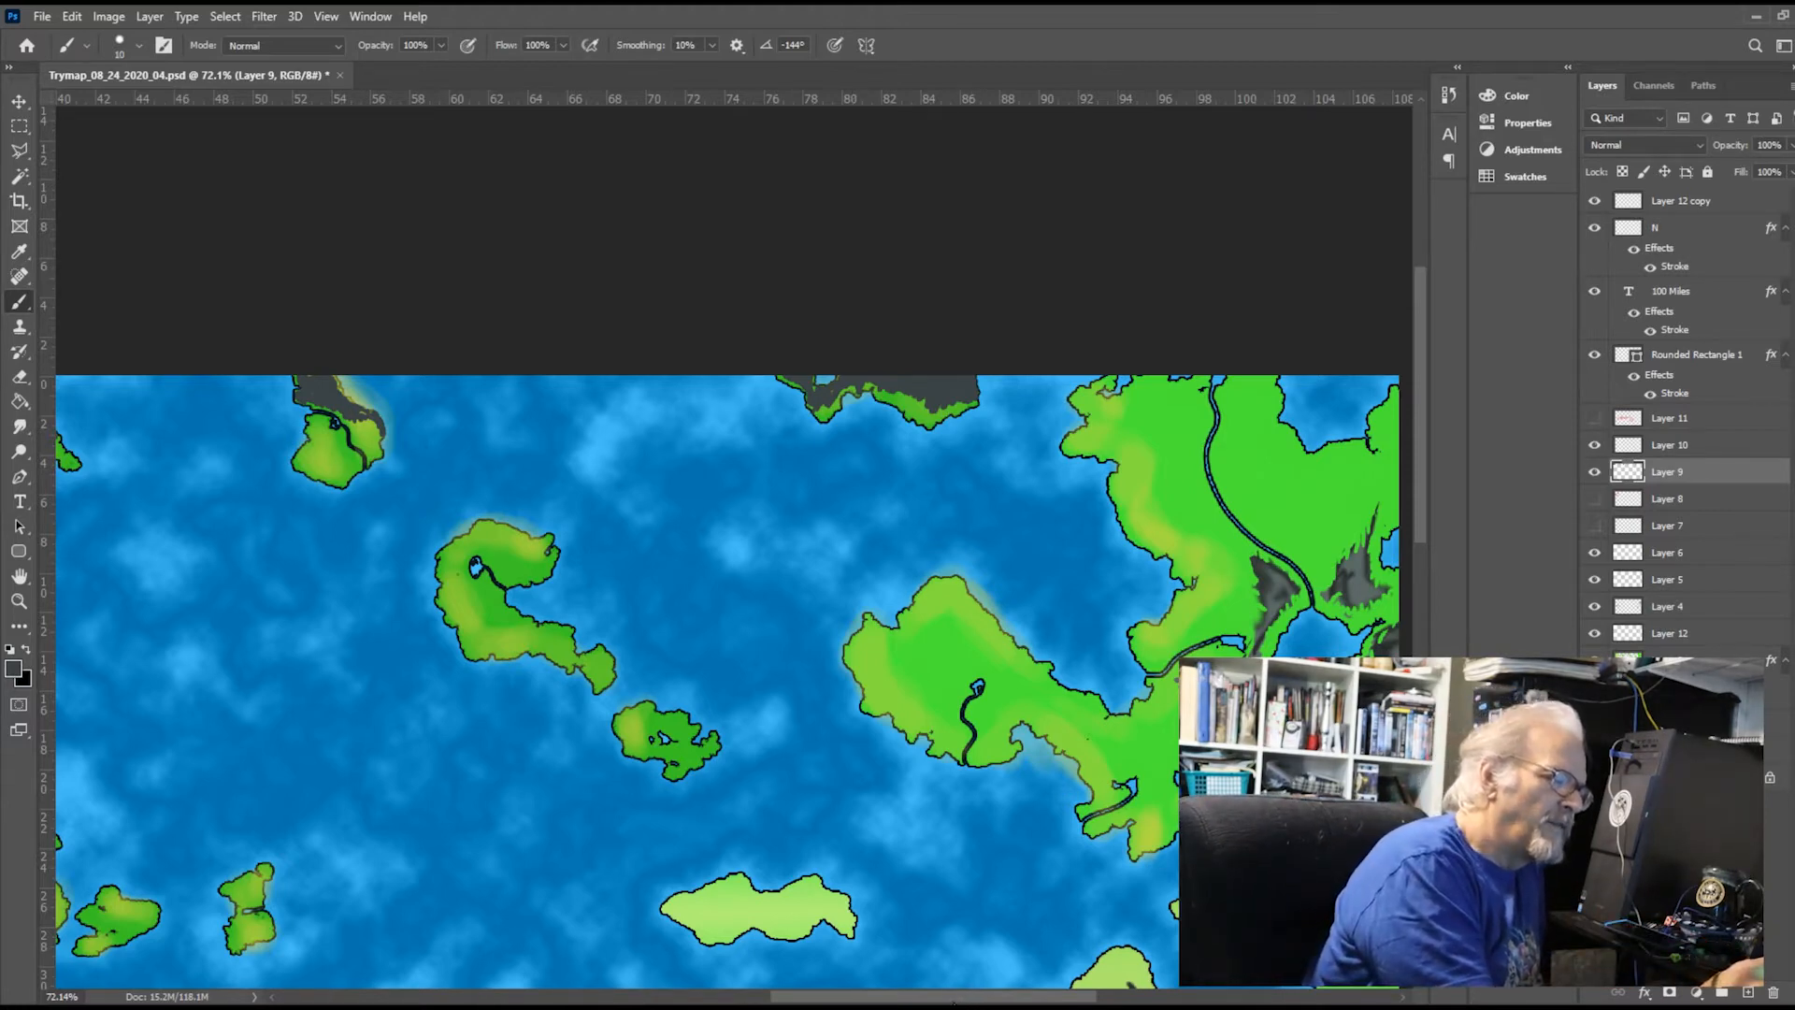
drag(953, 1000, 1018, 1000)
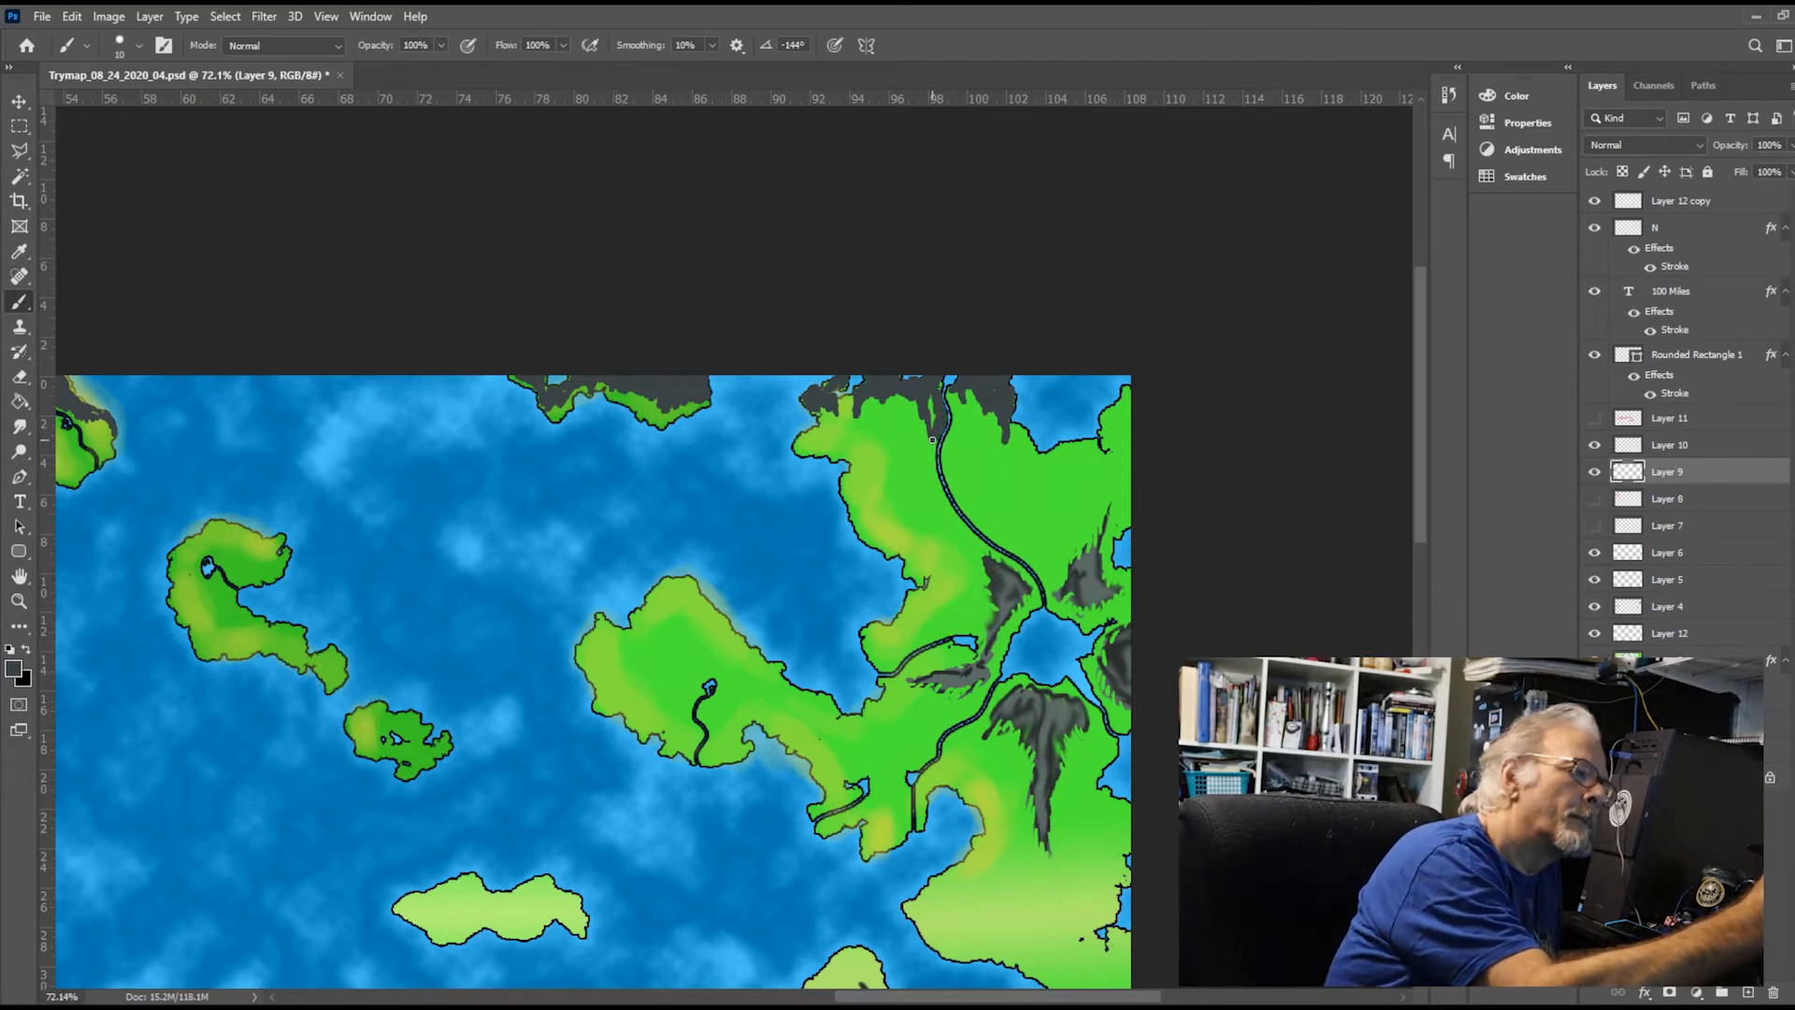
drag(932, 439, 927, 462)
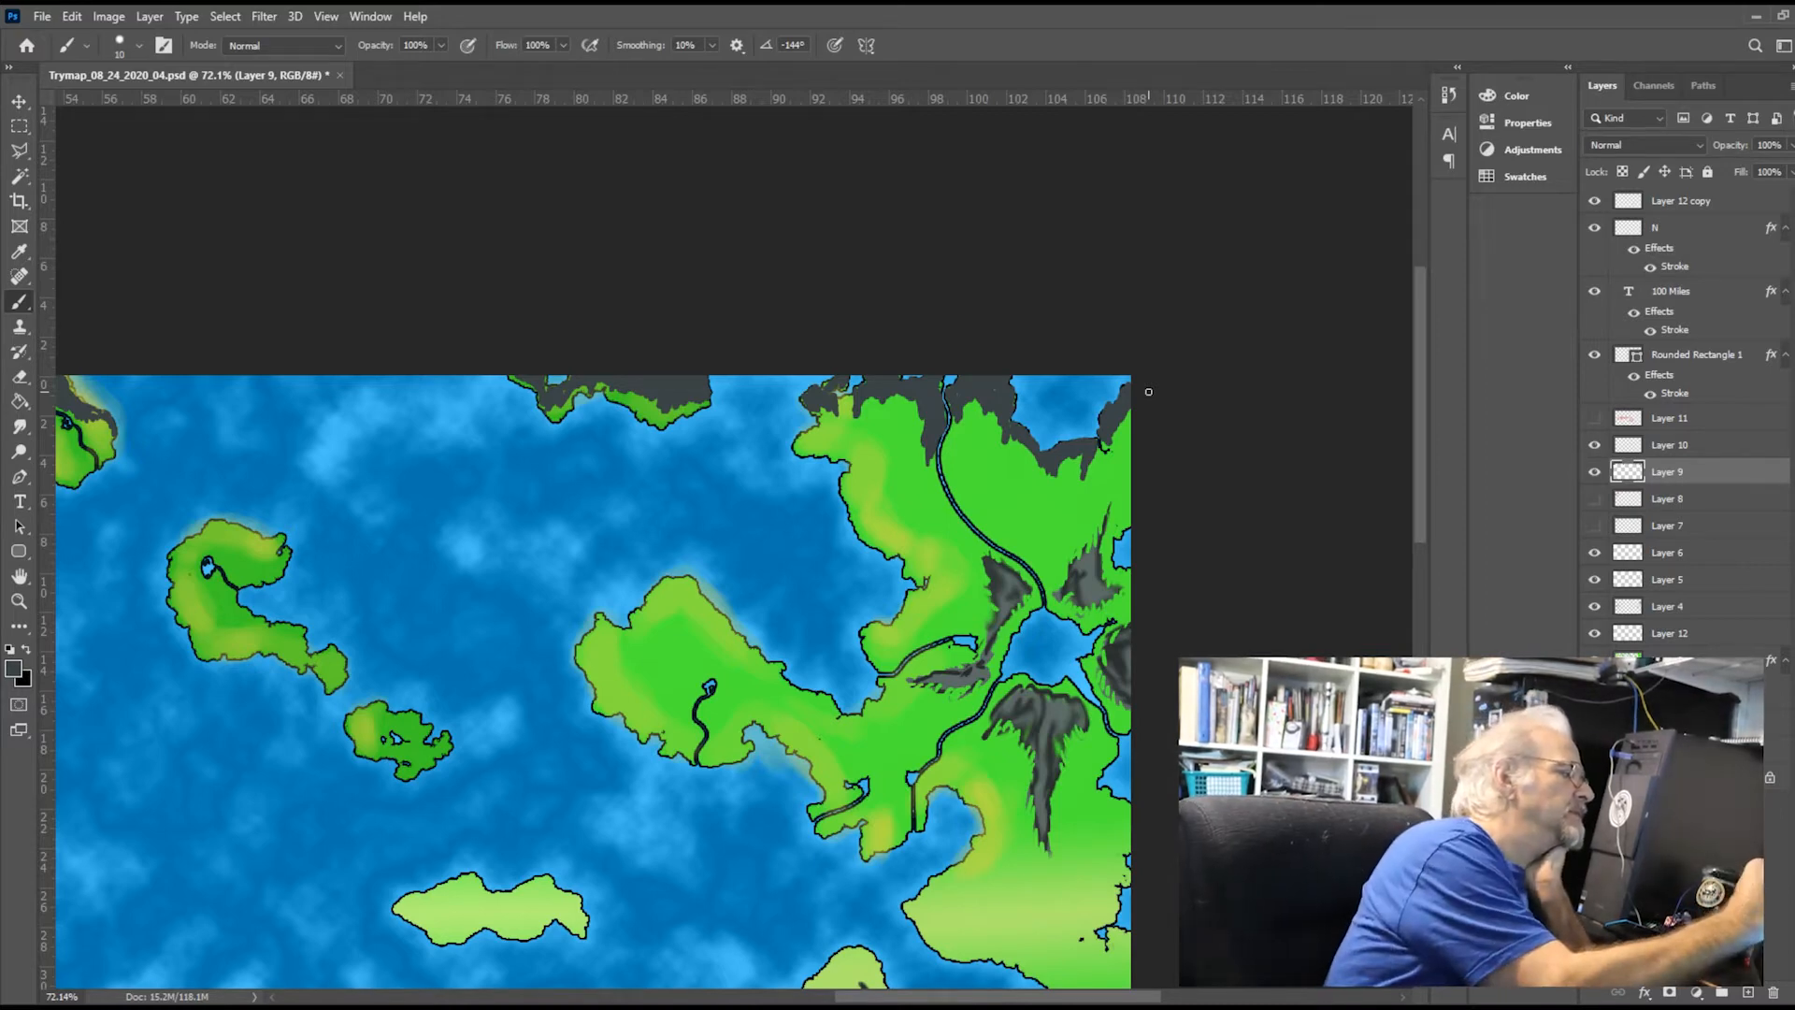
Sample a lighter grey from an existing mountain, then brush and smudge highlights on the northeastern mainland and neighbouring northern island mountains
key(i)
click(1060, 726)
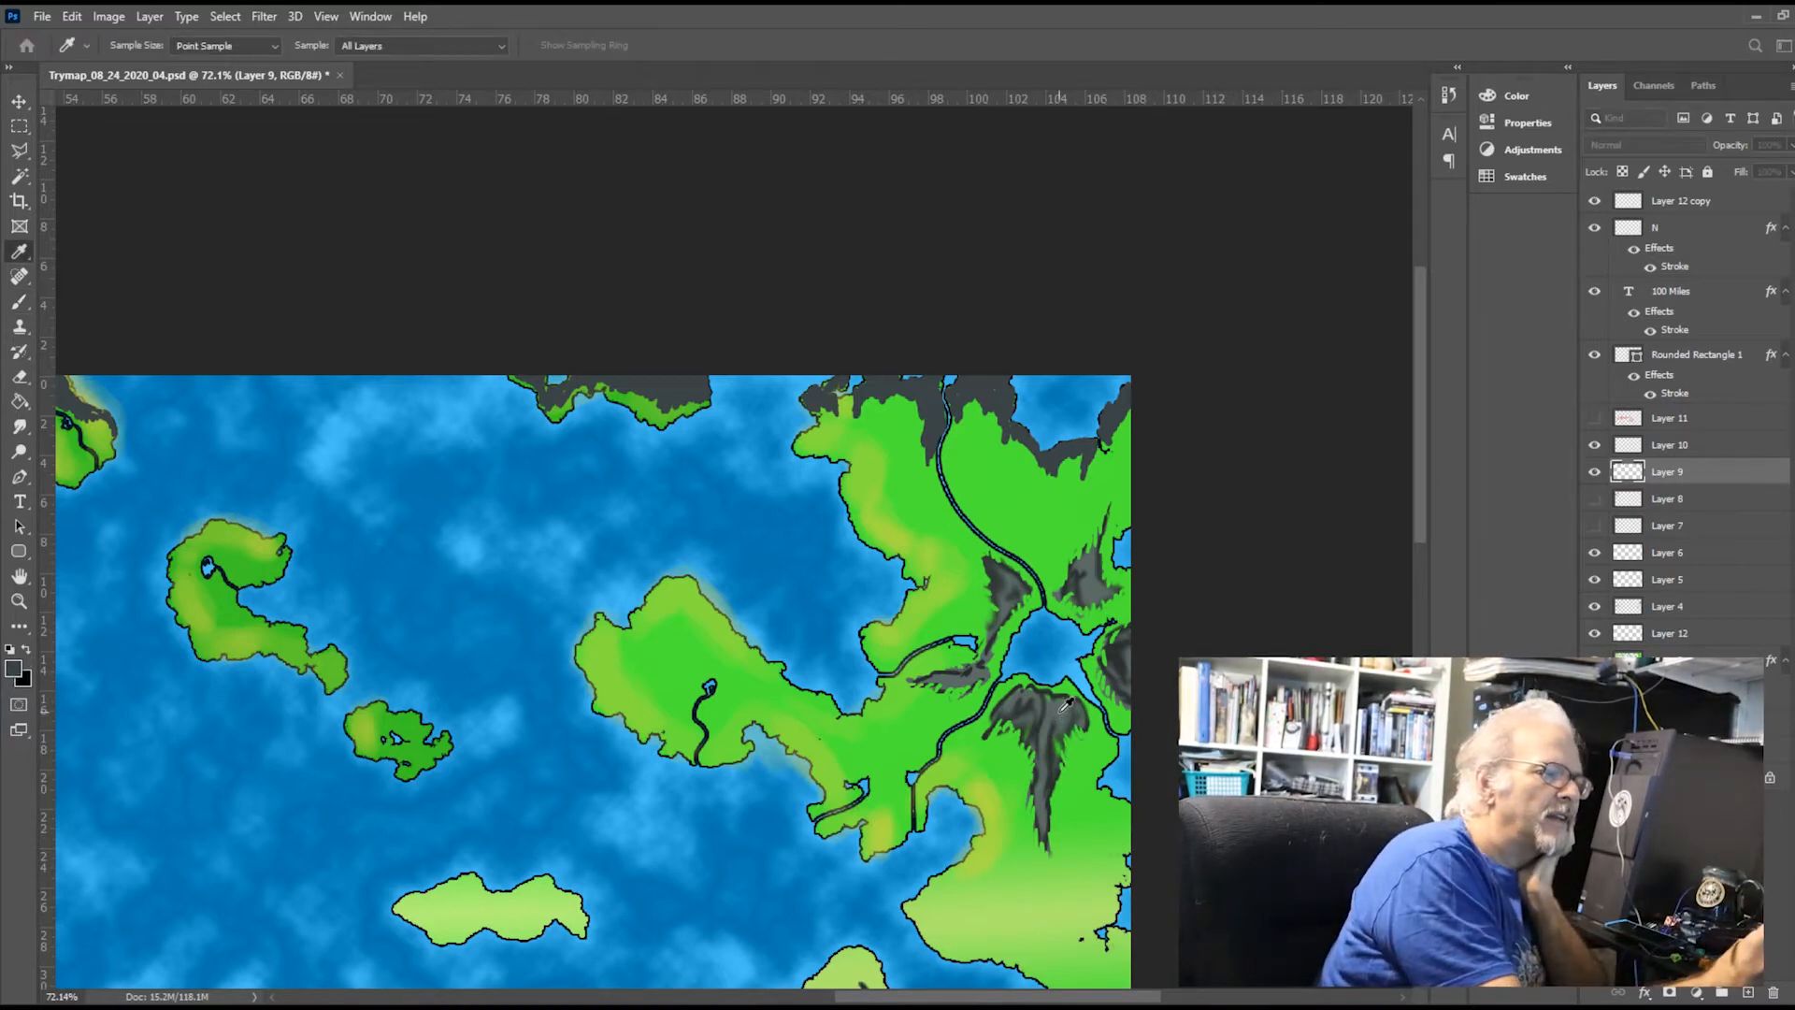
key(b)
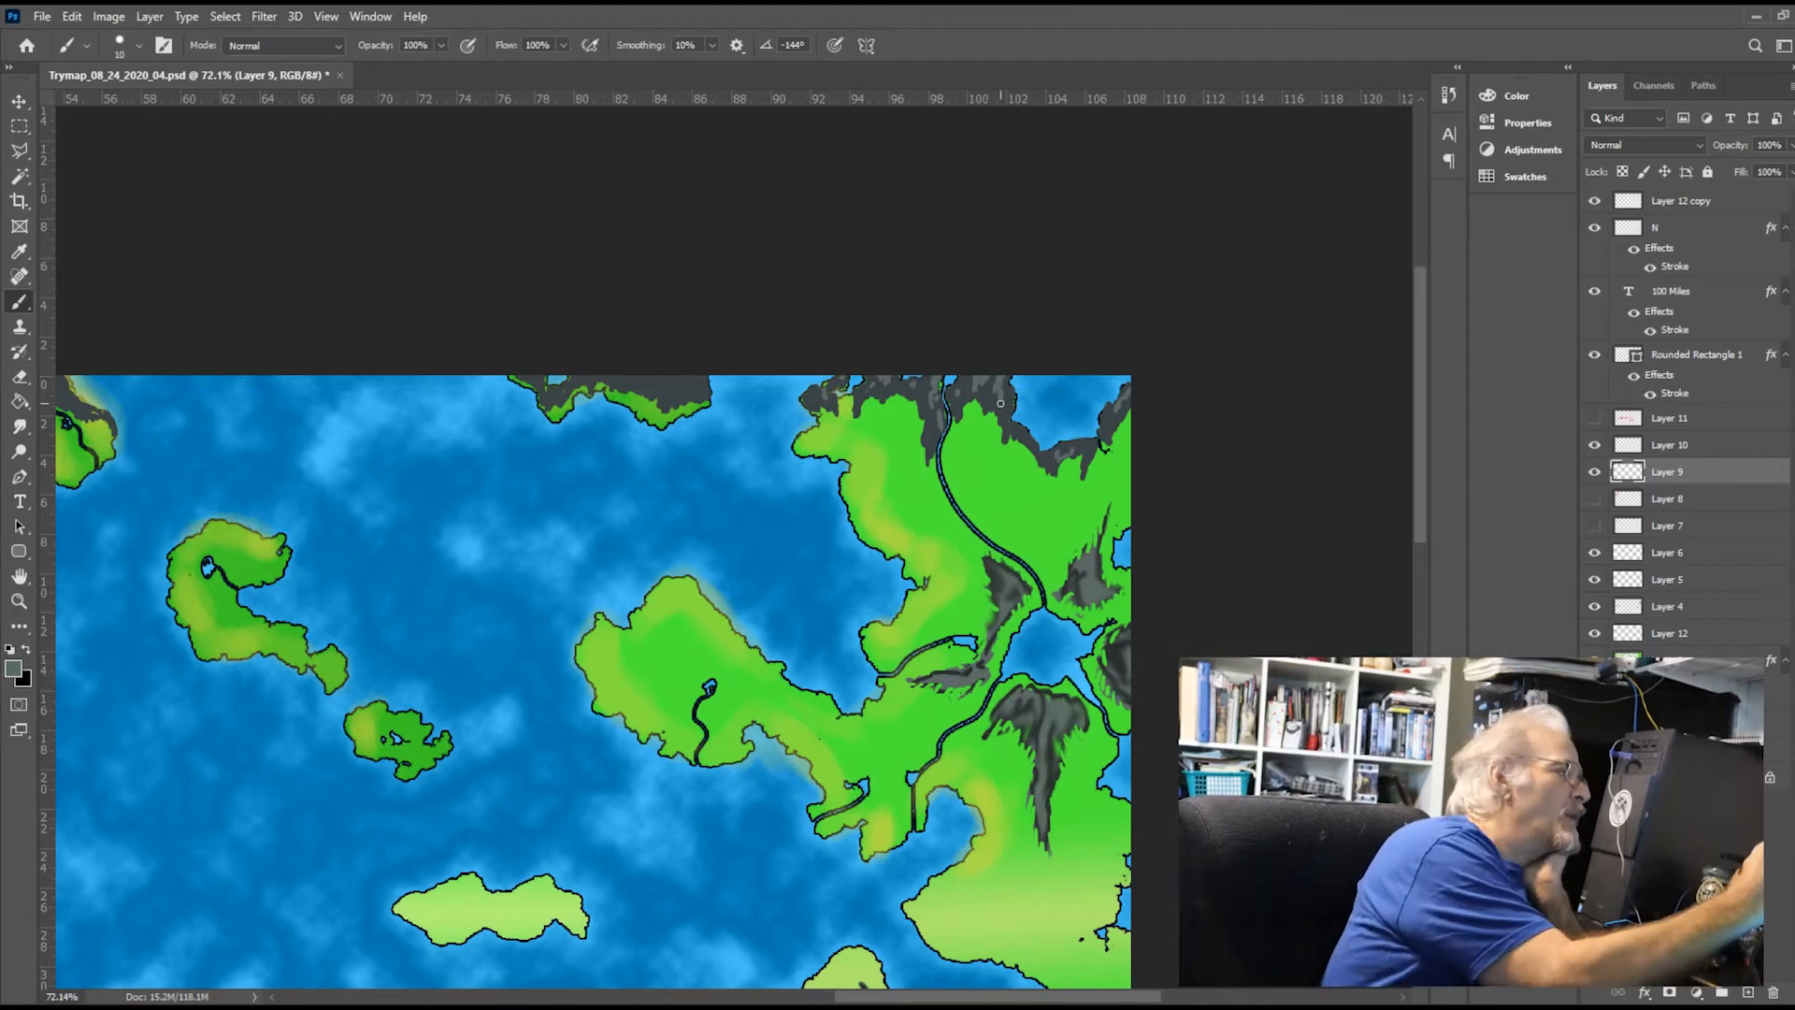
click(19, 432)
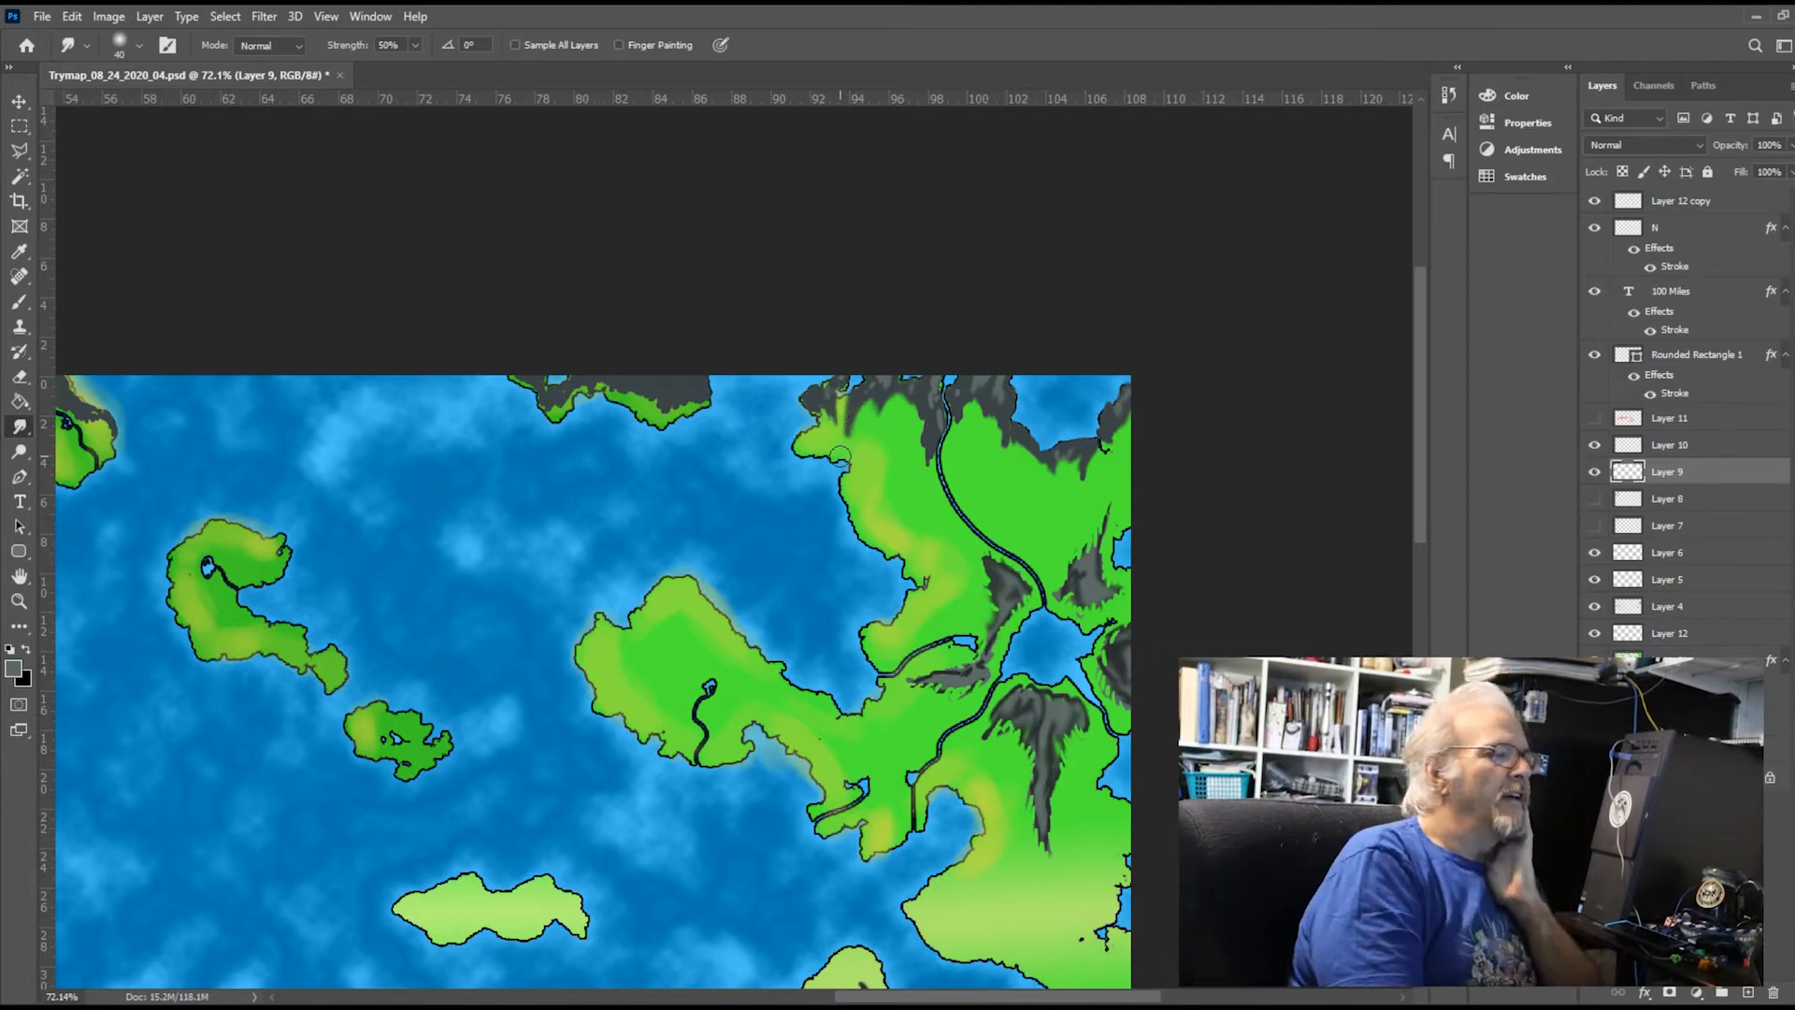
click(19, 304)
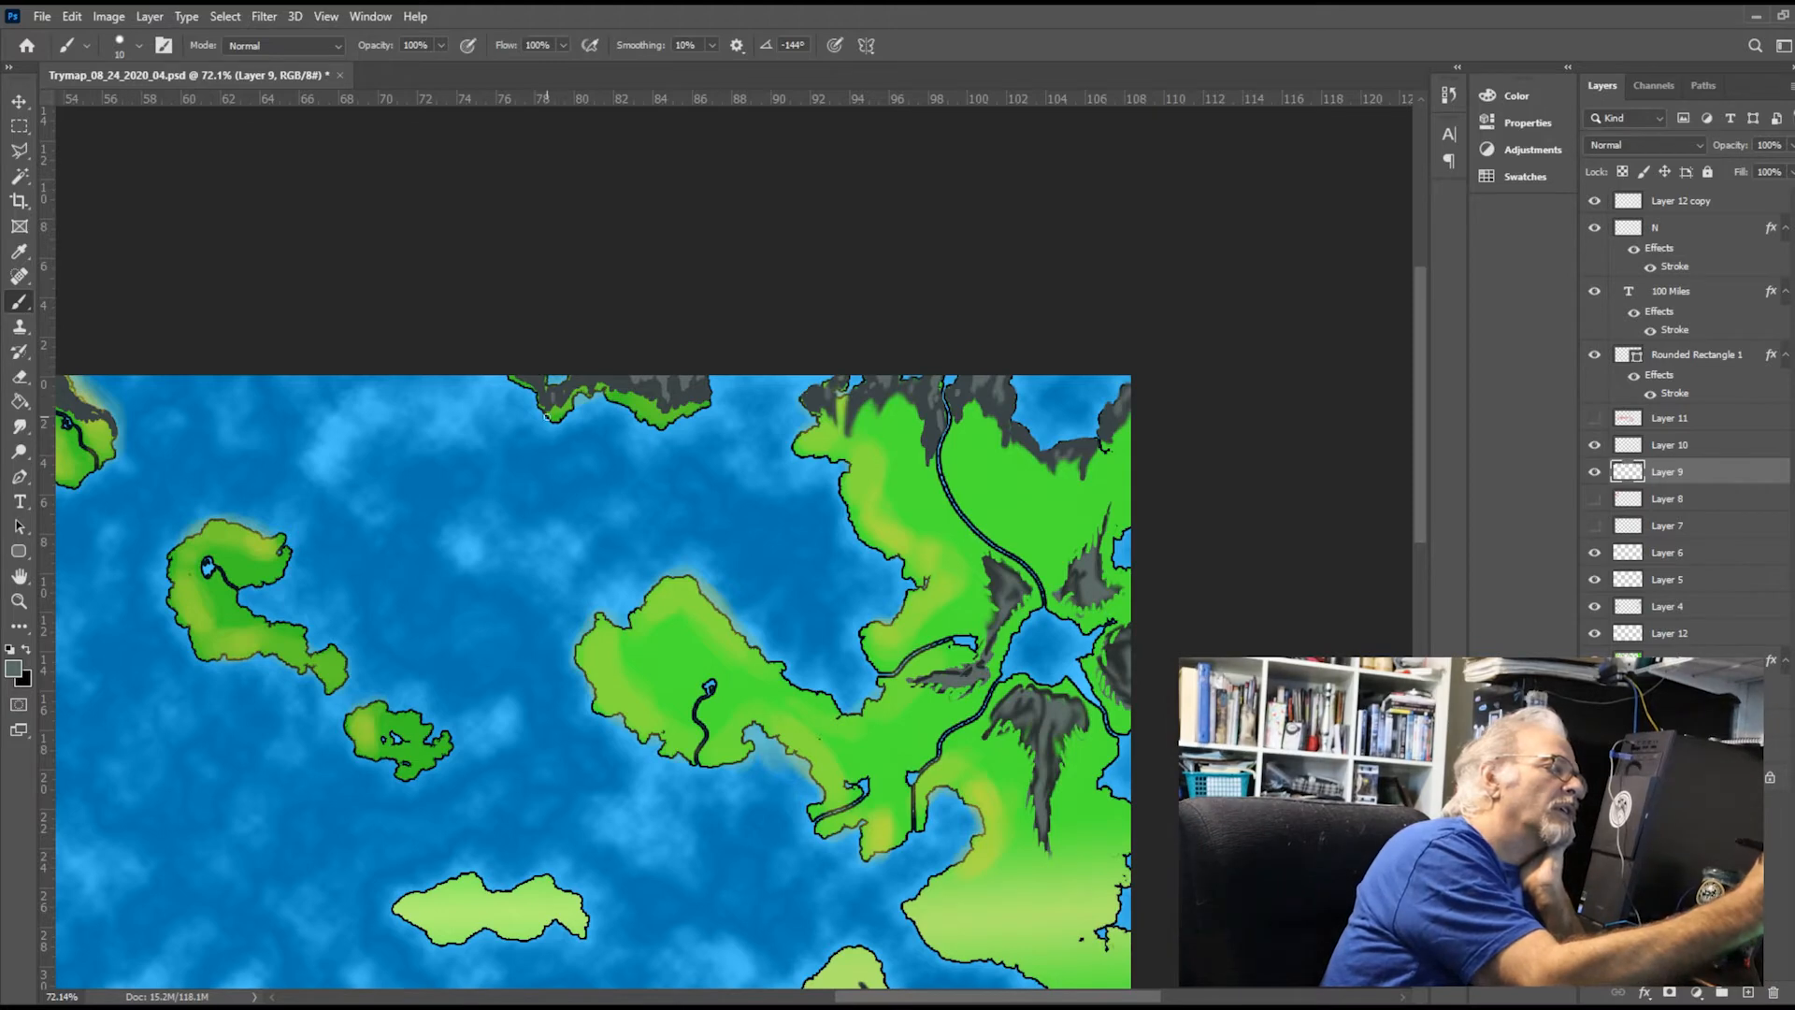
click(19, 425)
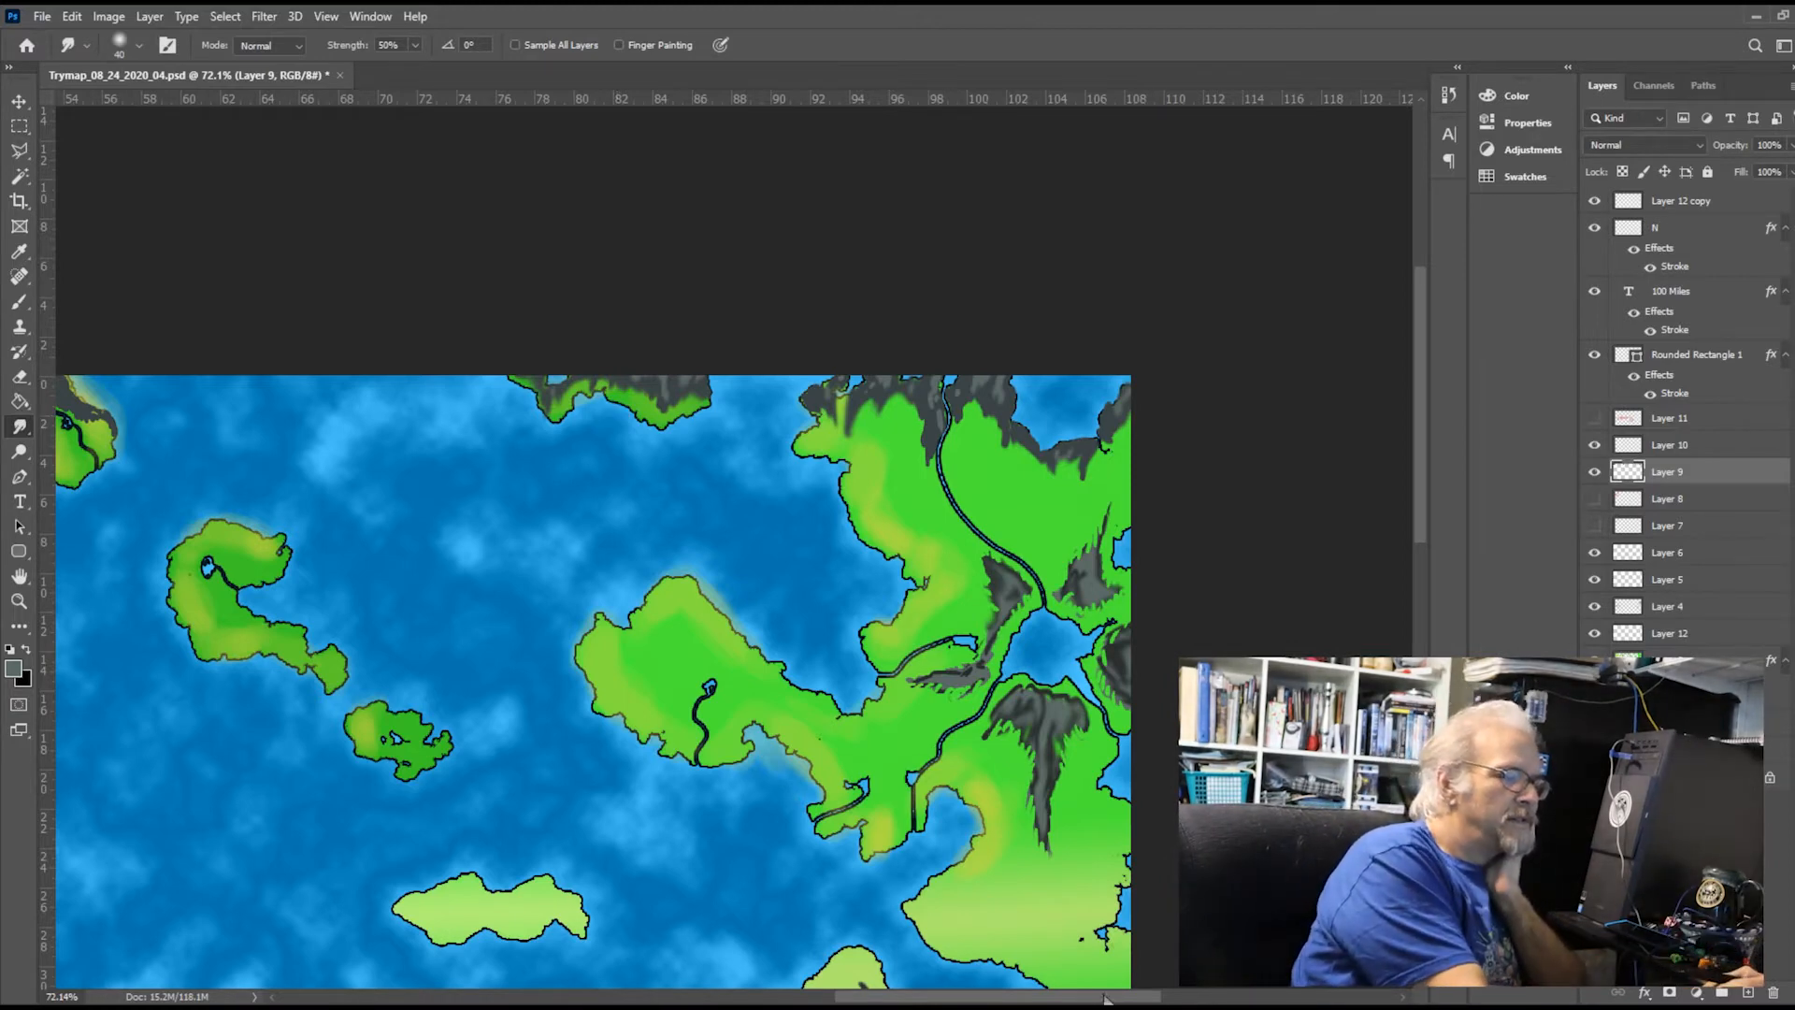
Brush lighter grey highlights onto the mountains of the two islands nearest the map's northwest corner and smudge them into jagged slopes
drag(1101, 998, 1077, 1002)
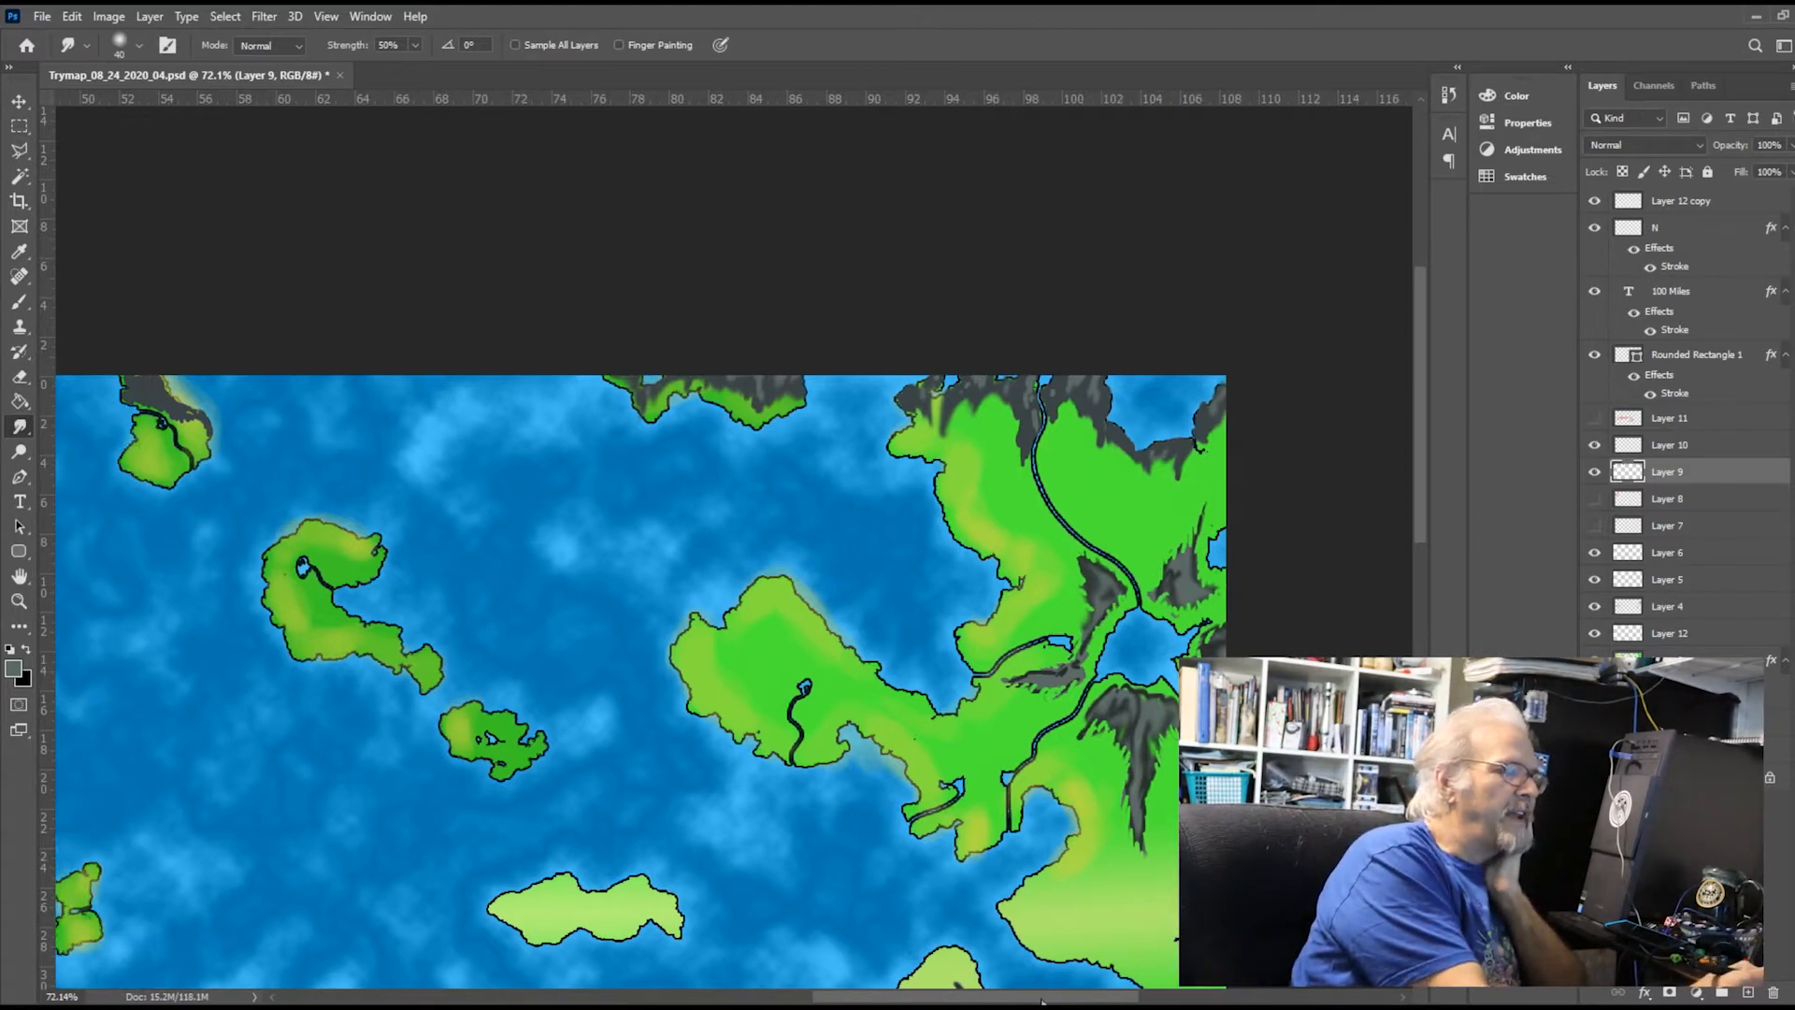
drag(973, 1000, 847, 1000)
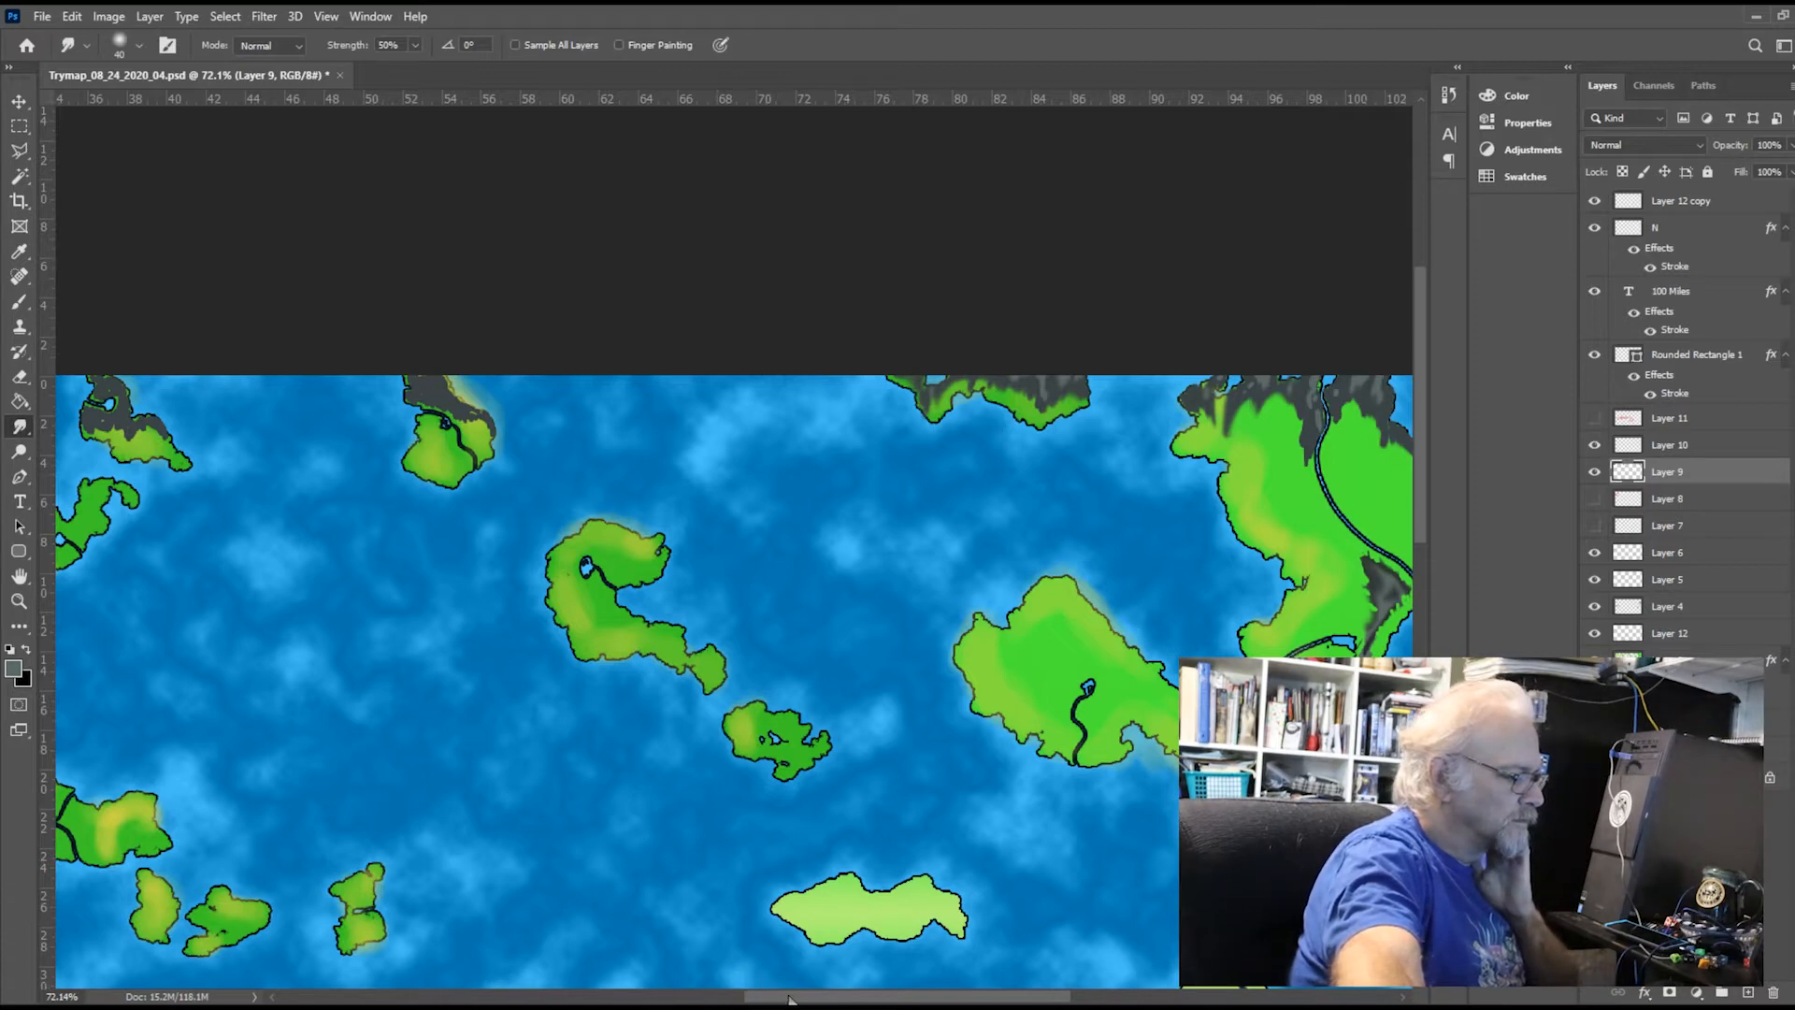
drag(790, 998, 635, 993)
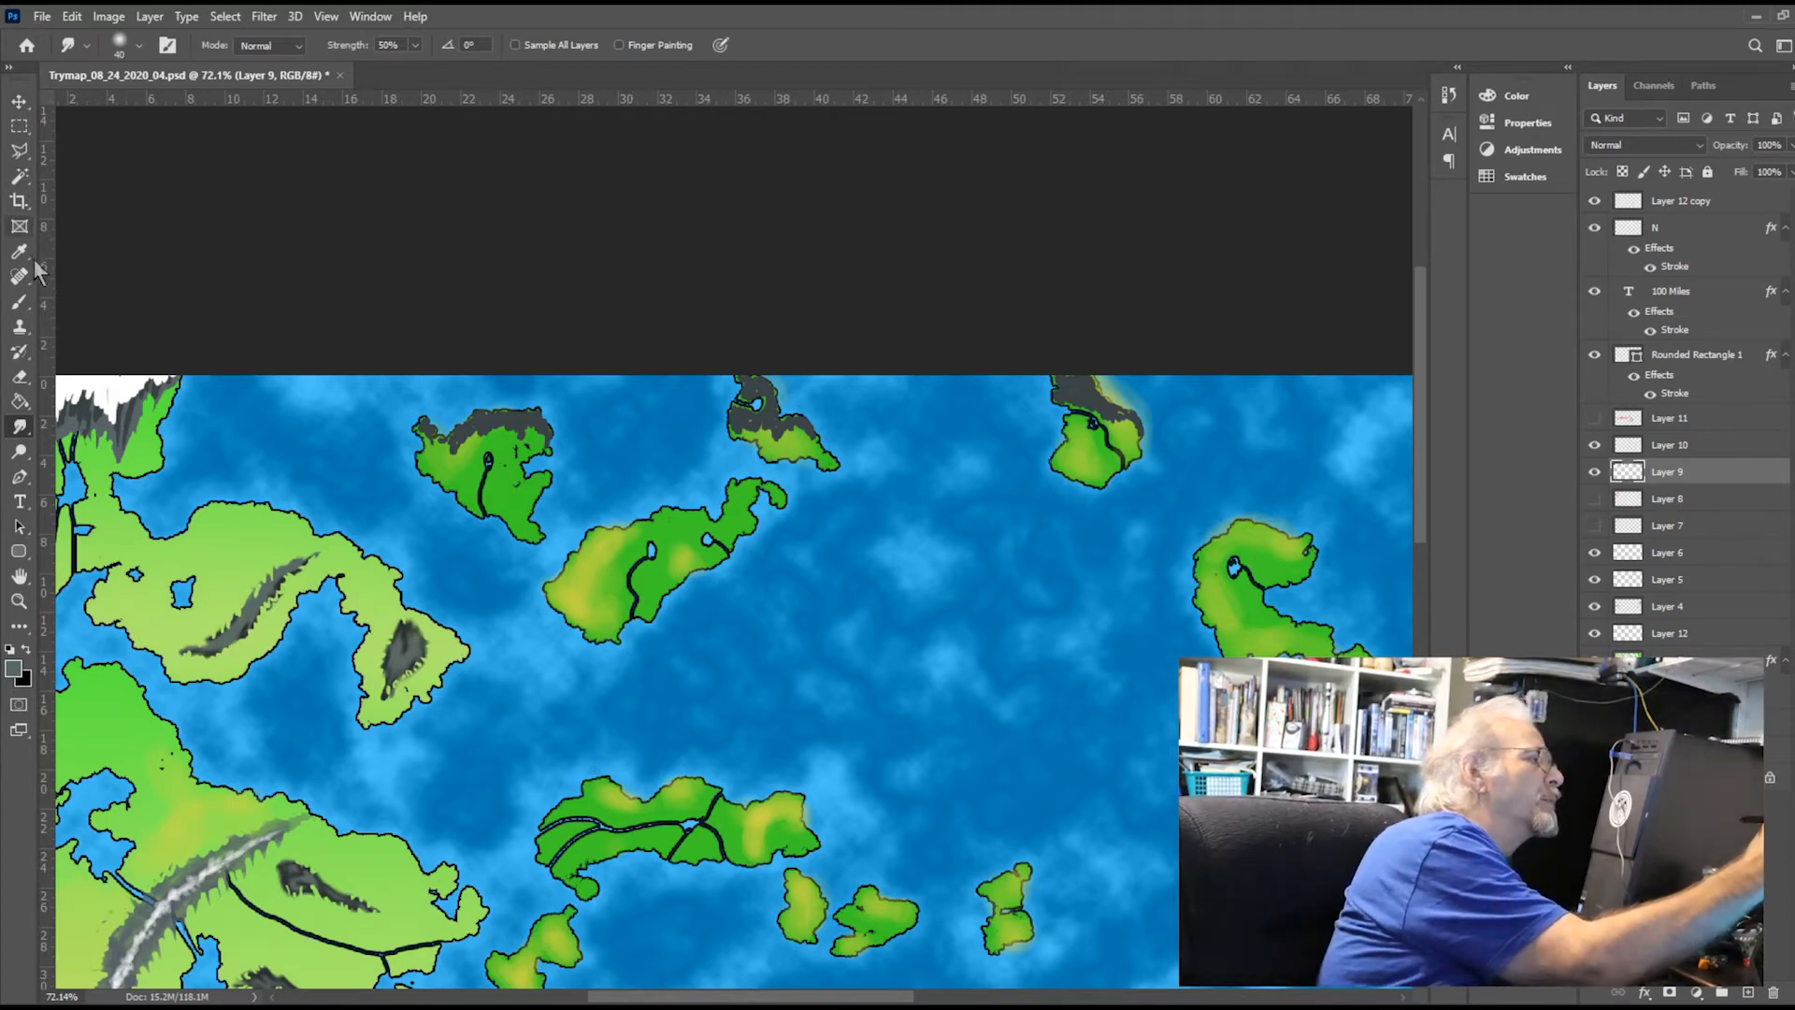
click(21, 305)
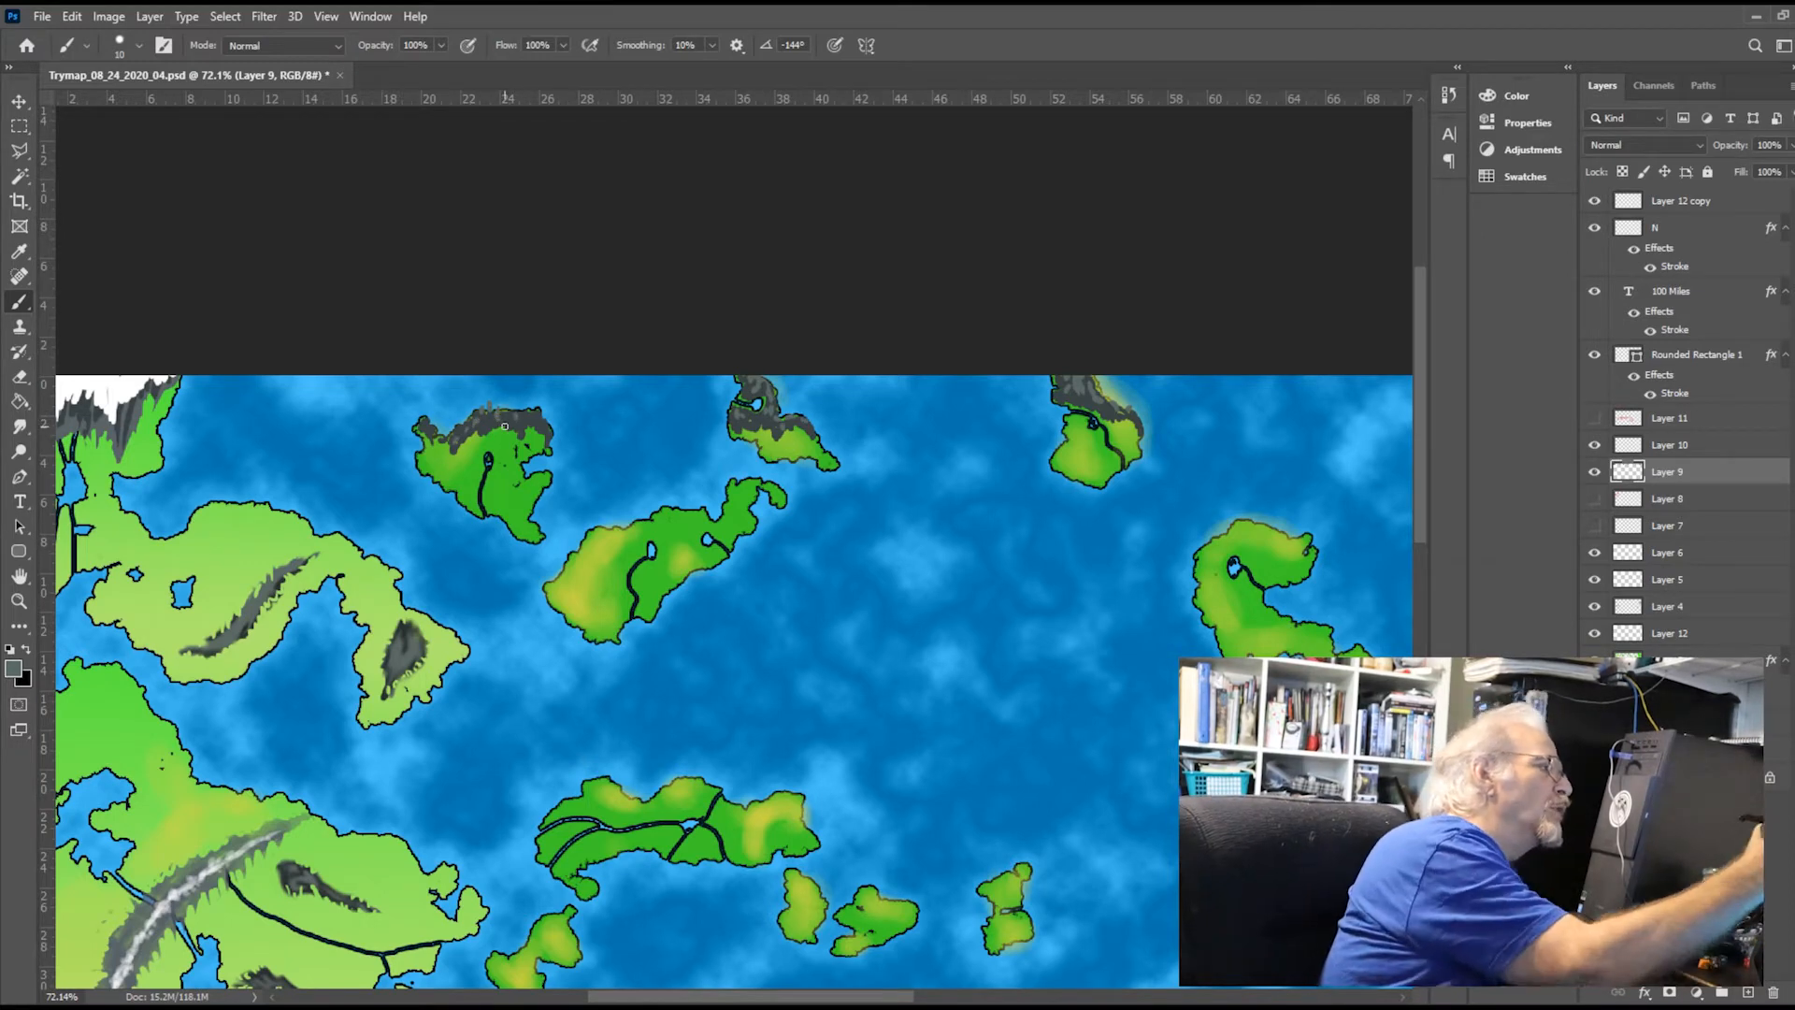
click(19, 426)
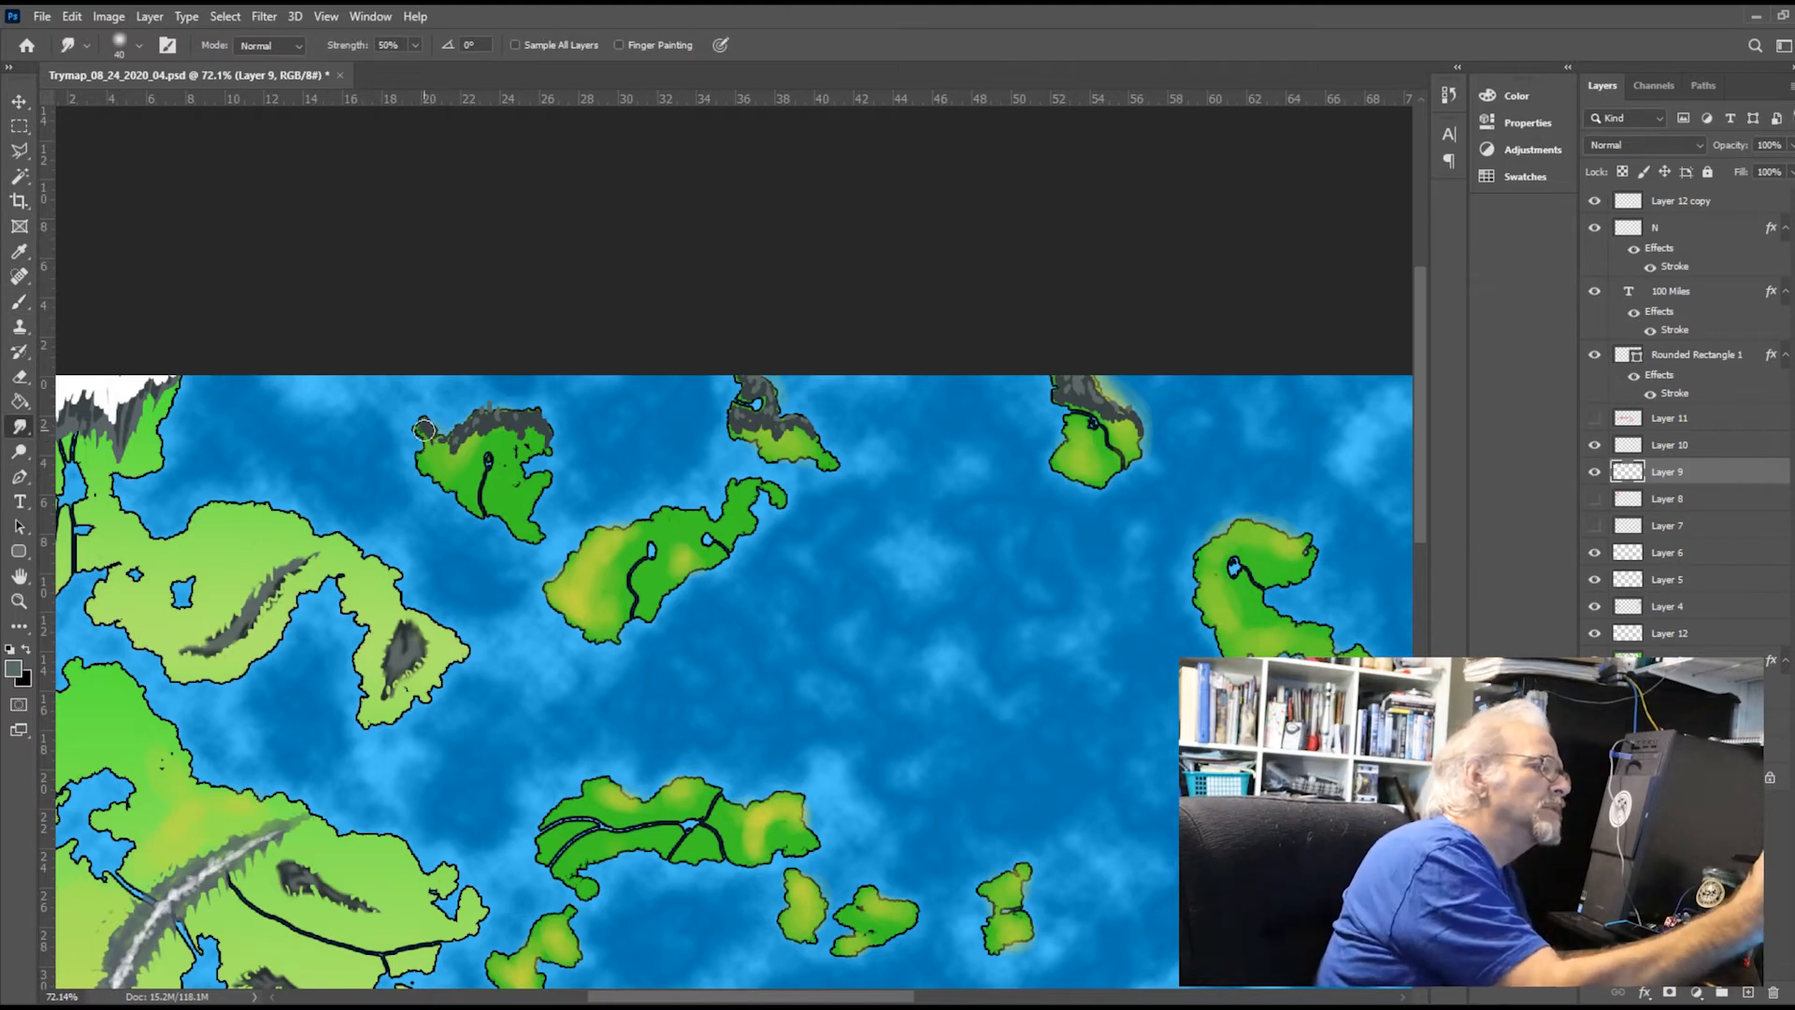
mouse_move(472, 434)
mouse_down()
mouse_move(510, 455)
mouse_move(541, 411)
mouse_move(543, 428)
mouse_move(532, 415)
mouse_move(545, 426)
mouse_move(456, 457)
mouse_up()
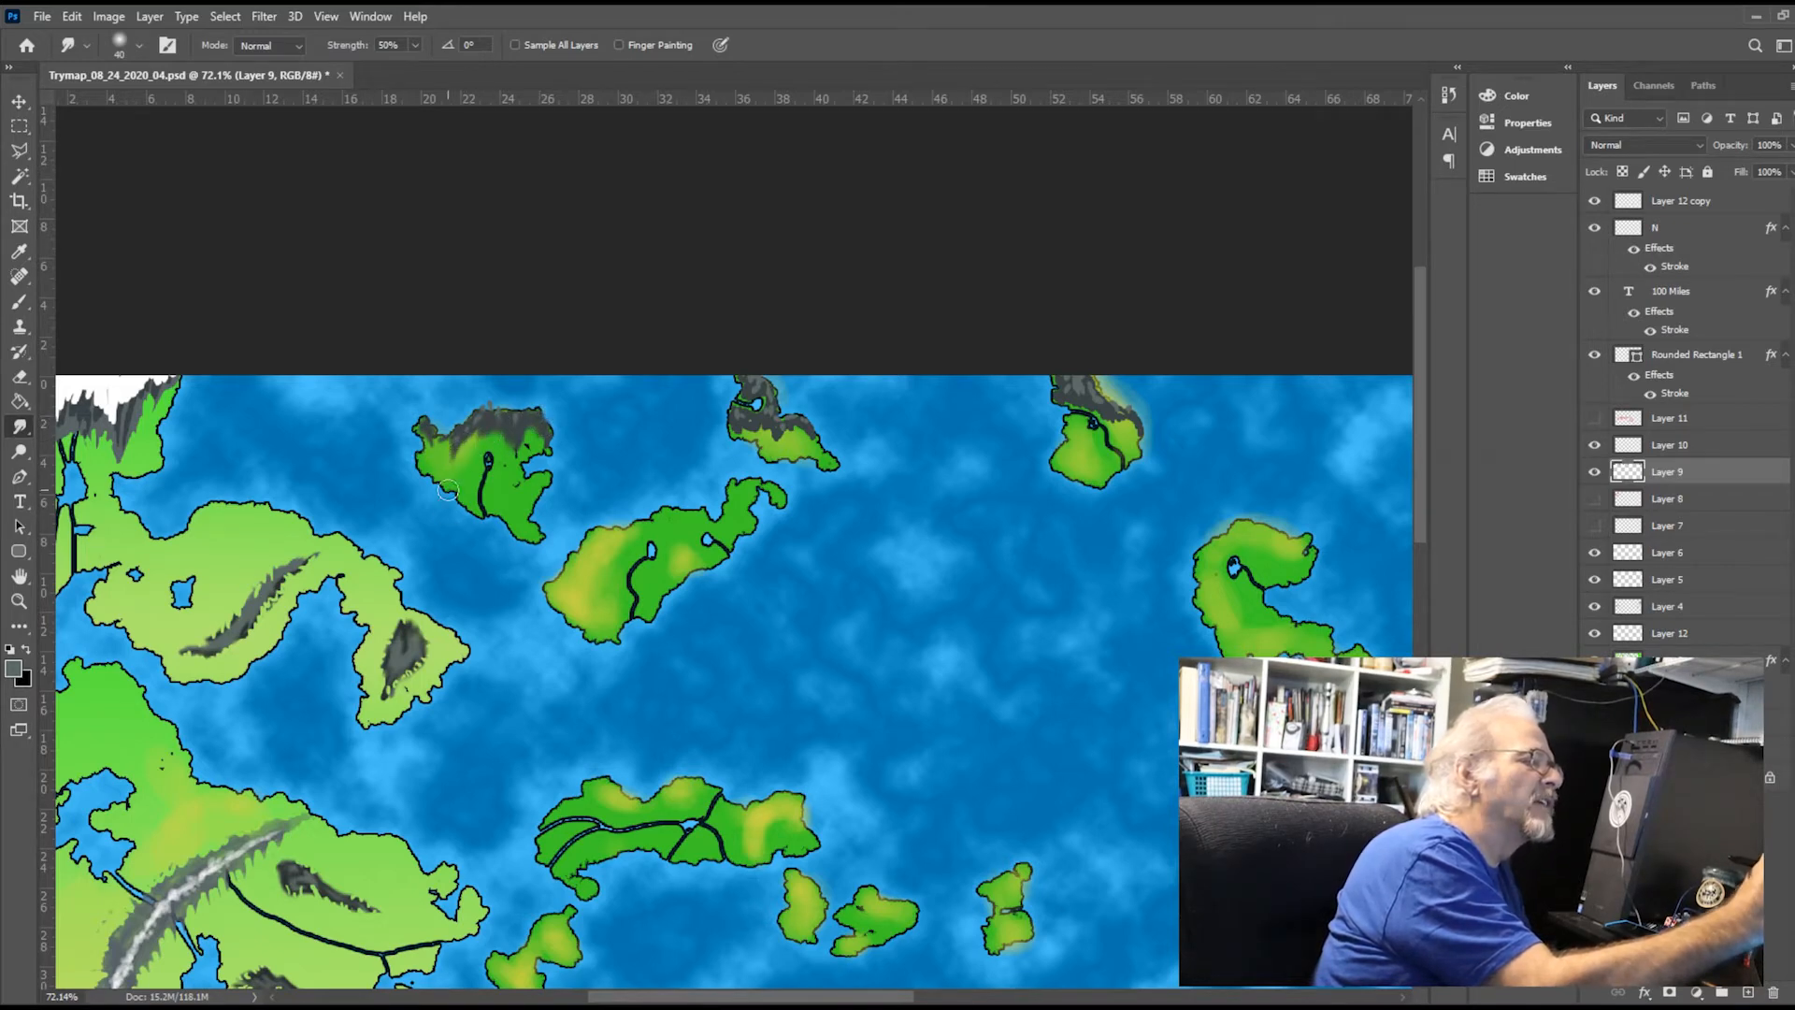
mouse_move(751, 419)
mouse_down()
mouse_move(796, 432)
mouse_move(748, 383)
mouse_move(774, 397)
mouse_move(753, 423)
mouse_up()
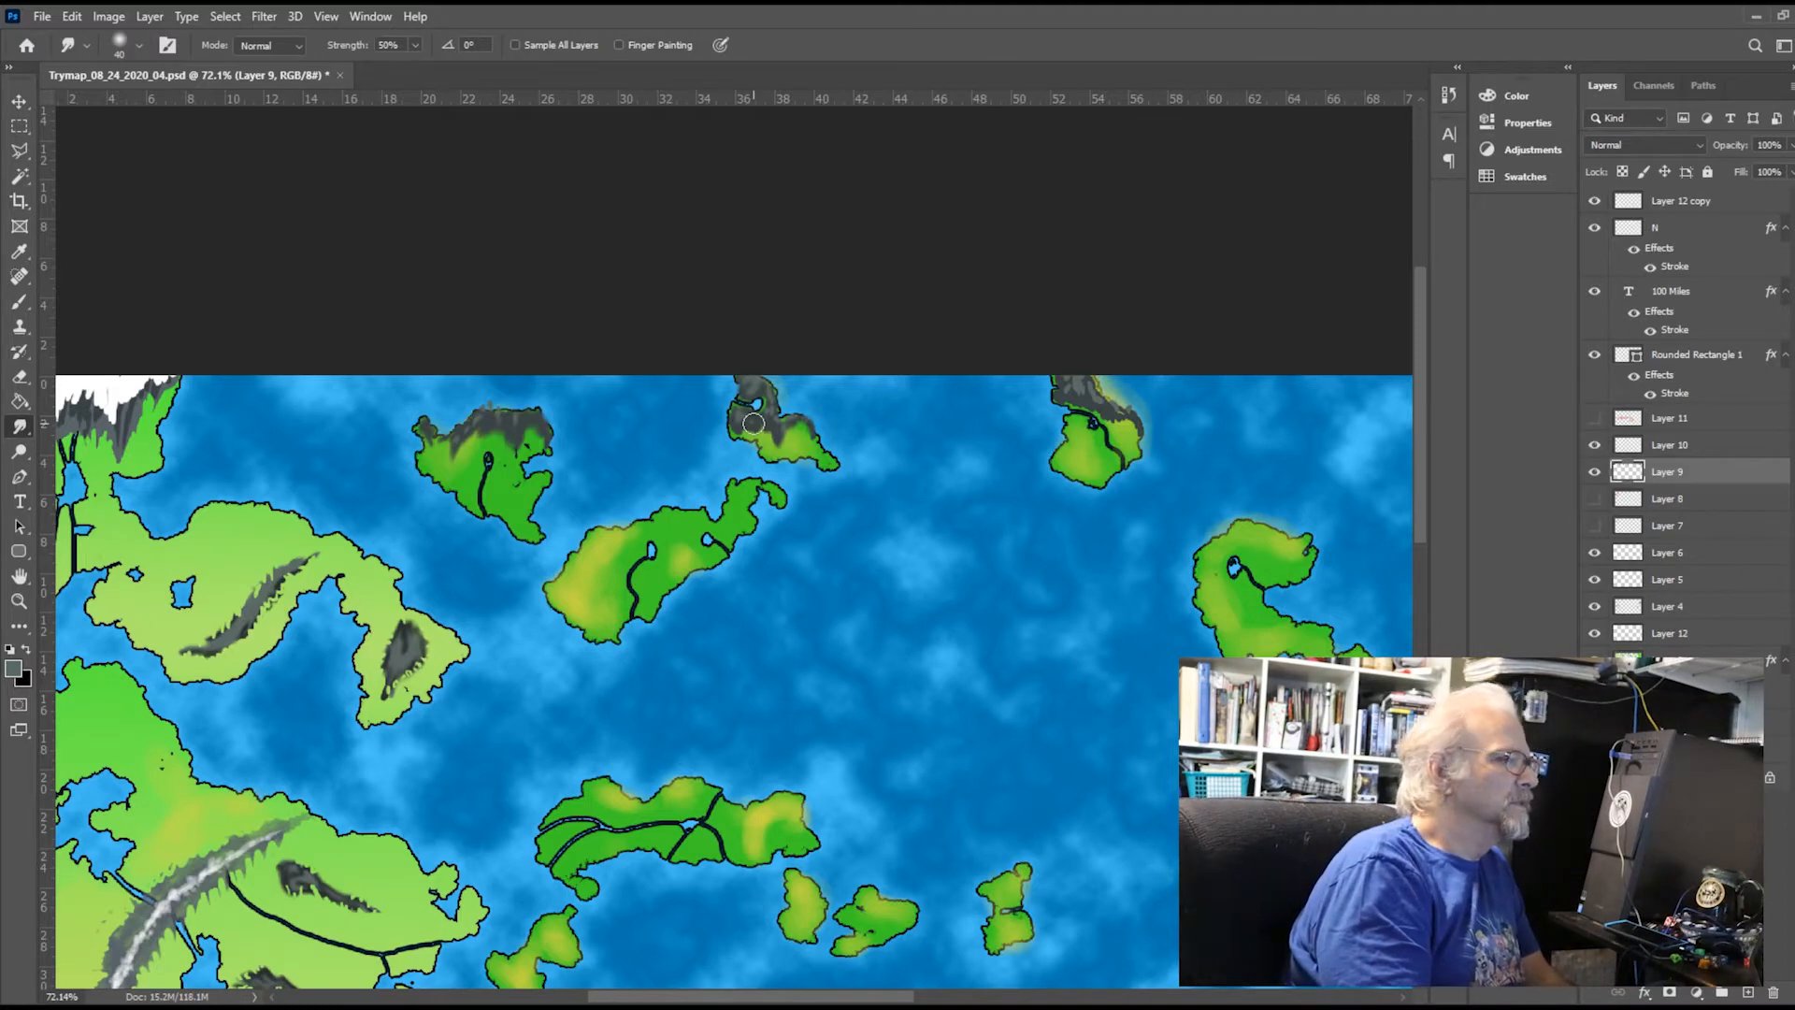
On a new layer above Layer 9, paint sampled white snow along the northwesternmost island's peaks and smudge it into the grey
click(1749, 992)
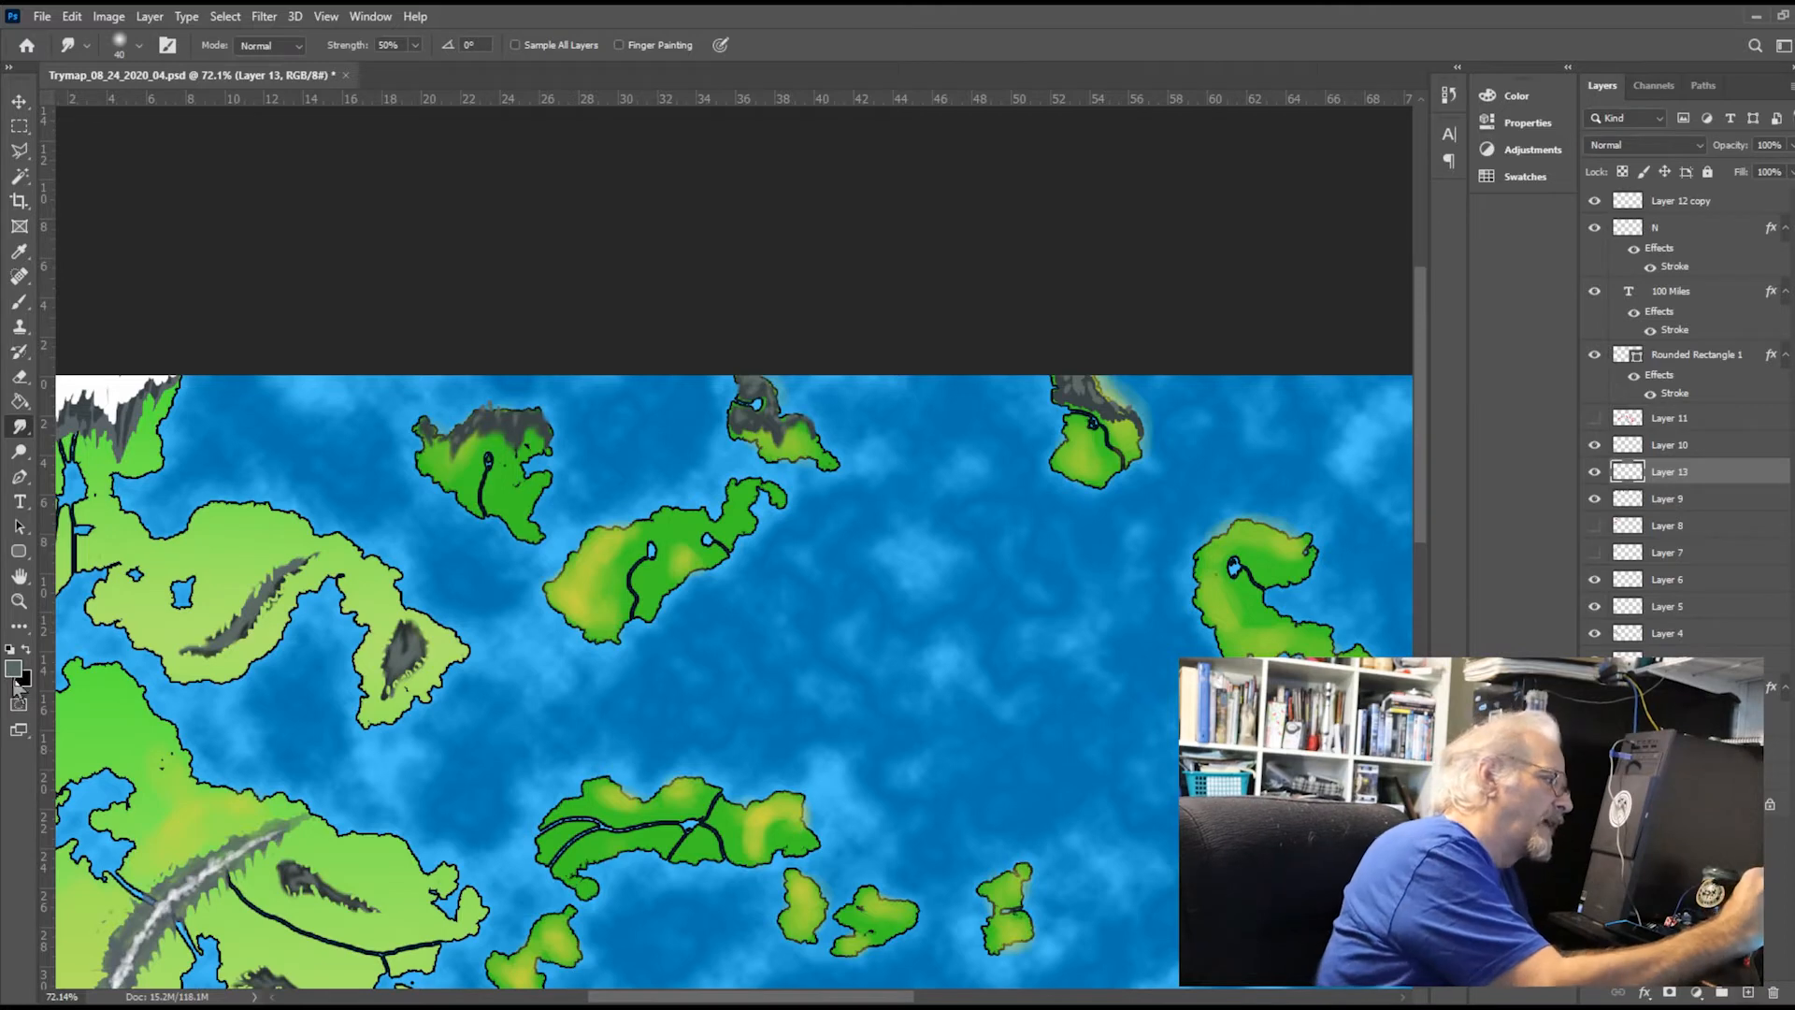
key(i)
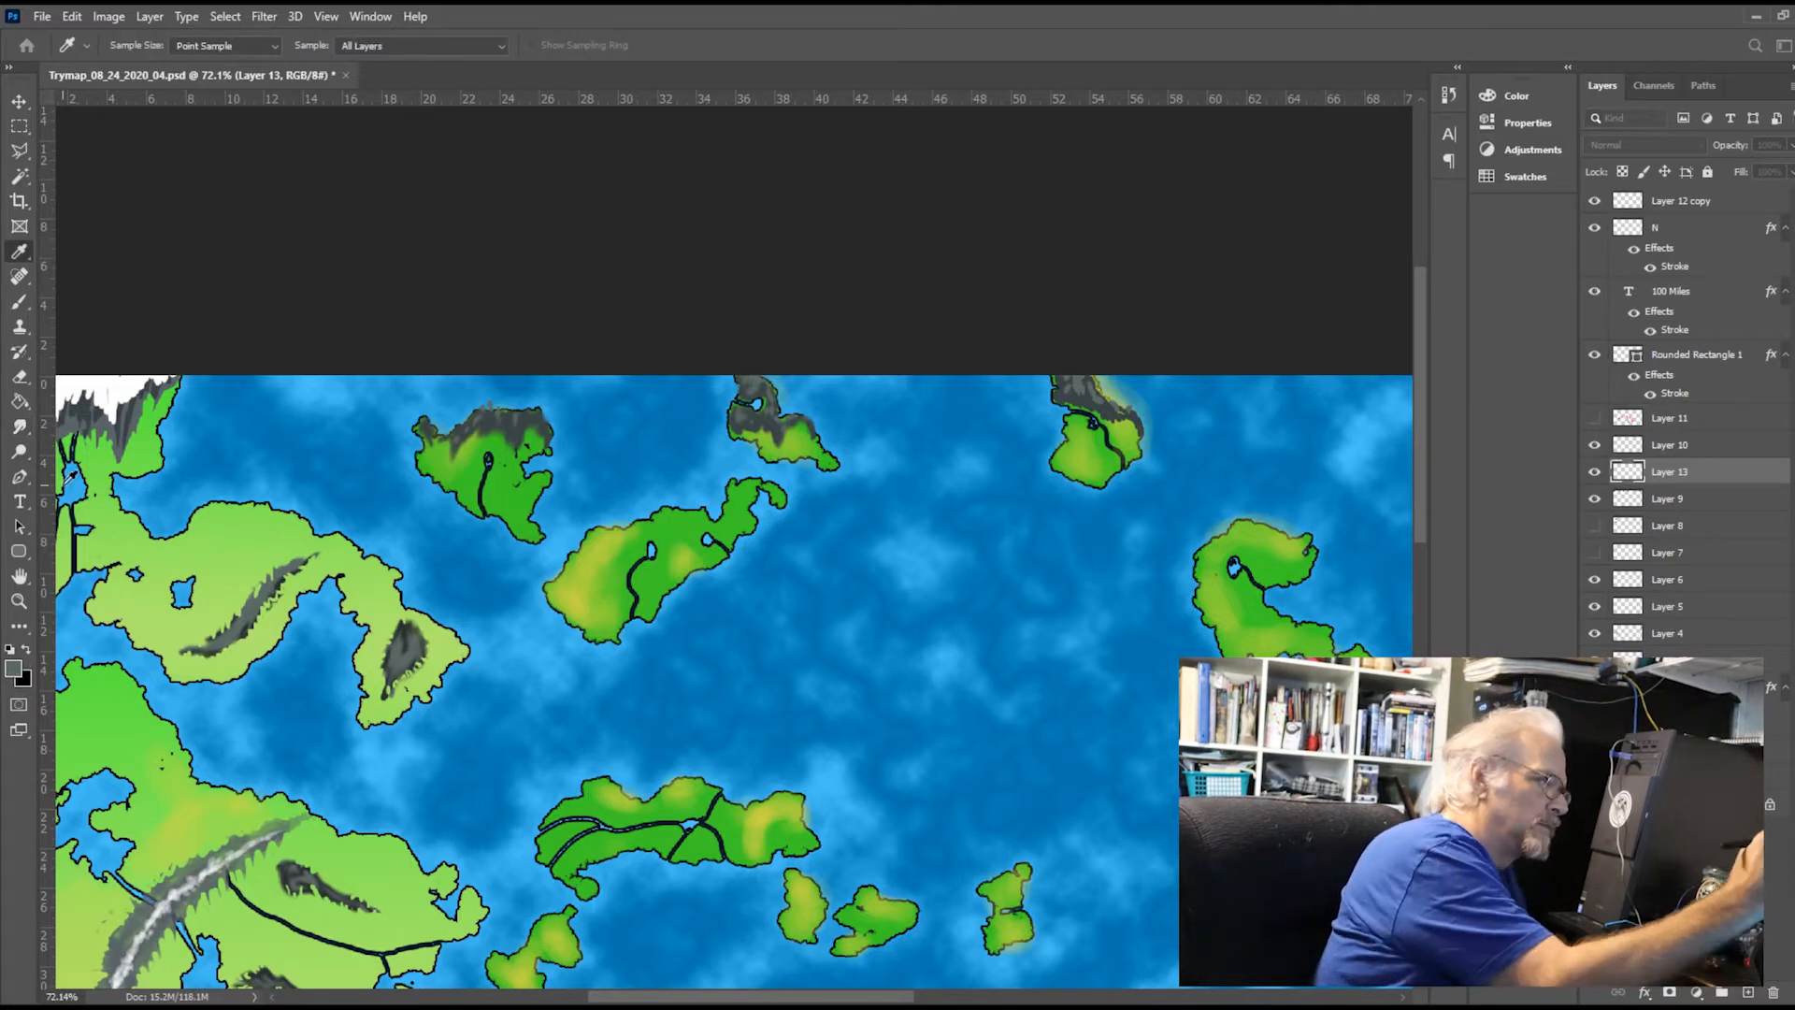
key(r)
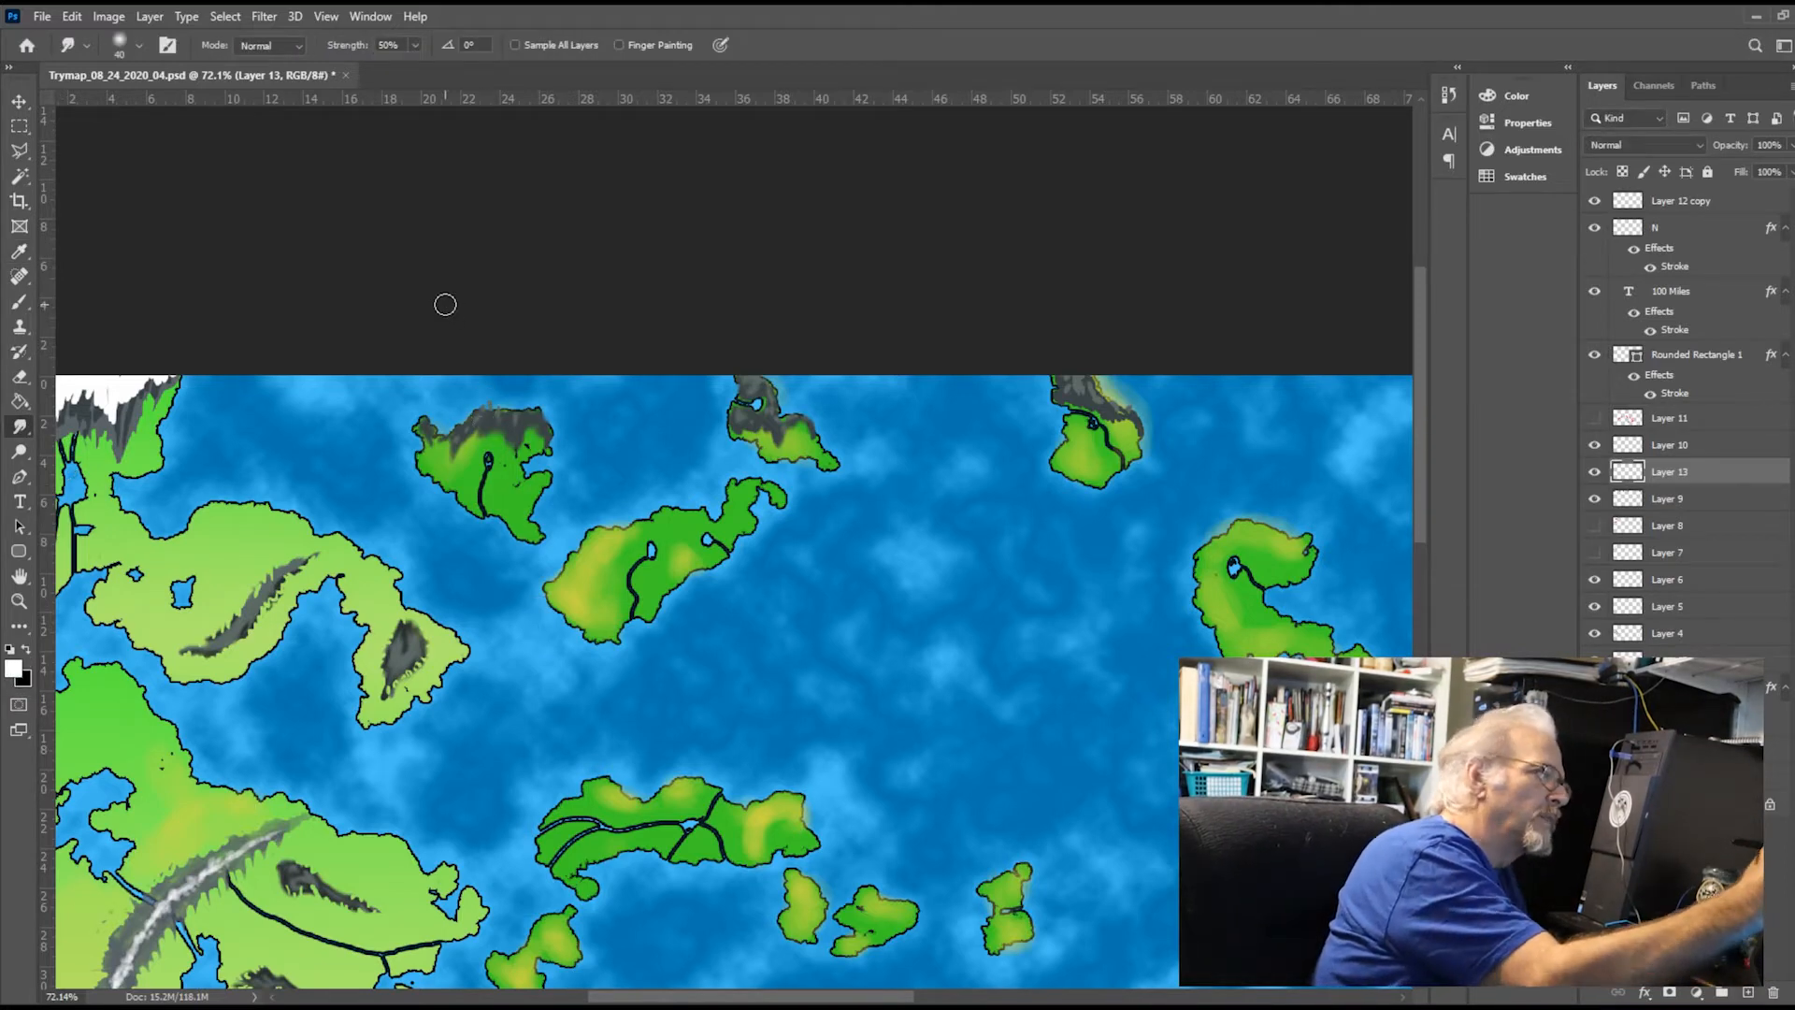
click(20, 302)
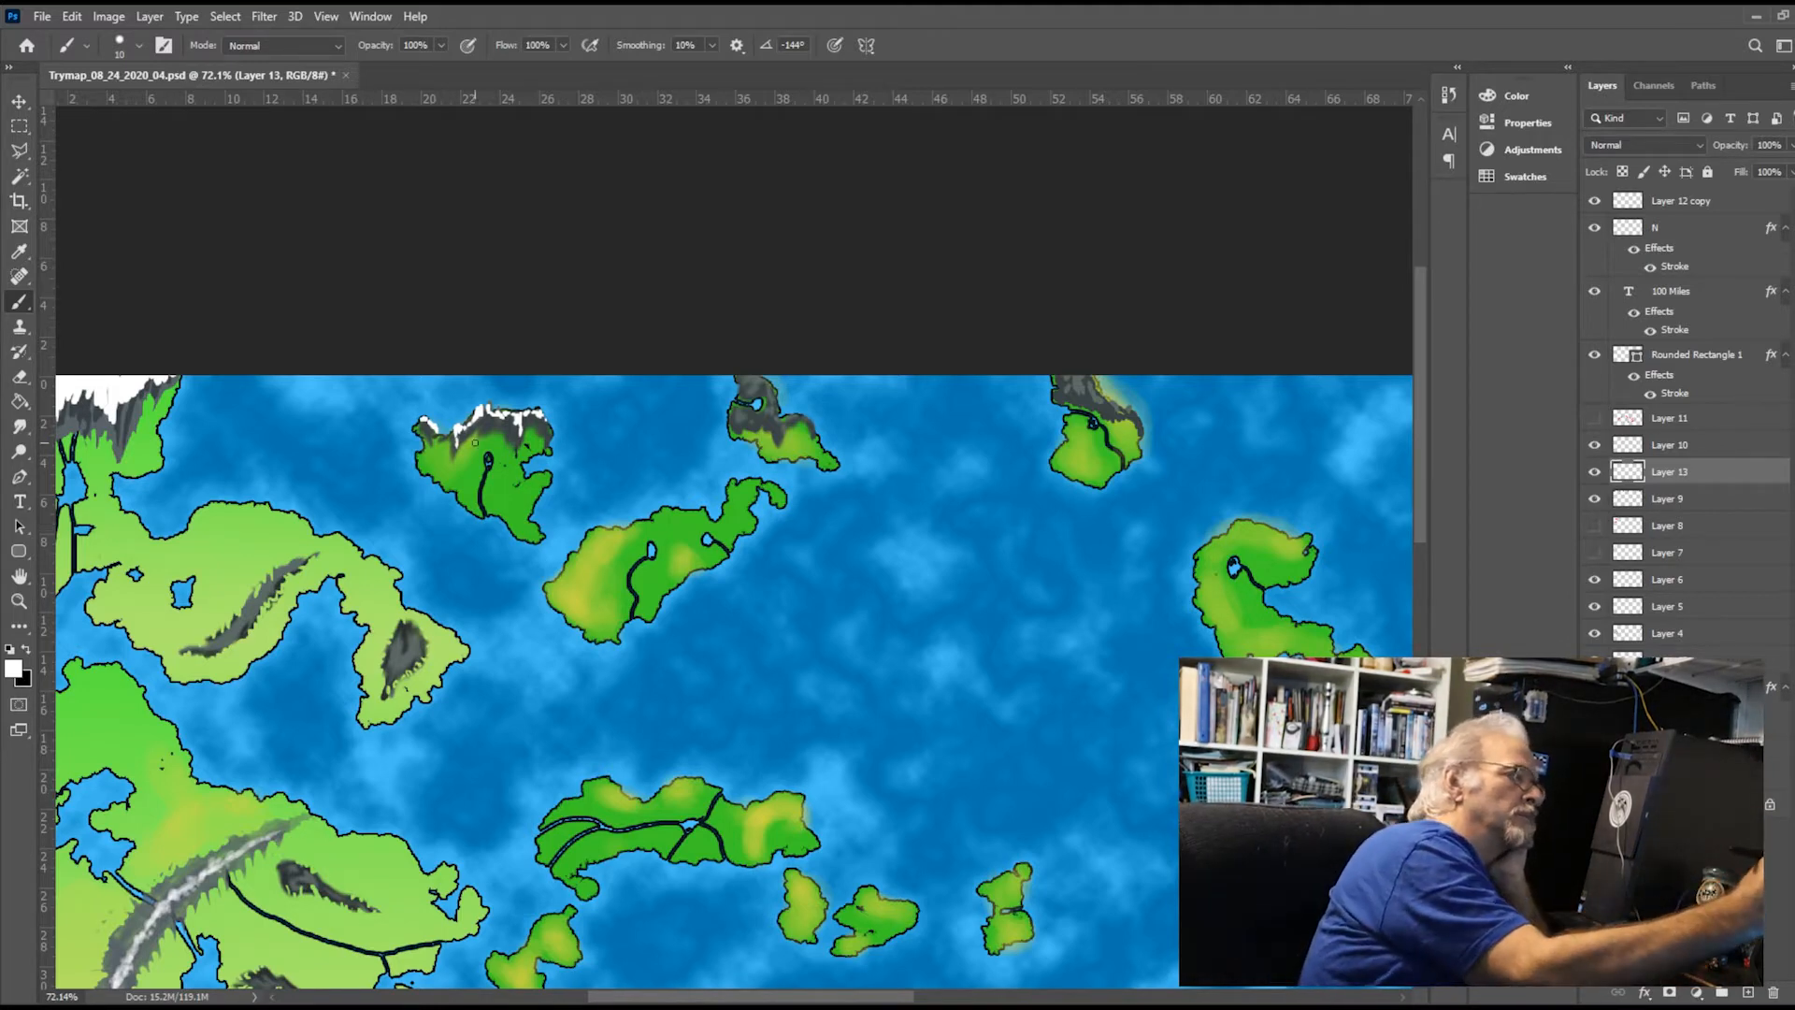
click(19, 426)
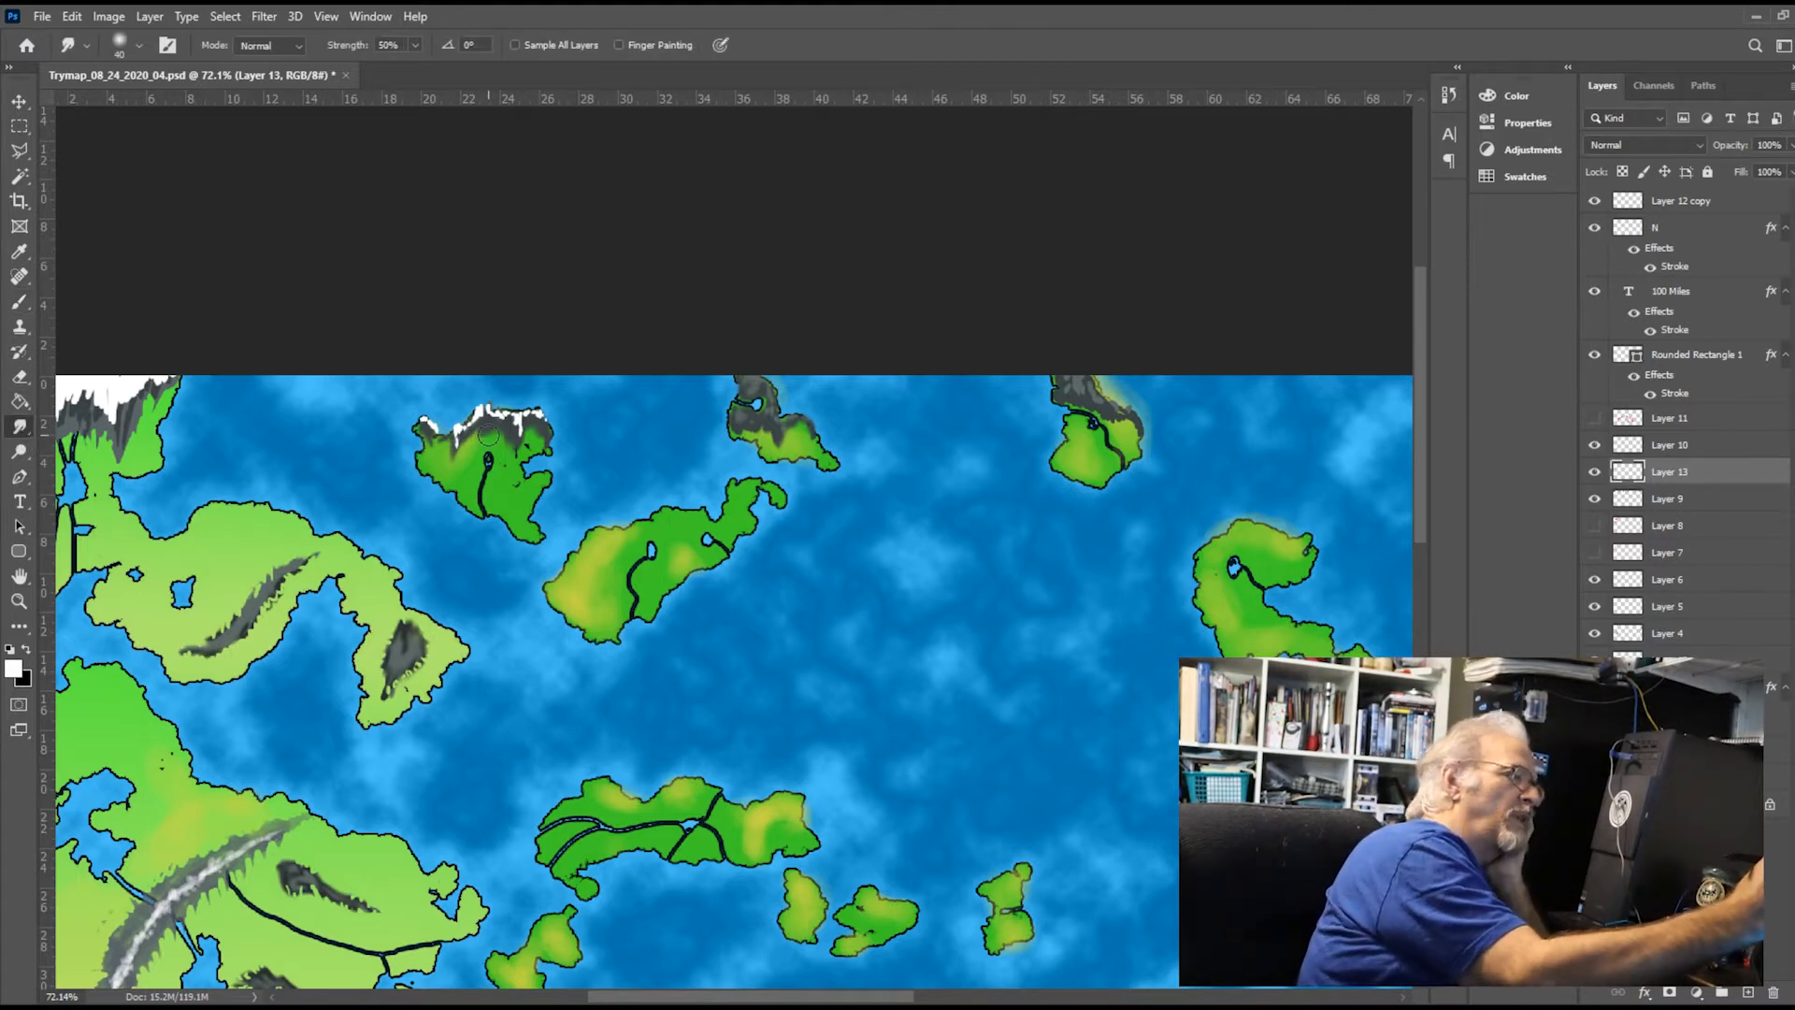
drag(458, 435, 542, 418)
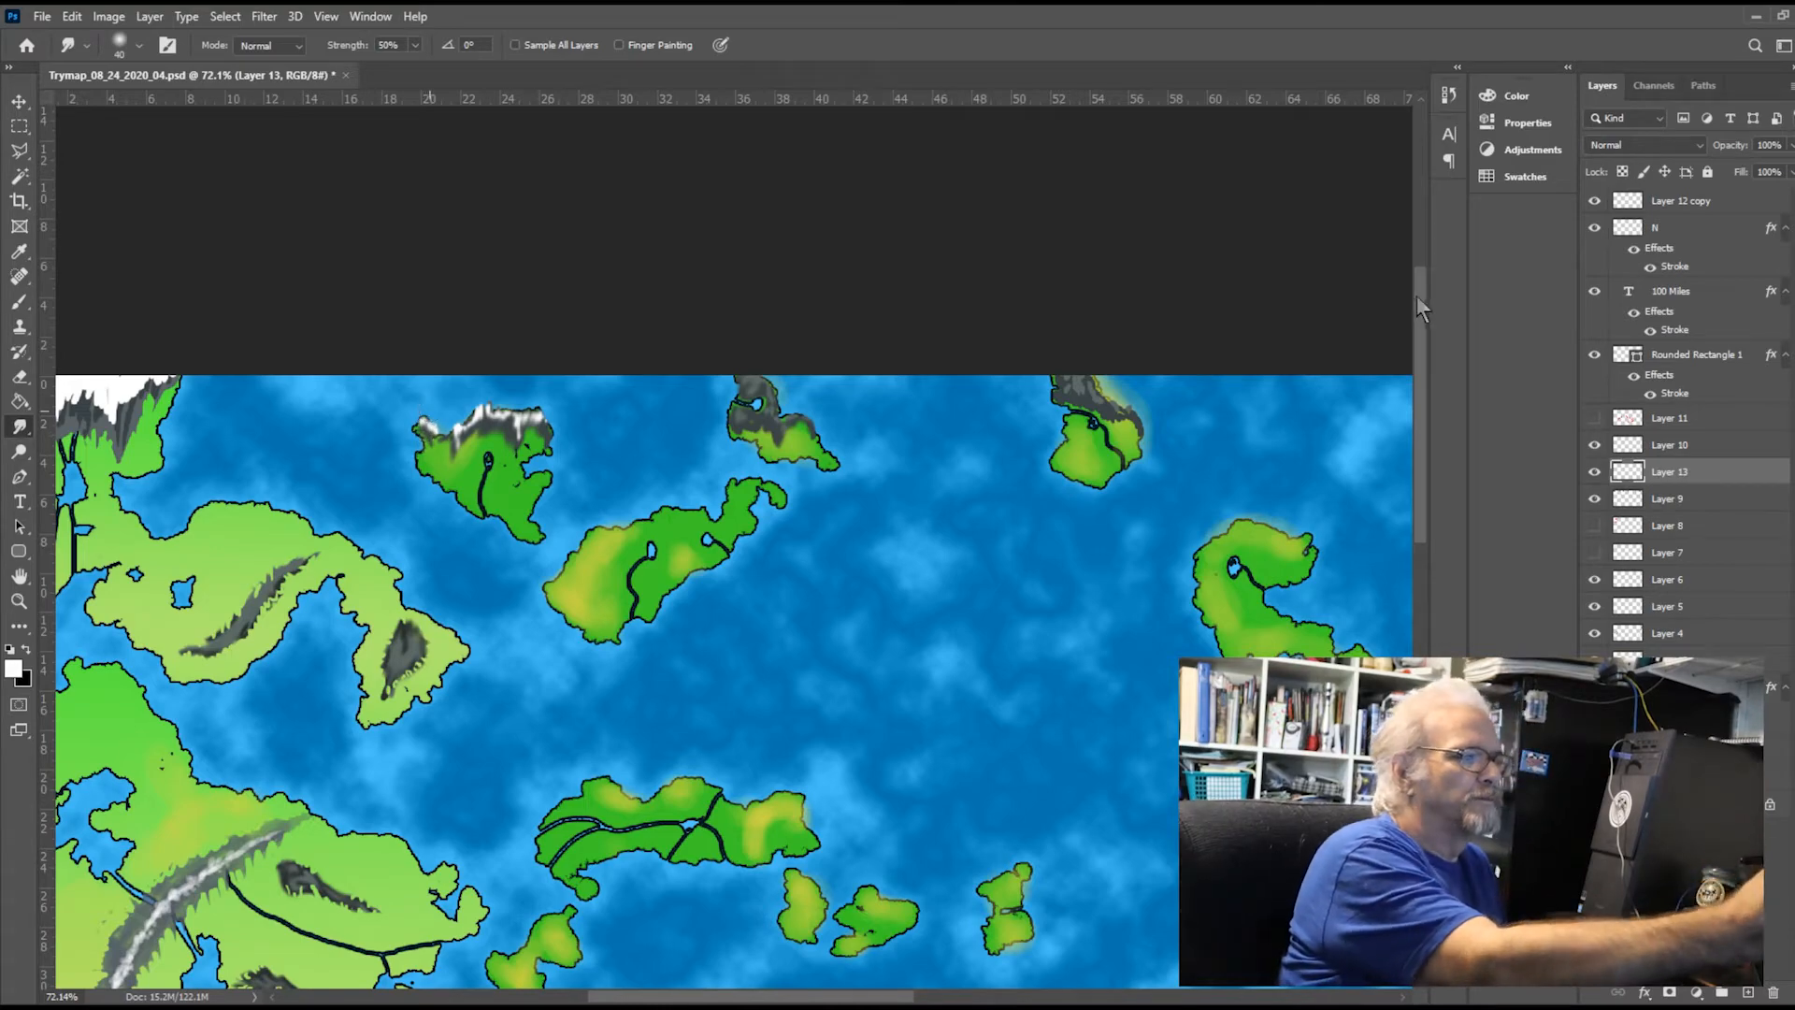
drag(1425, 303, 1406, 598)
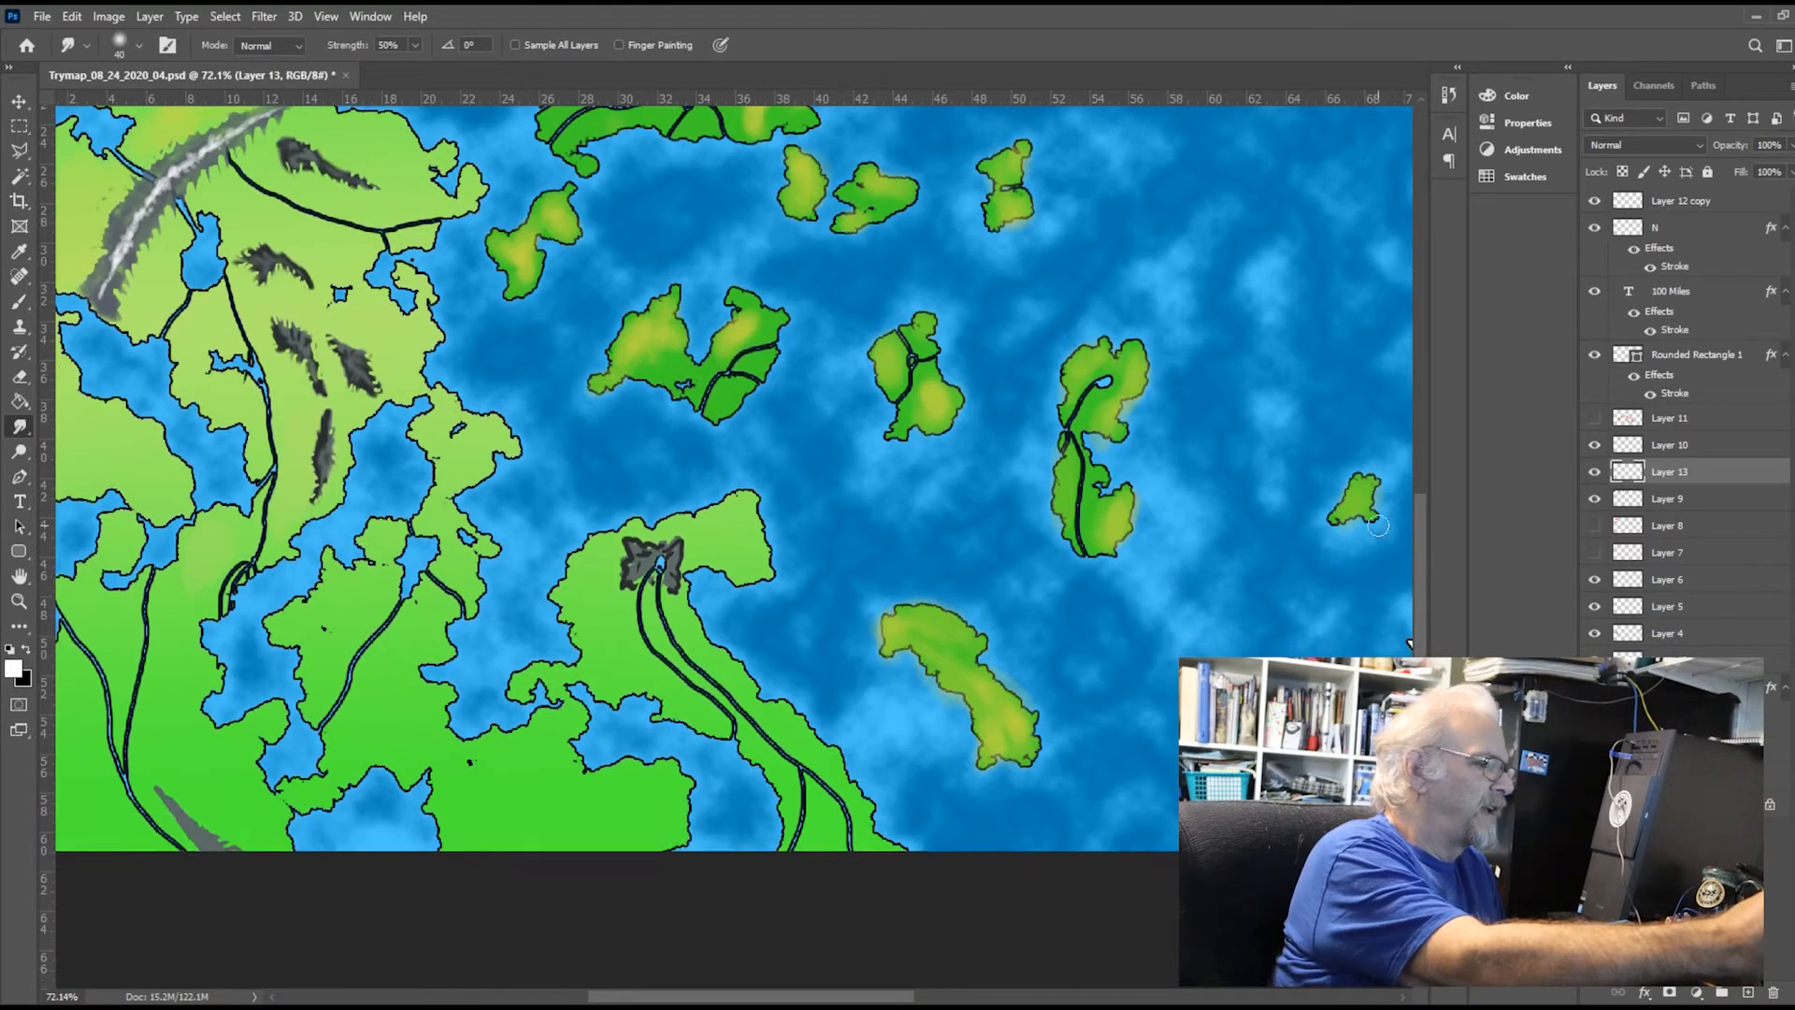
drag(874, 999, 930, 965)
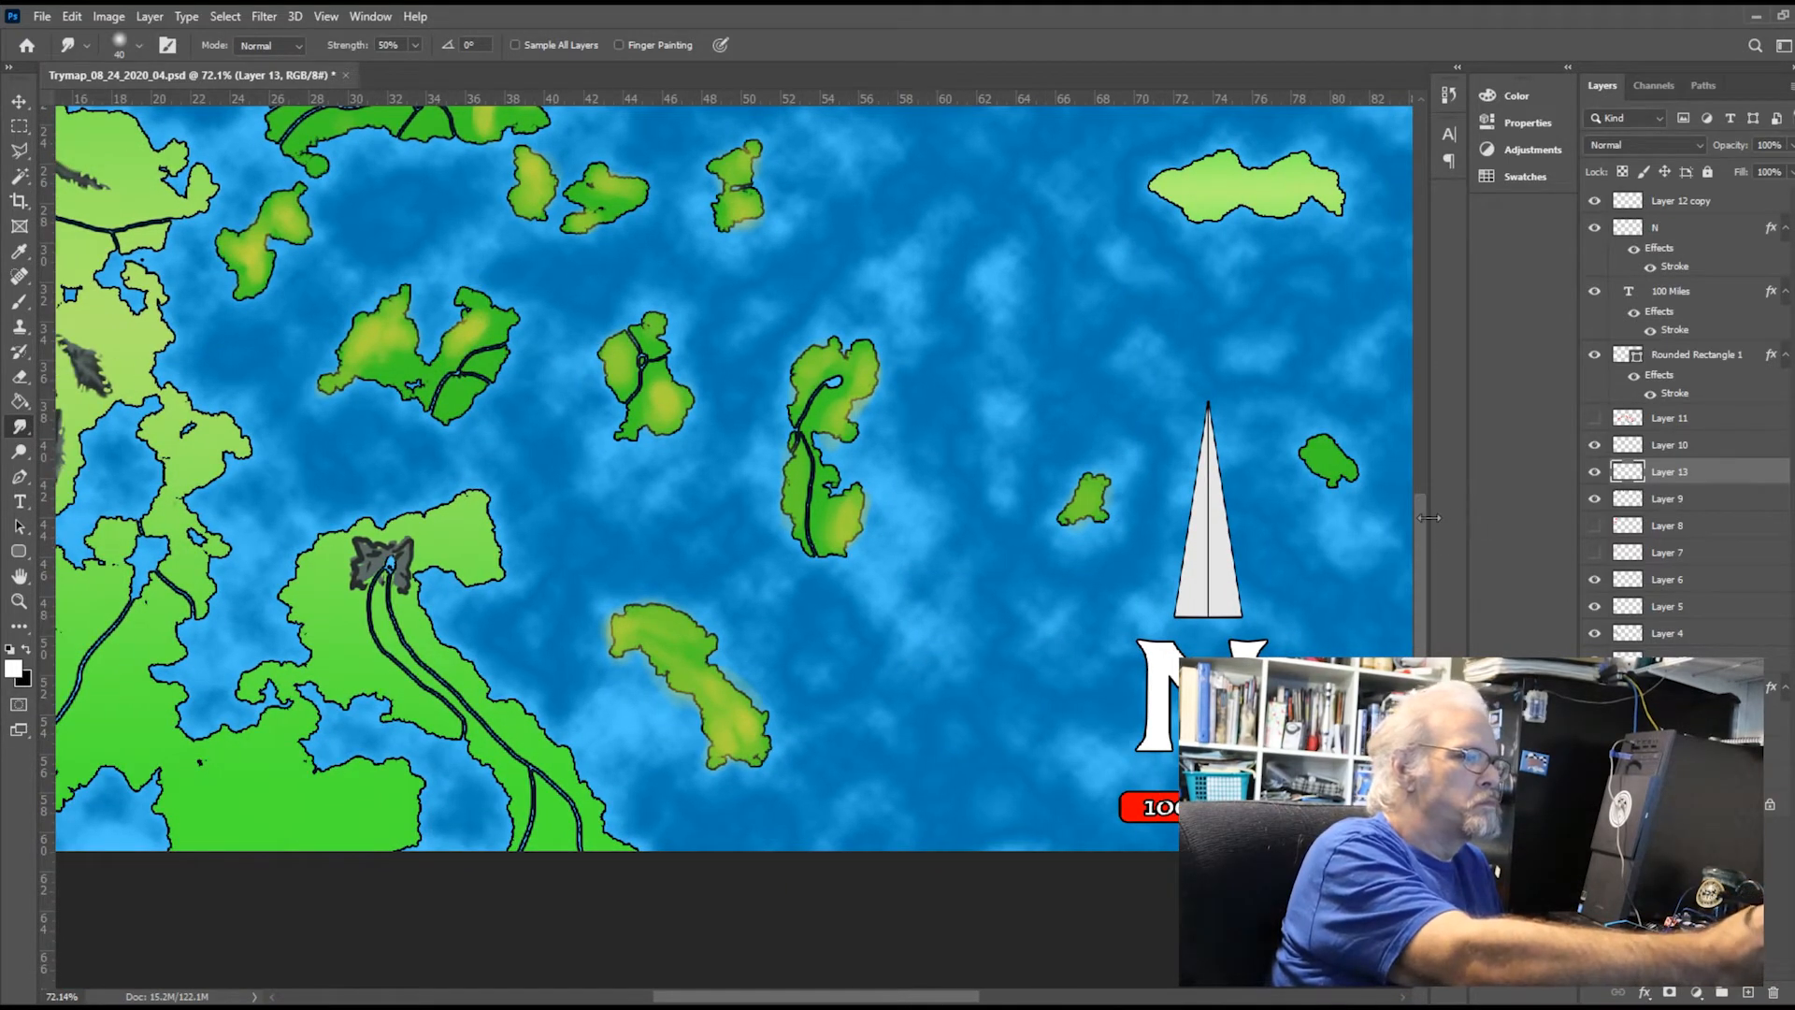
drag(1422, 509, 1398, 287)
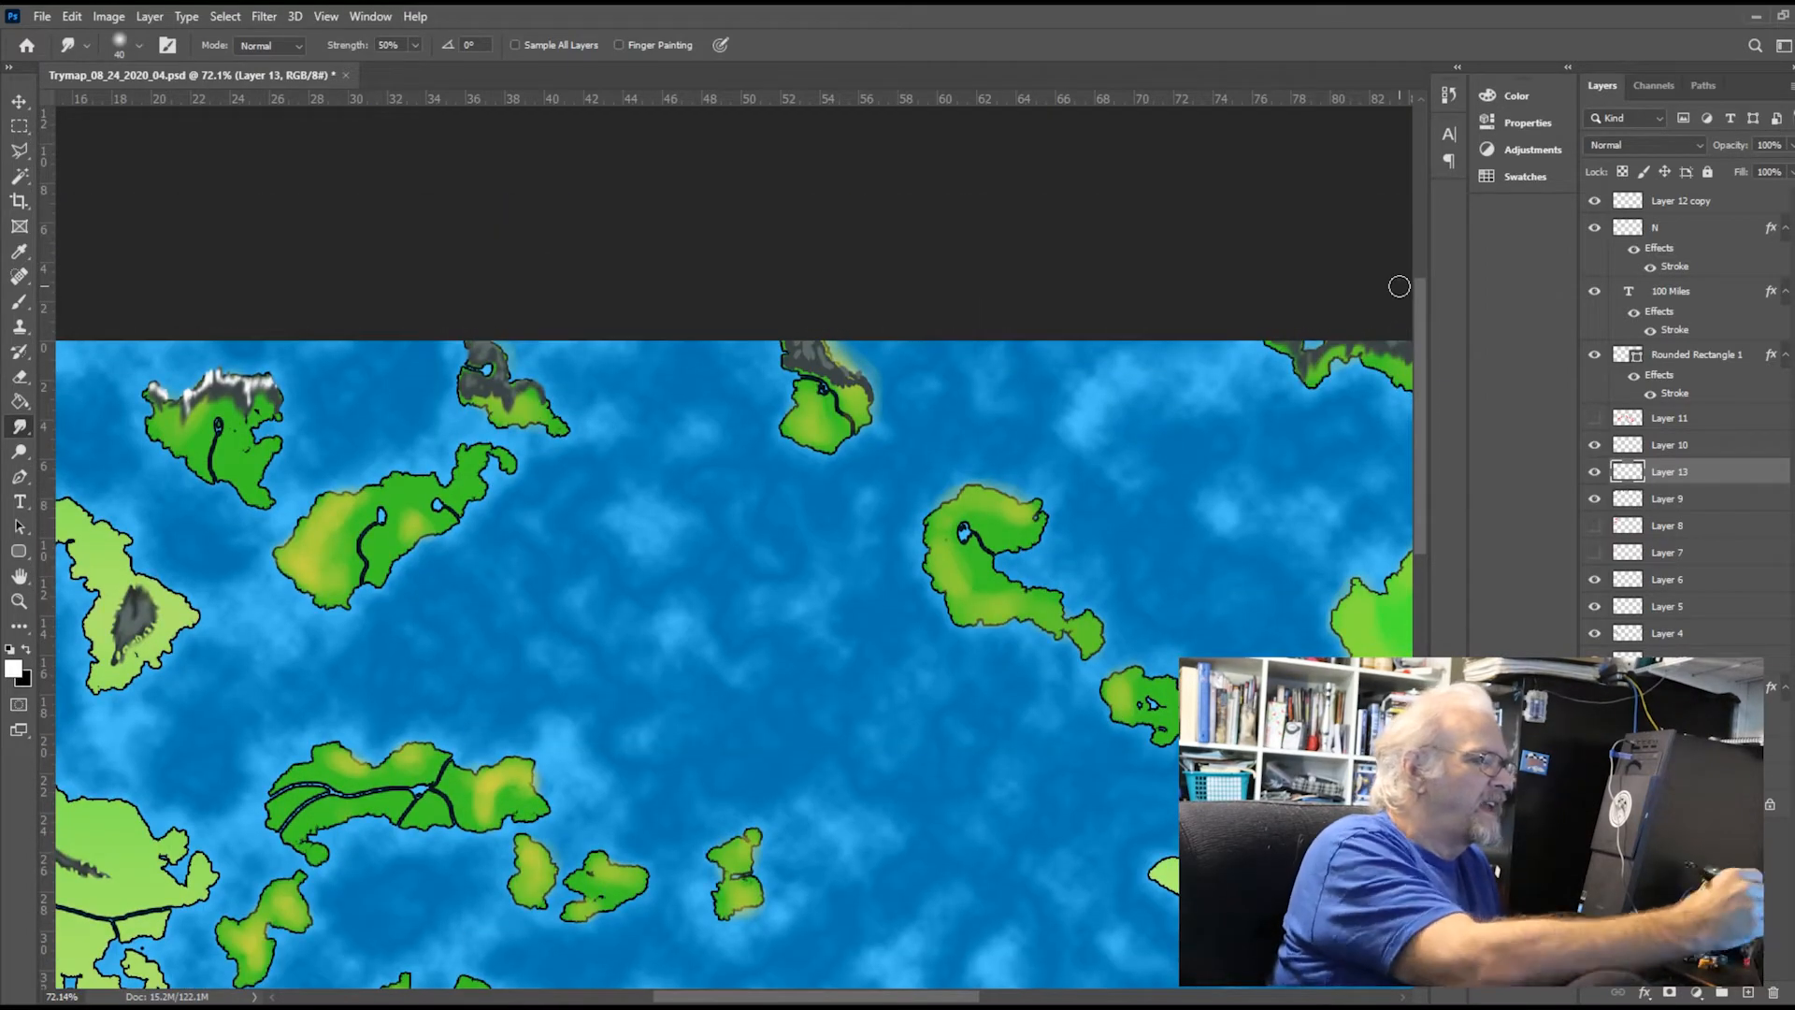
drag(931, 1001, 849, 980)
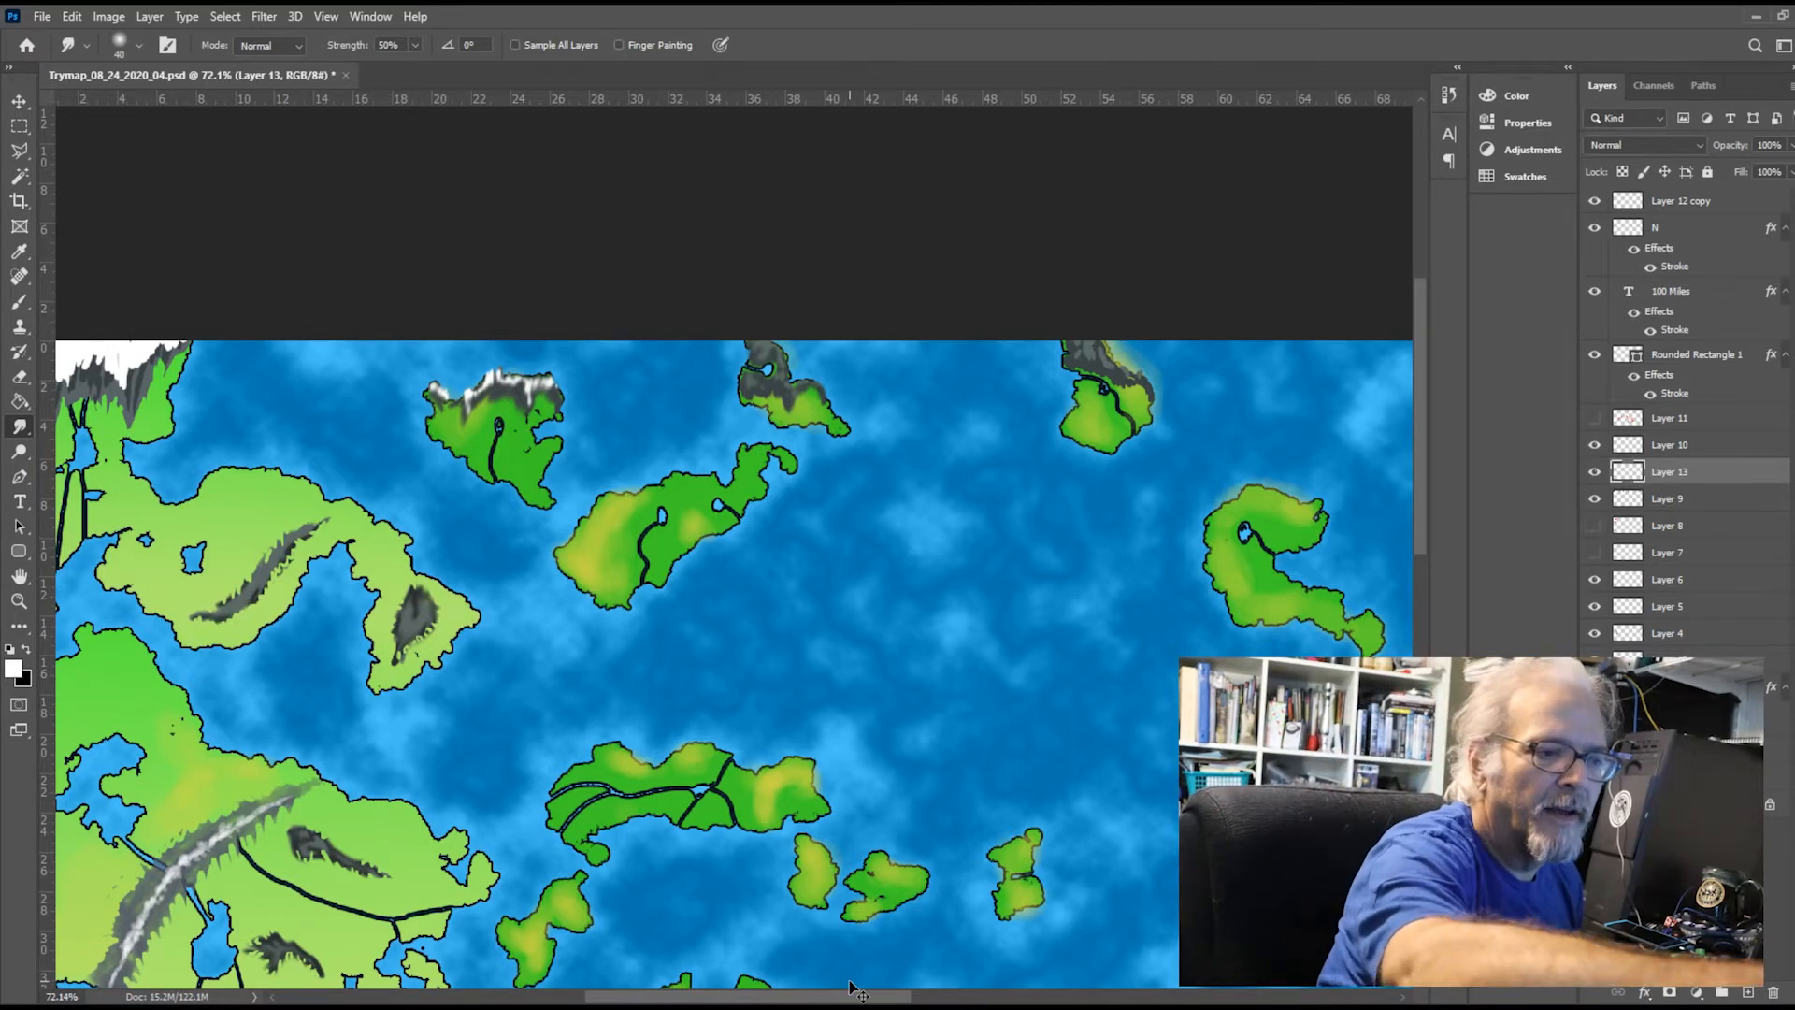
Erase the snow and grey peaks spilling past the snow-capped island's northern coastline on Layer 13 and Layer 9
key(ctrl+plus)
key(ctrl+plus)
key(ctrl+plus)
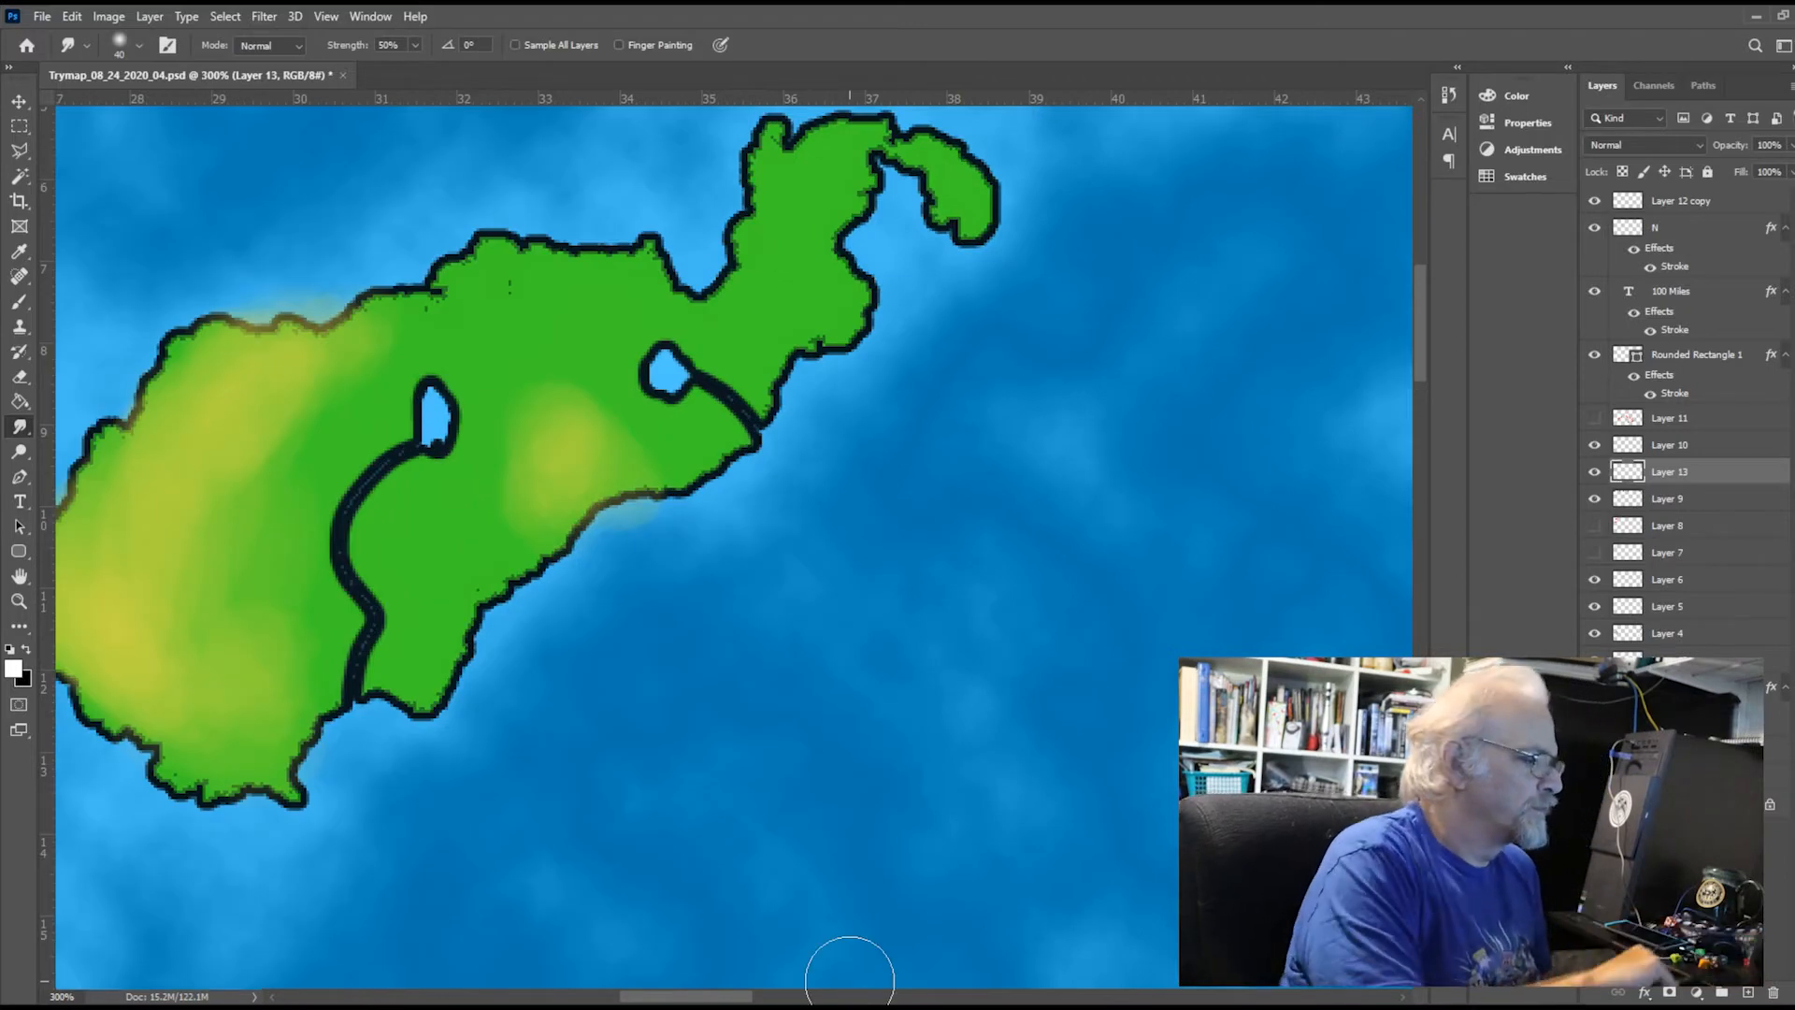
drag(1421, 279, 1415, 199)
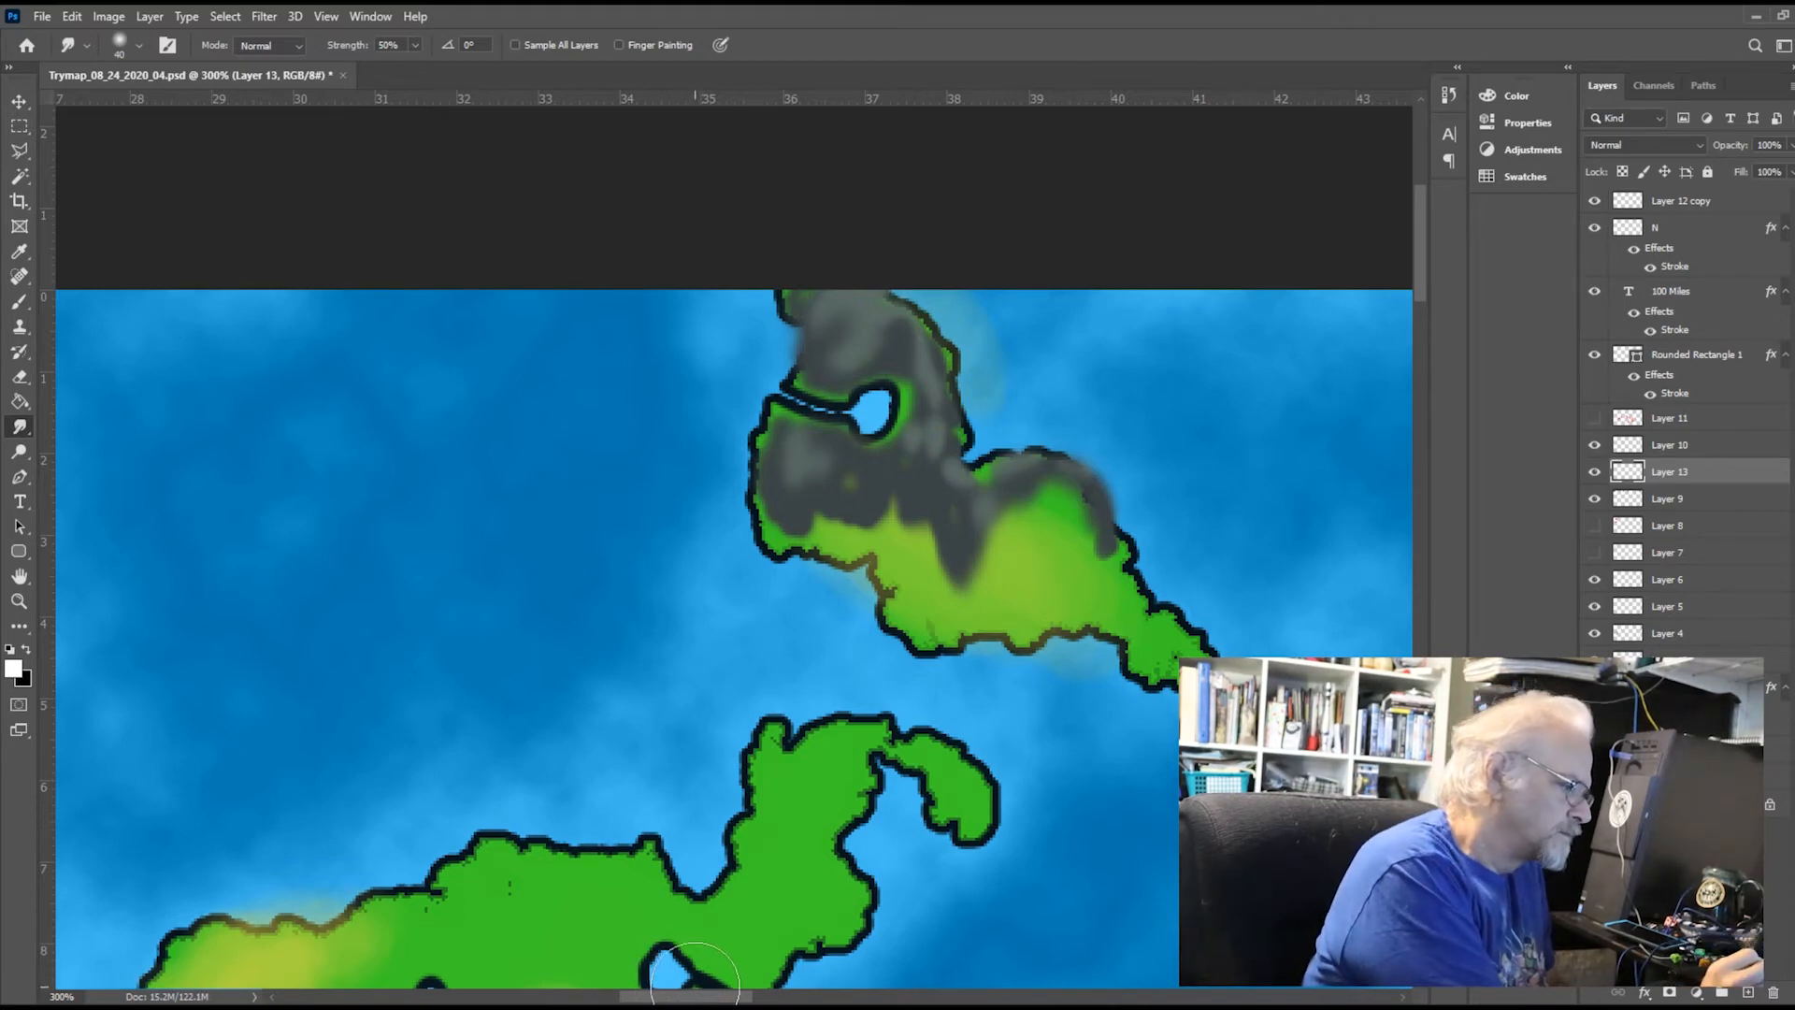
drag(673, 999, 664, 1000)
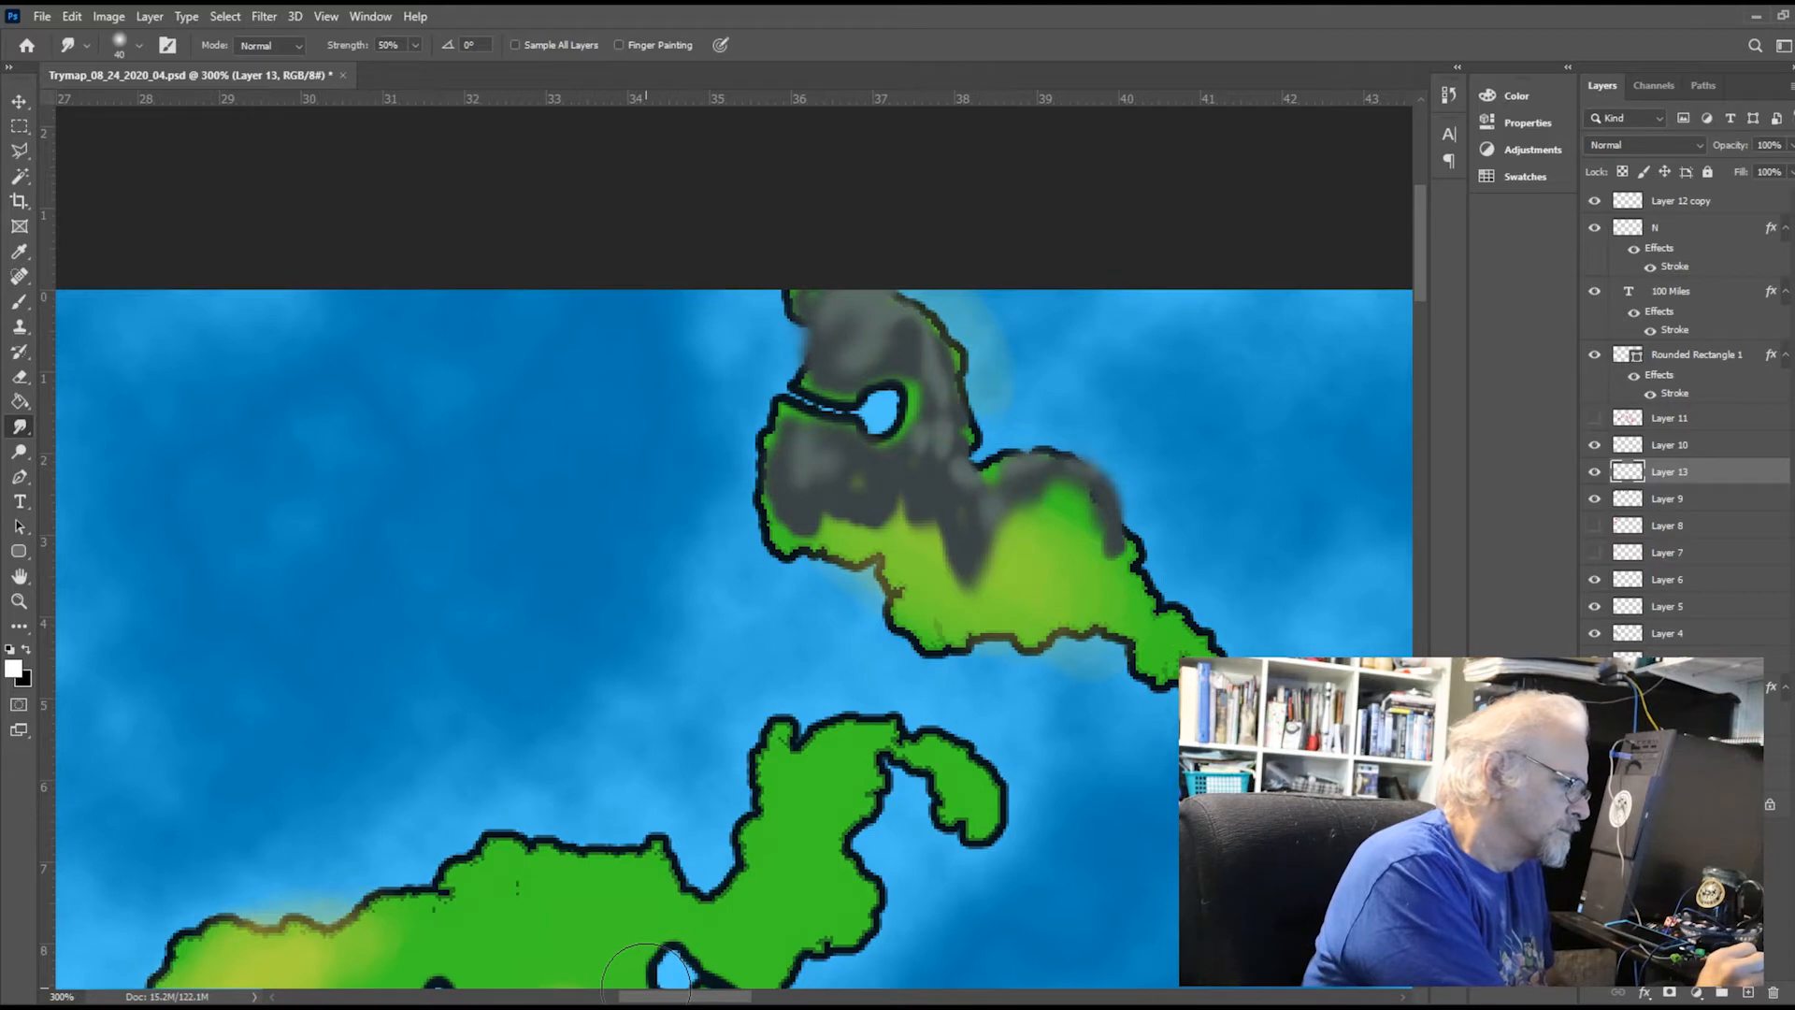
drag(648, 999, 516, 996)
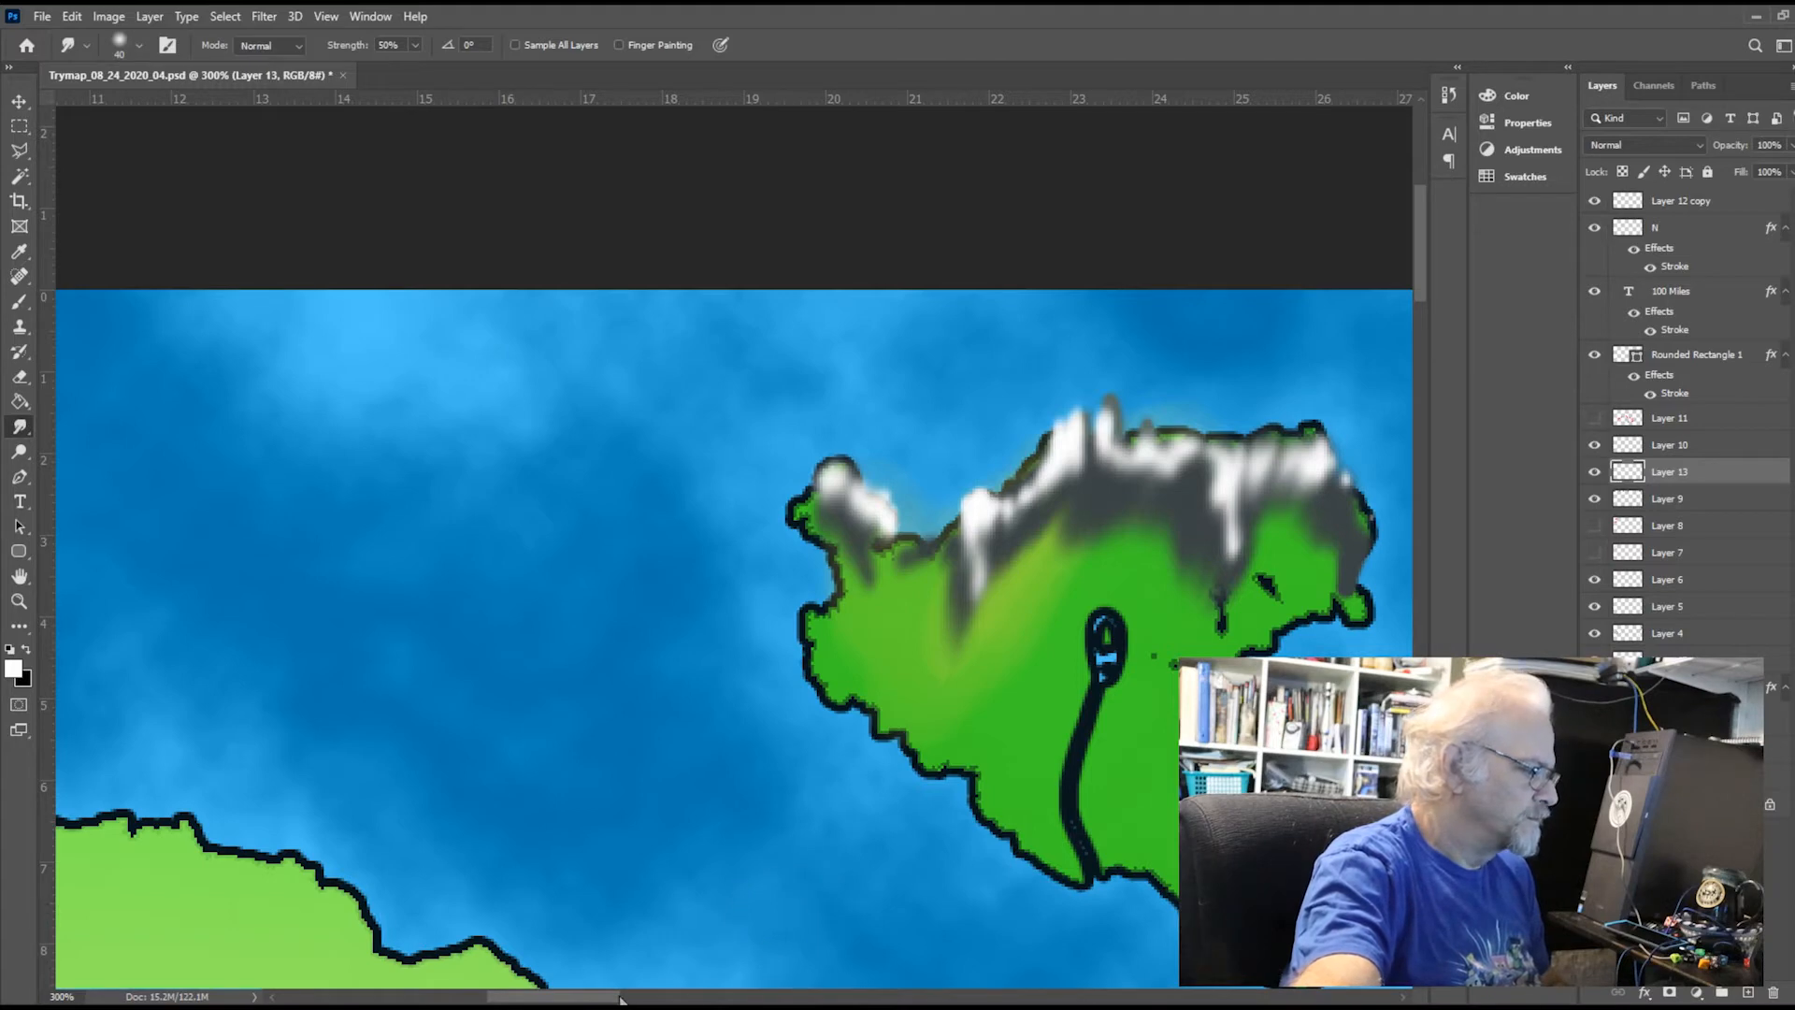
drag(622, 998, 669, 998)
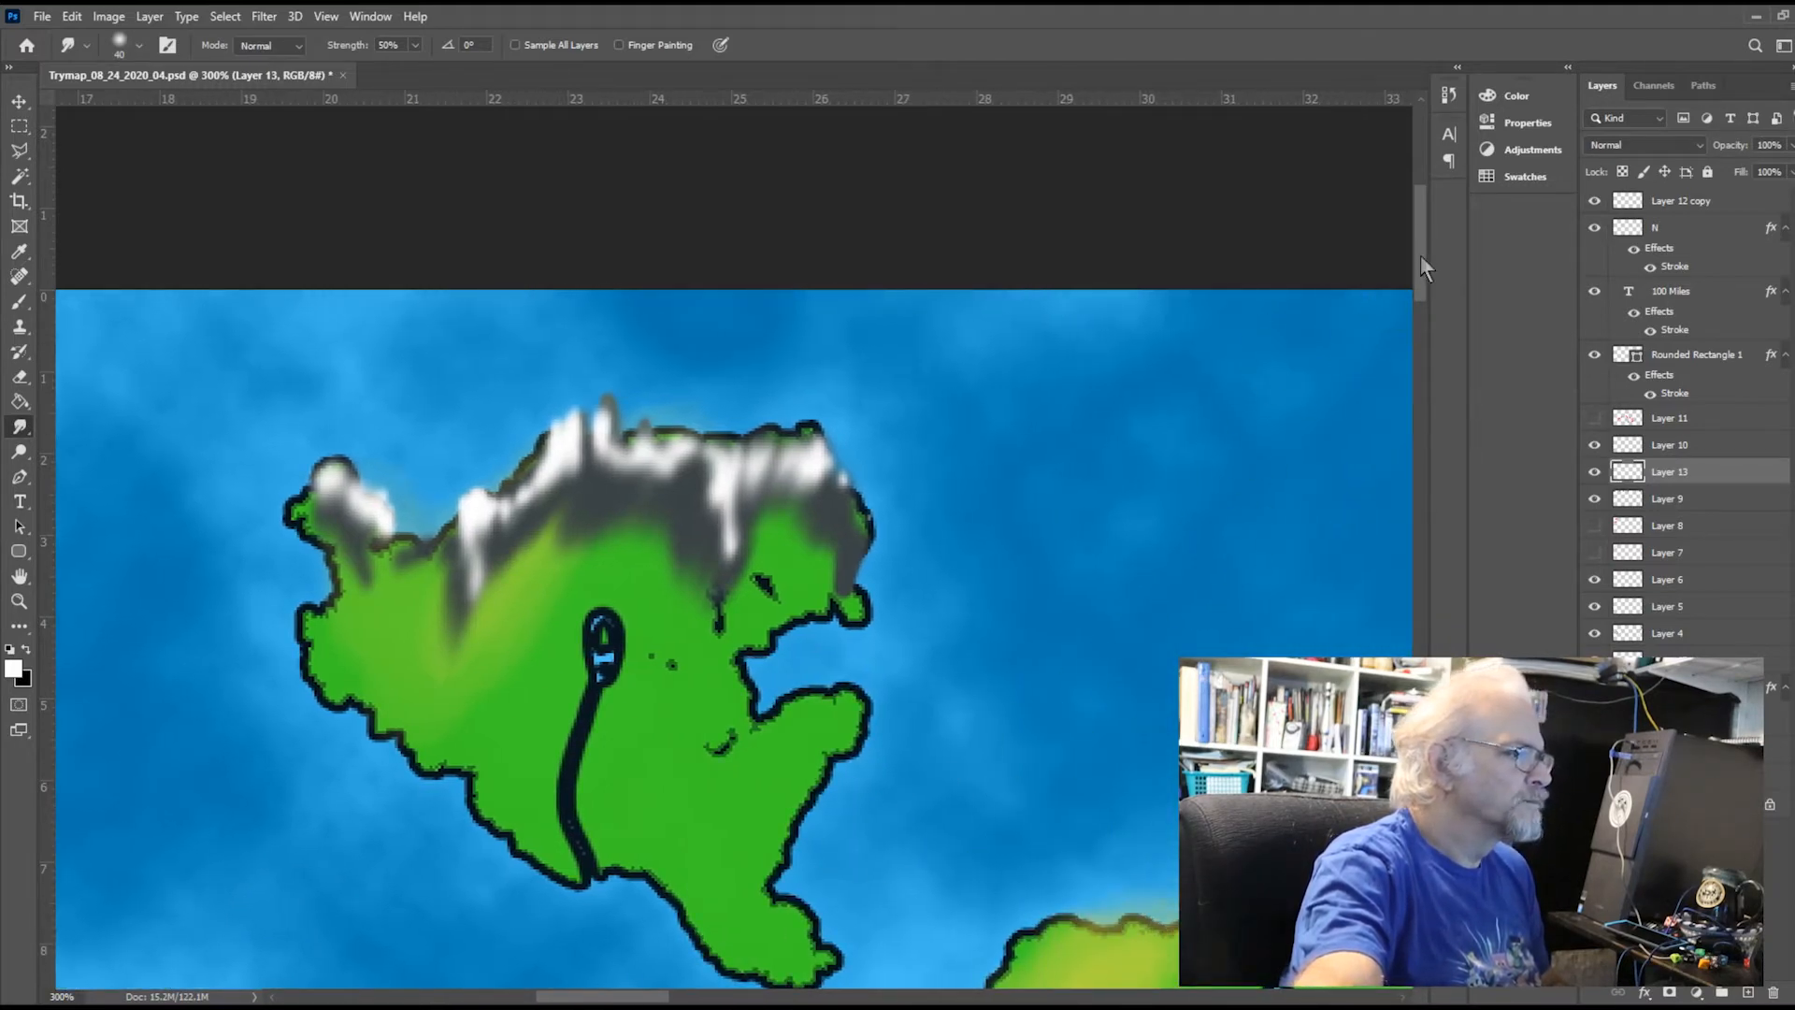
drag(1421, 255, 1421, 272)
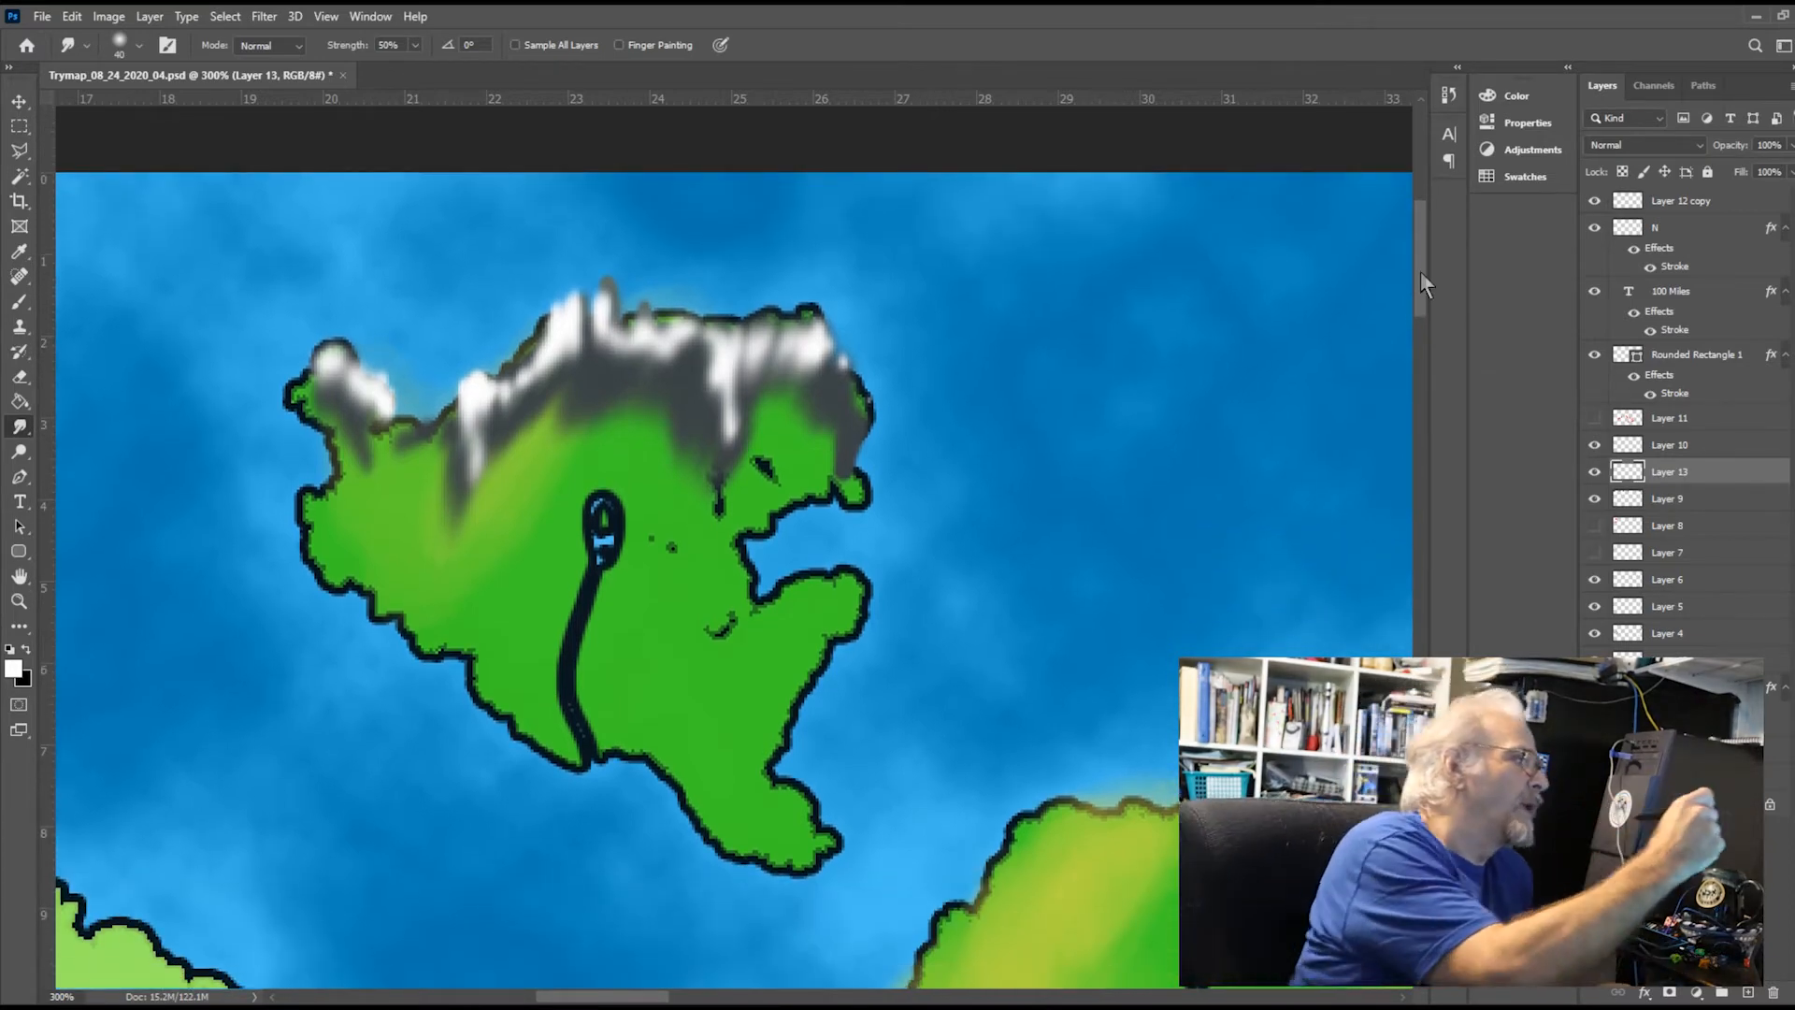
click(25, 383)
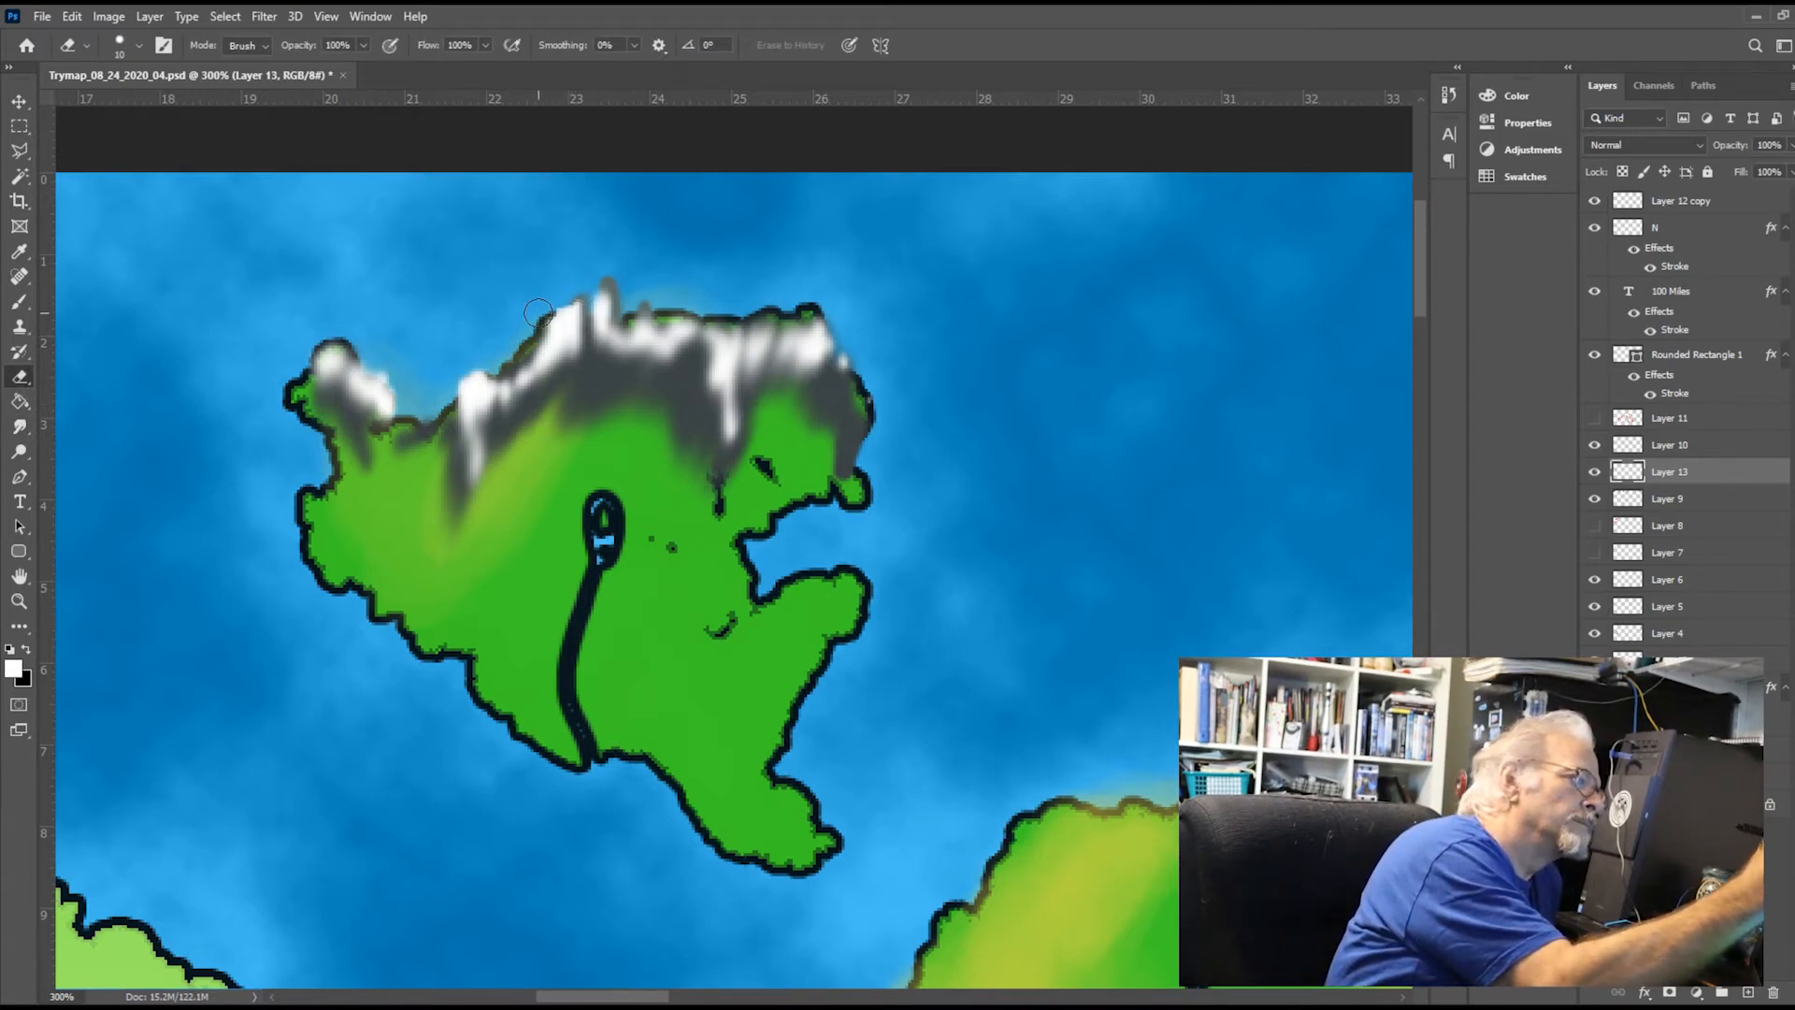
drag(386, 367, 373, 355)
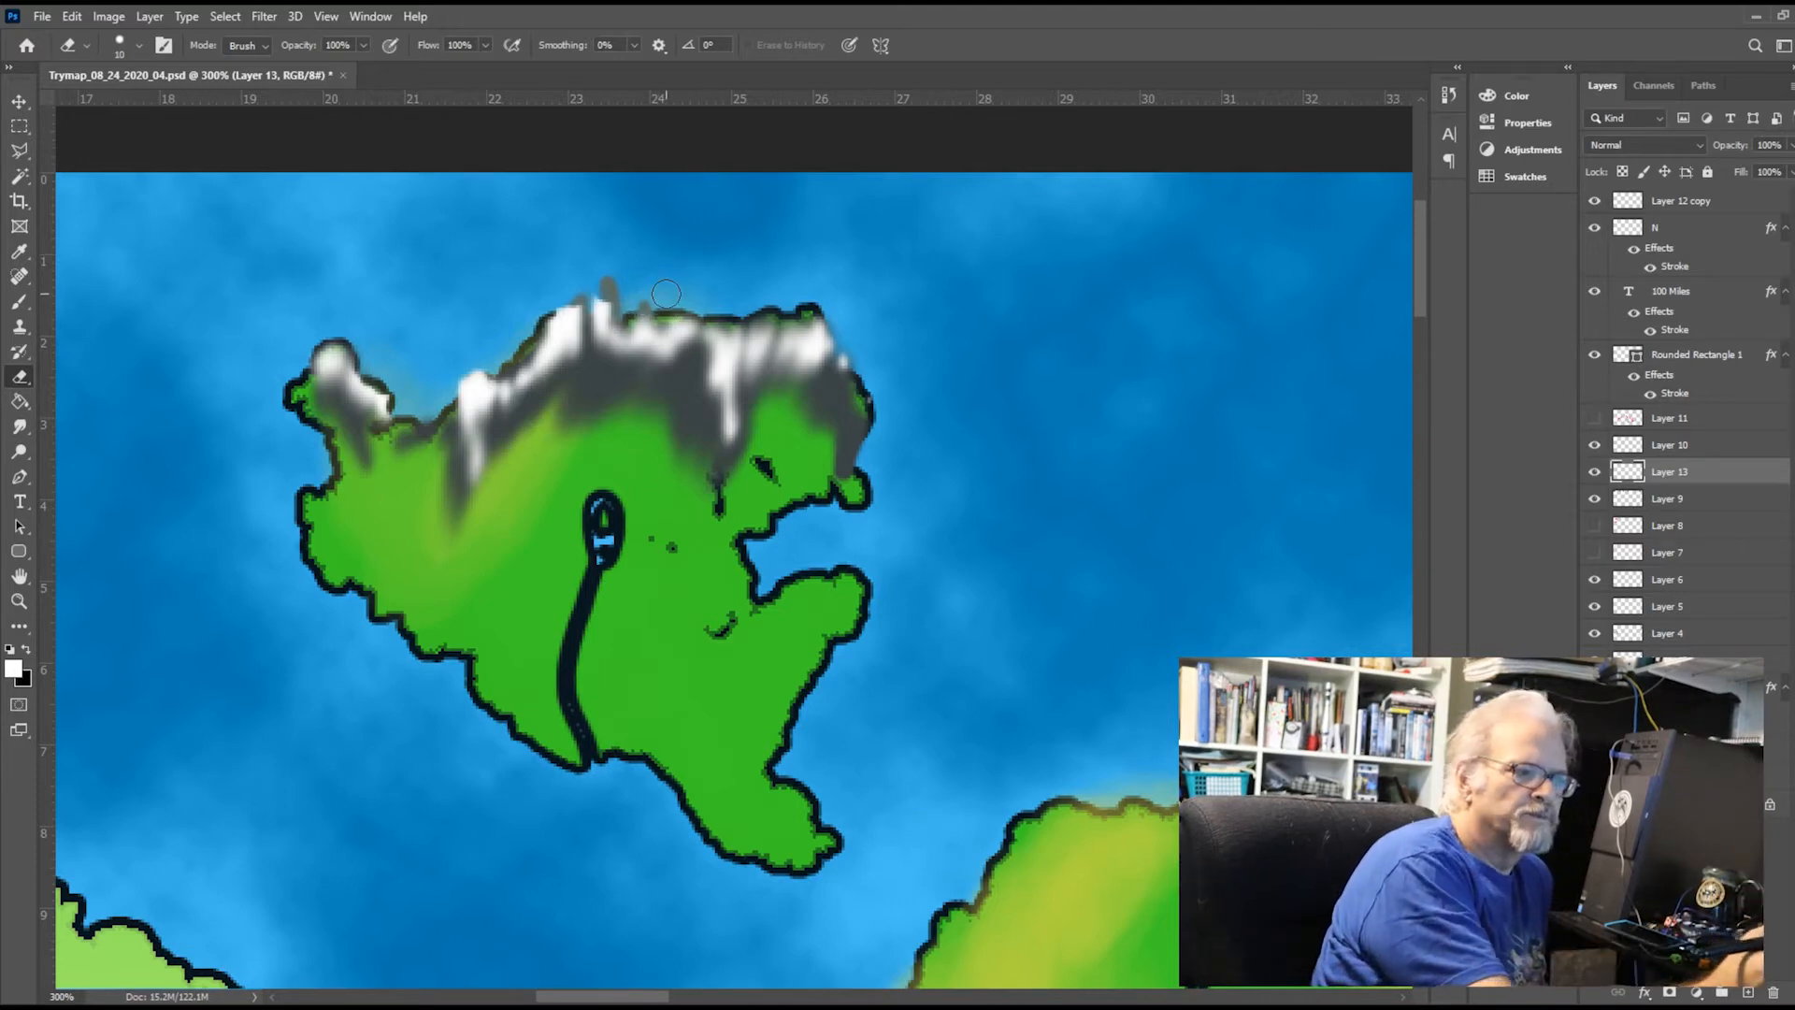
click(1707, 497)
click(606, 283)
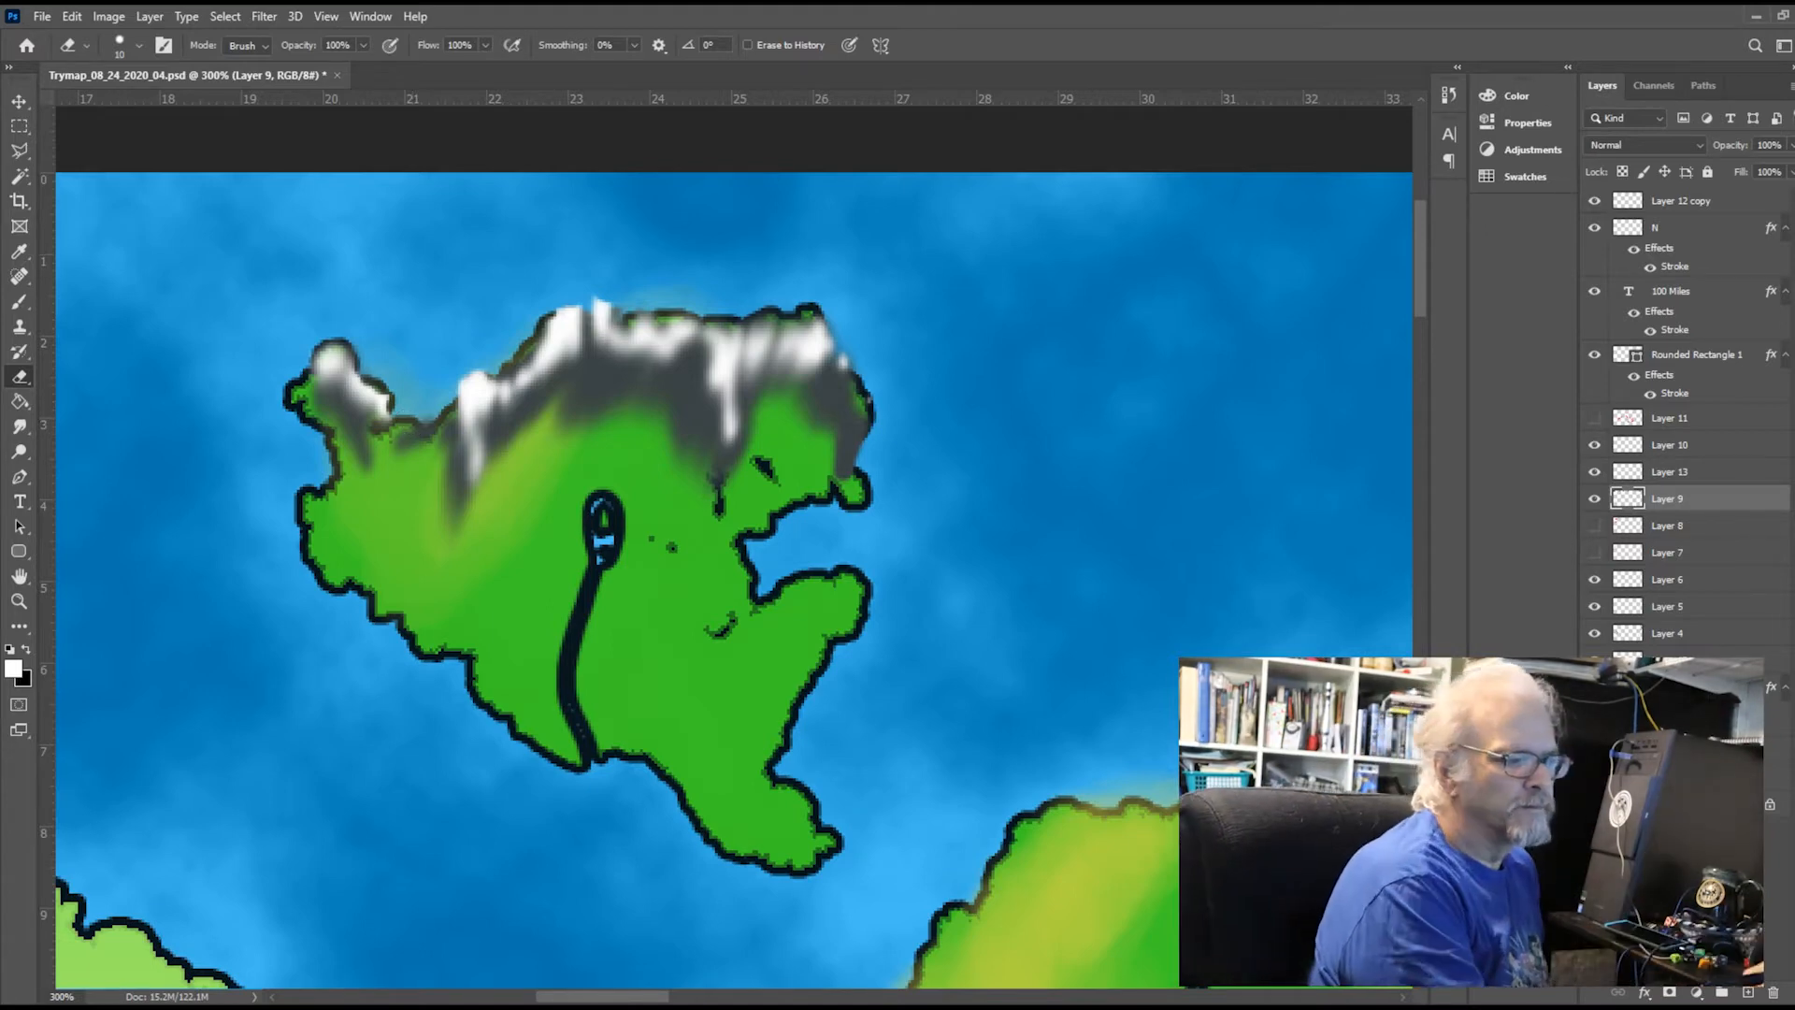
On Layer 2, erase the inside of the island's central lake and, with a smaller eraser, its river channel down to the south coast
click(1674, 687)
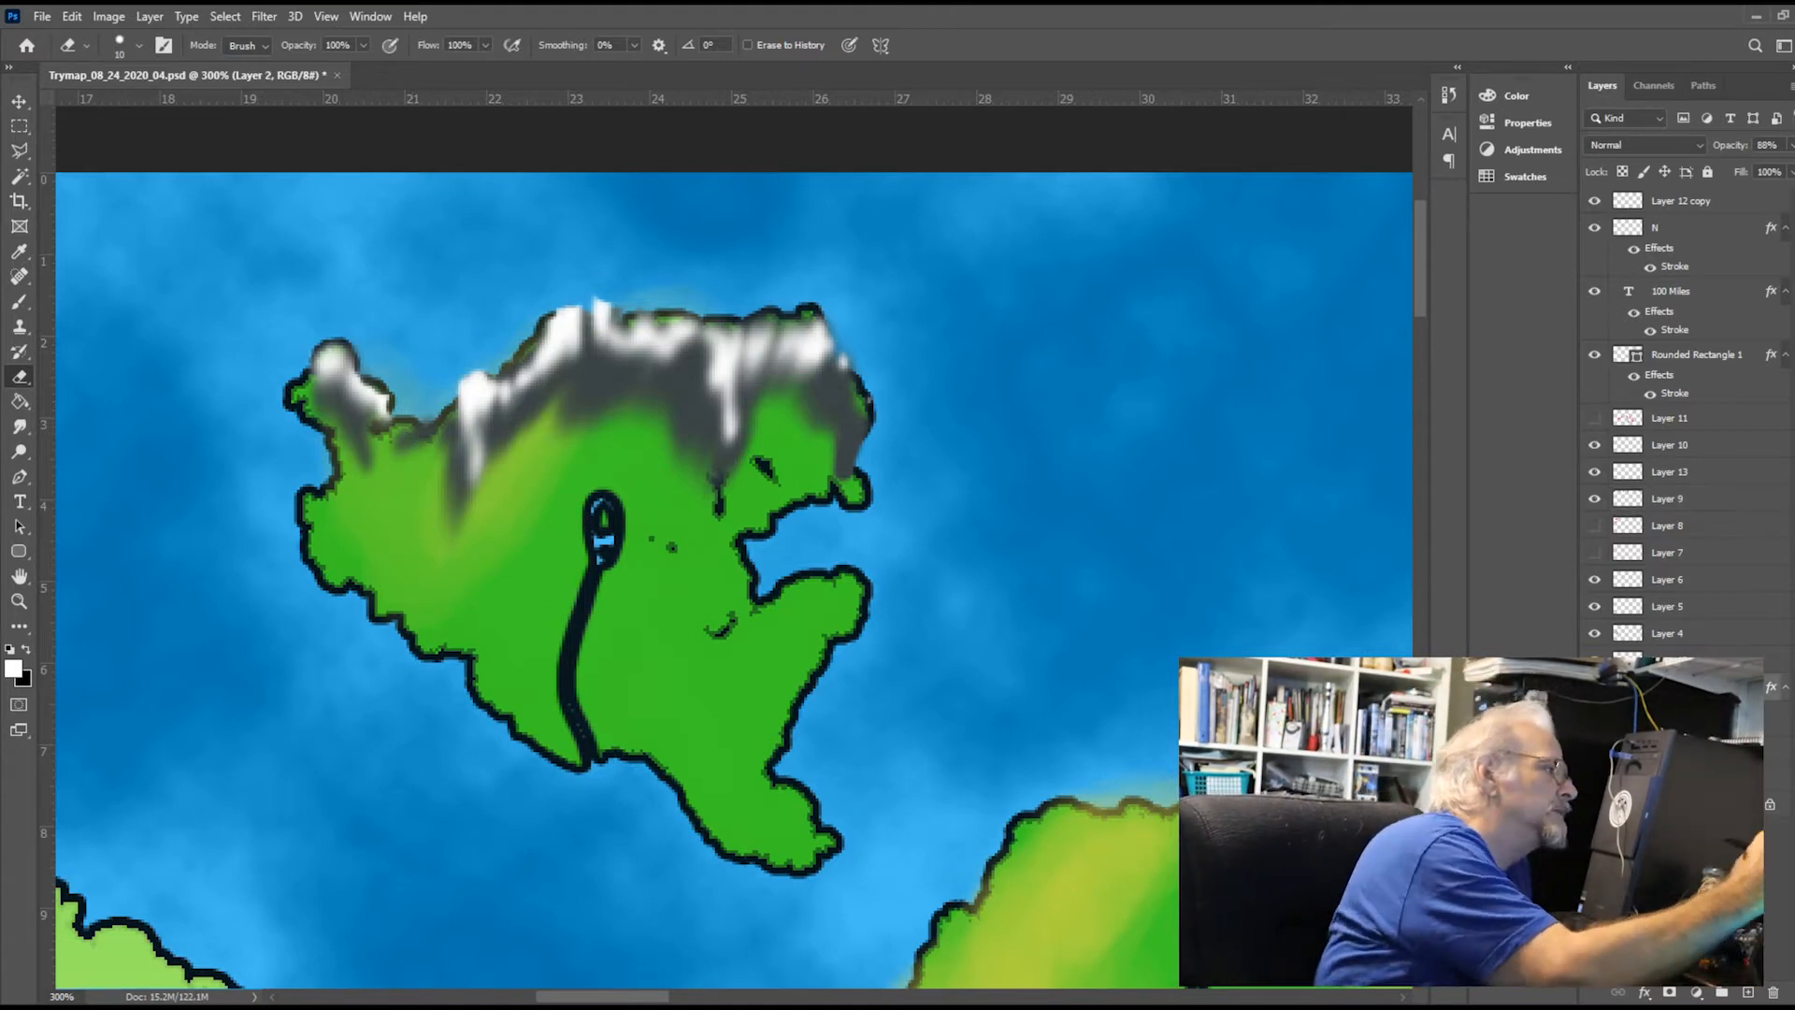
drag(604, 513, 603, 536)
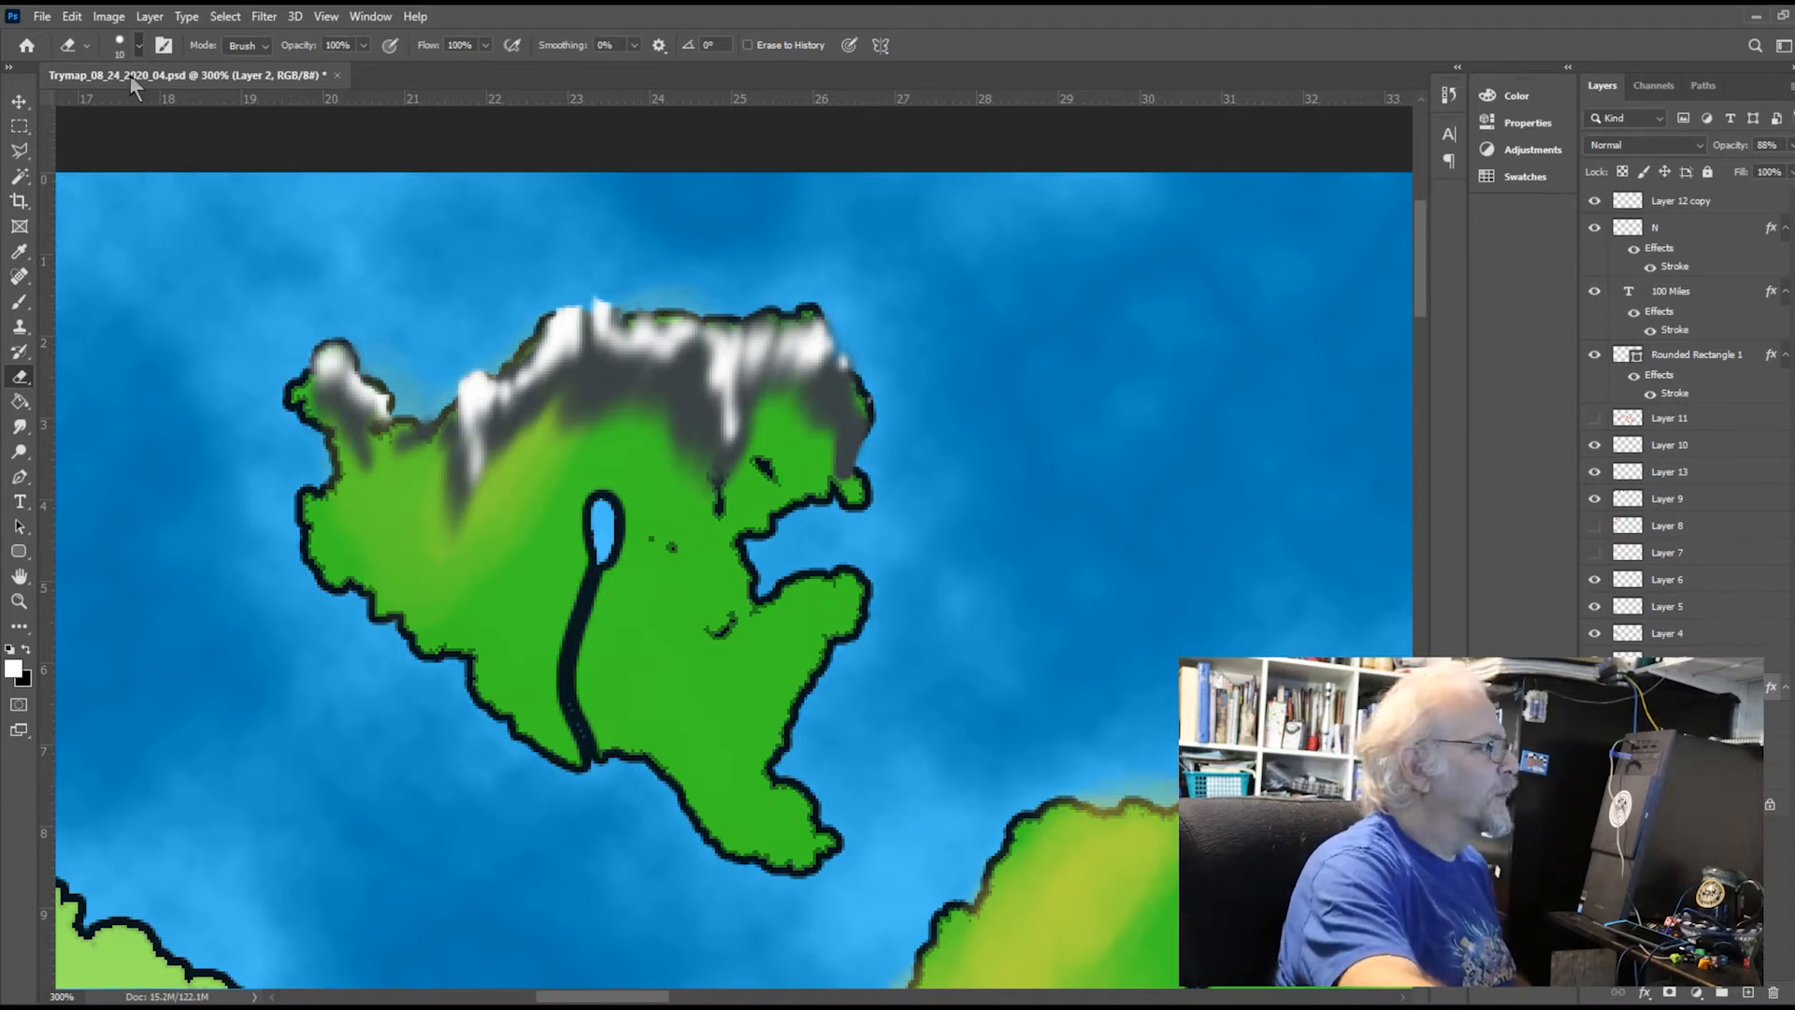
key(bracketleft)
key(bracketleft)
key(bracketleft)
key(bracketleft)
key(bracketleft)
key(bracketleft)
key(bracketleft)
key(bracketleft)
key(bracketleft)
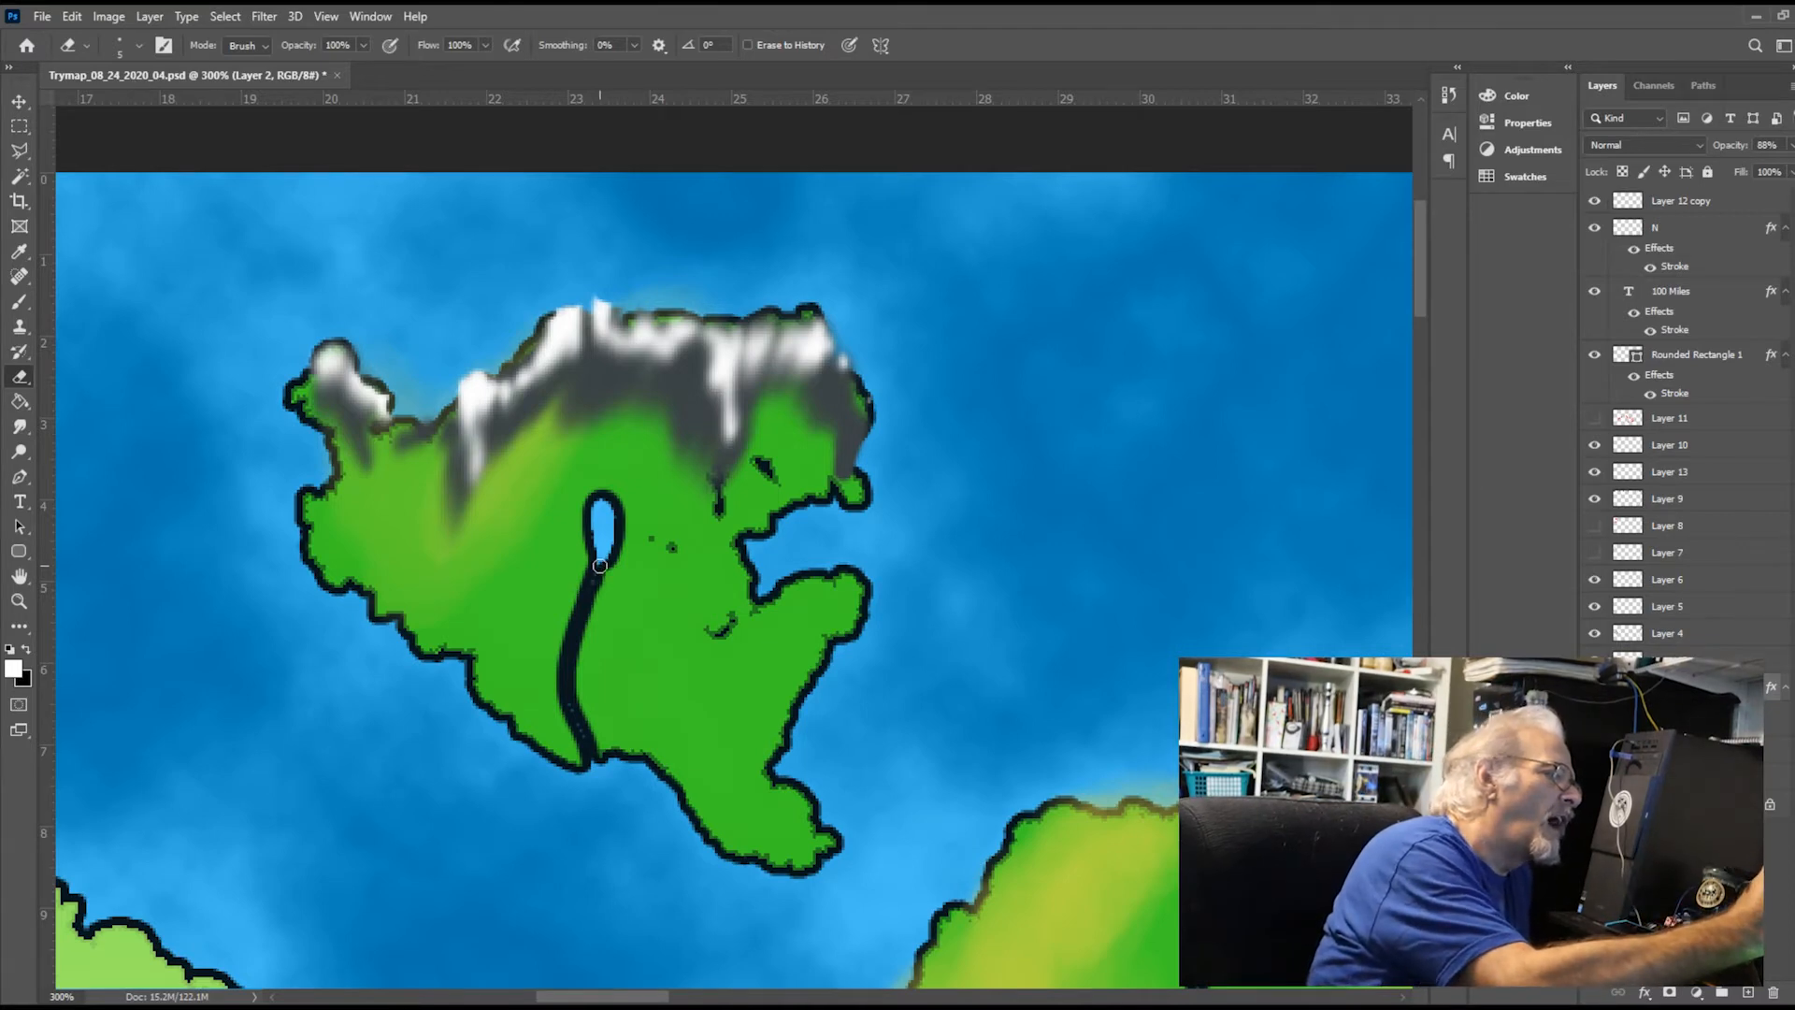
mouse_move(599, 566)
mouse_down()
mouse_move(570, 684)
mouse_move(593, 755)
mouse_move(577, 707)
mouse_move(591, 600)
mouse_up()
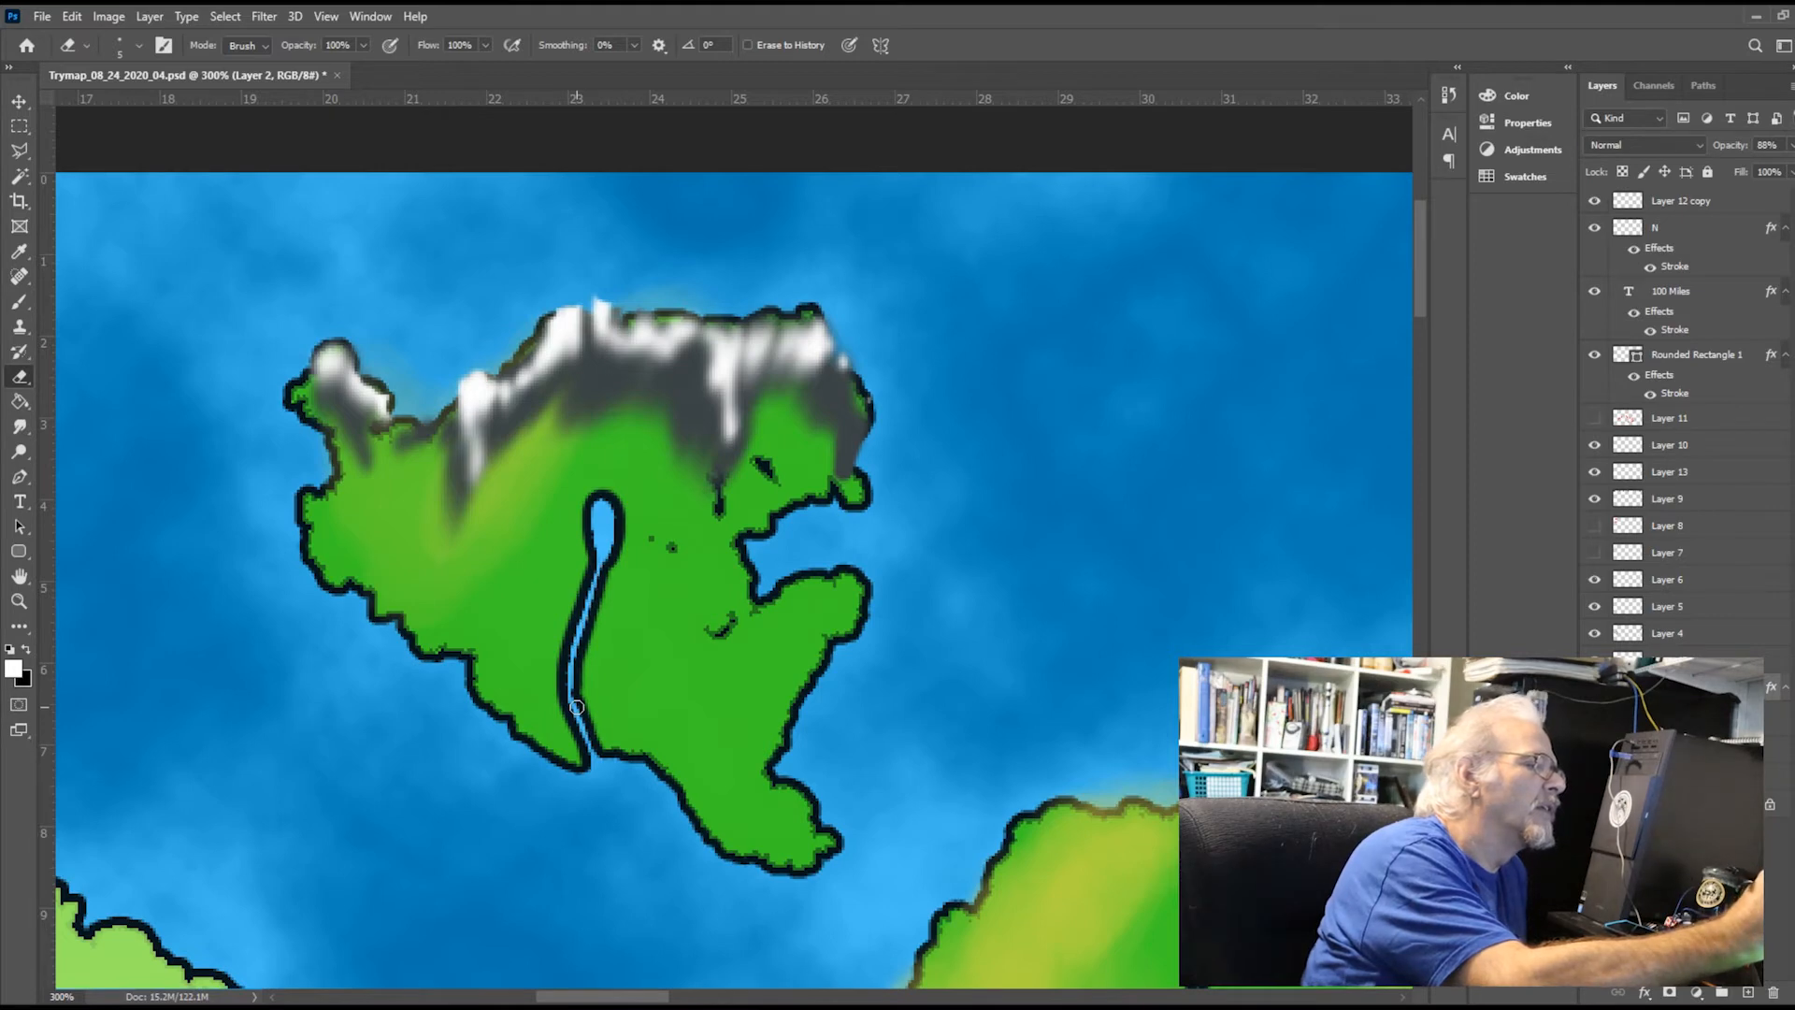
drag(577, 707, 597, 507)
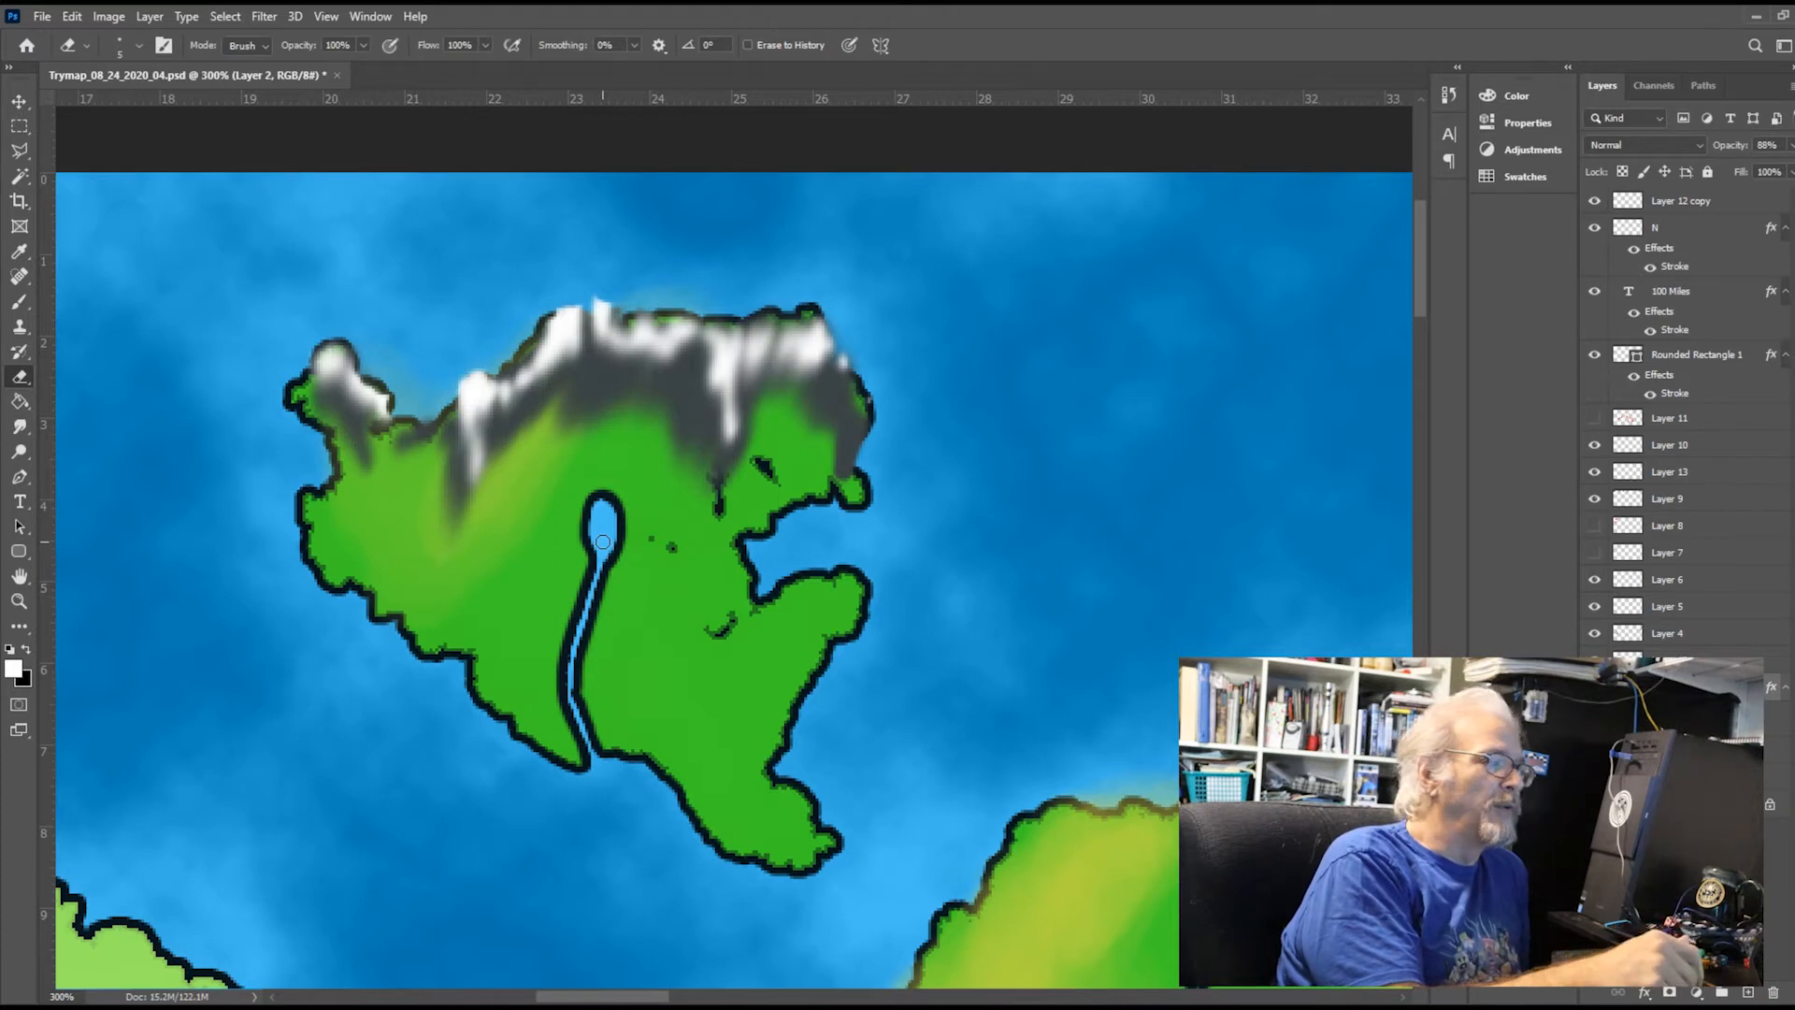
Erase two small lakes into the island on Layer 2, one in the southeast and one below the northwestern peaks
drag(742, 704, 744, 720)
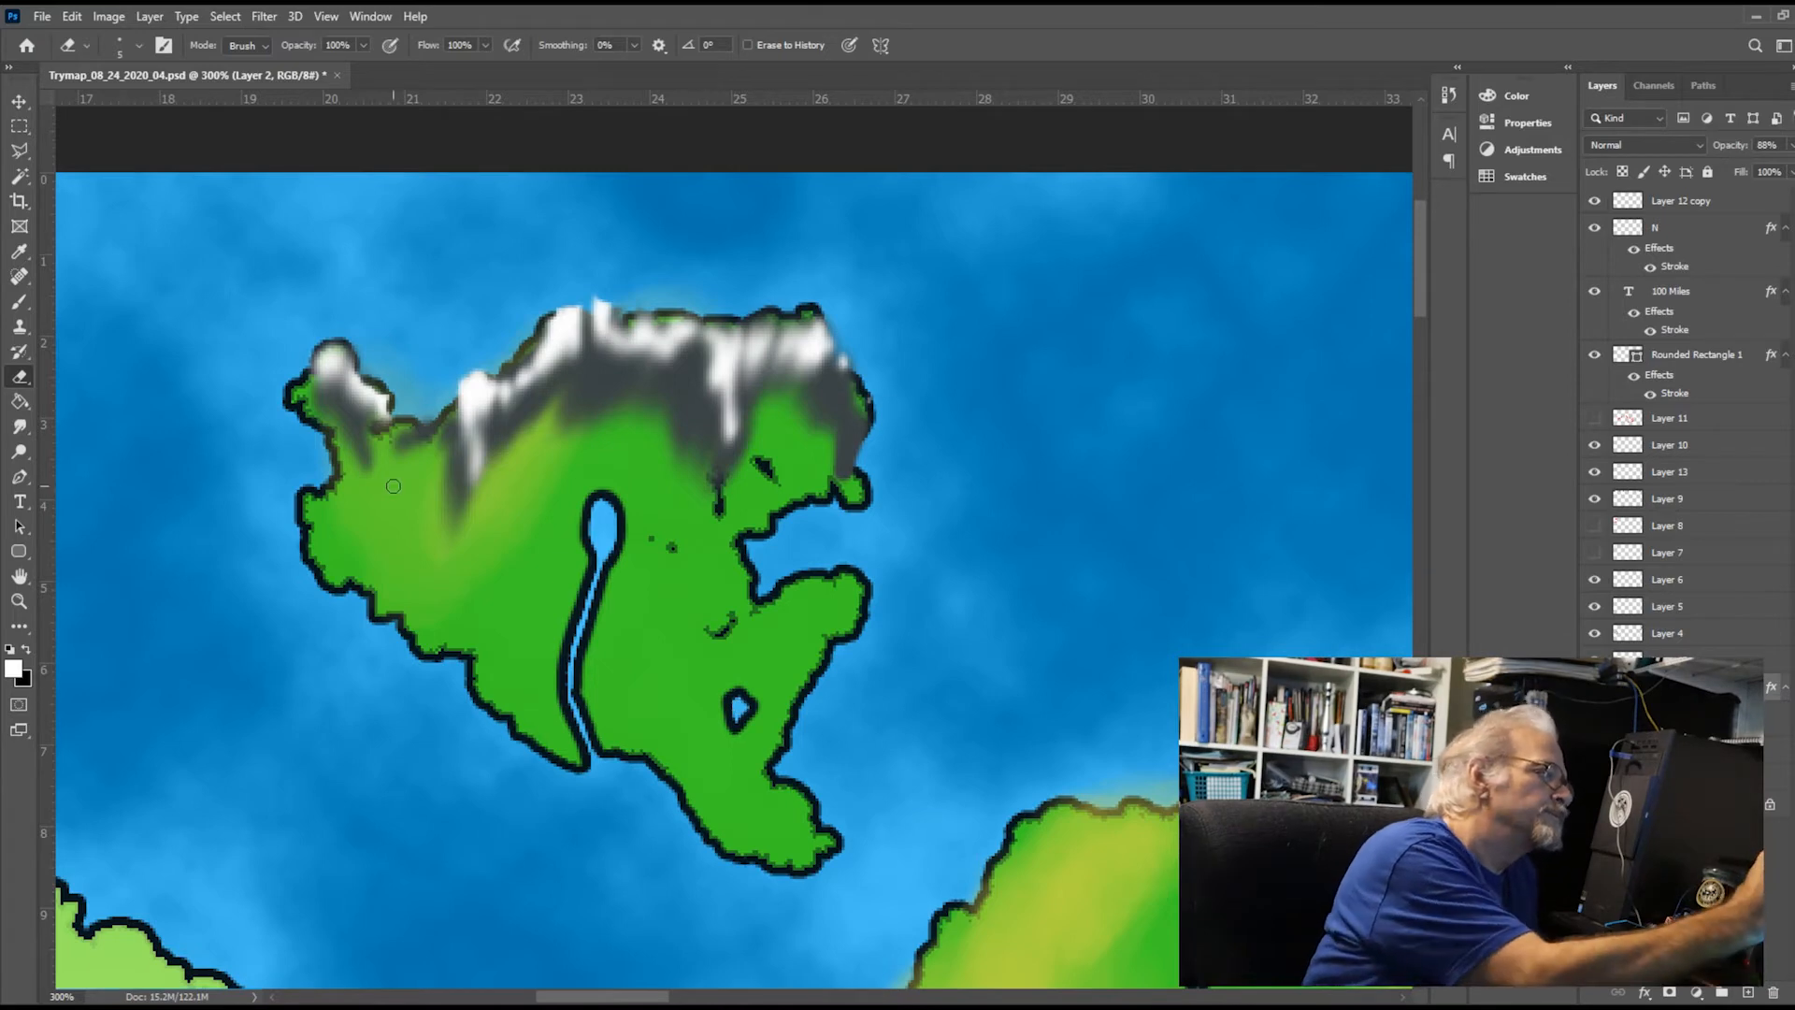
drag(388, 487, 391, 498)
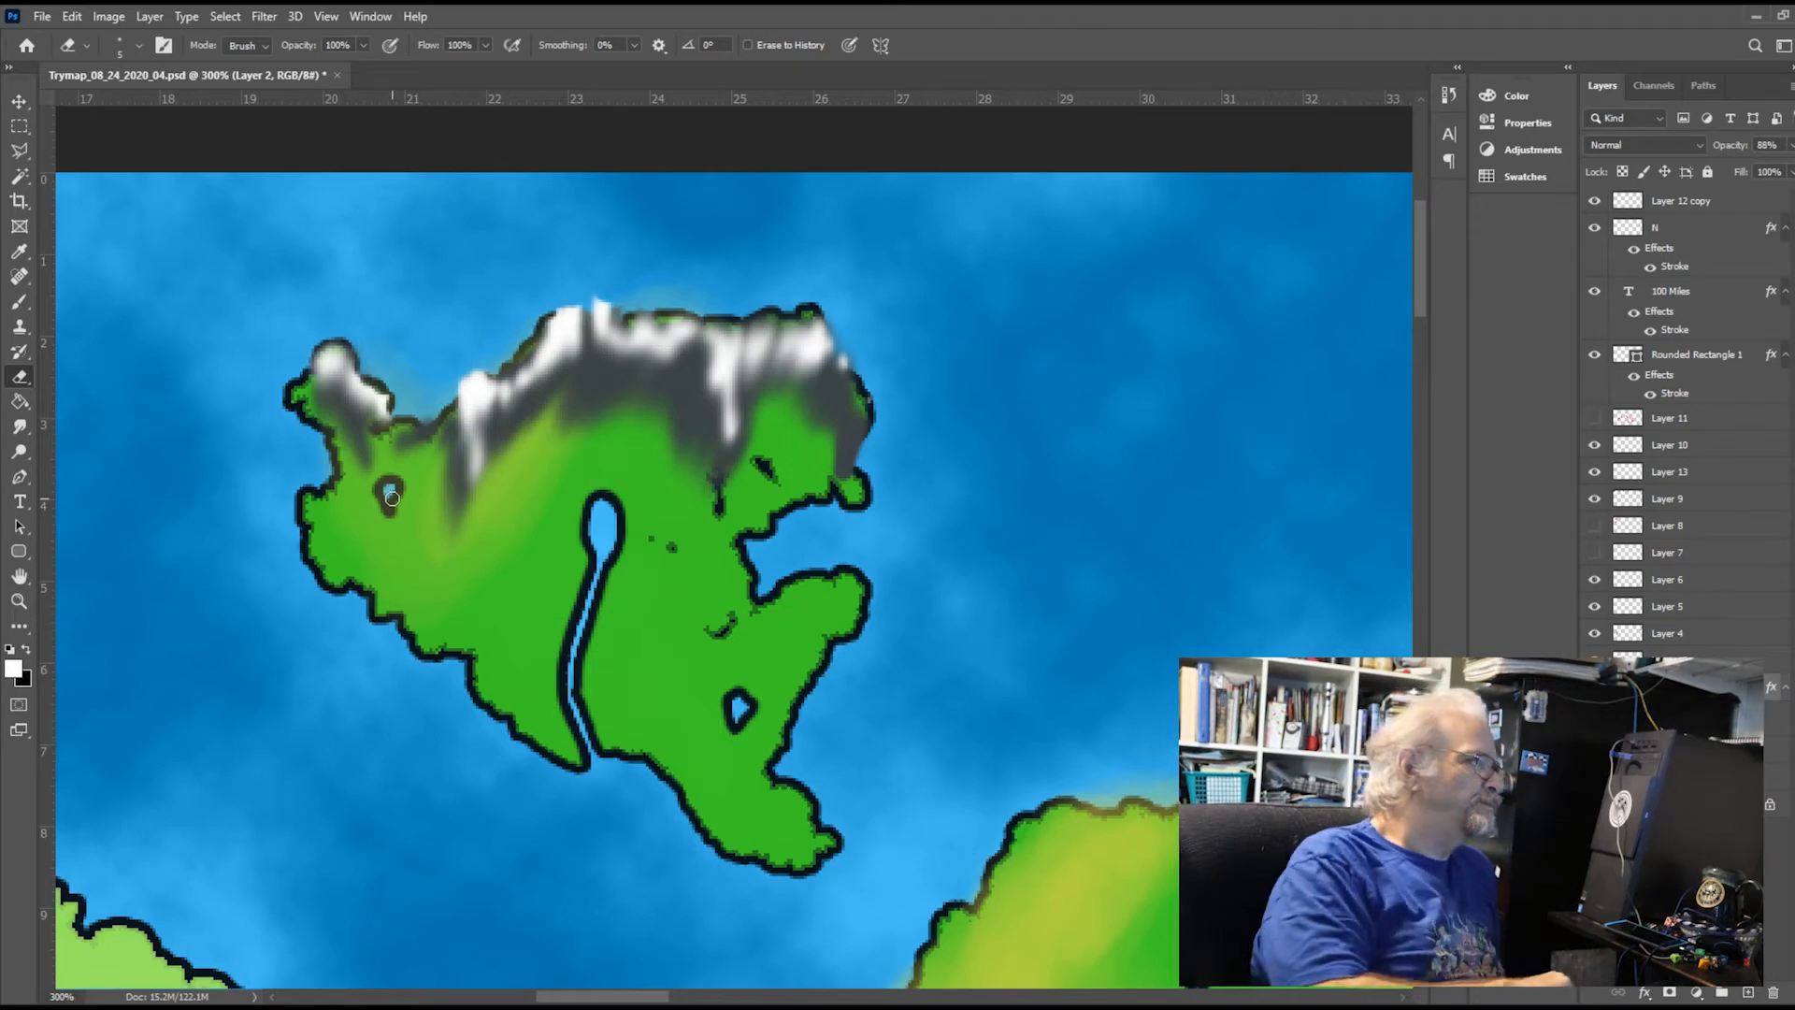
click(19, 310)
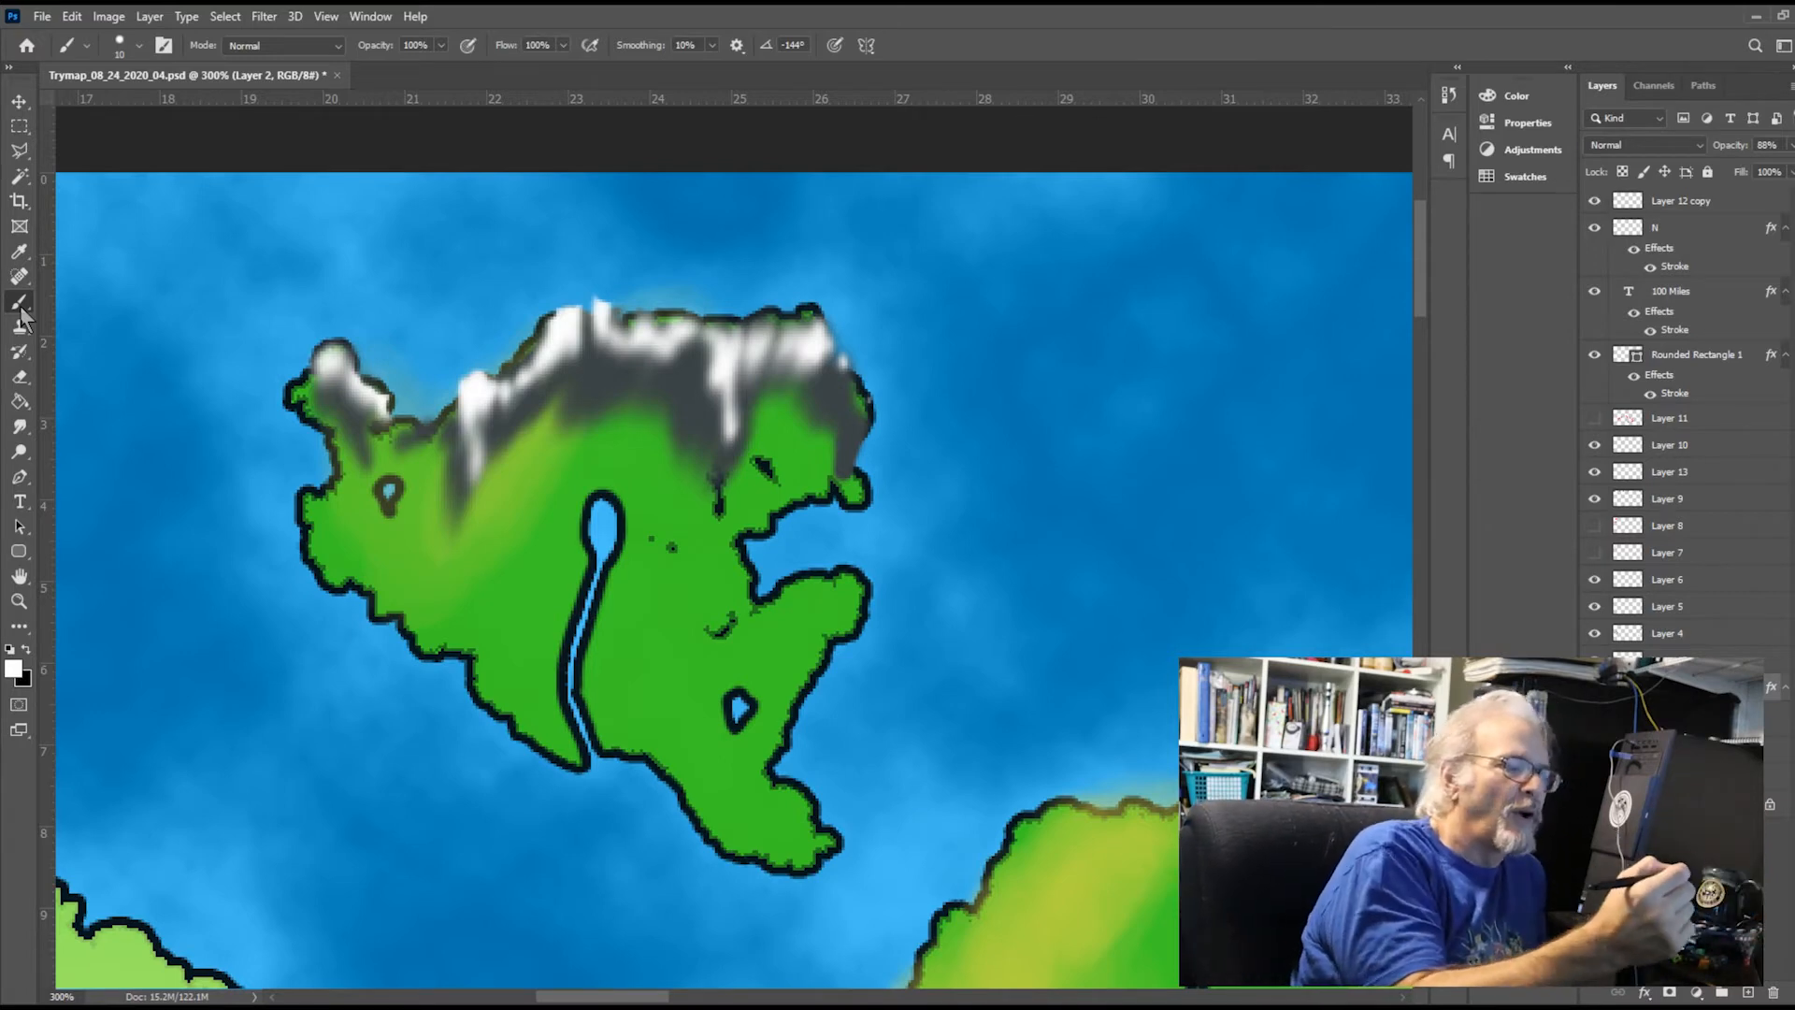
click(21, 377)
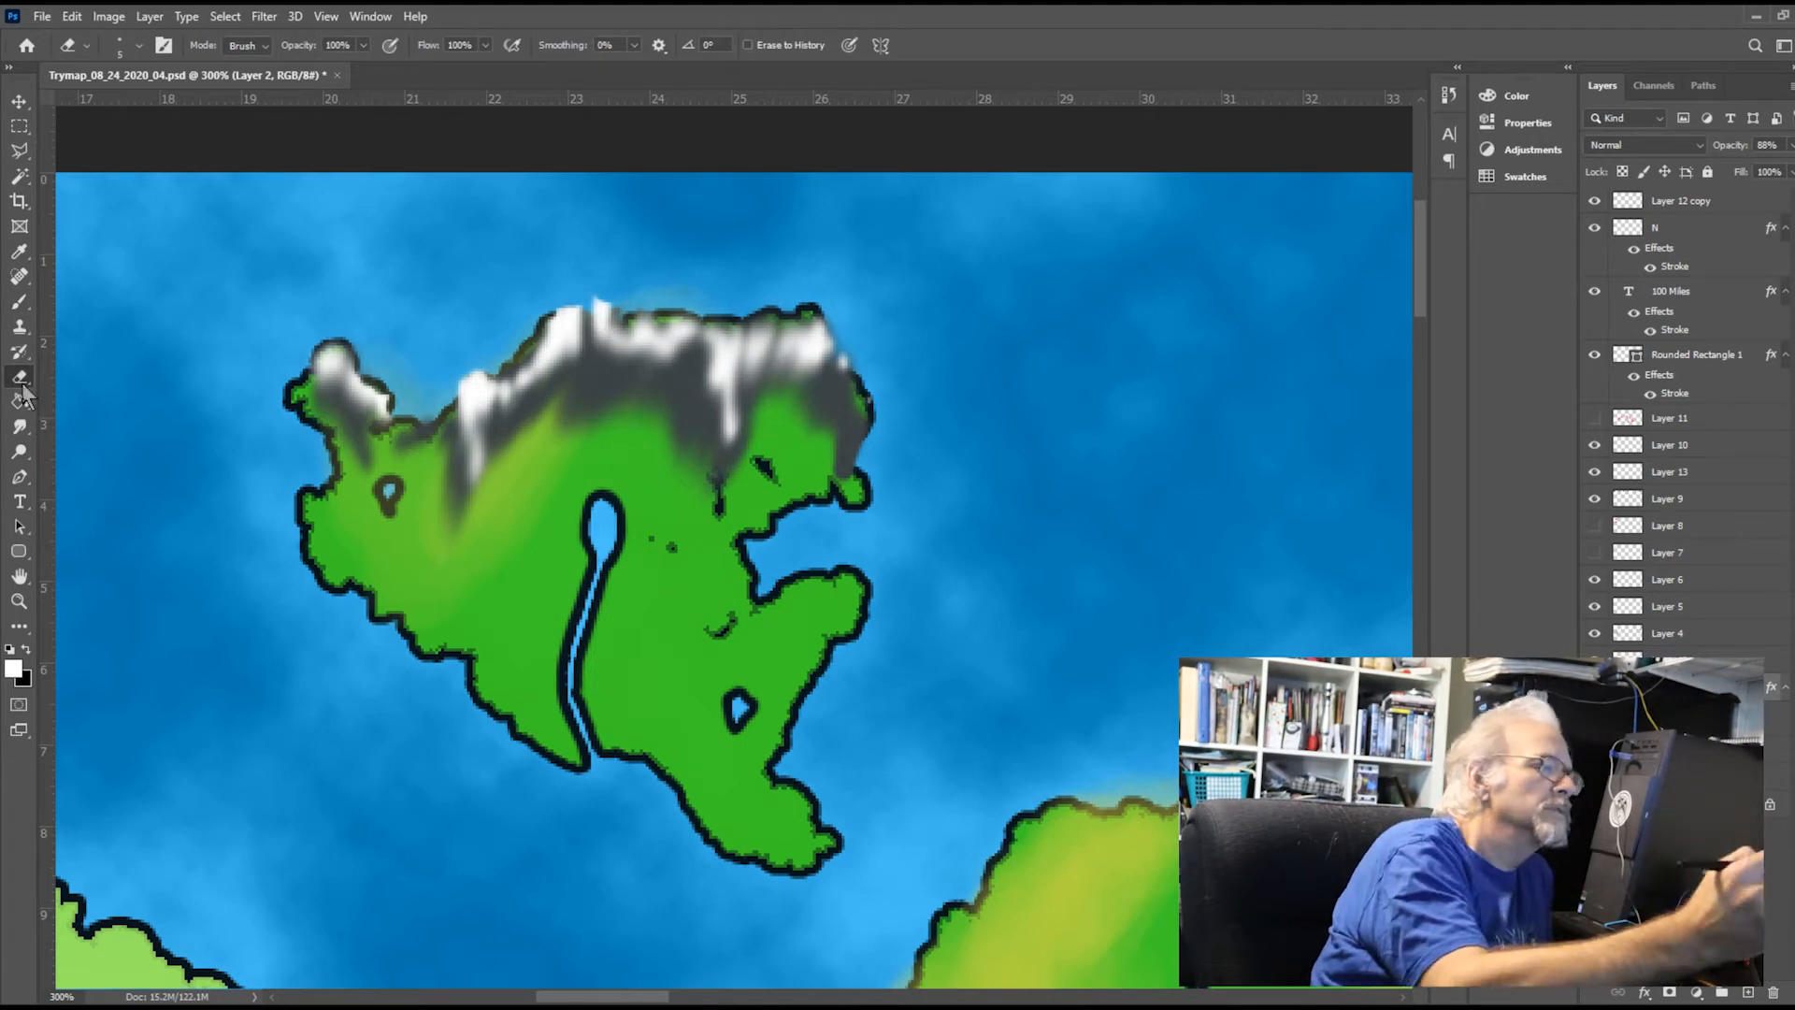
Erase the remaining snow spilling past the northern coast on Layer 13 and the grey spilling past the northeast coast on Layer 9
click(1597, 446)
click(1597, 446)
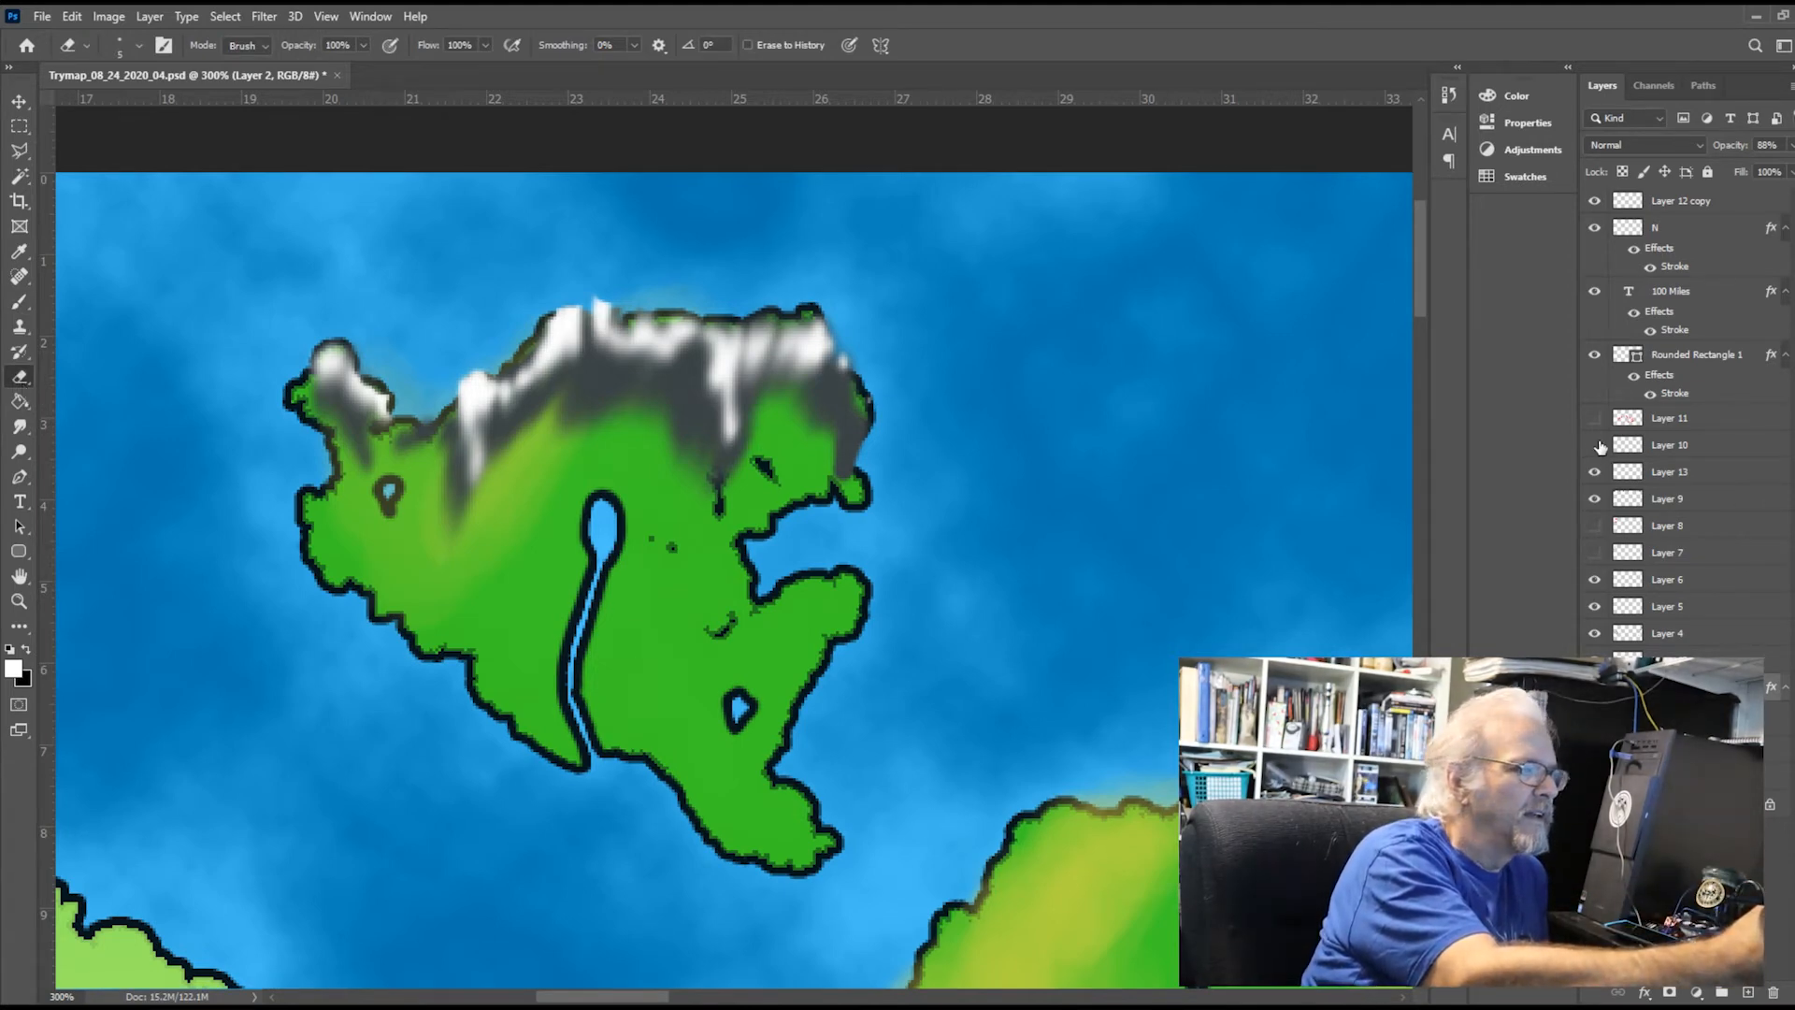
click(1595, 446)
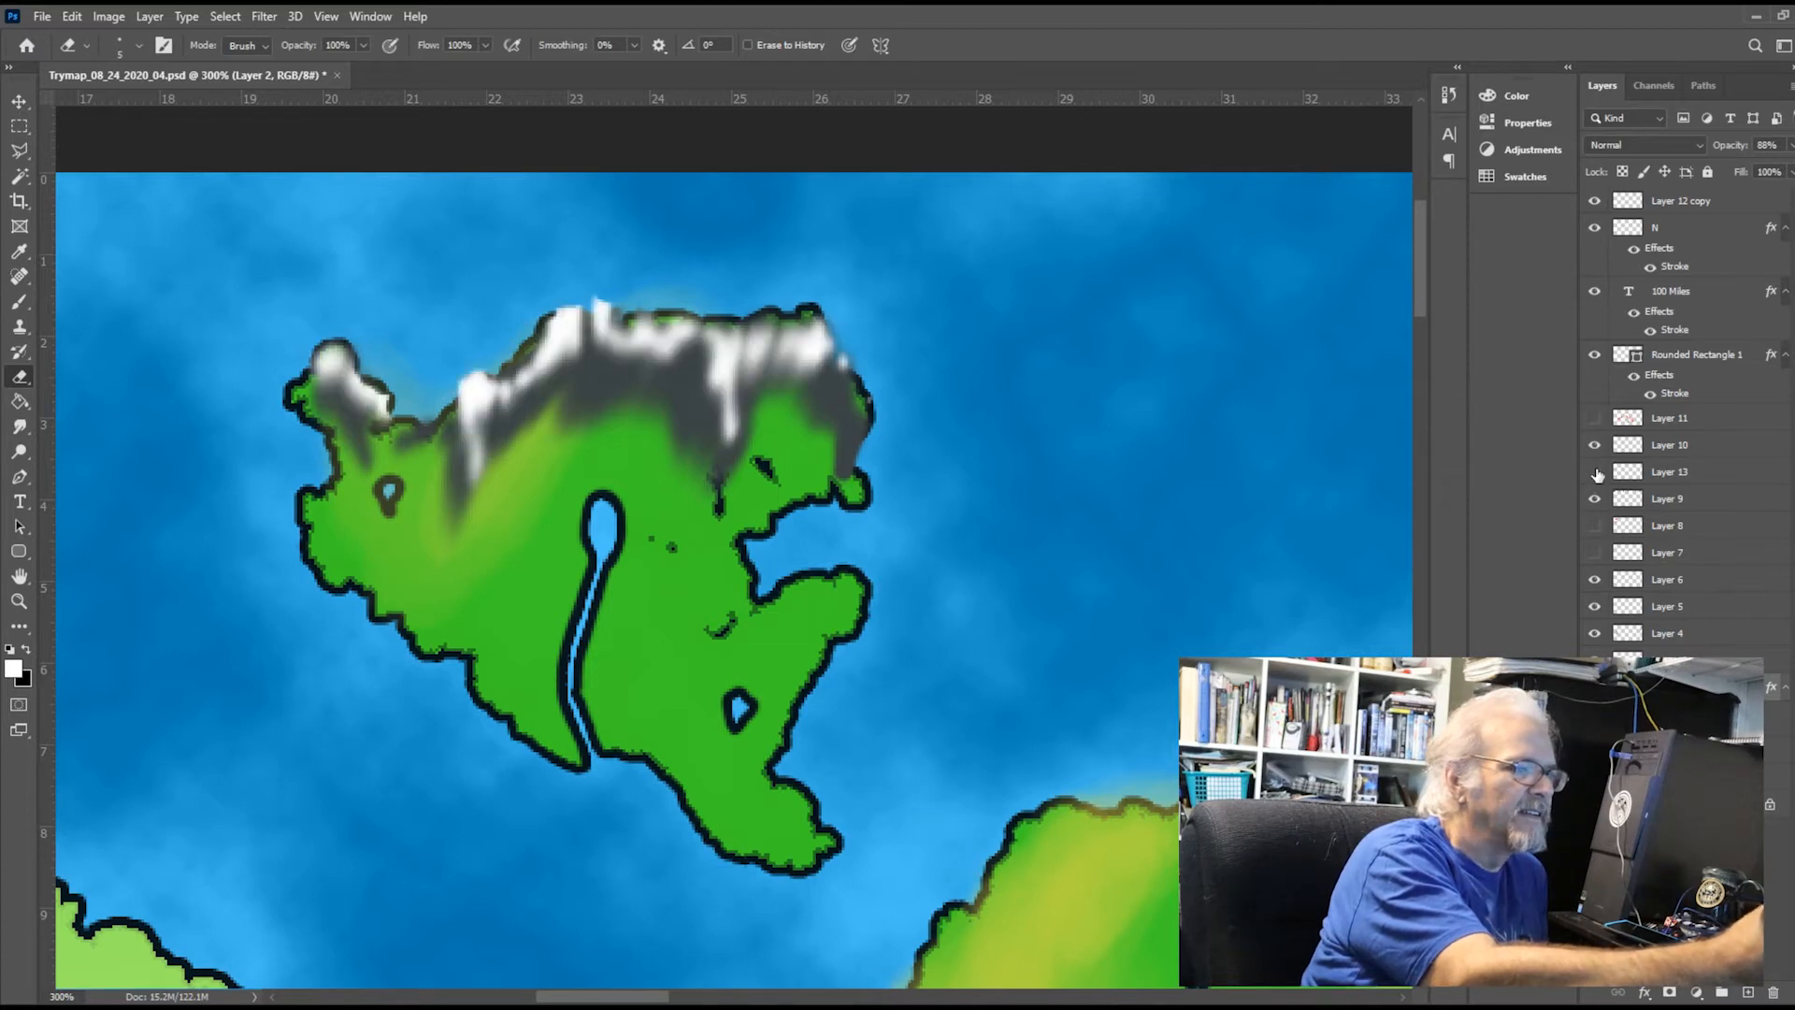
click(1596, 472)
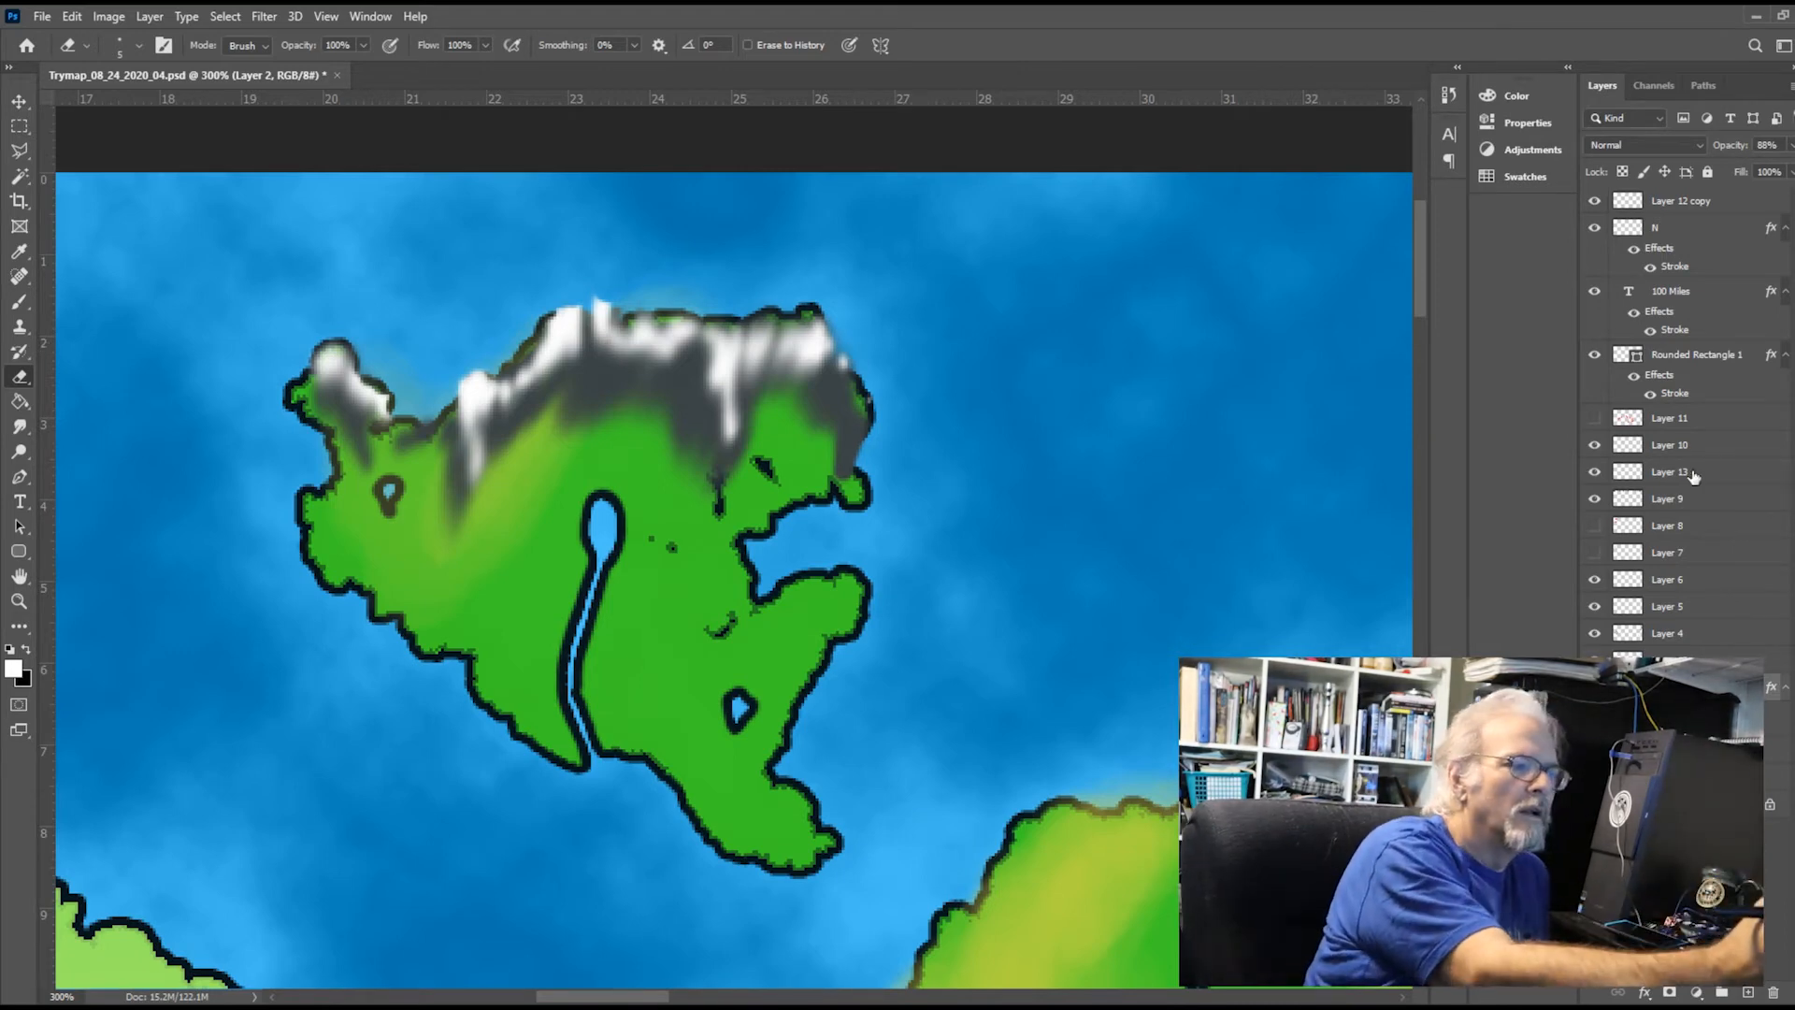
click(1595, 471)
click(1594, 471)
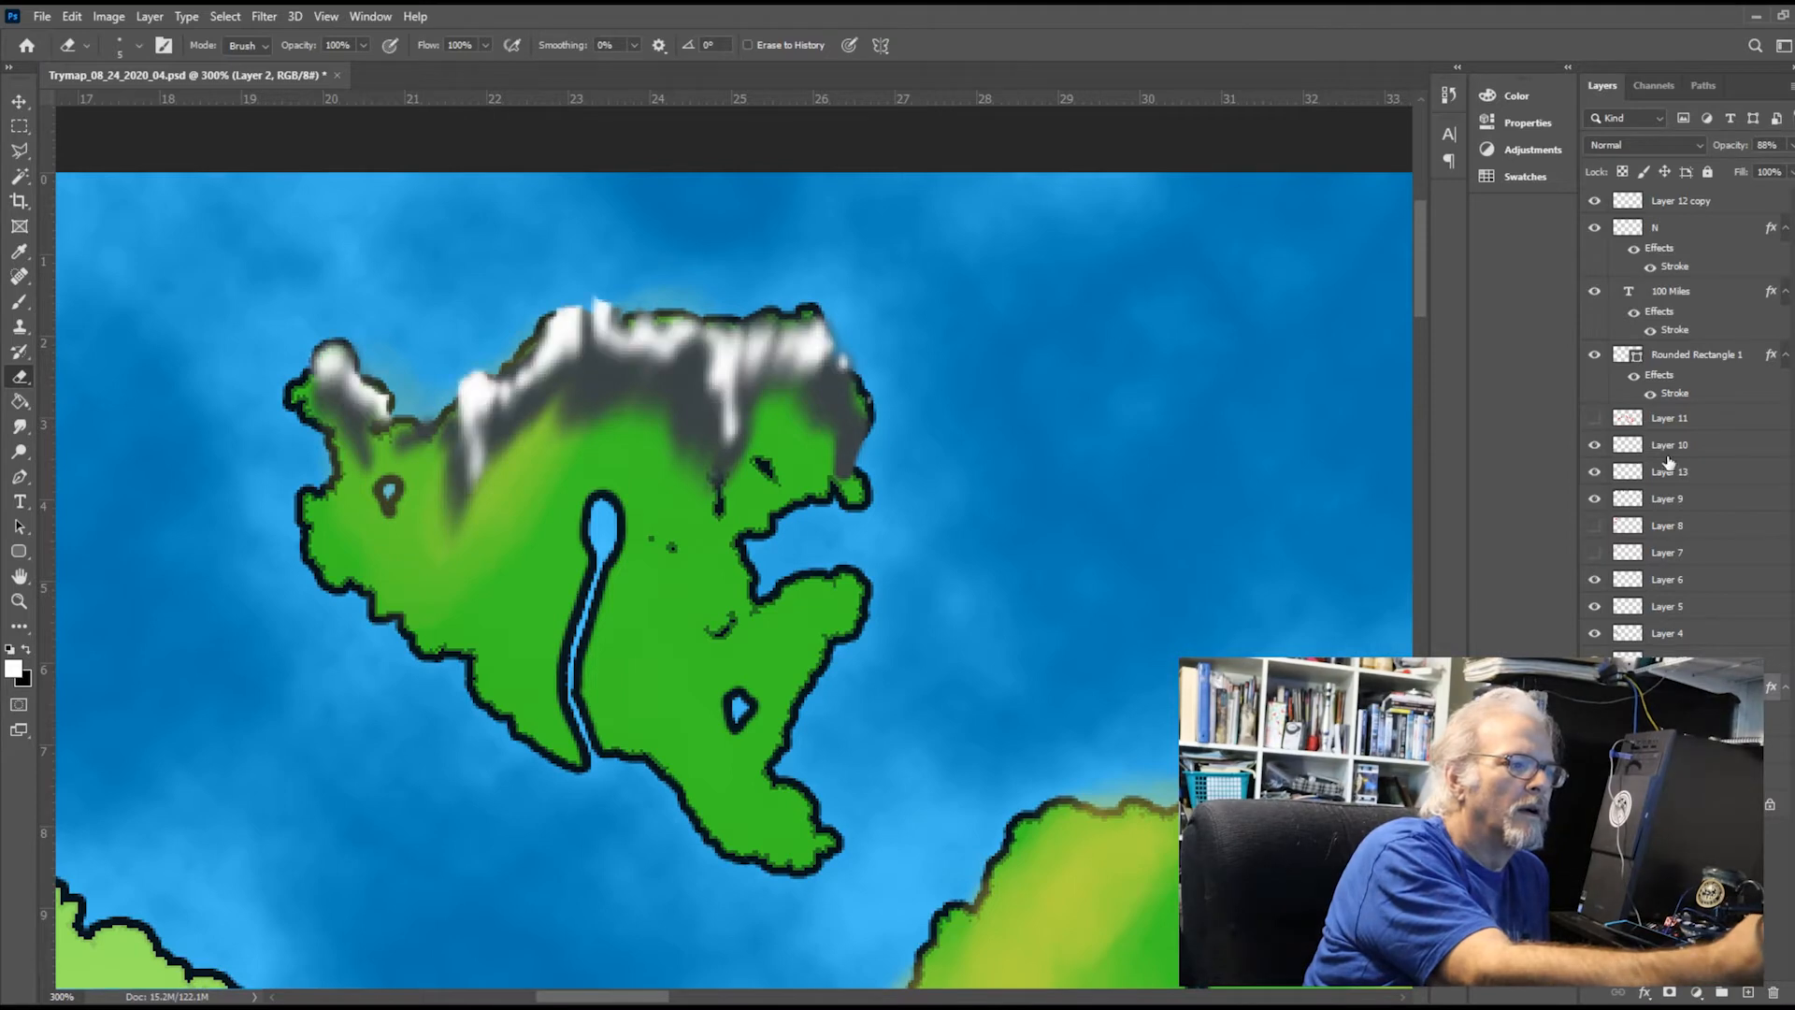
click(1720, 469)
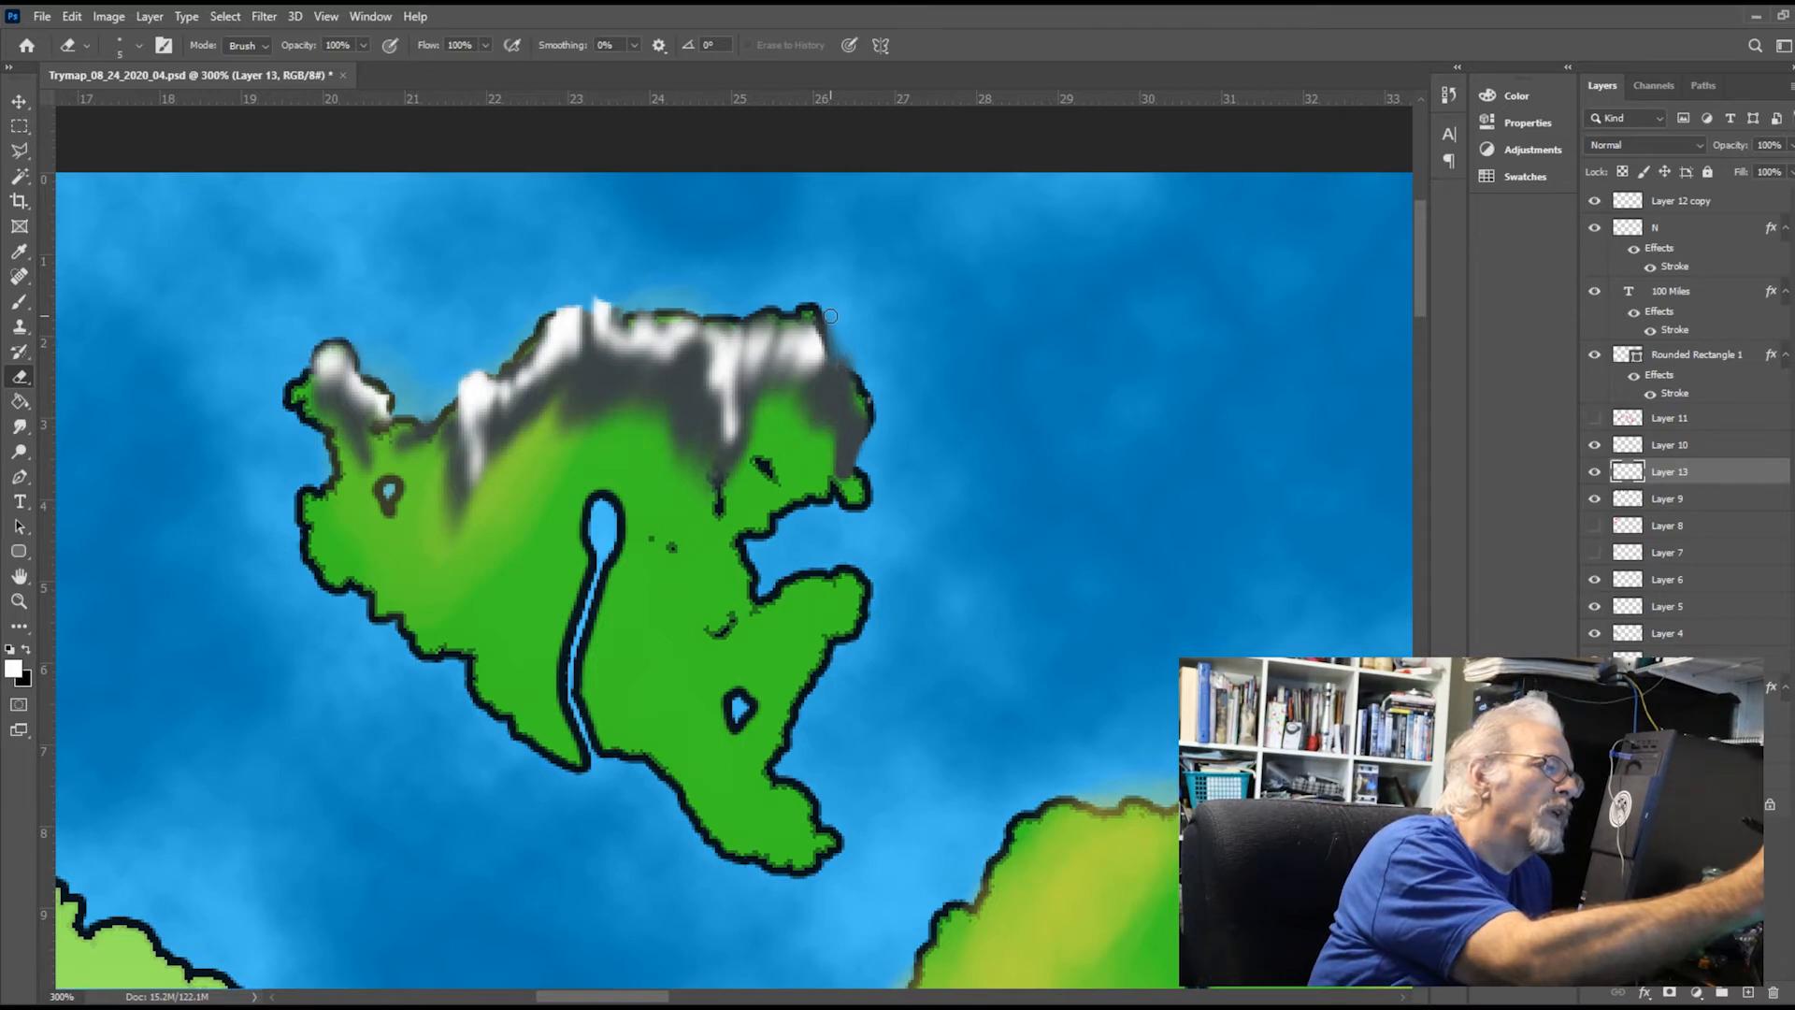
drag(635, 310, 577, 307)
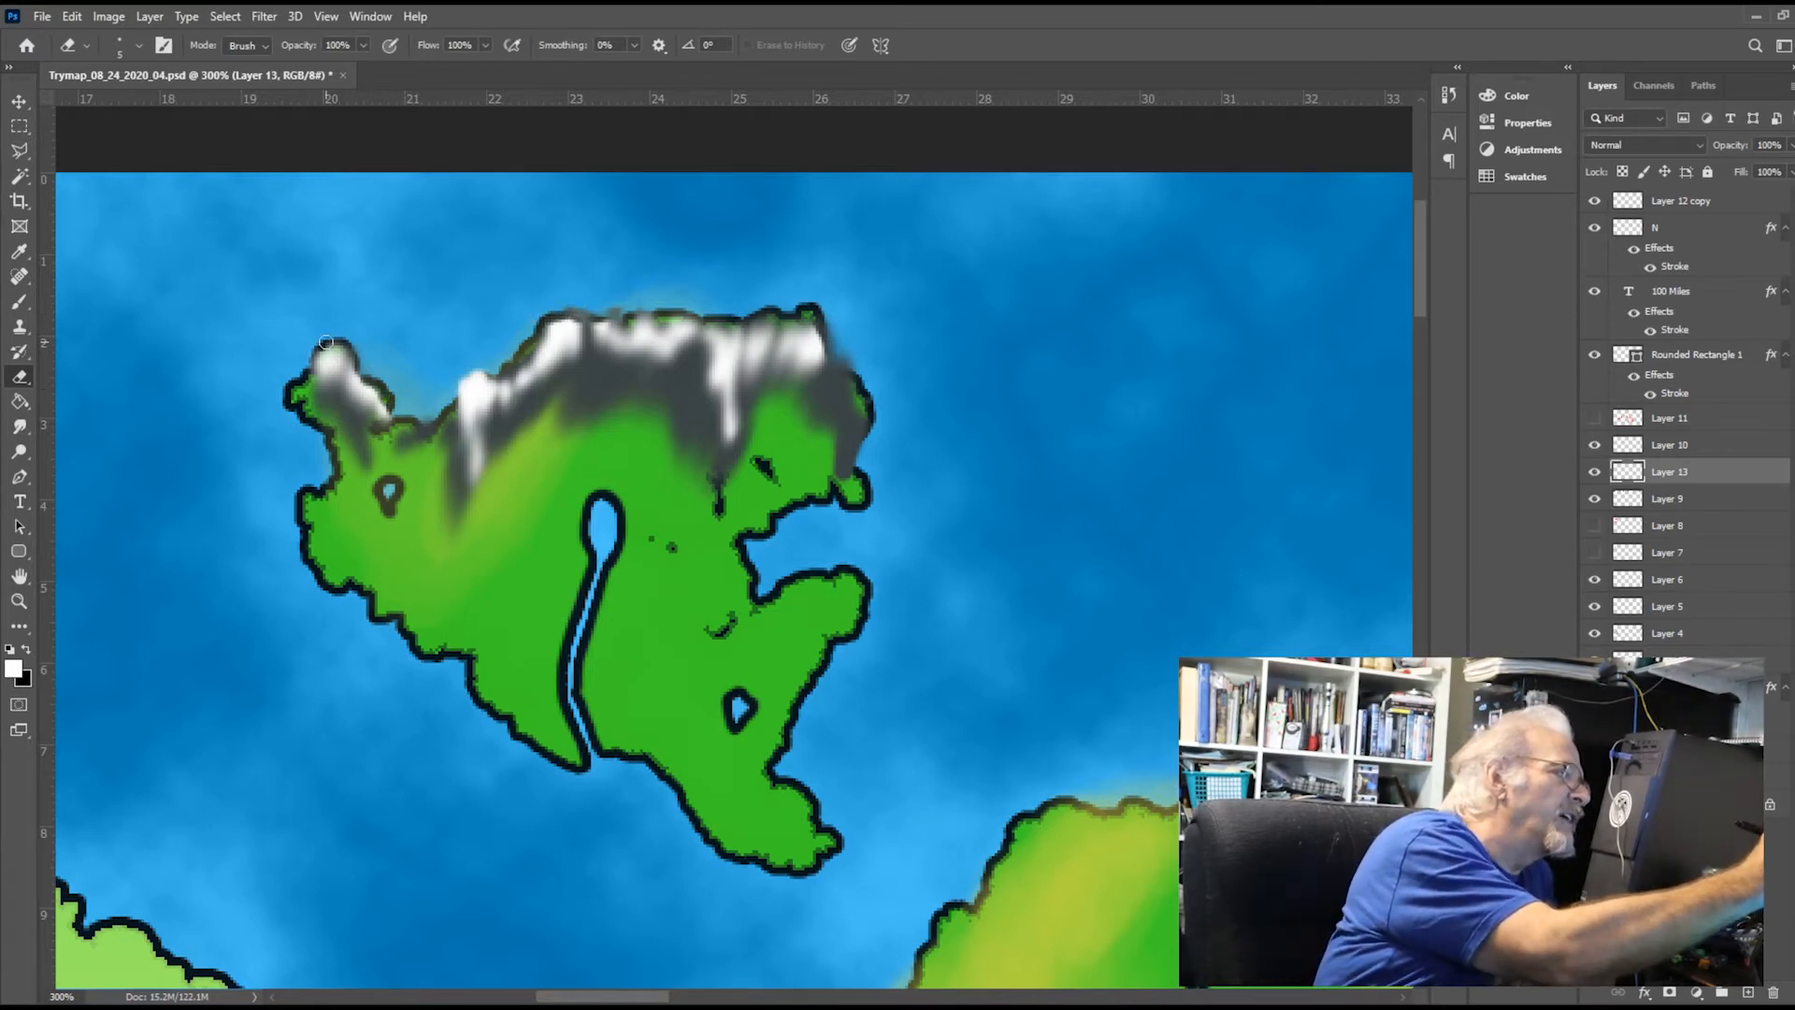
mouse_move(488, 360)
mouse_down()
mouse_move(471, 383)
mouse_move(480, 369)
mouse_up()
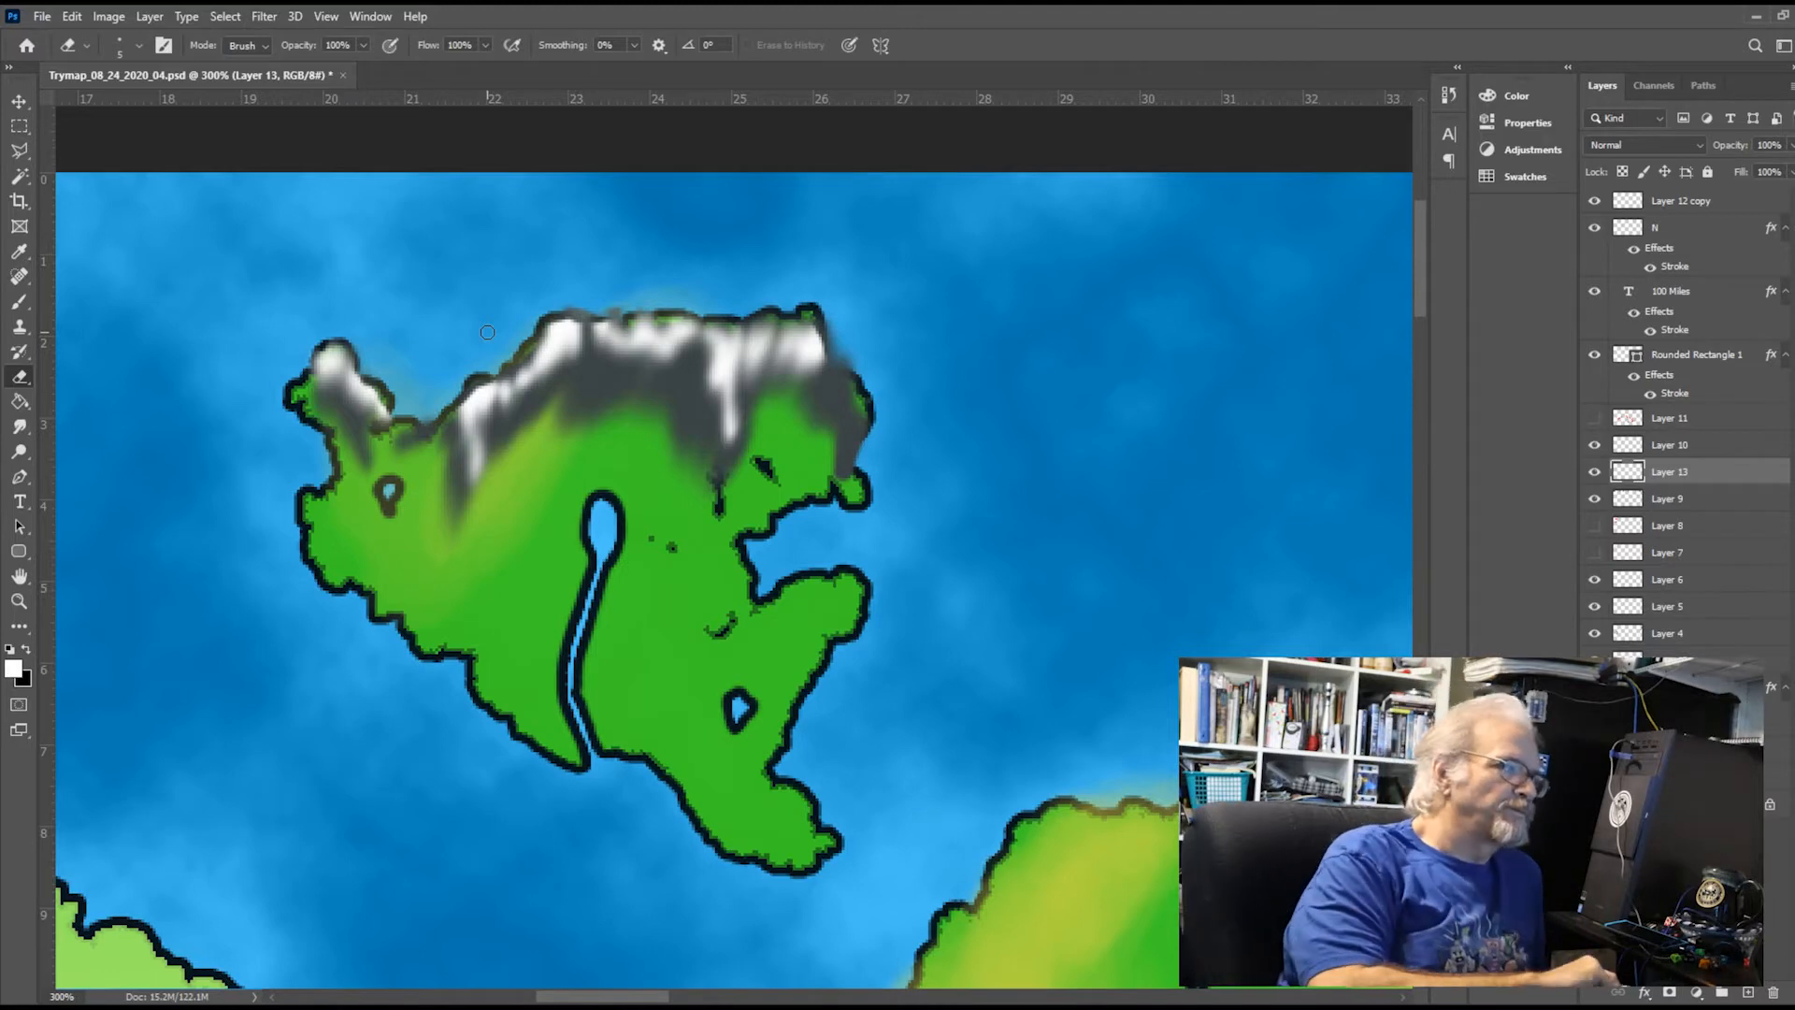
click(1704, 495)
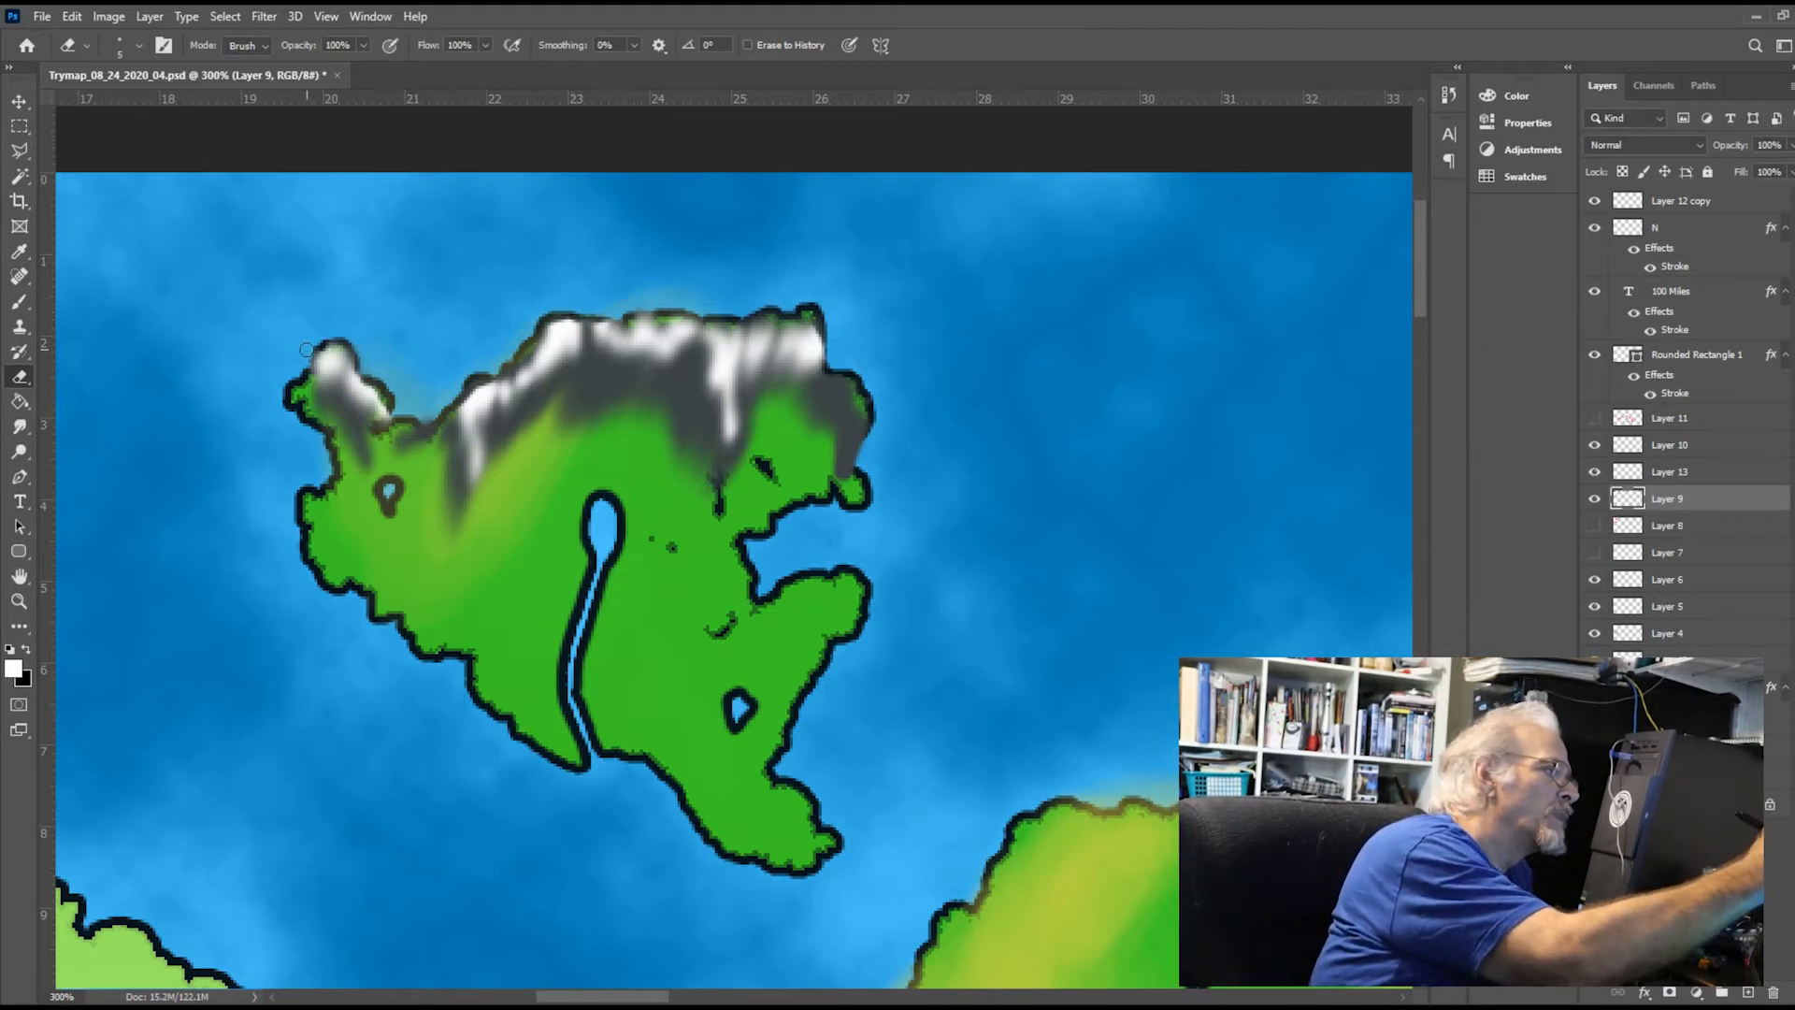
Smudge the mountain edges along the island's northern coastline with a size 5 Smudge tool, on Layer 13 and Layer 9
click(1714, 470)
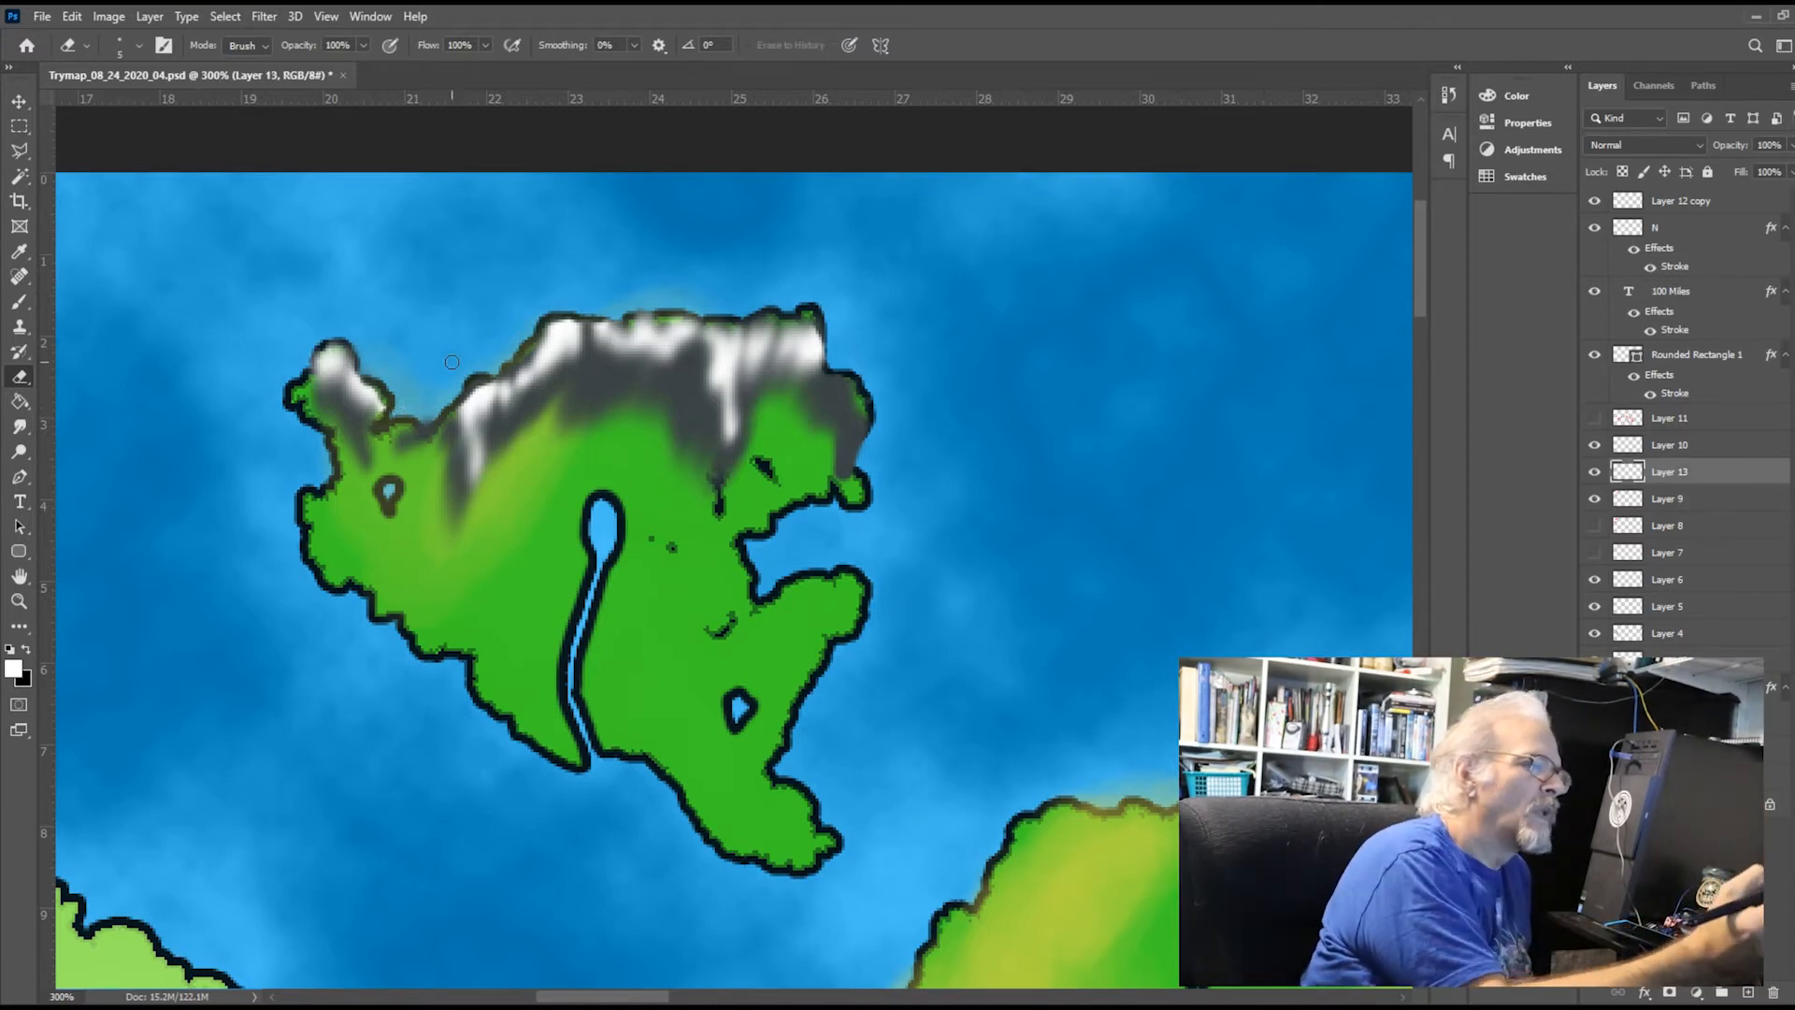
click(26, 429)
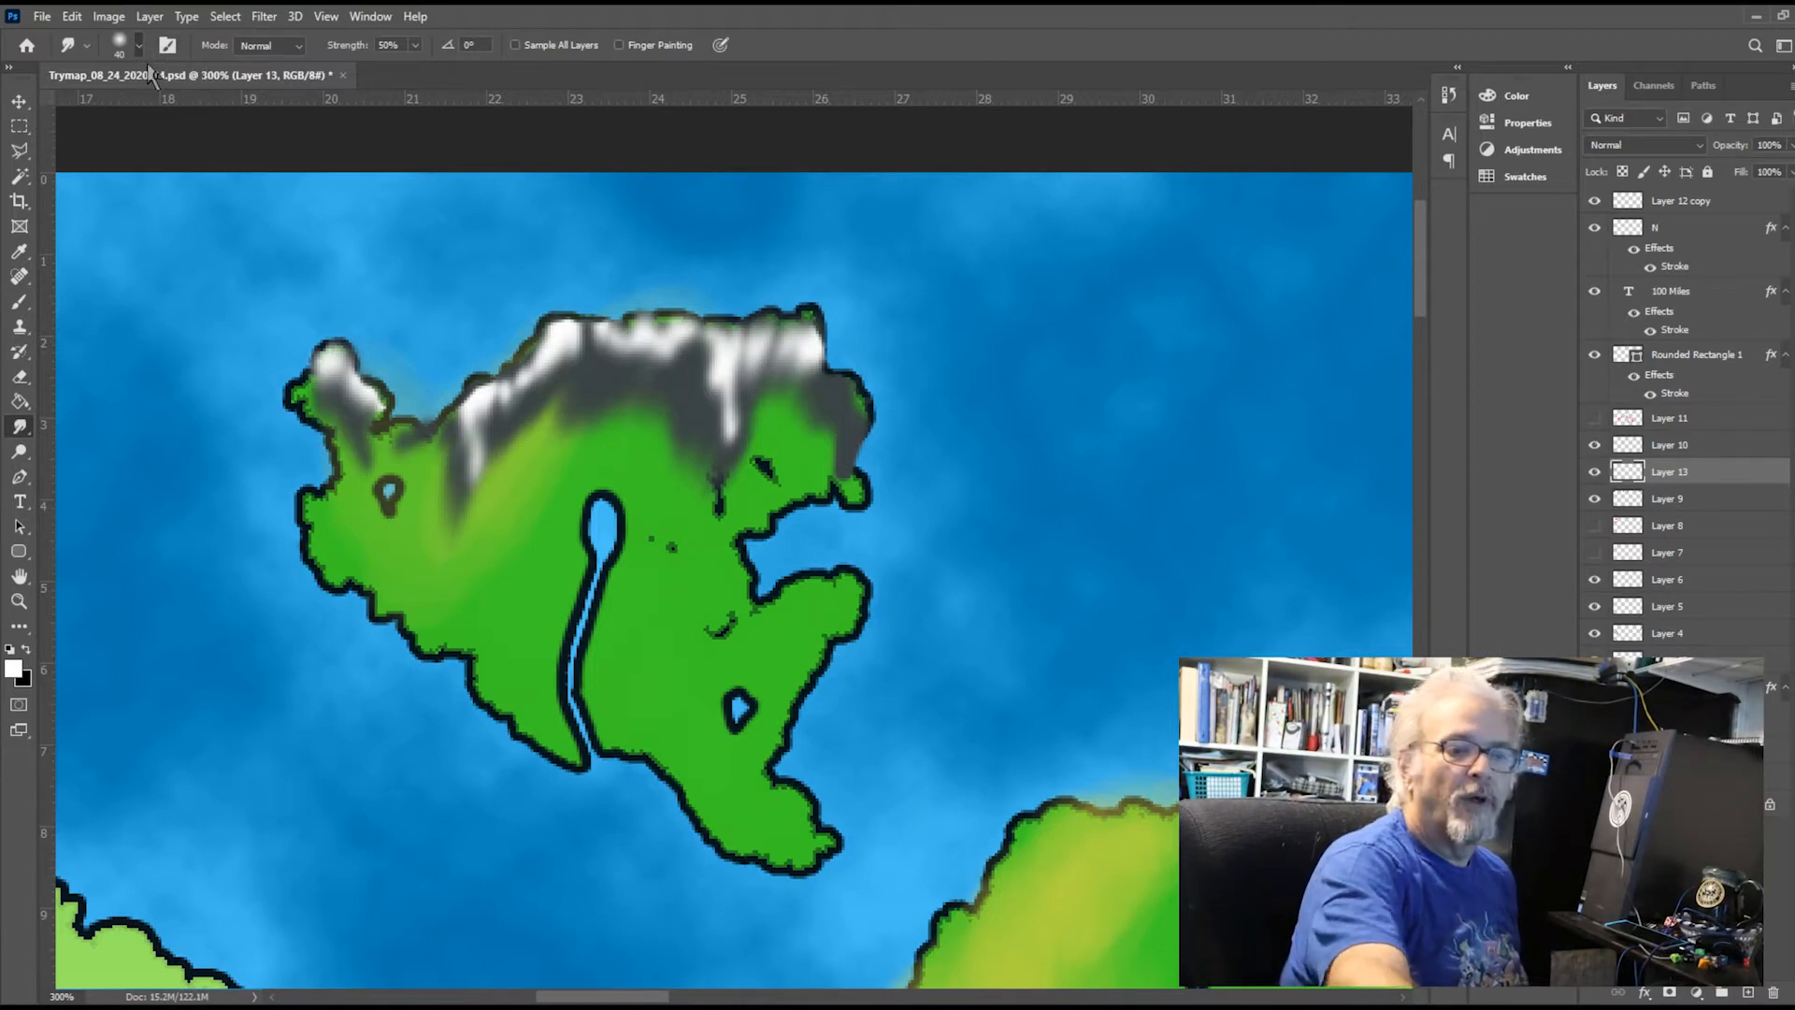
text(5)
key(Return)
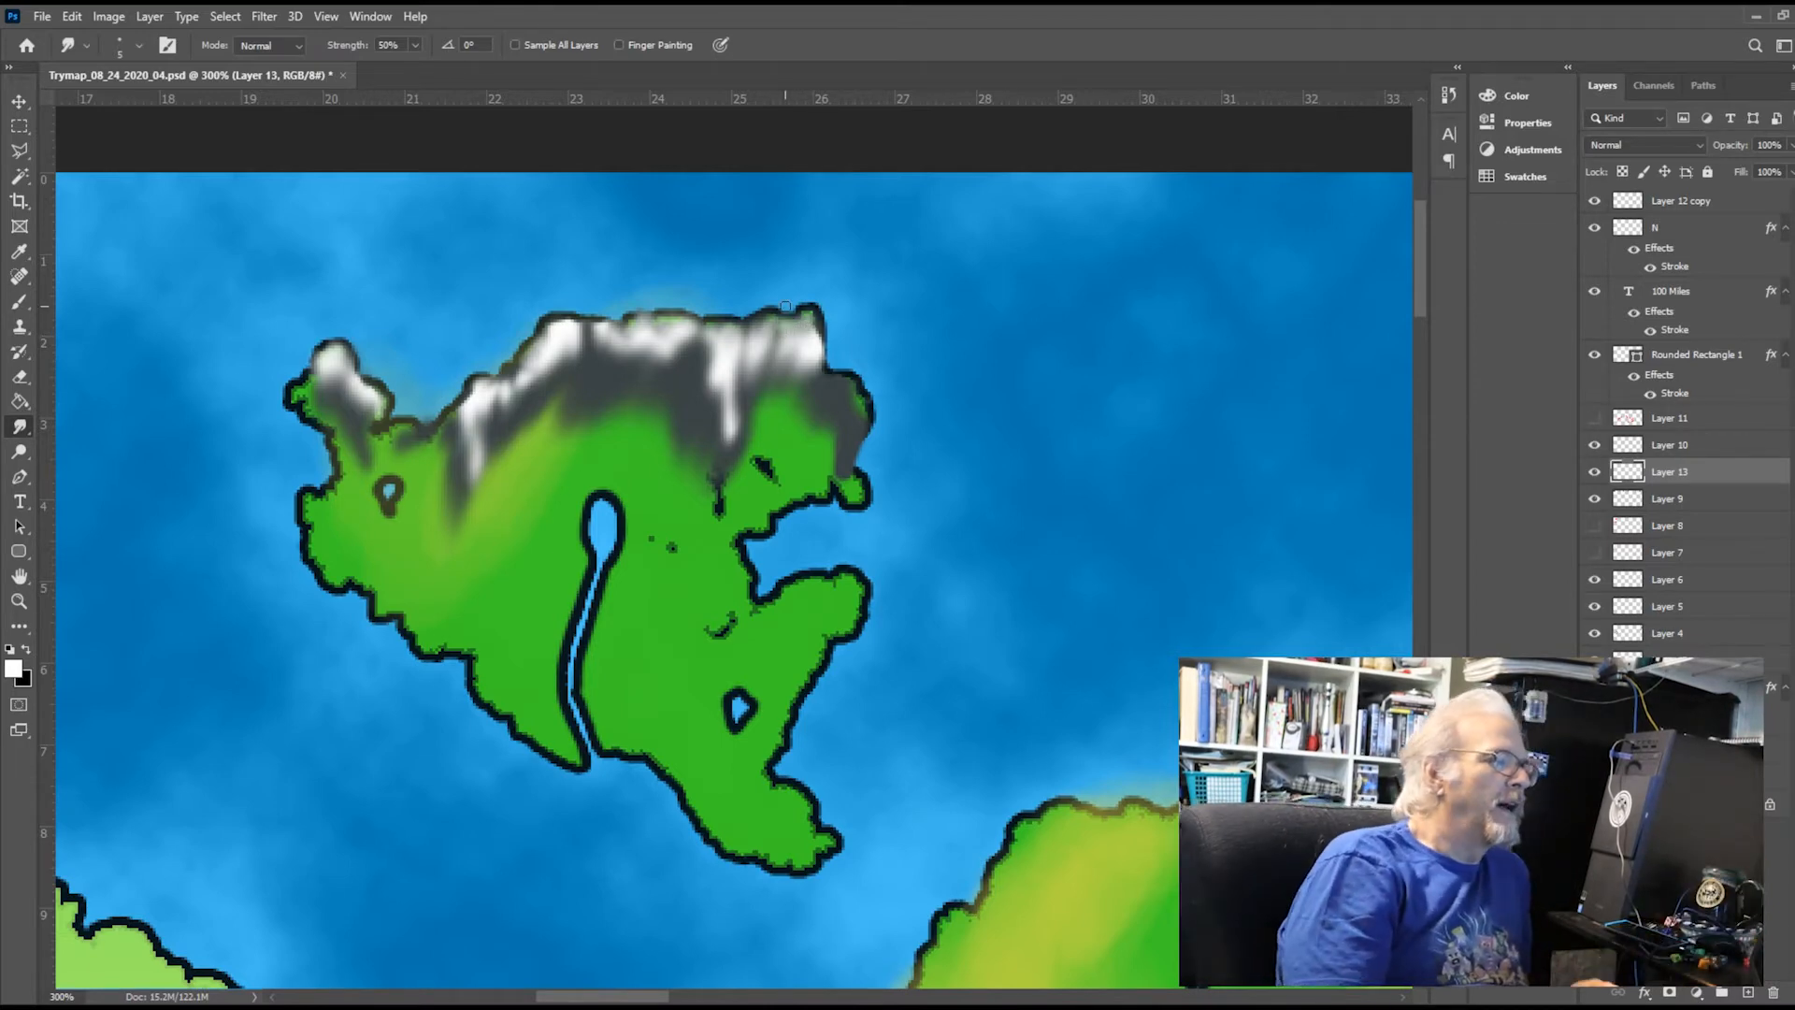
click(1730, 498)
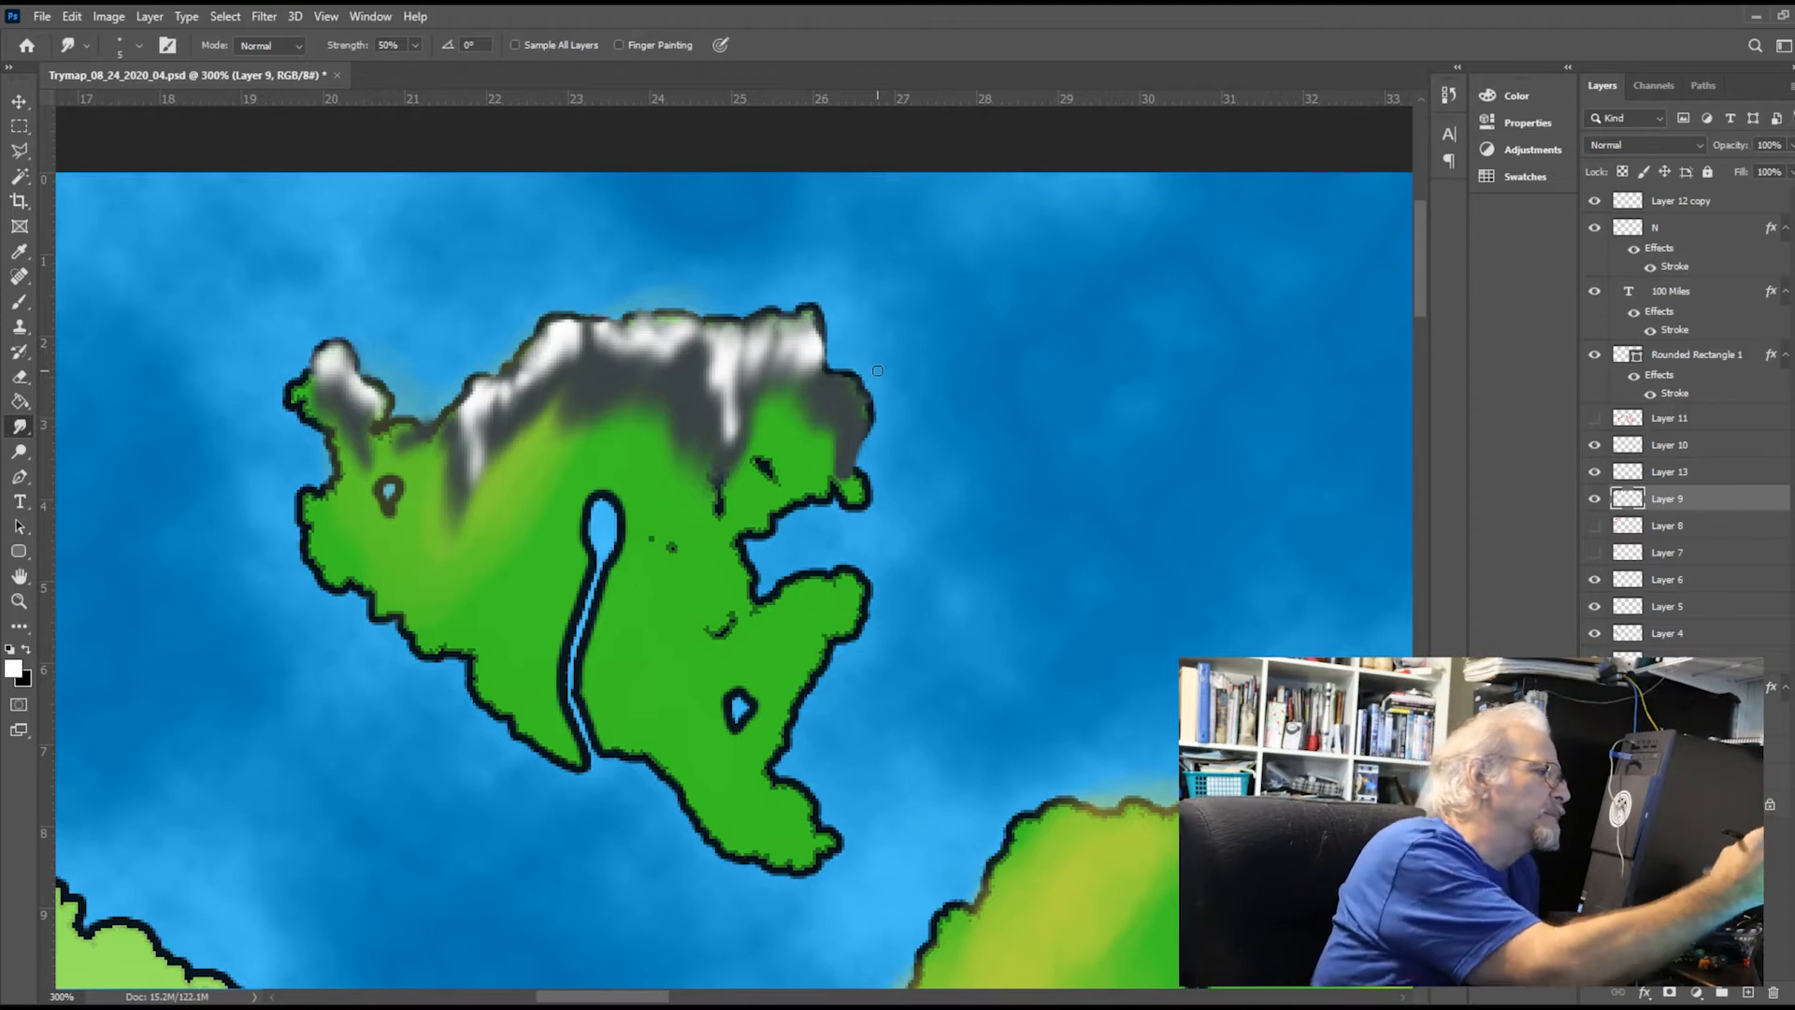
click(1595, 498)
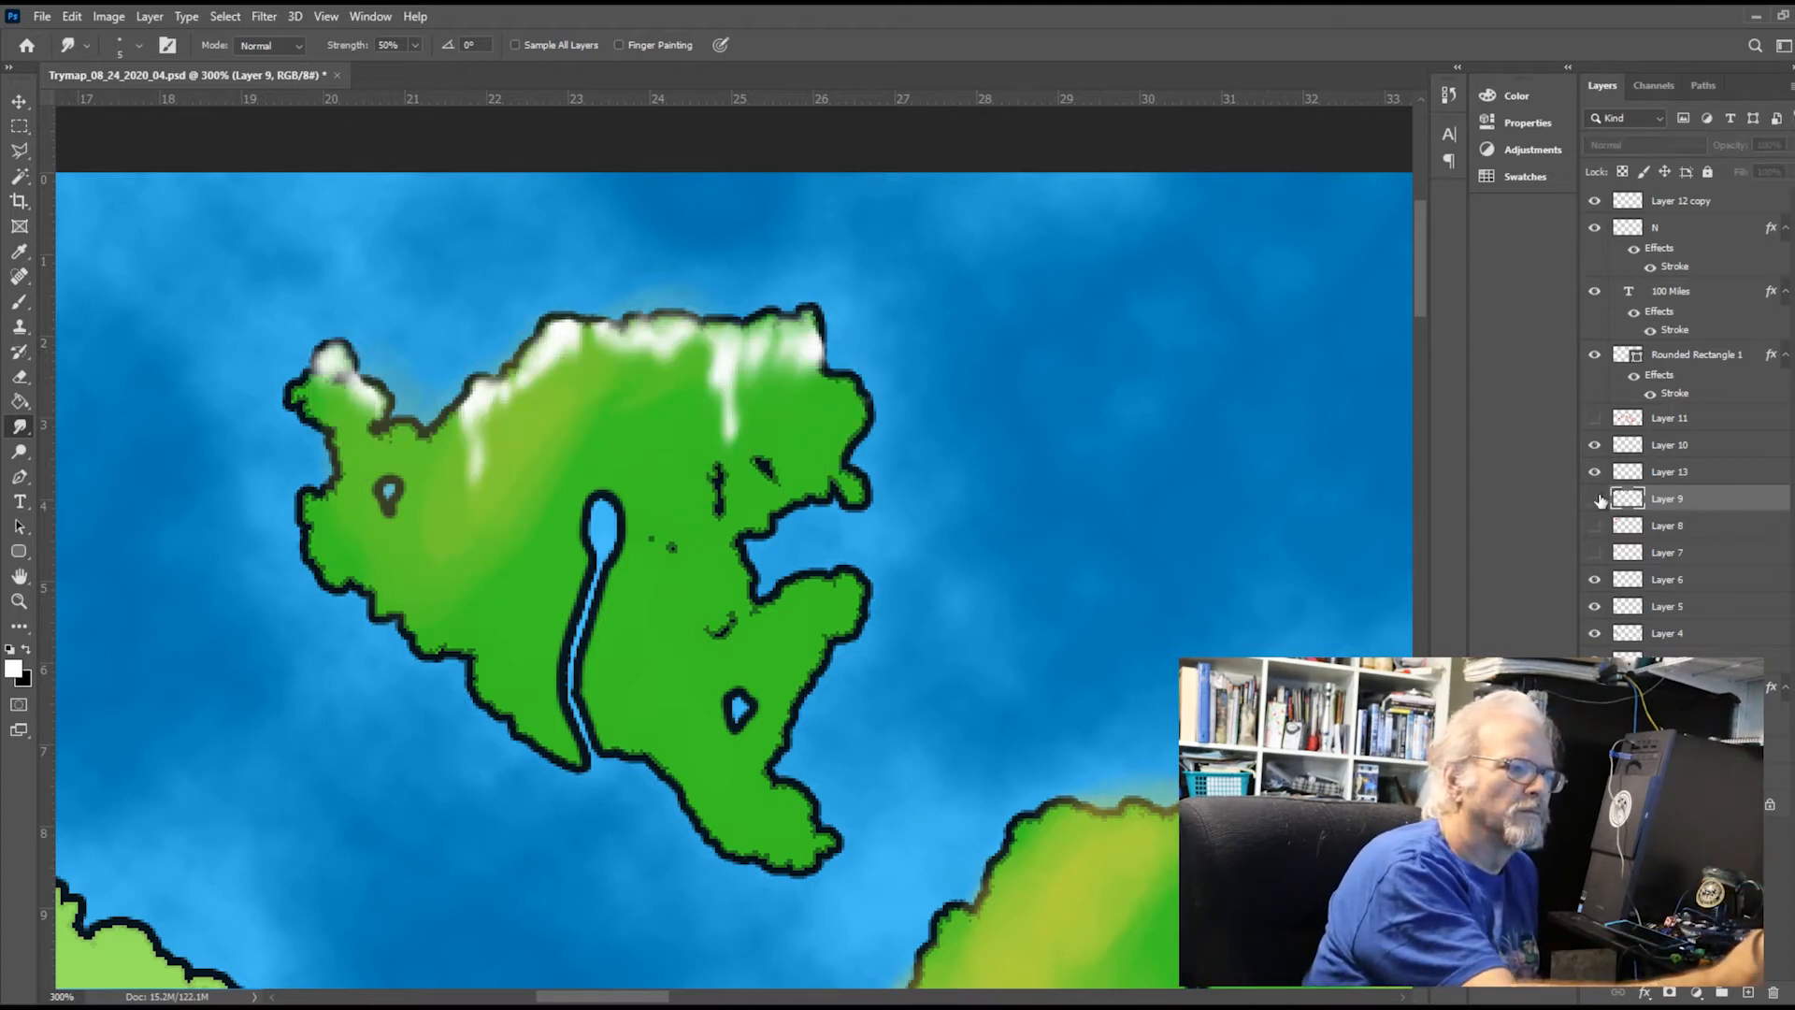
click(1595, 499)
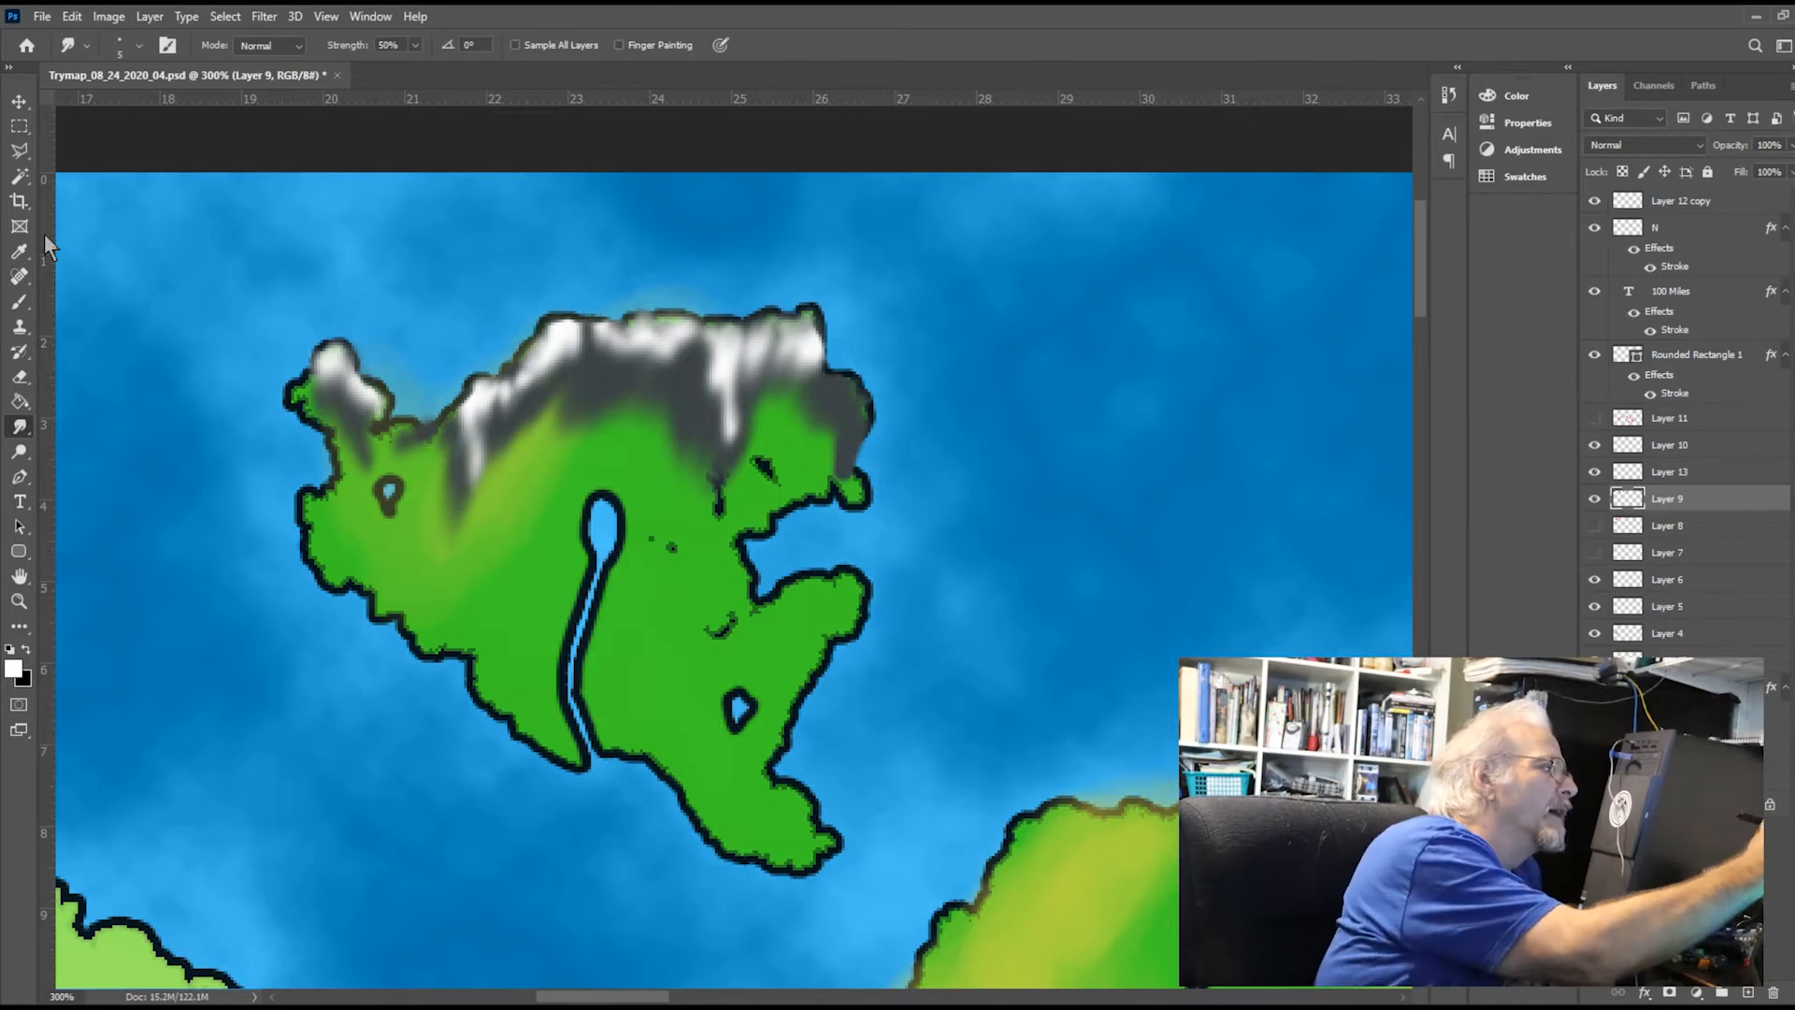
Paint the small headland at the southern end of the northeastern mountains dark grey on Layer 9
click(20, 301)
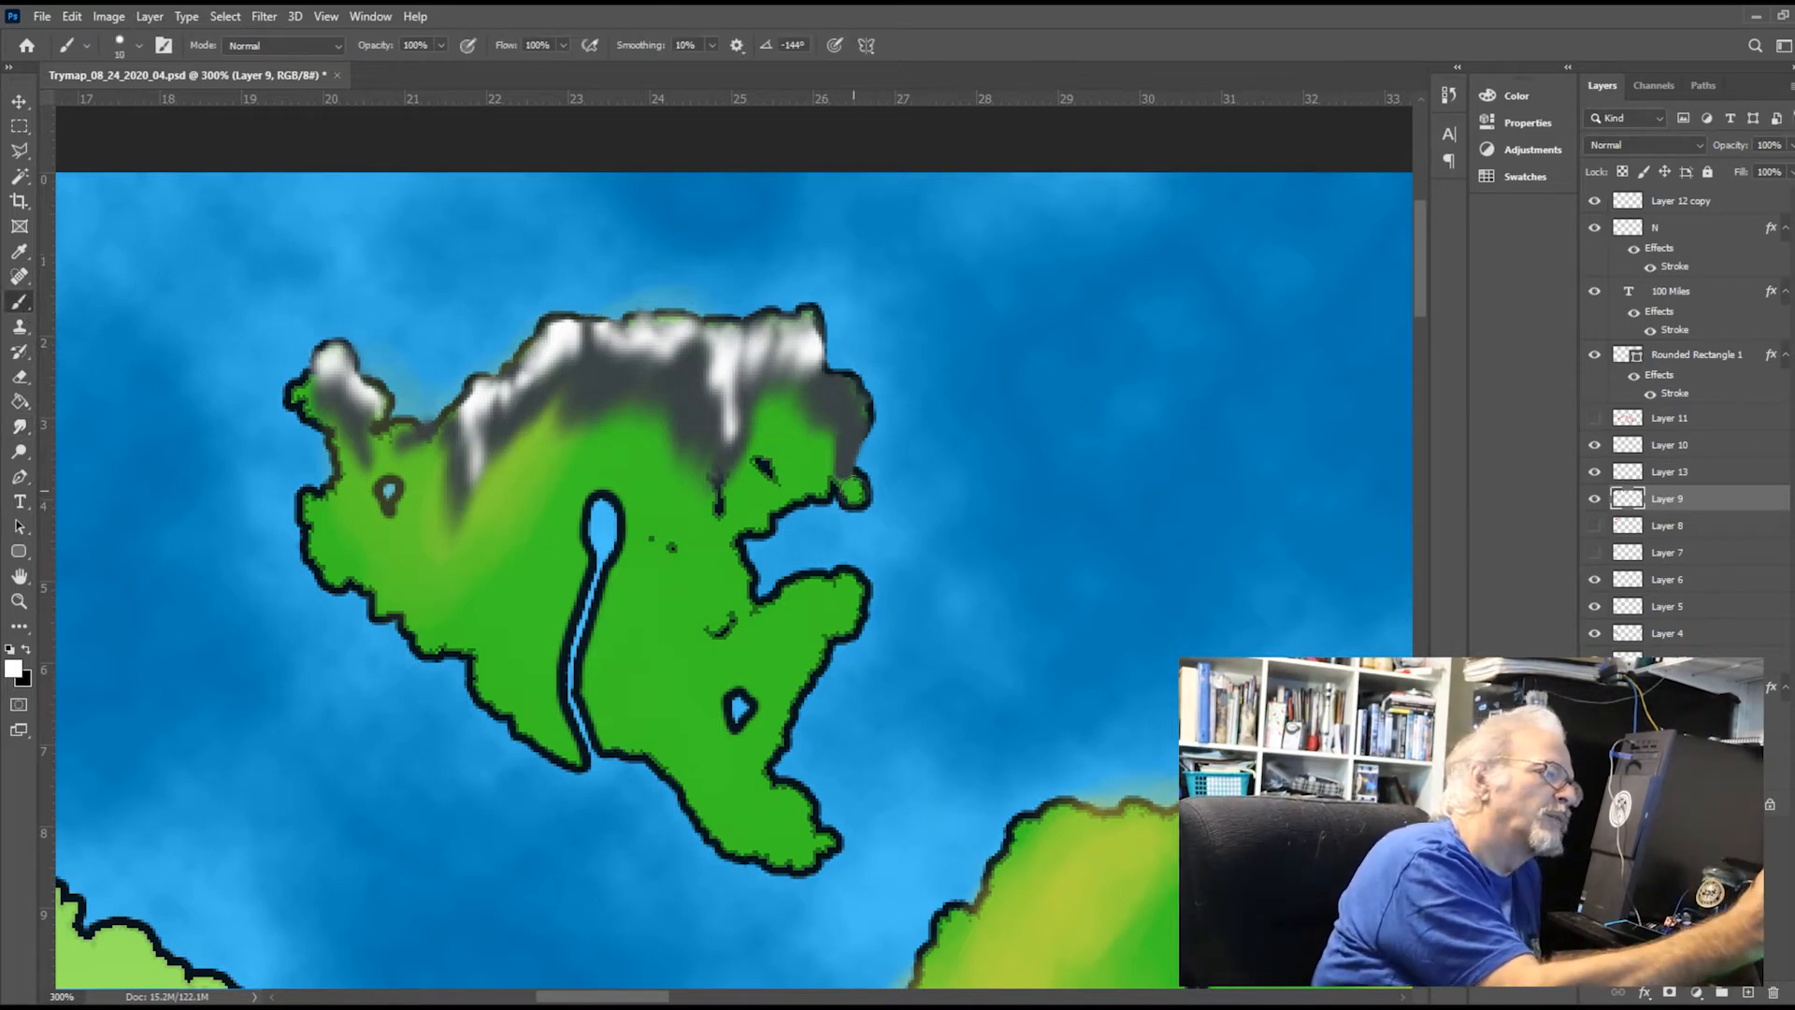
click(854, 487)
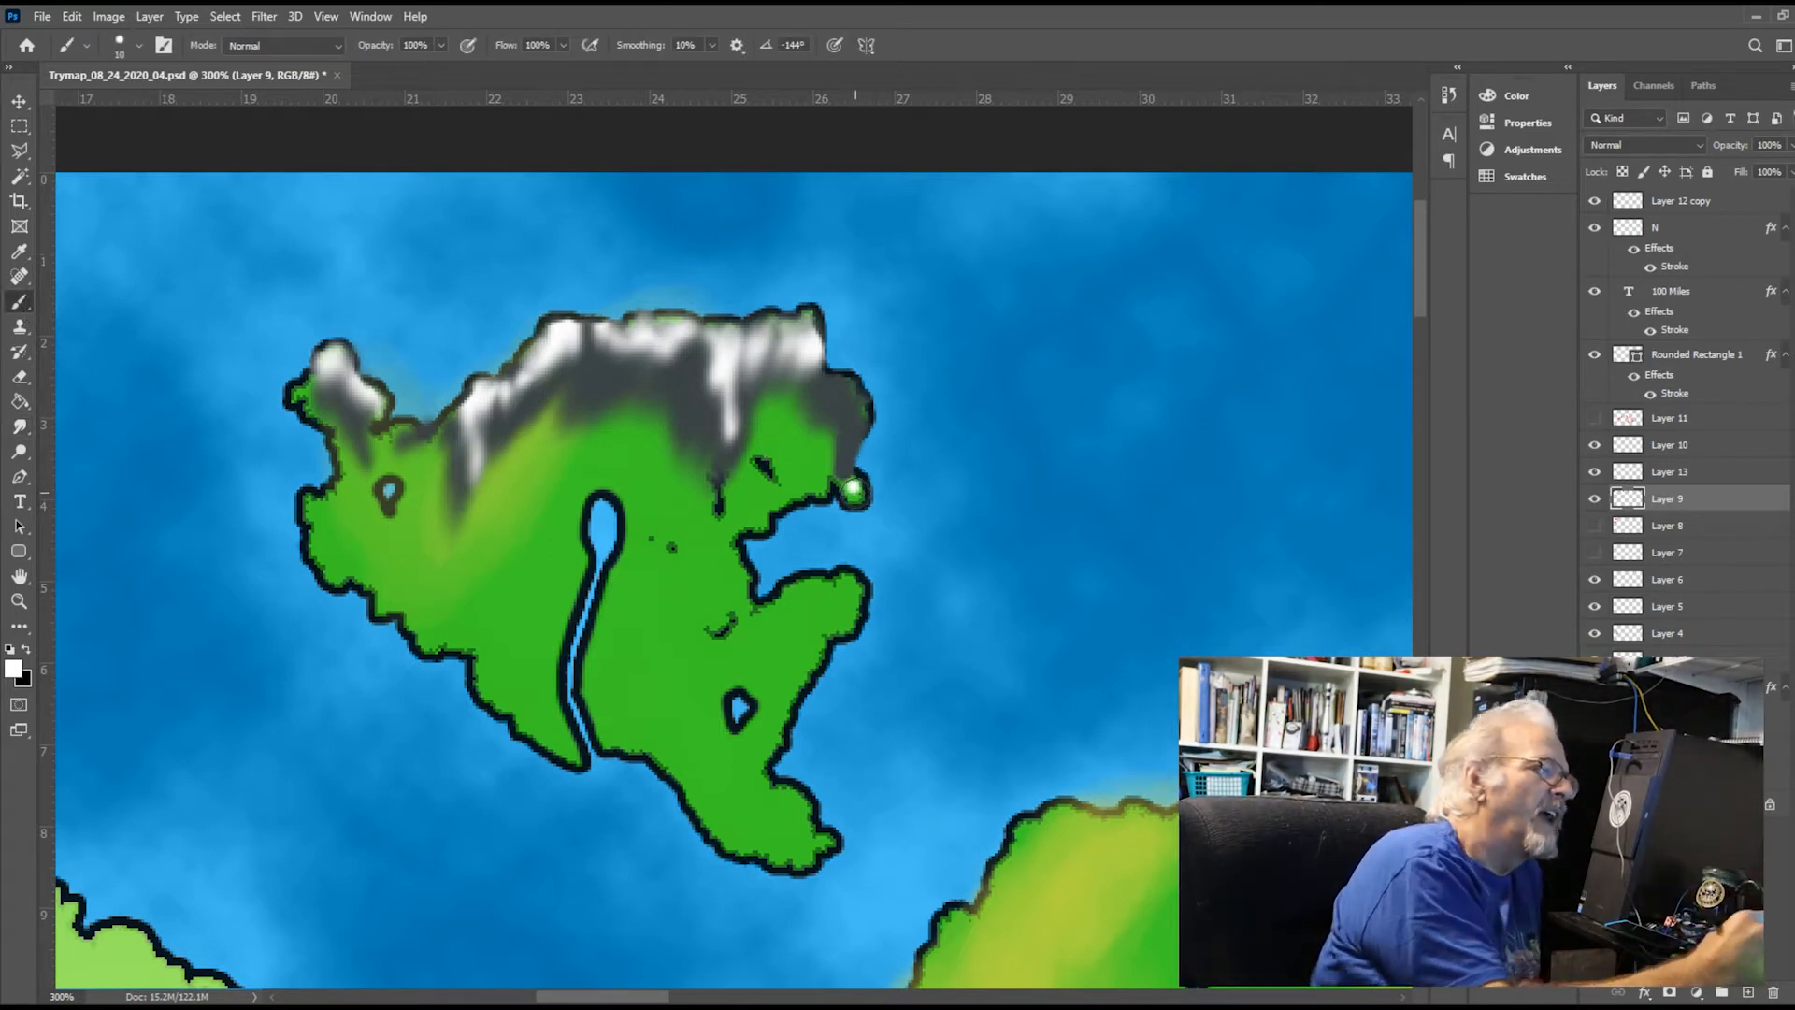
key(i)
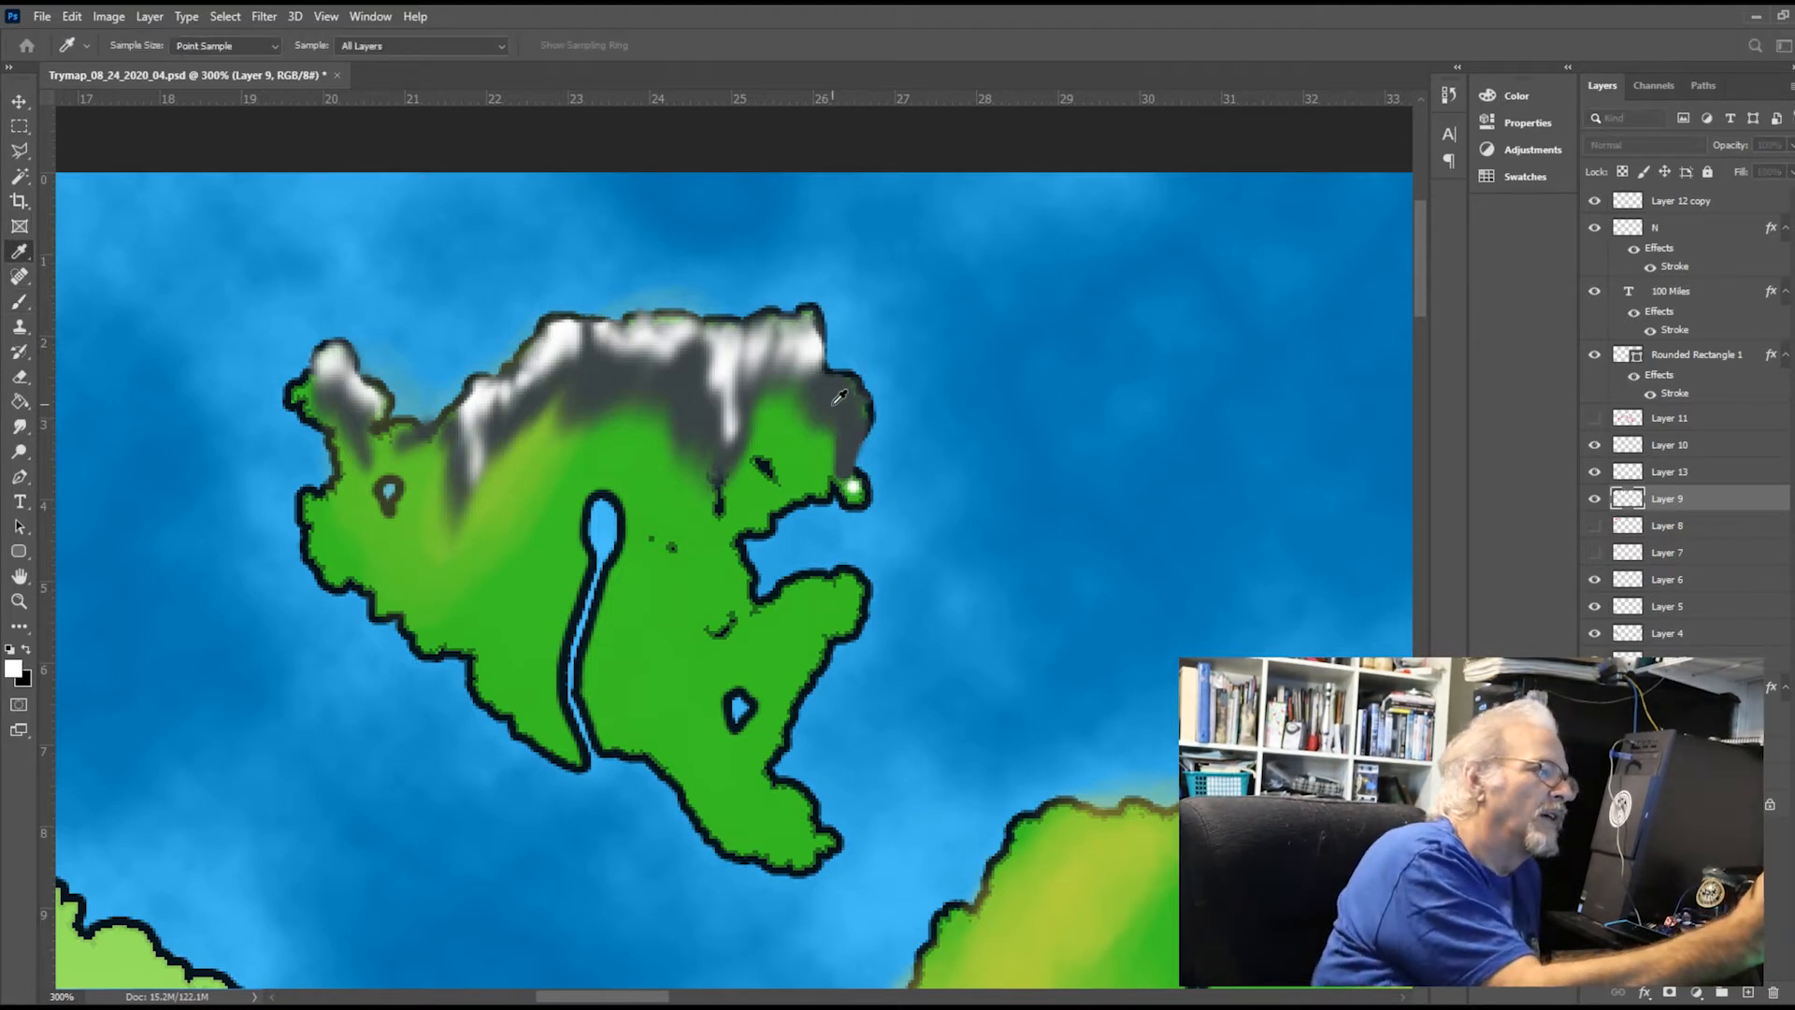
click(579, 641)
key(b)
click(853, 487)
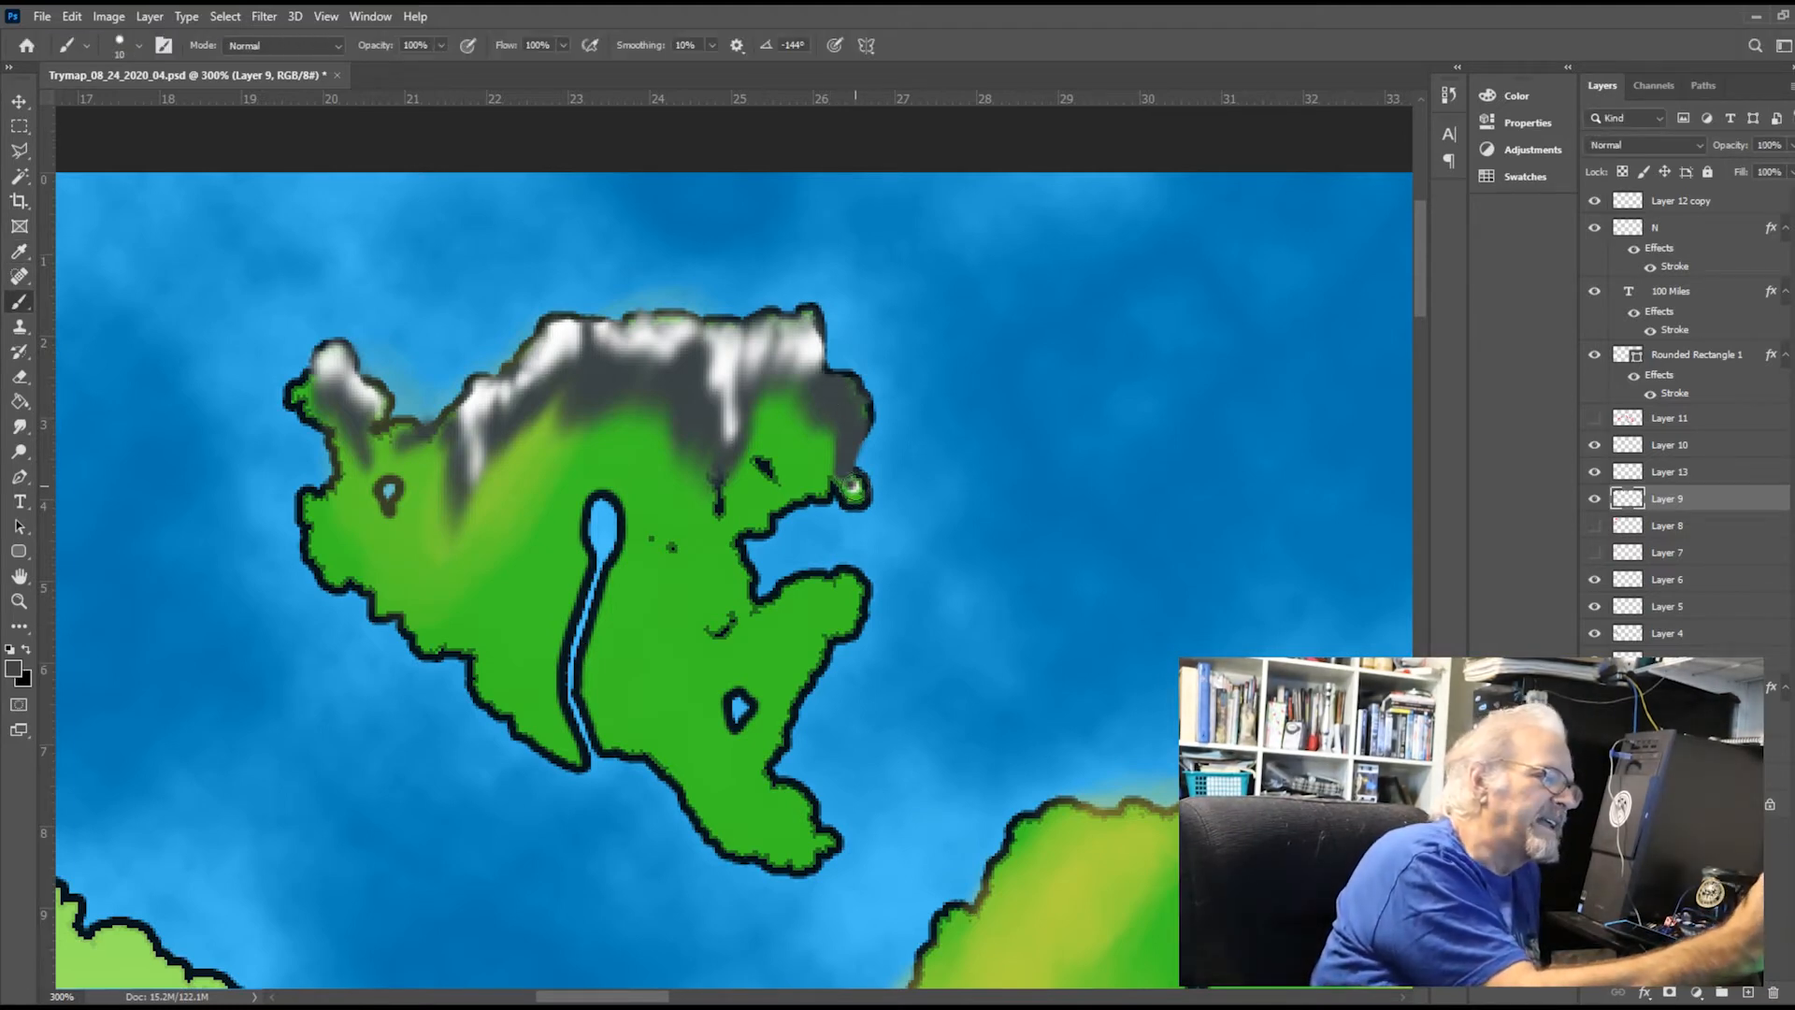
drag(852, 487, 841, 474)
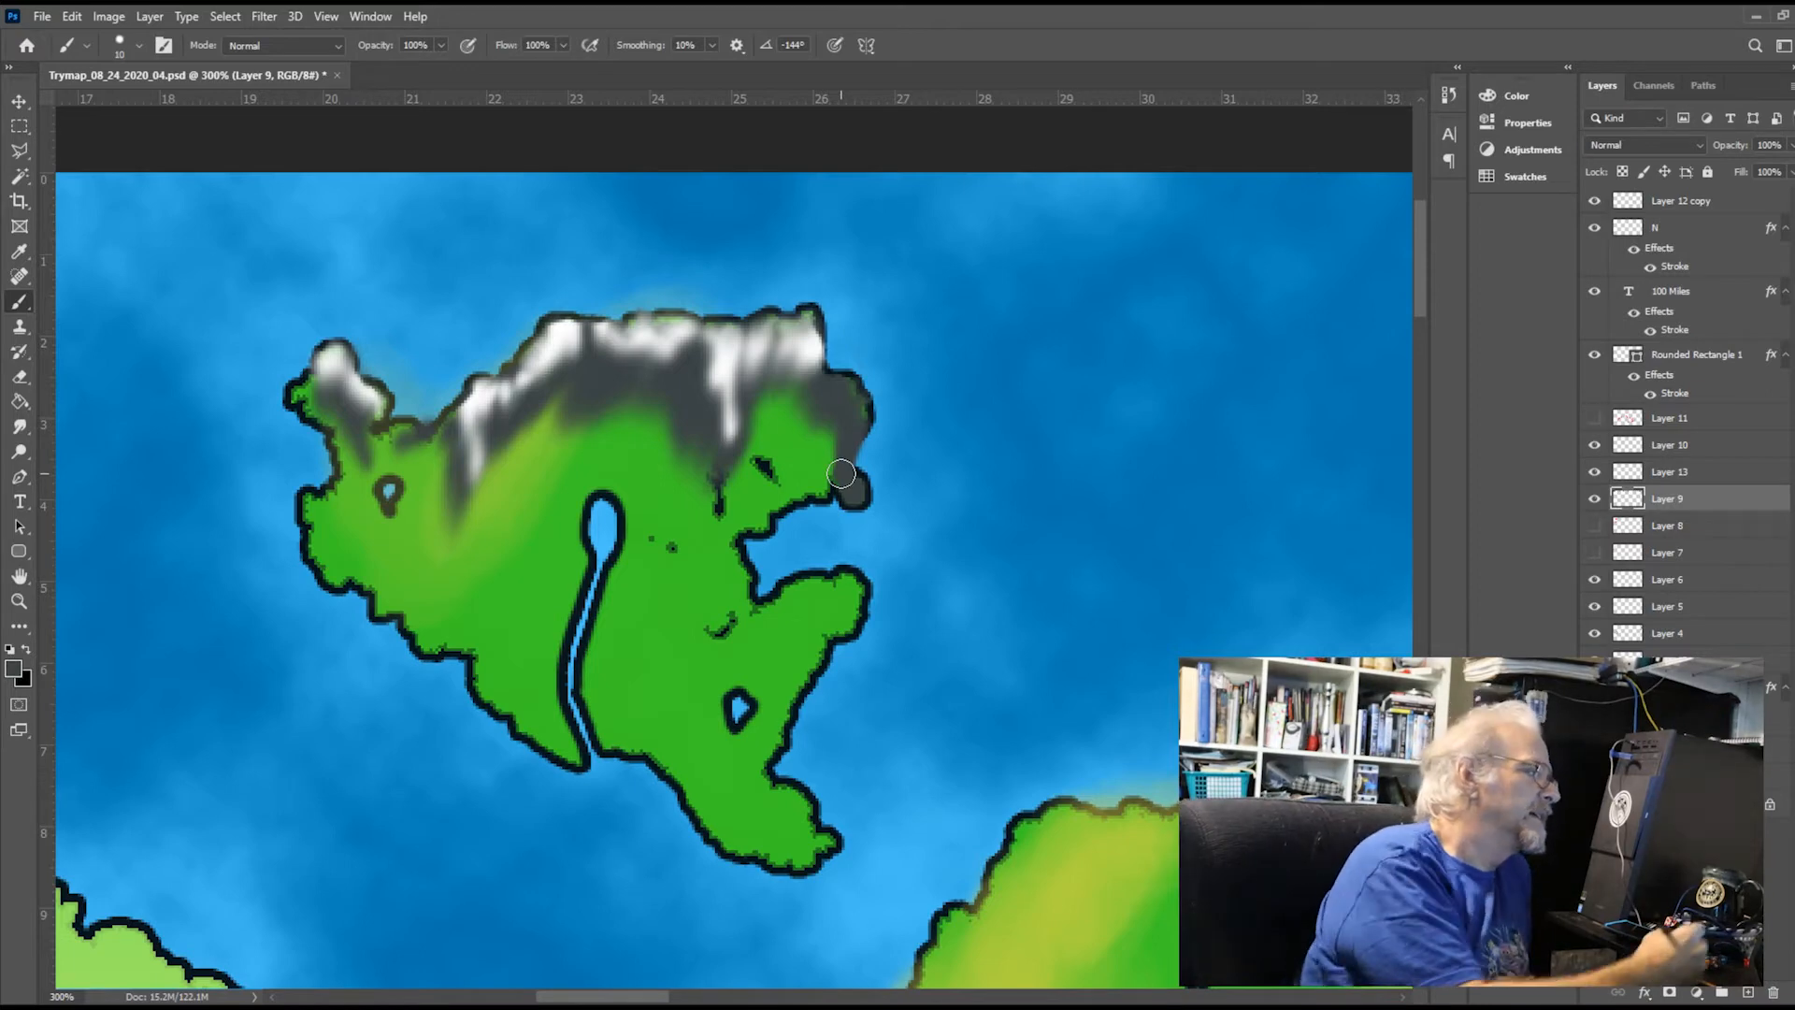
With a smaller brush, paint a lighter grey highlight up the island's northeastern ridge on Layer 9 and smudge it into the dark grey
key(i)
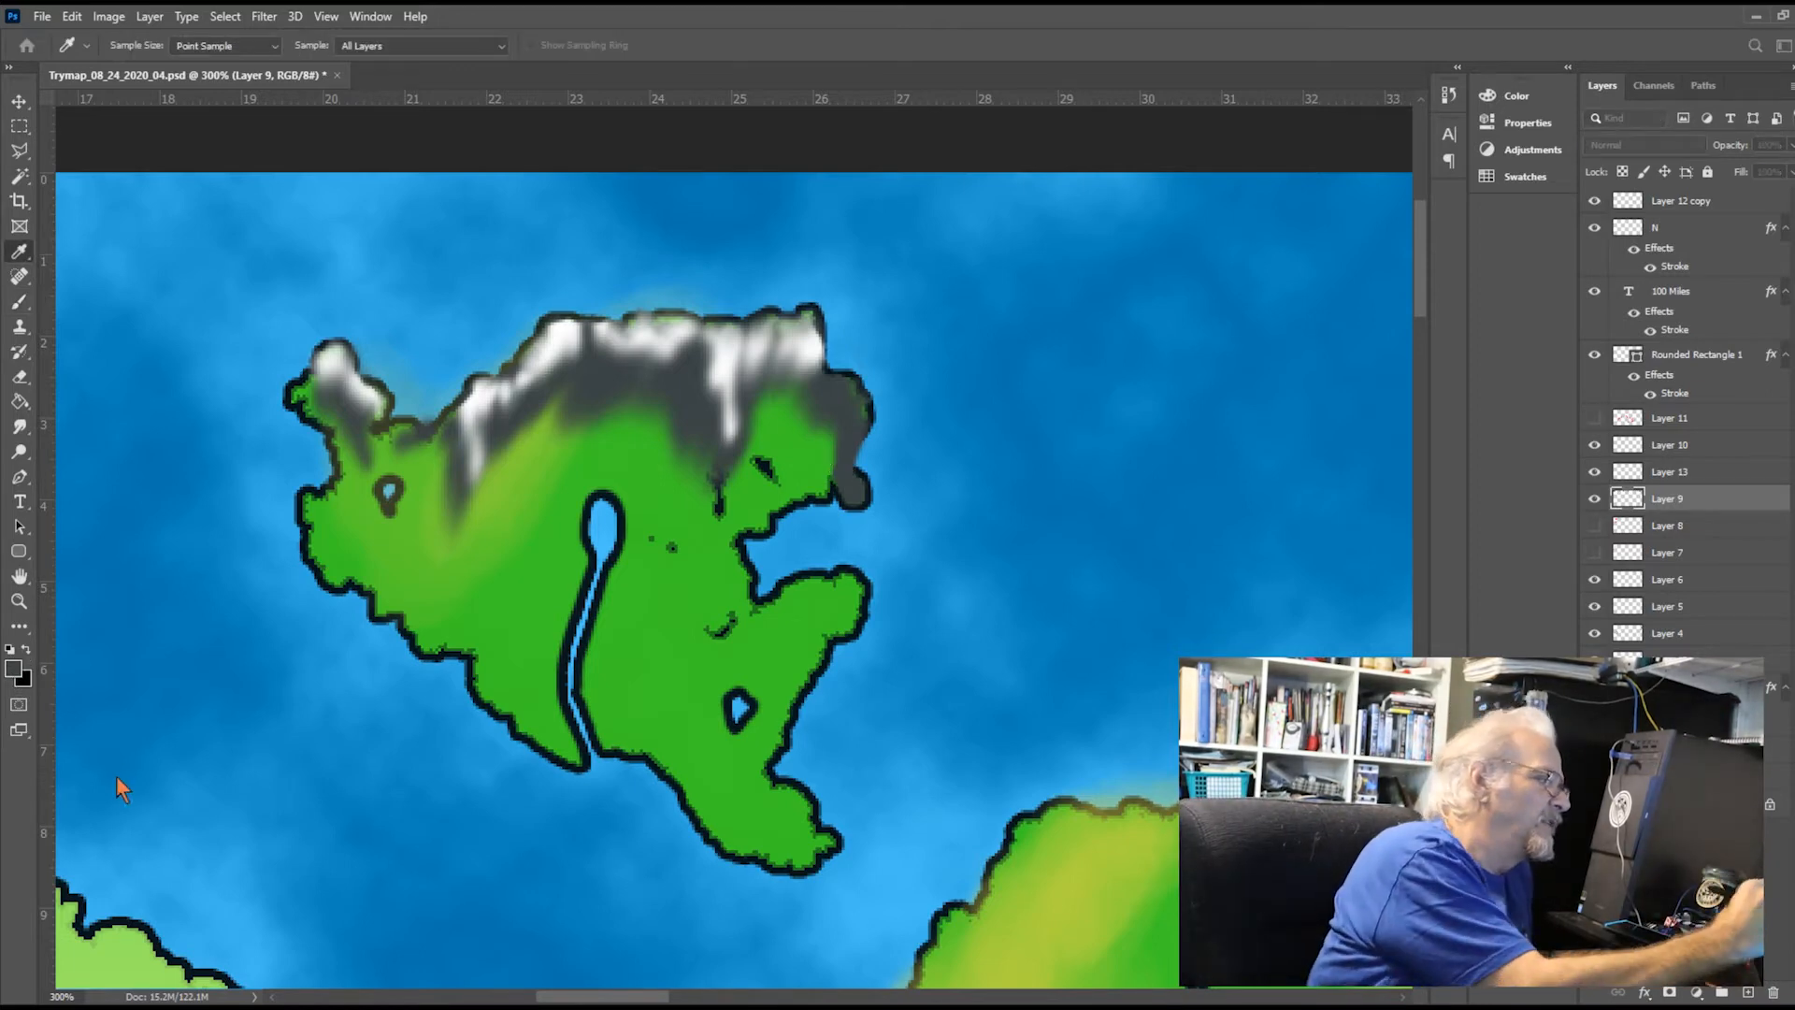
click(562, 617)
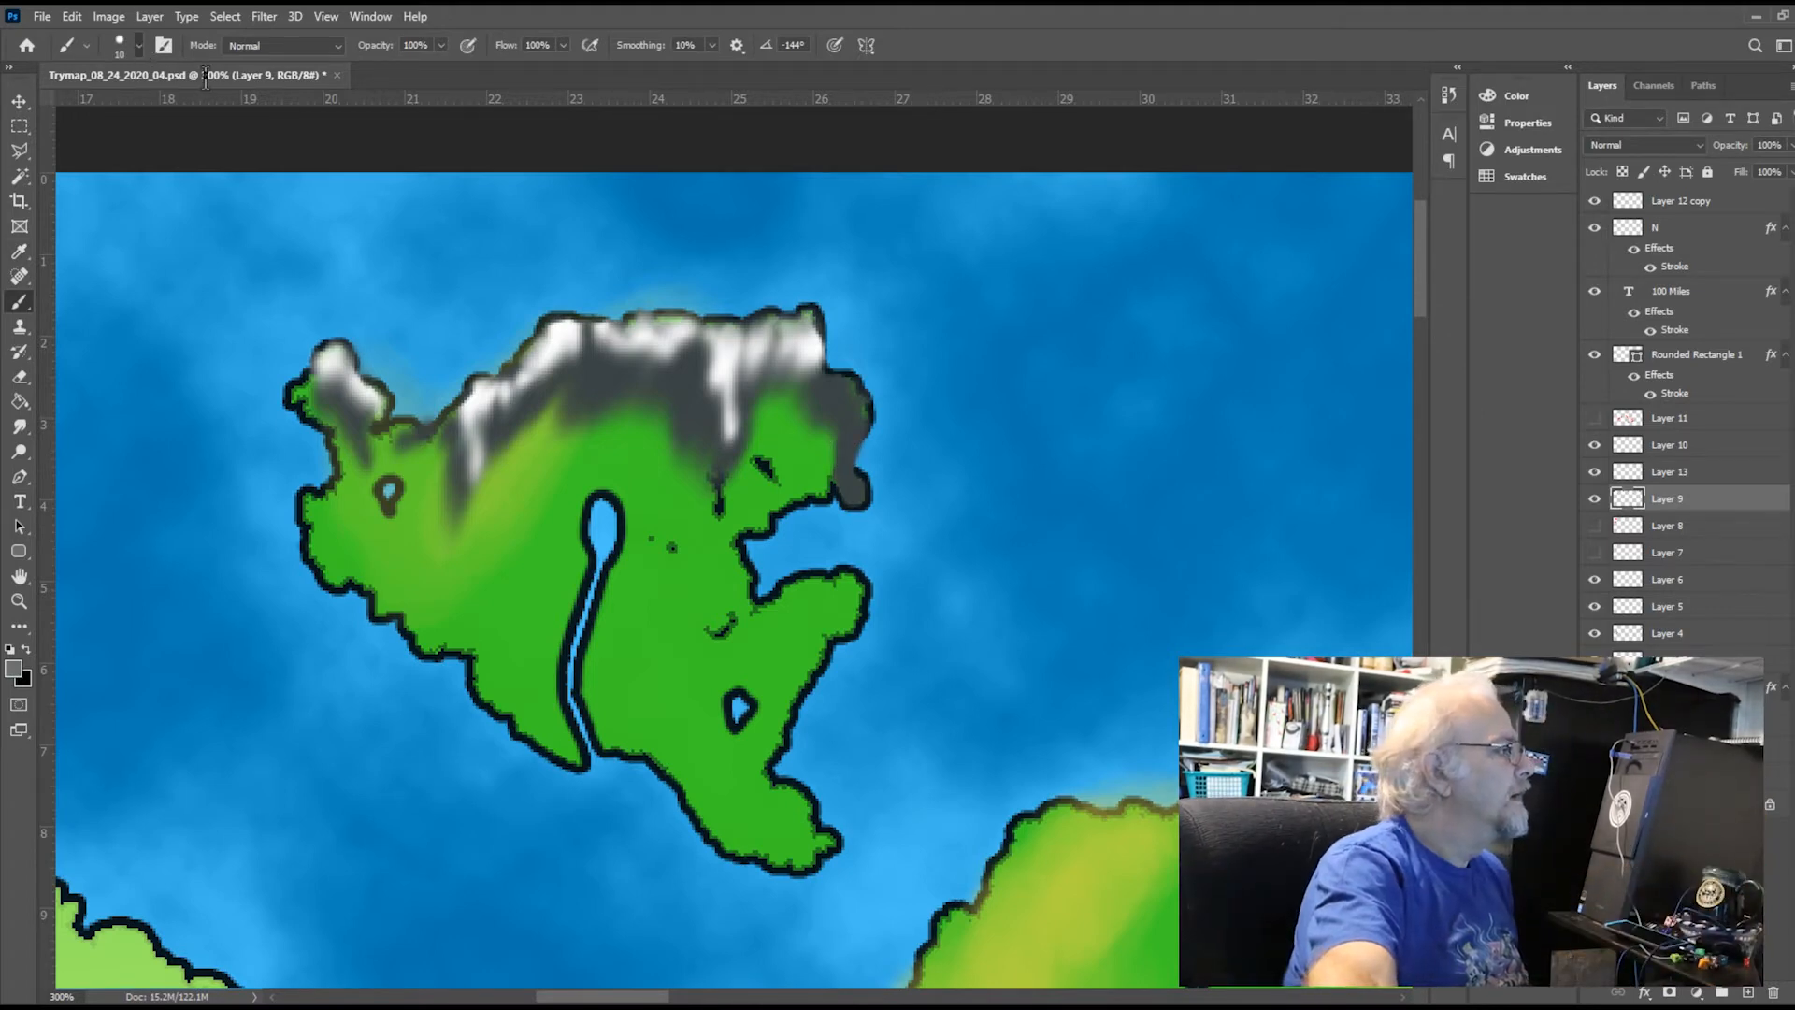
key(bracketleft)
key(bracketleft)
key(bracketleft)
key(bracketleft)
key(bracketleft)
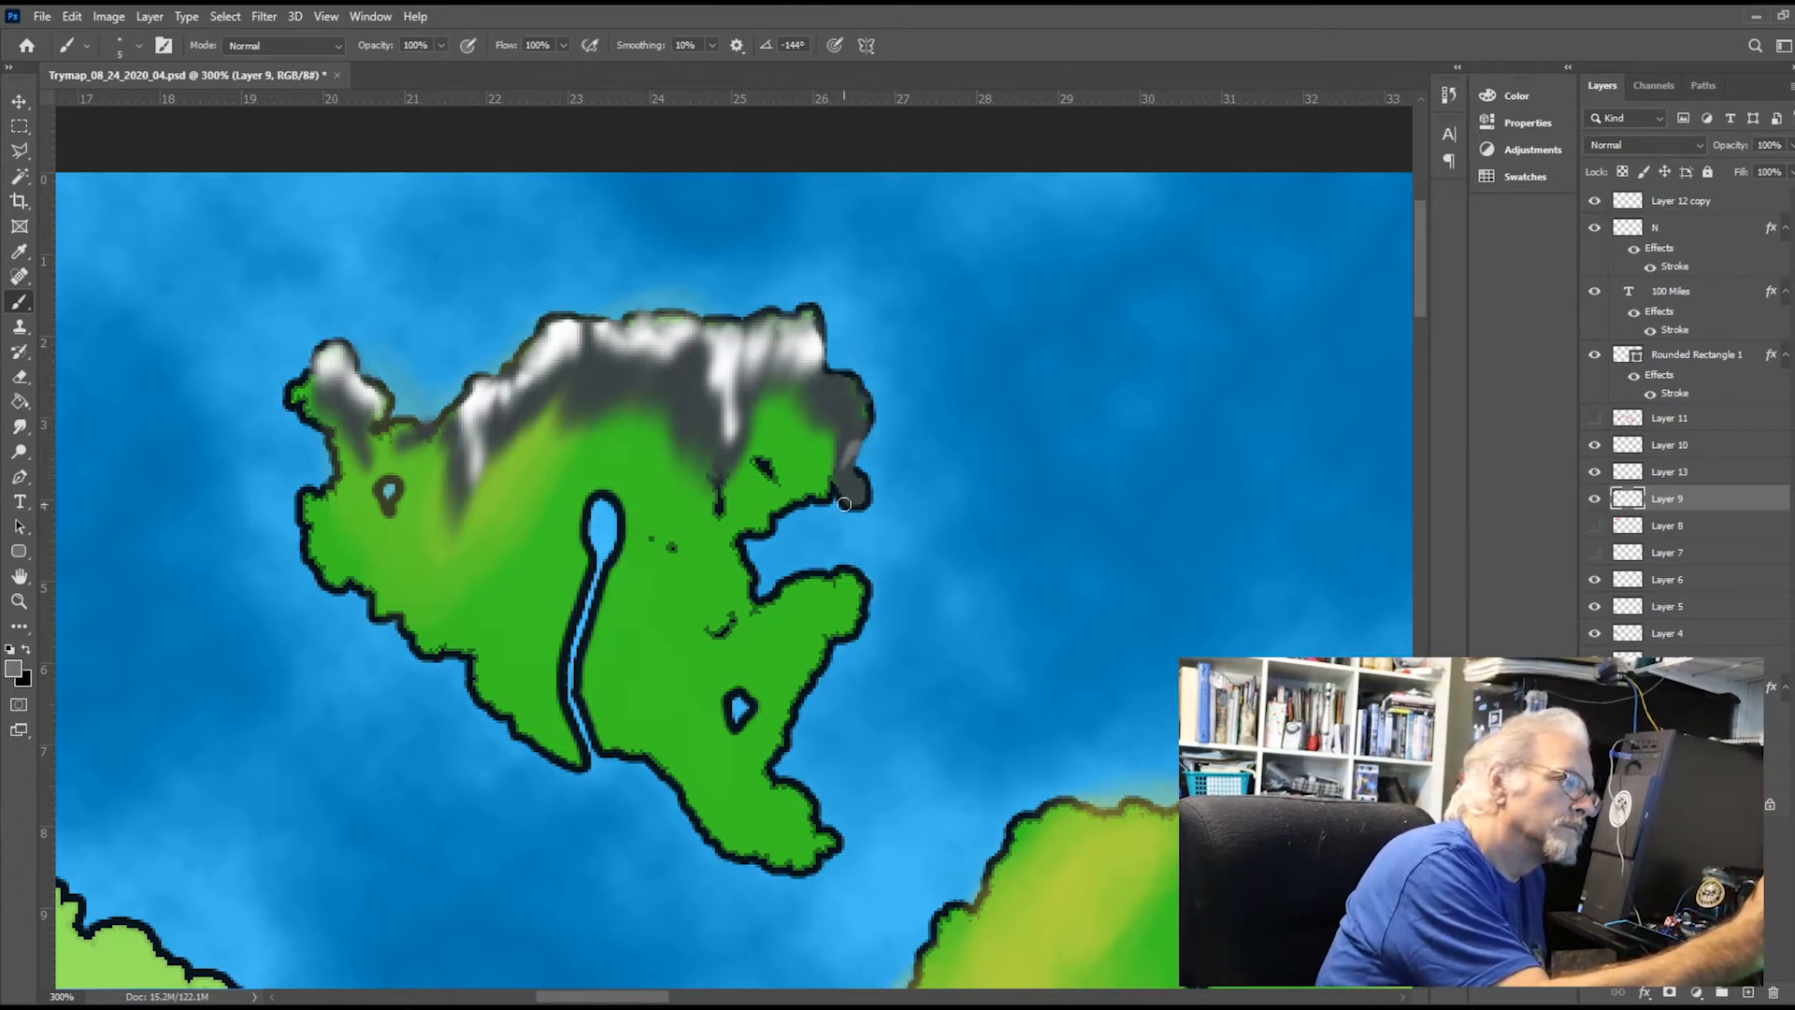
drag(850, 473, 868, 406)
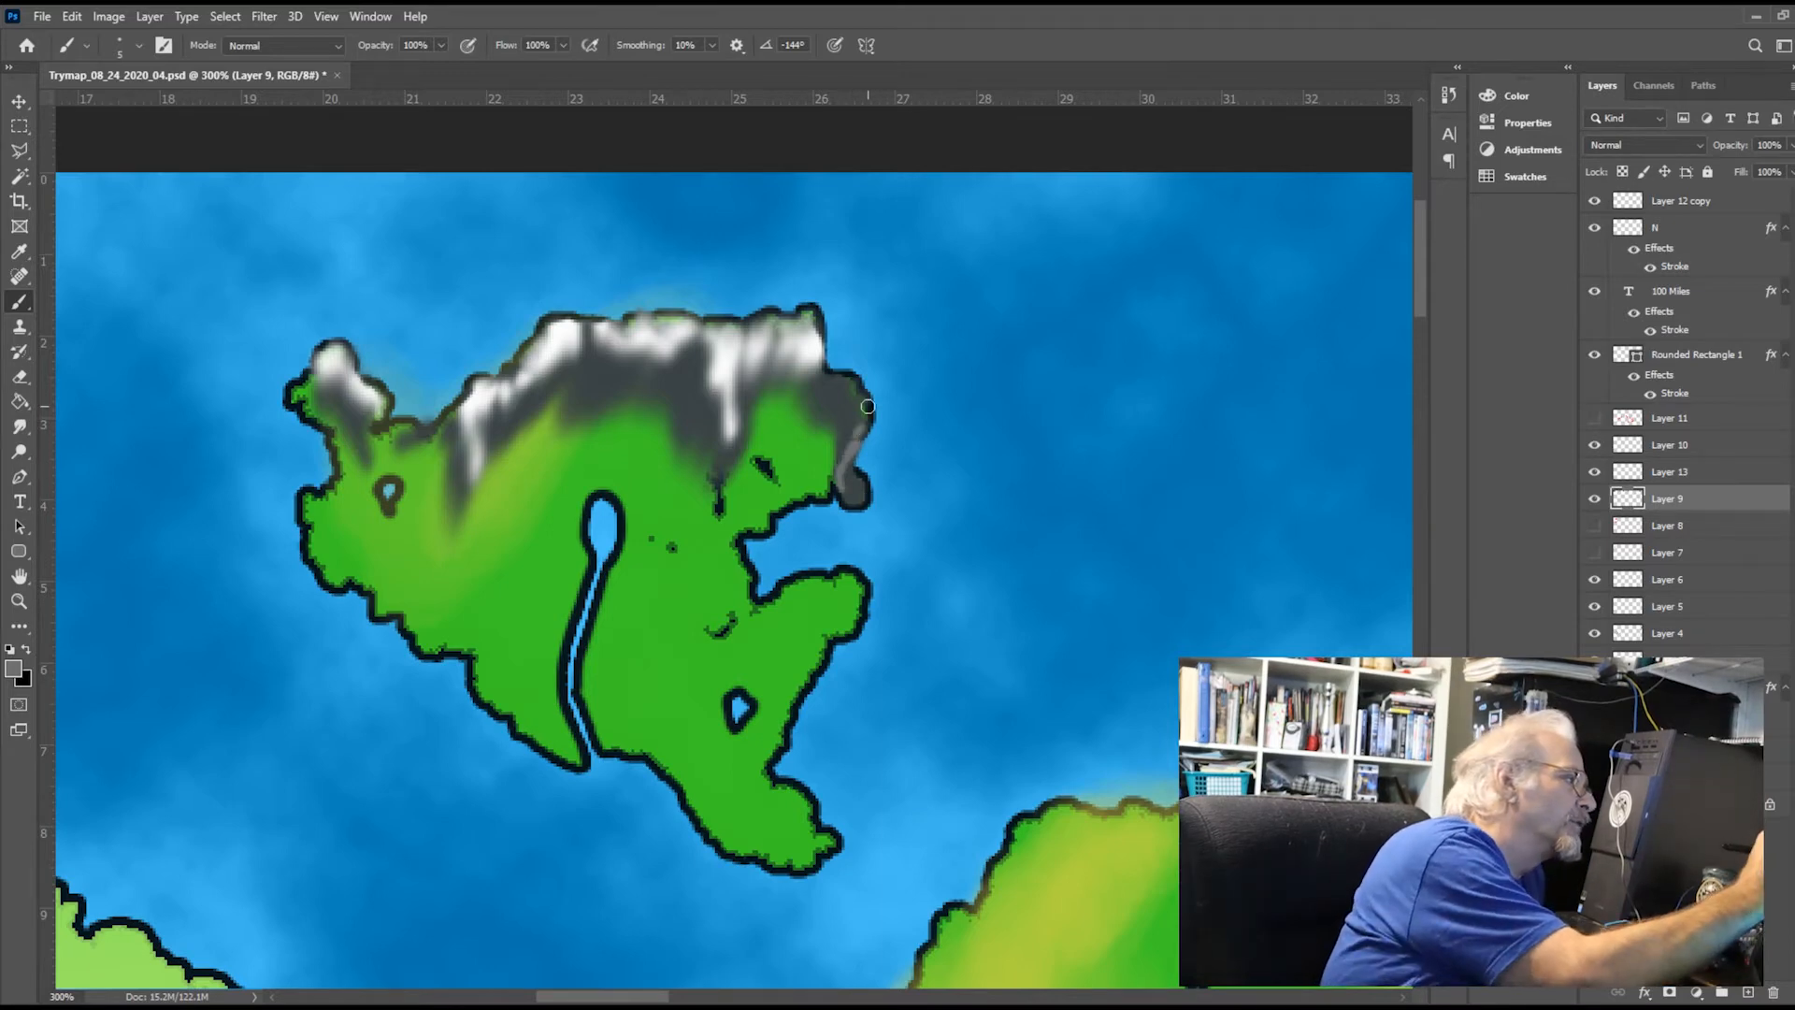
click(21, 427)
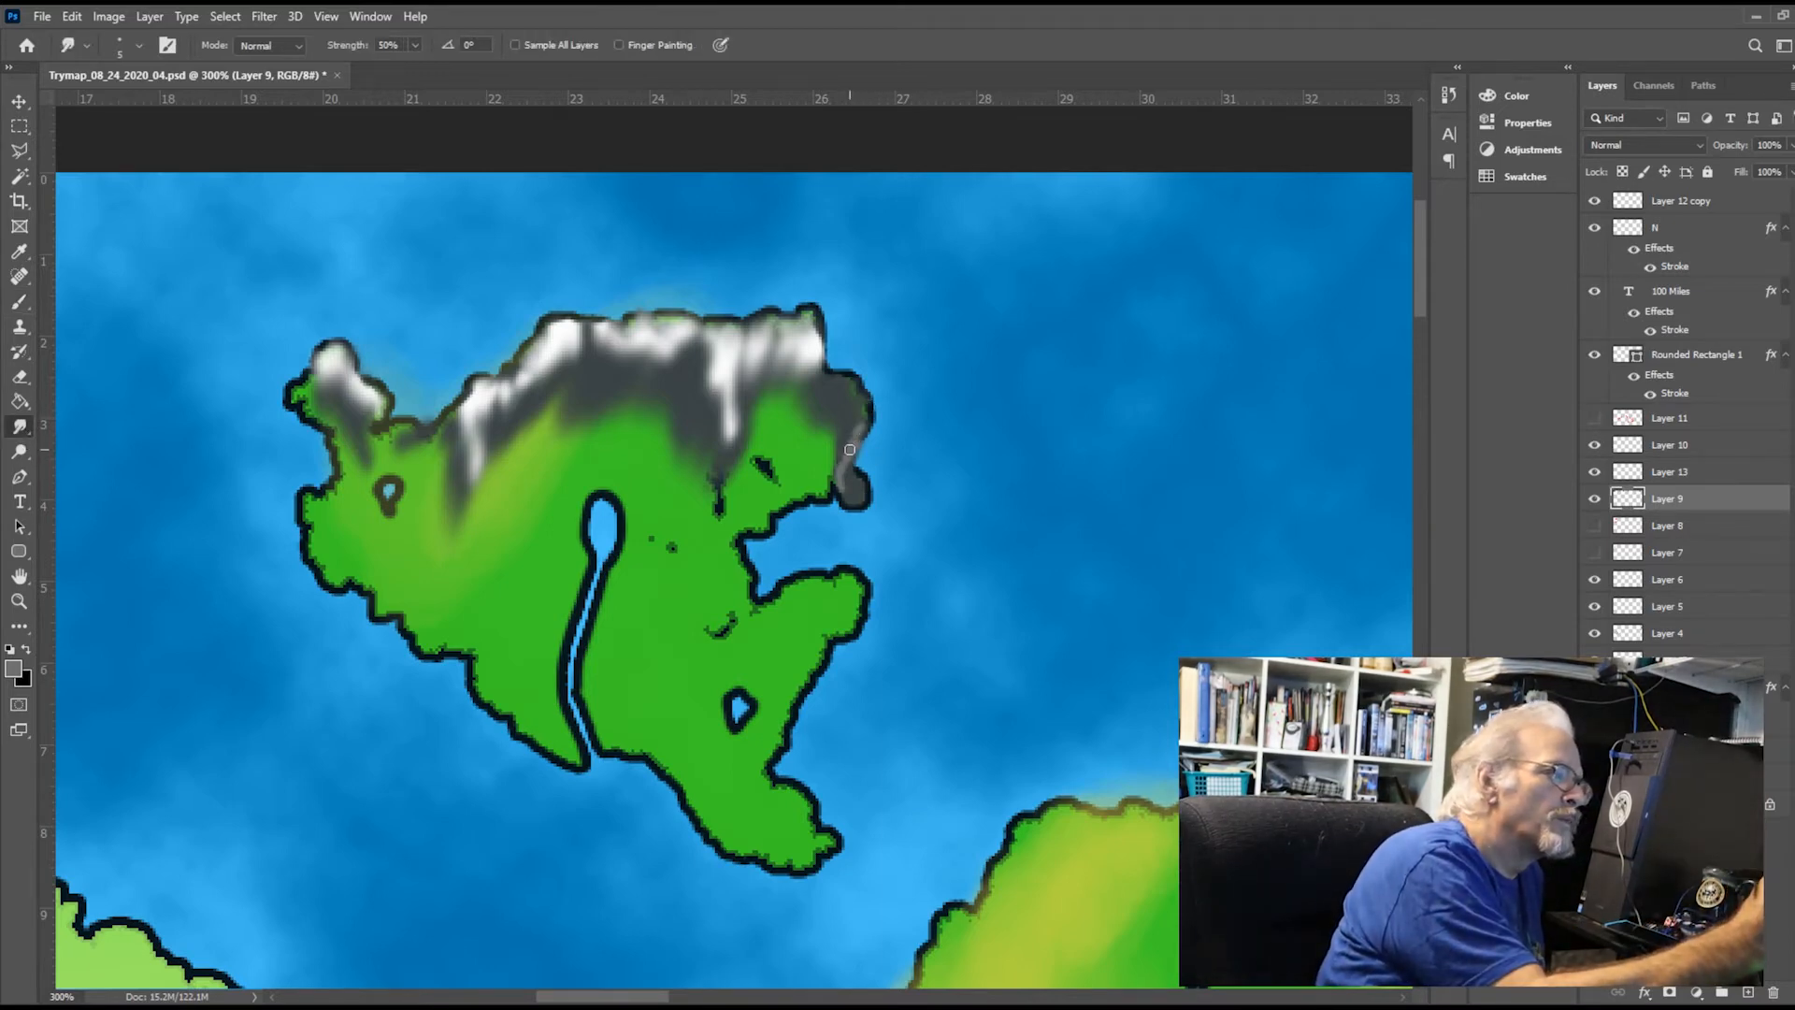
mouse_move(849, 450)
mouse_down()
mouse_move(848, 497)
mouse_move(857, 429)
mouse_up()
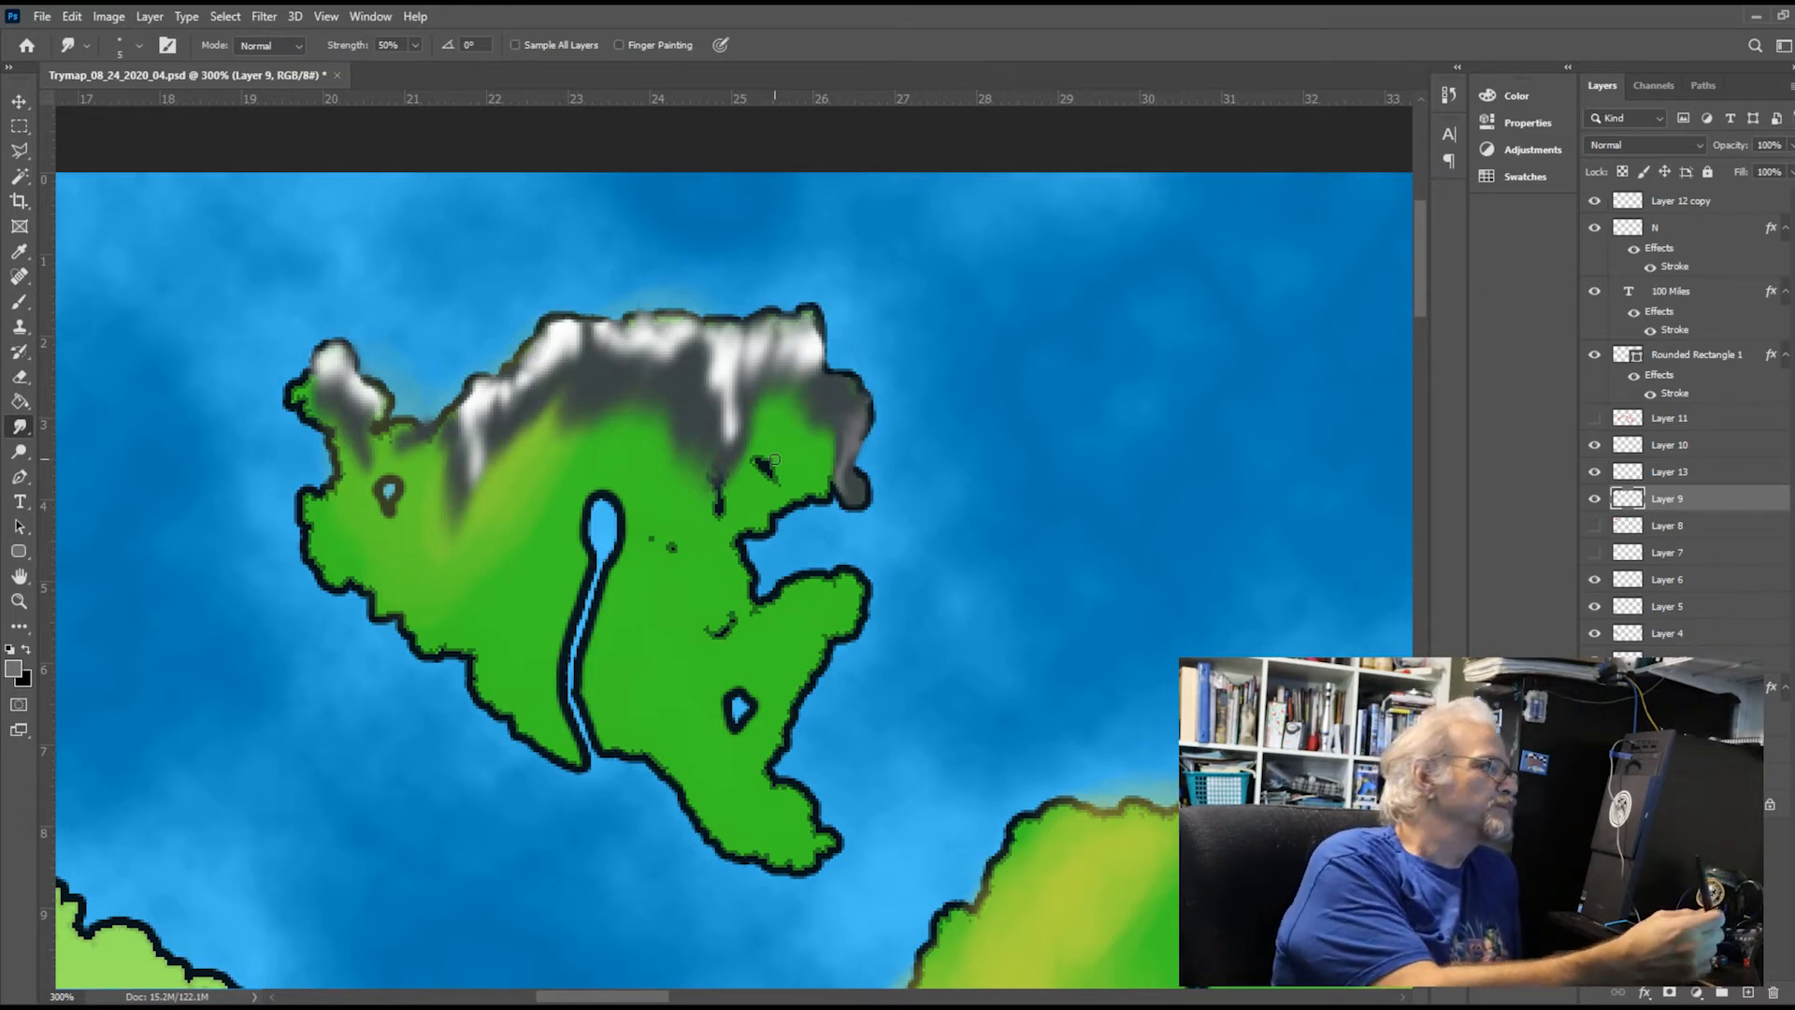
On a new layer above Layer 12 copy, draw a grey arrow pointing at the northeastern headland and hide that layer
click(1722, 202)
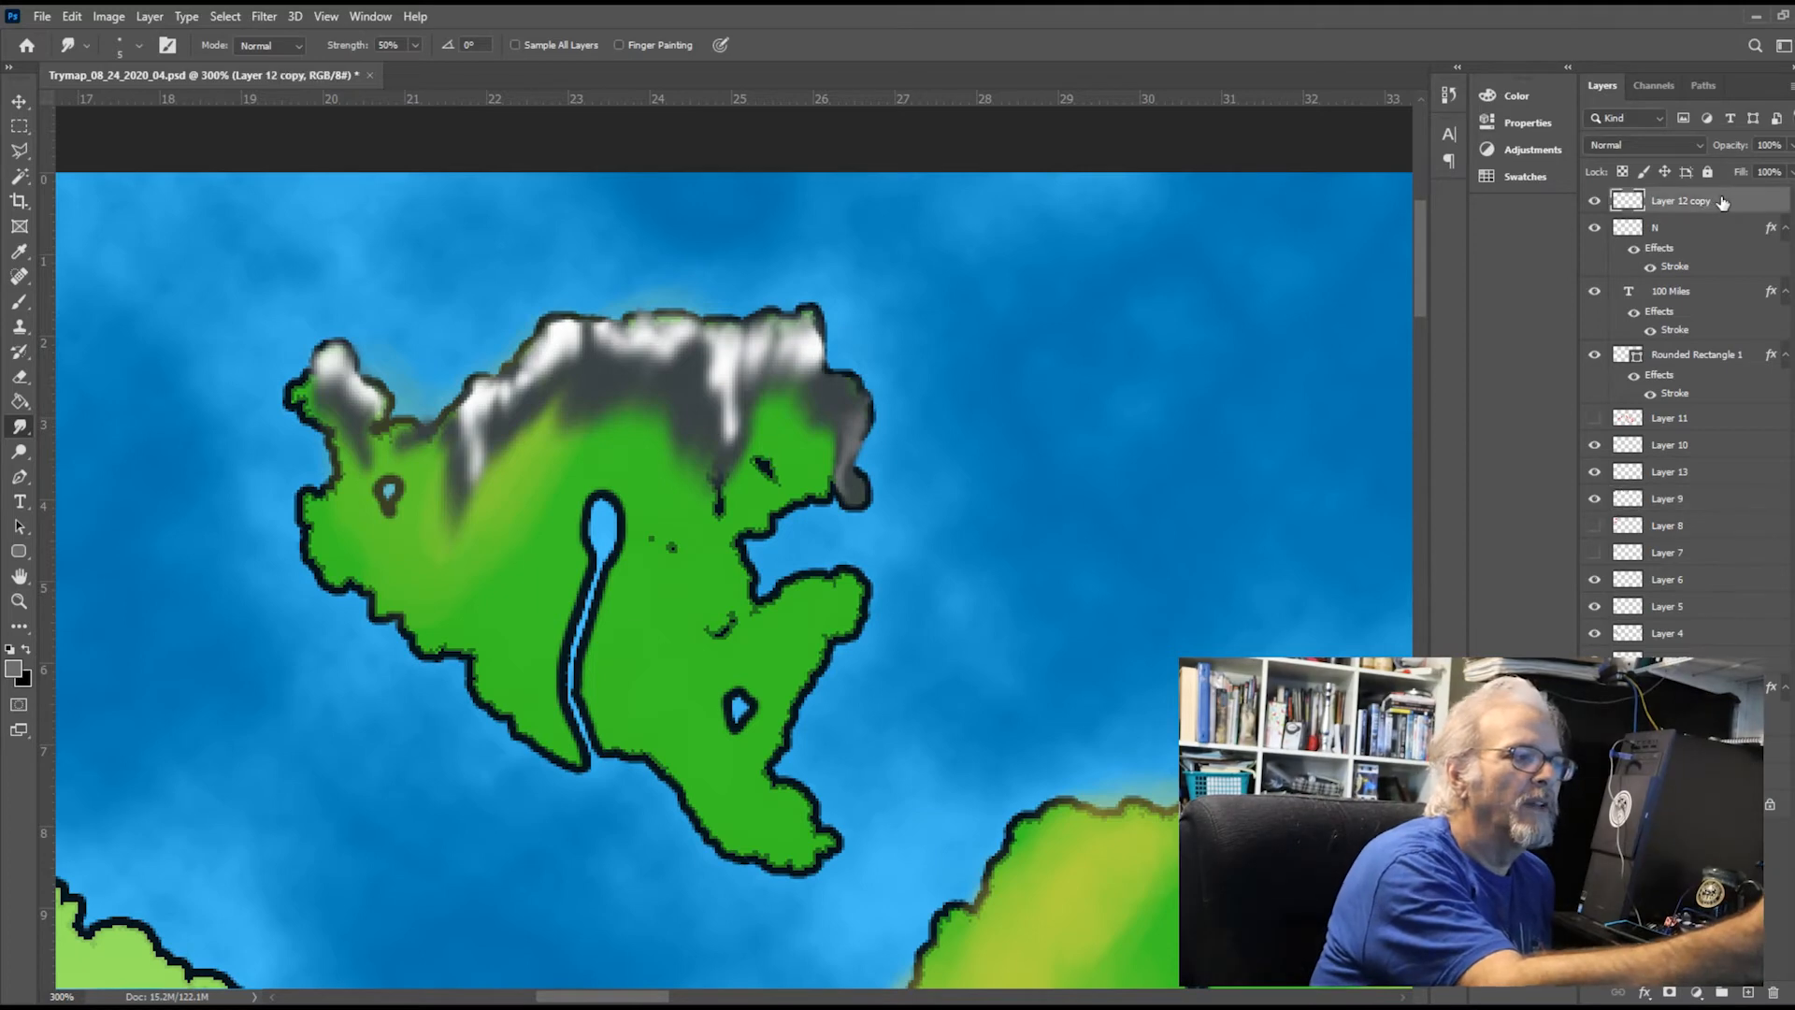
click(1745, 992)
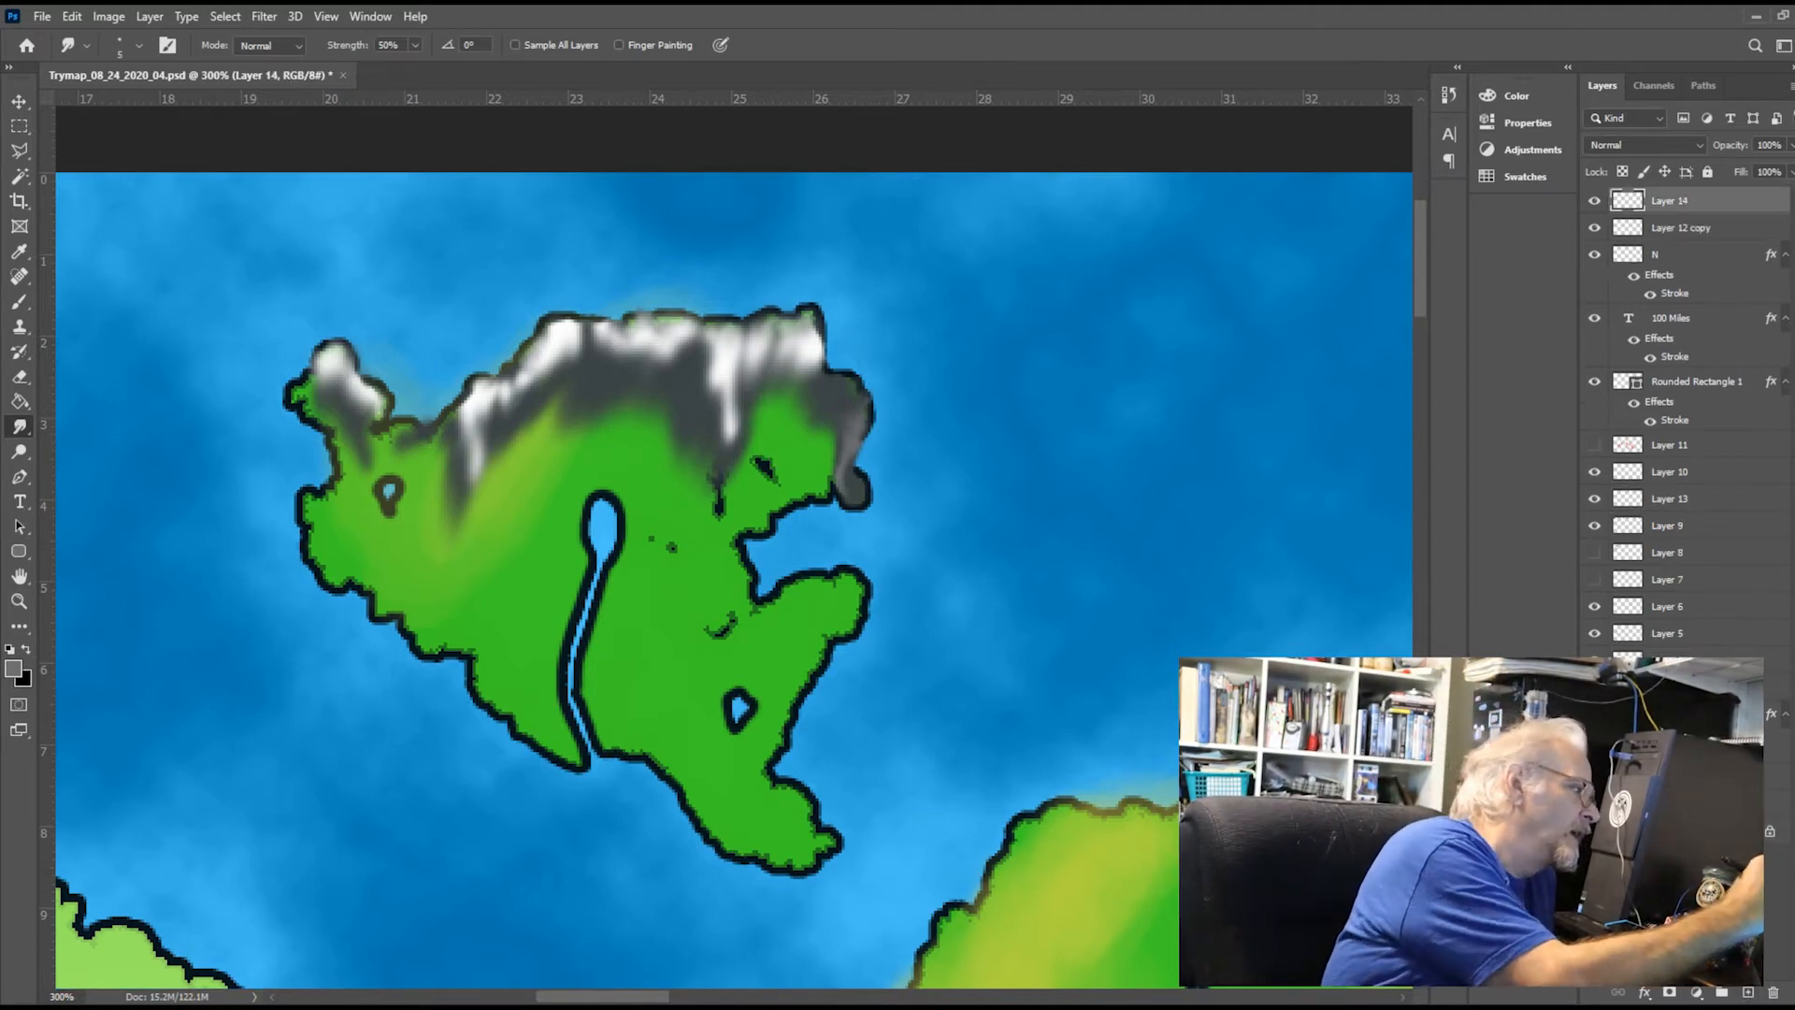
key(i)
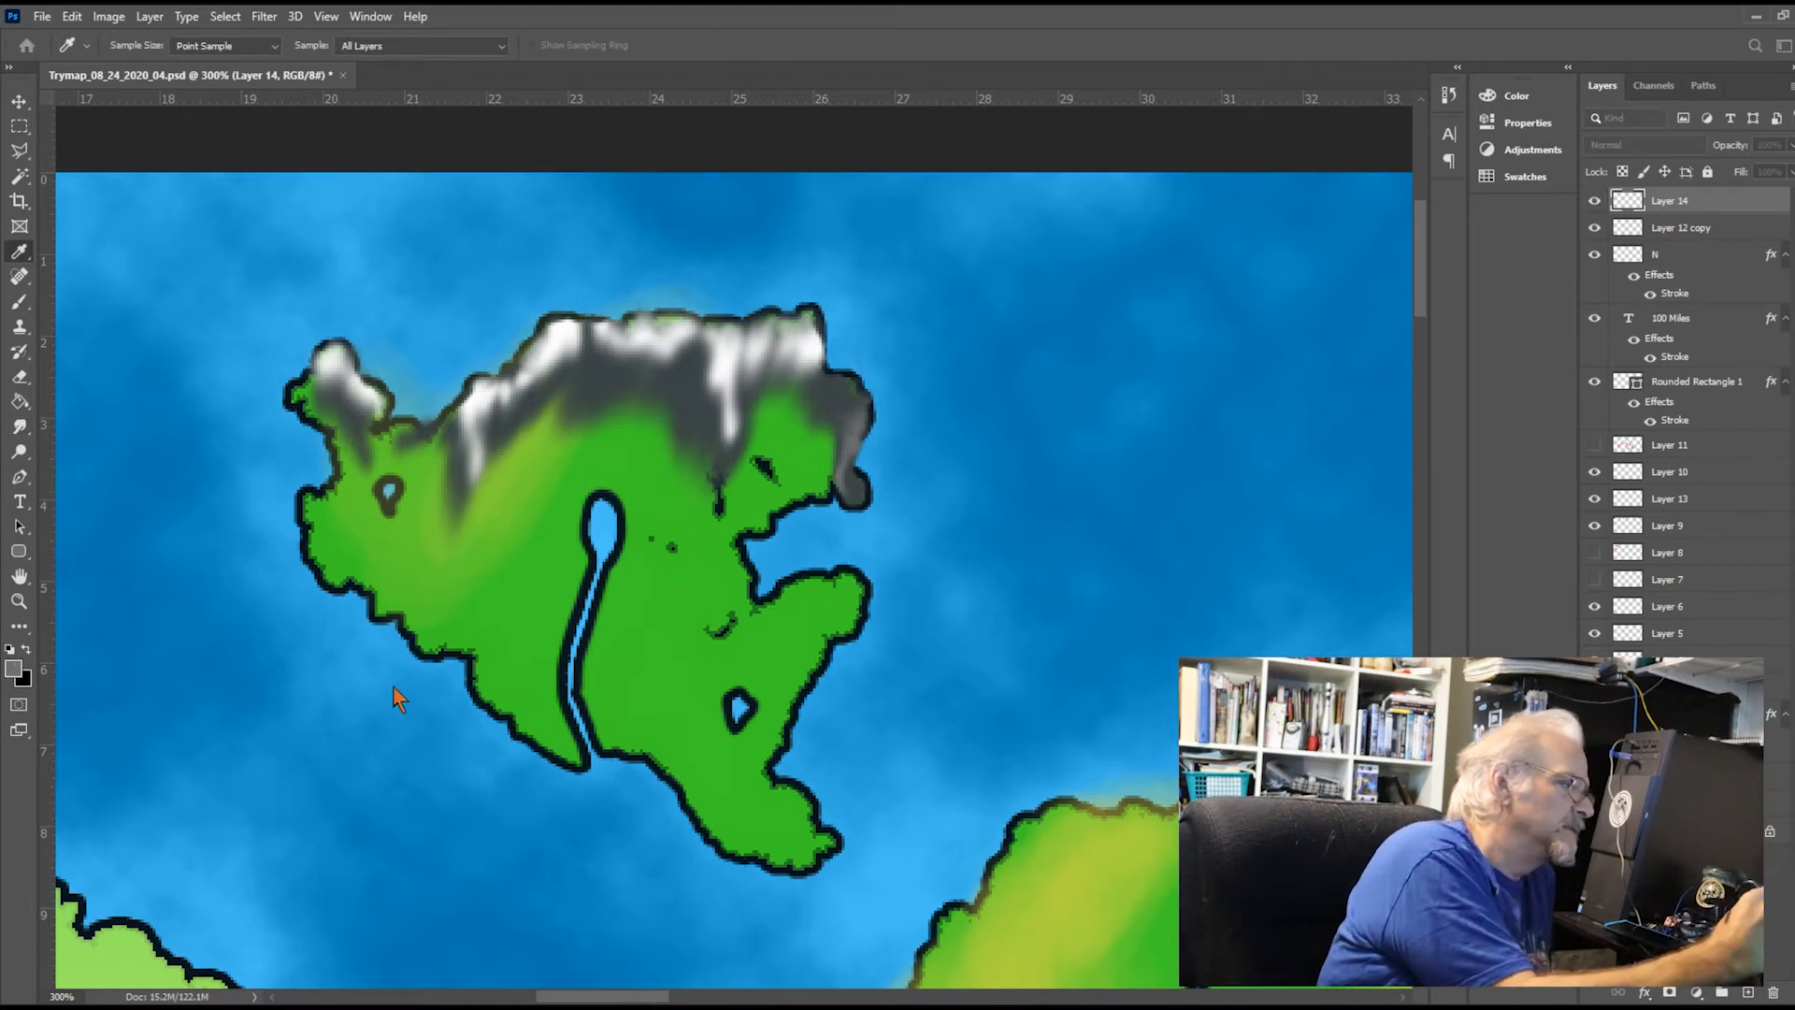
click(564, 629)
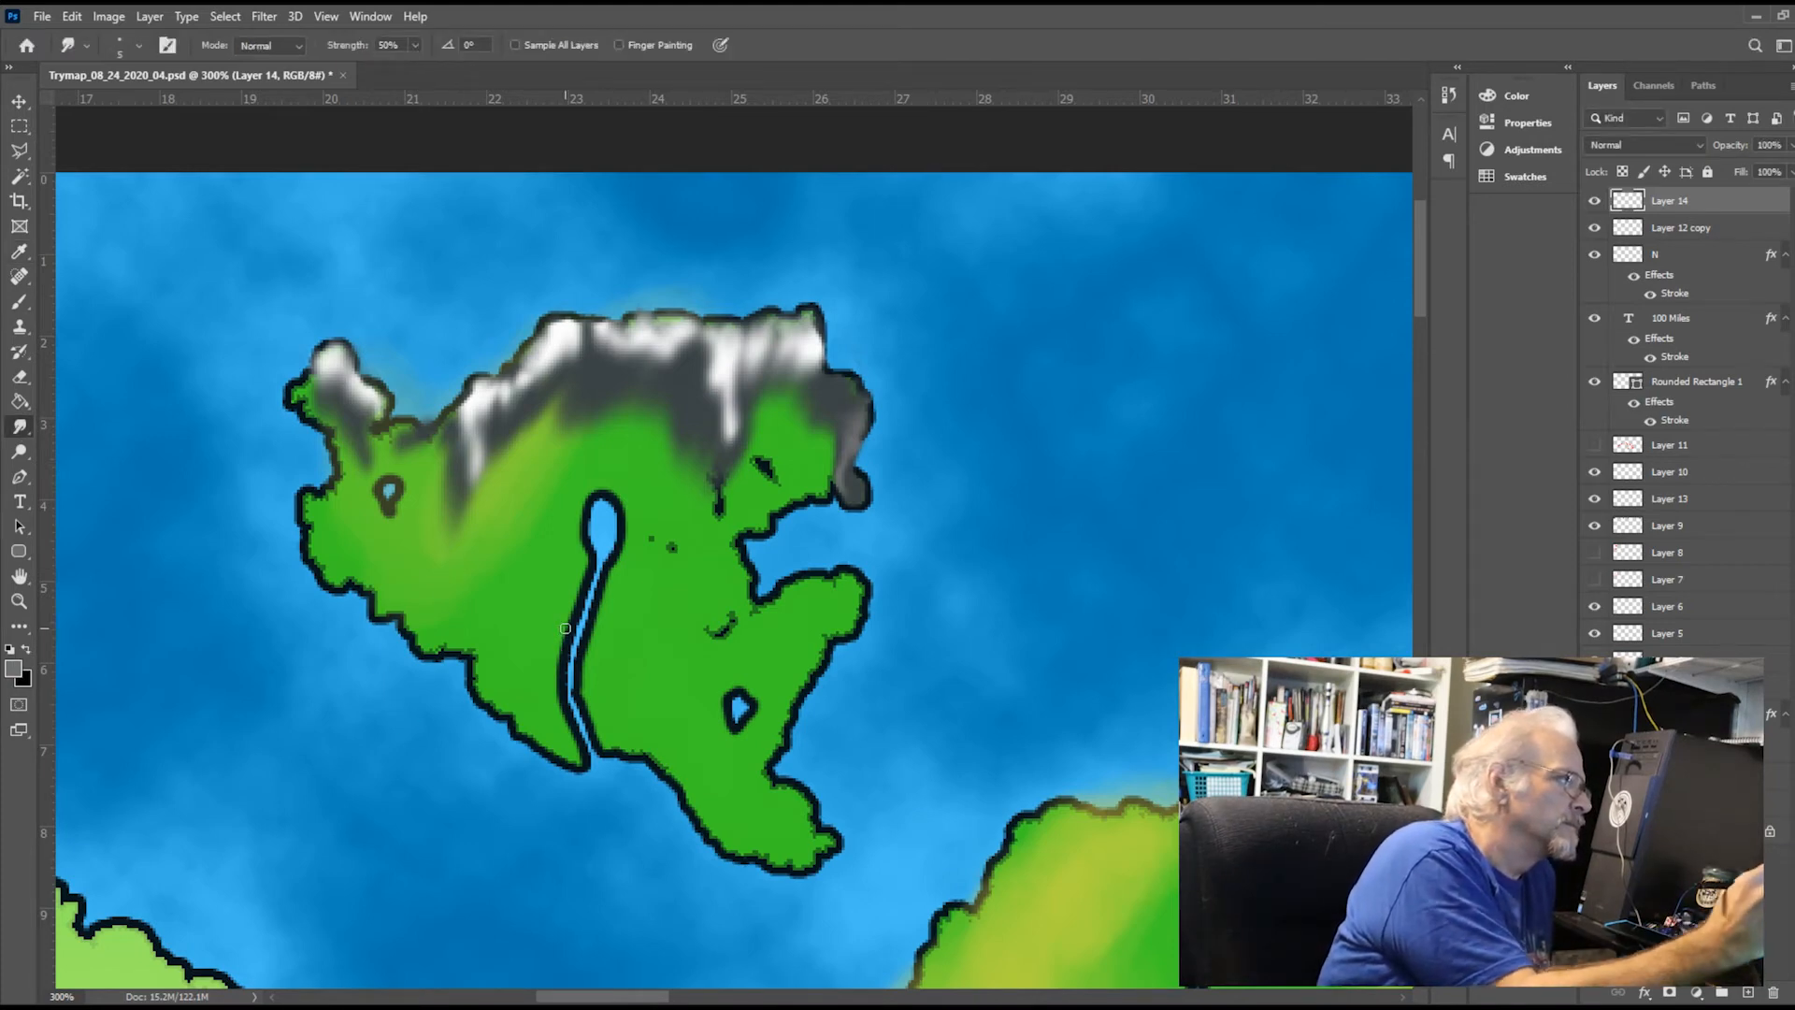
click(18, 301)
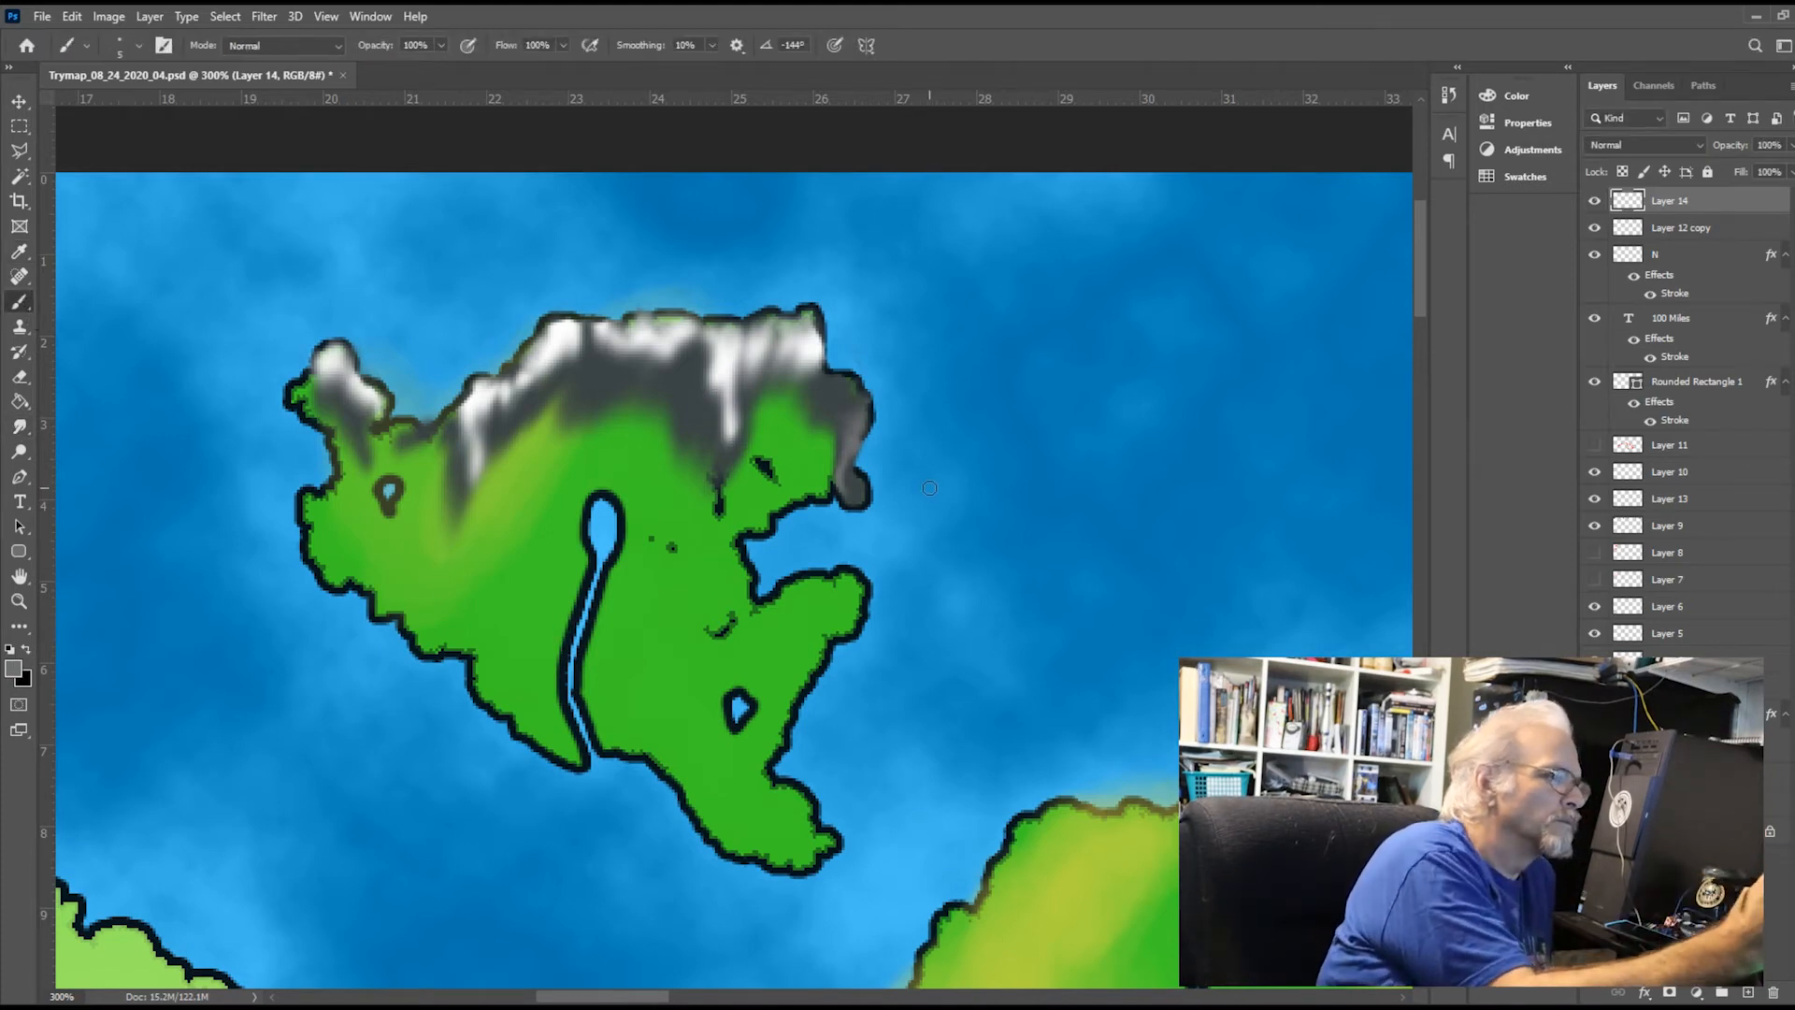
drag(905, 476, 1002, 421)
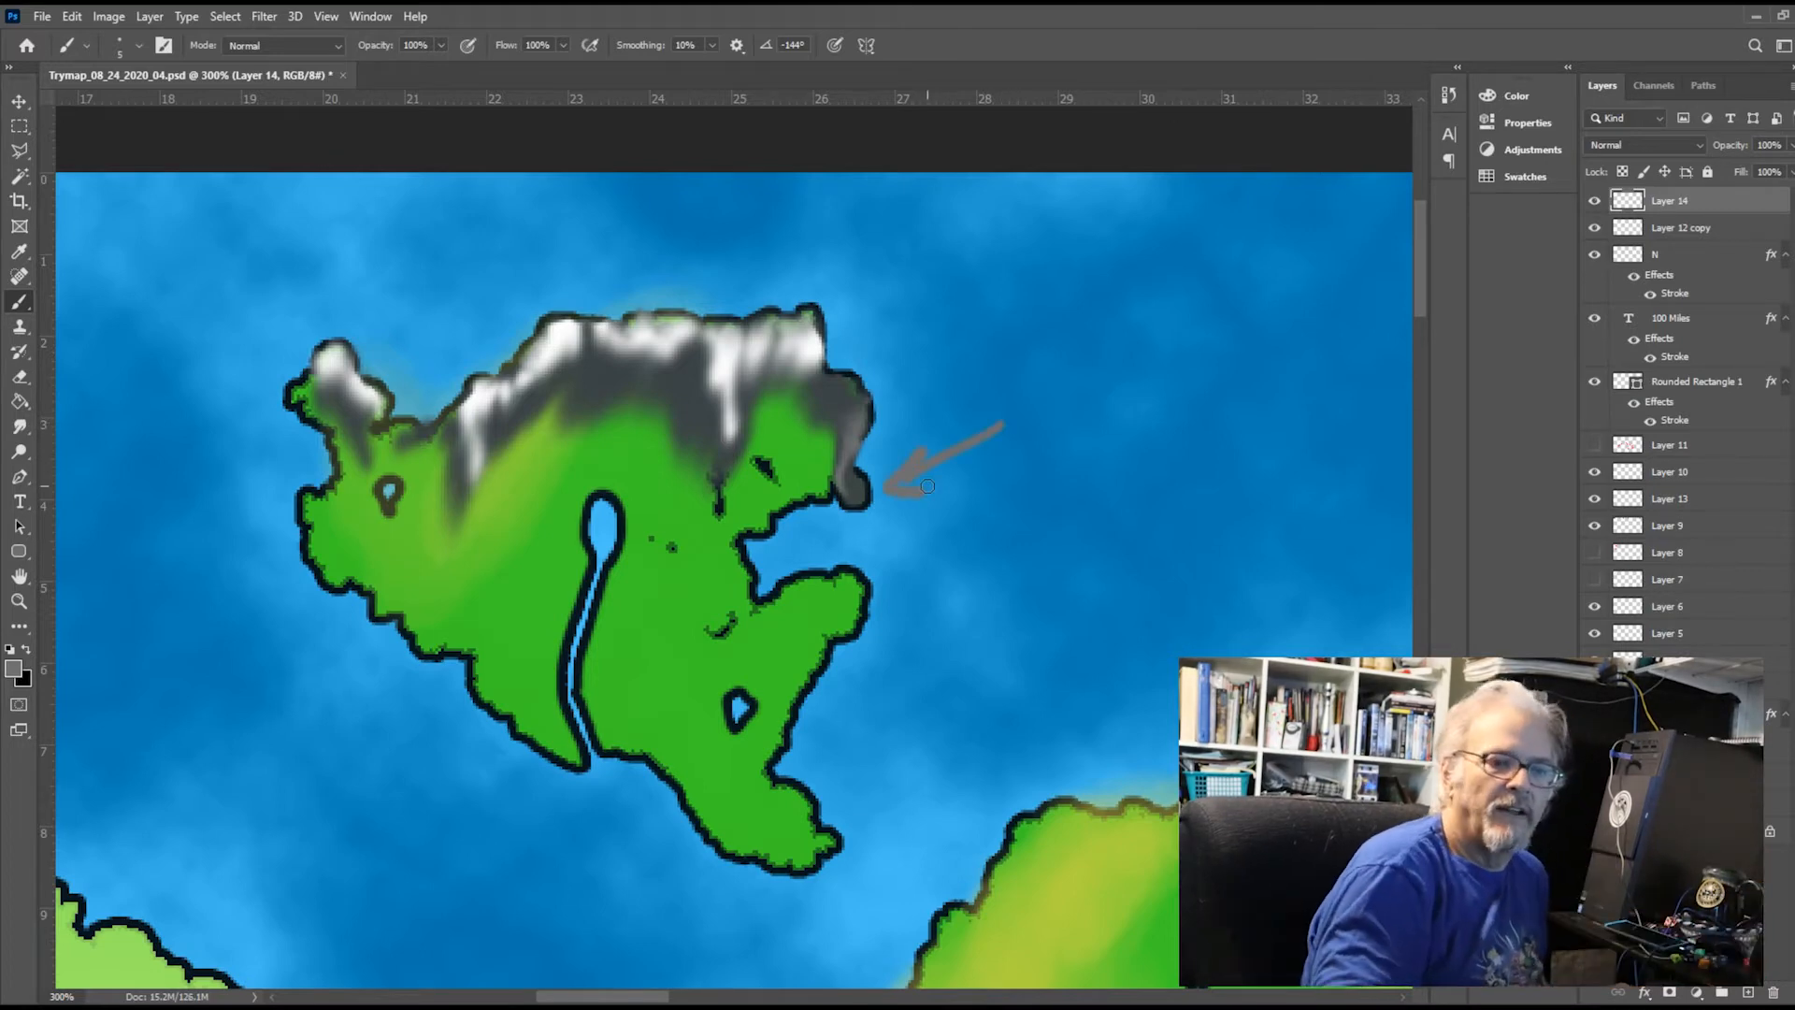
click(1594, 200)
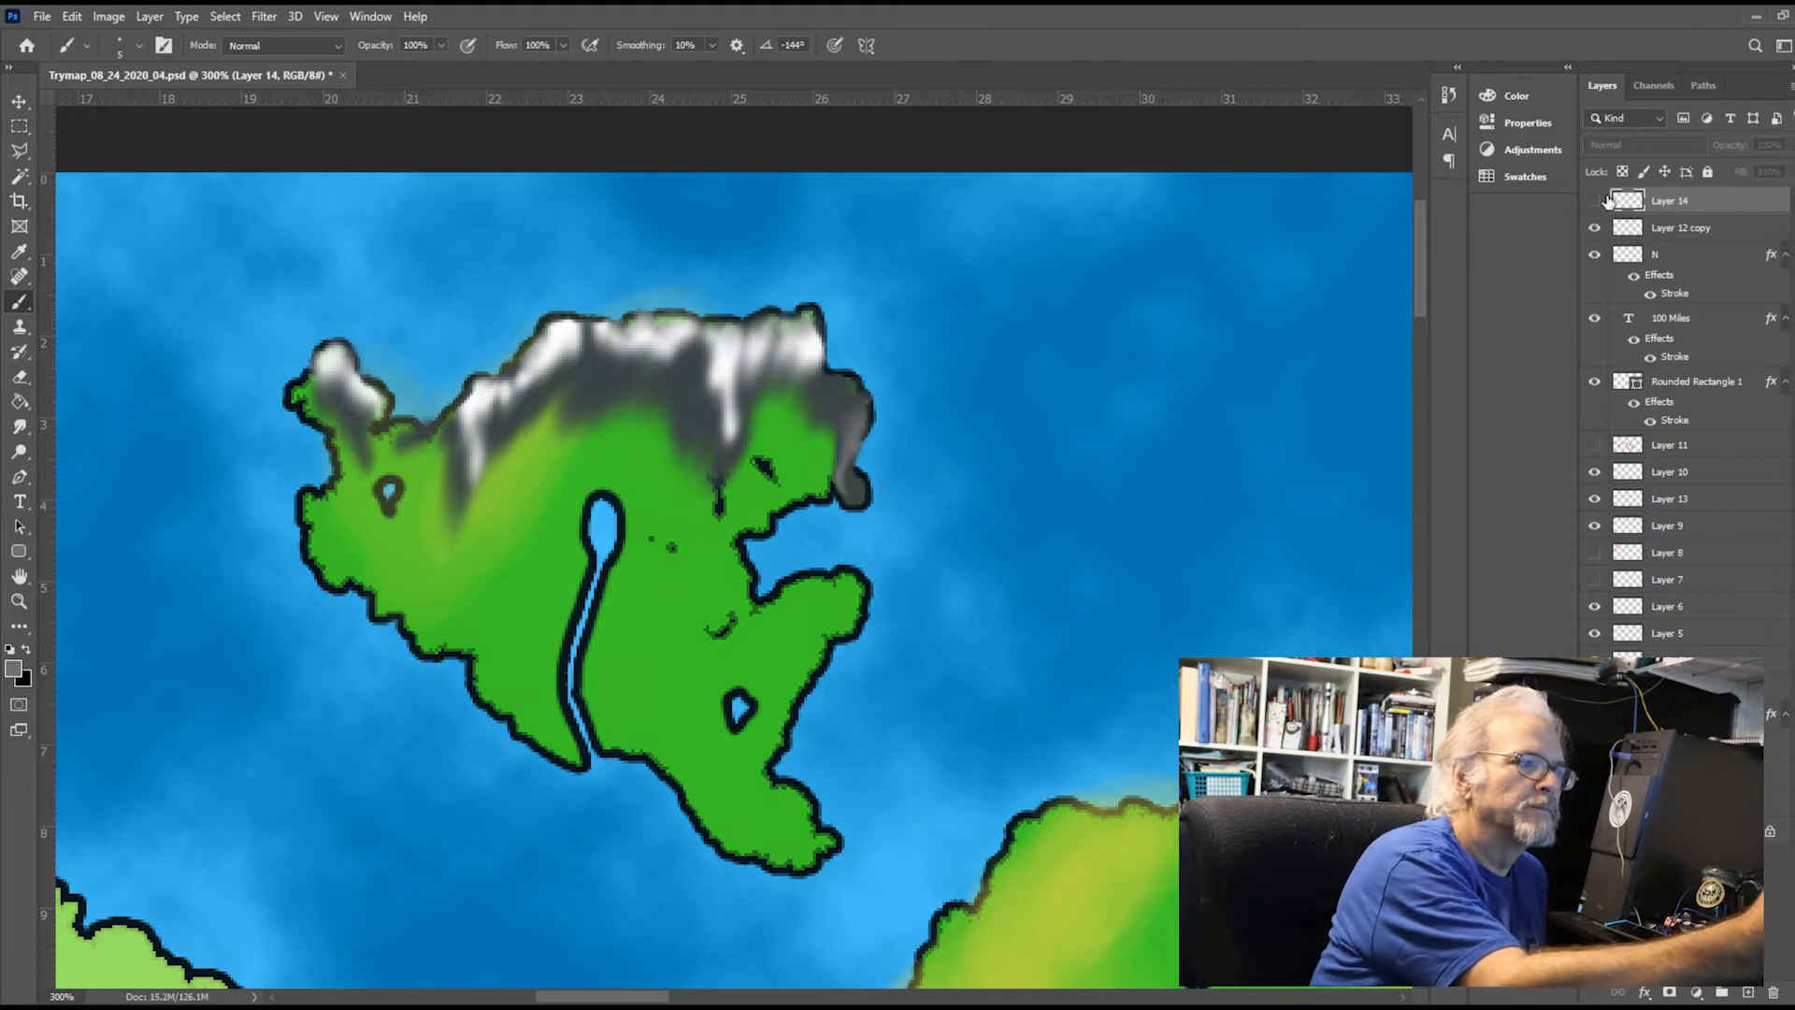
On a new layer above Layer 14, draw a bright red arrow in the sea pointing at the northeastern headland
click(1743, 991)
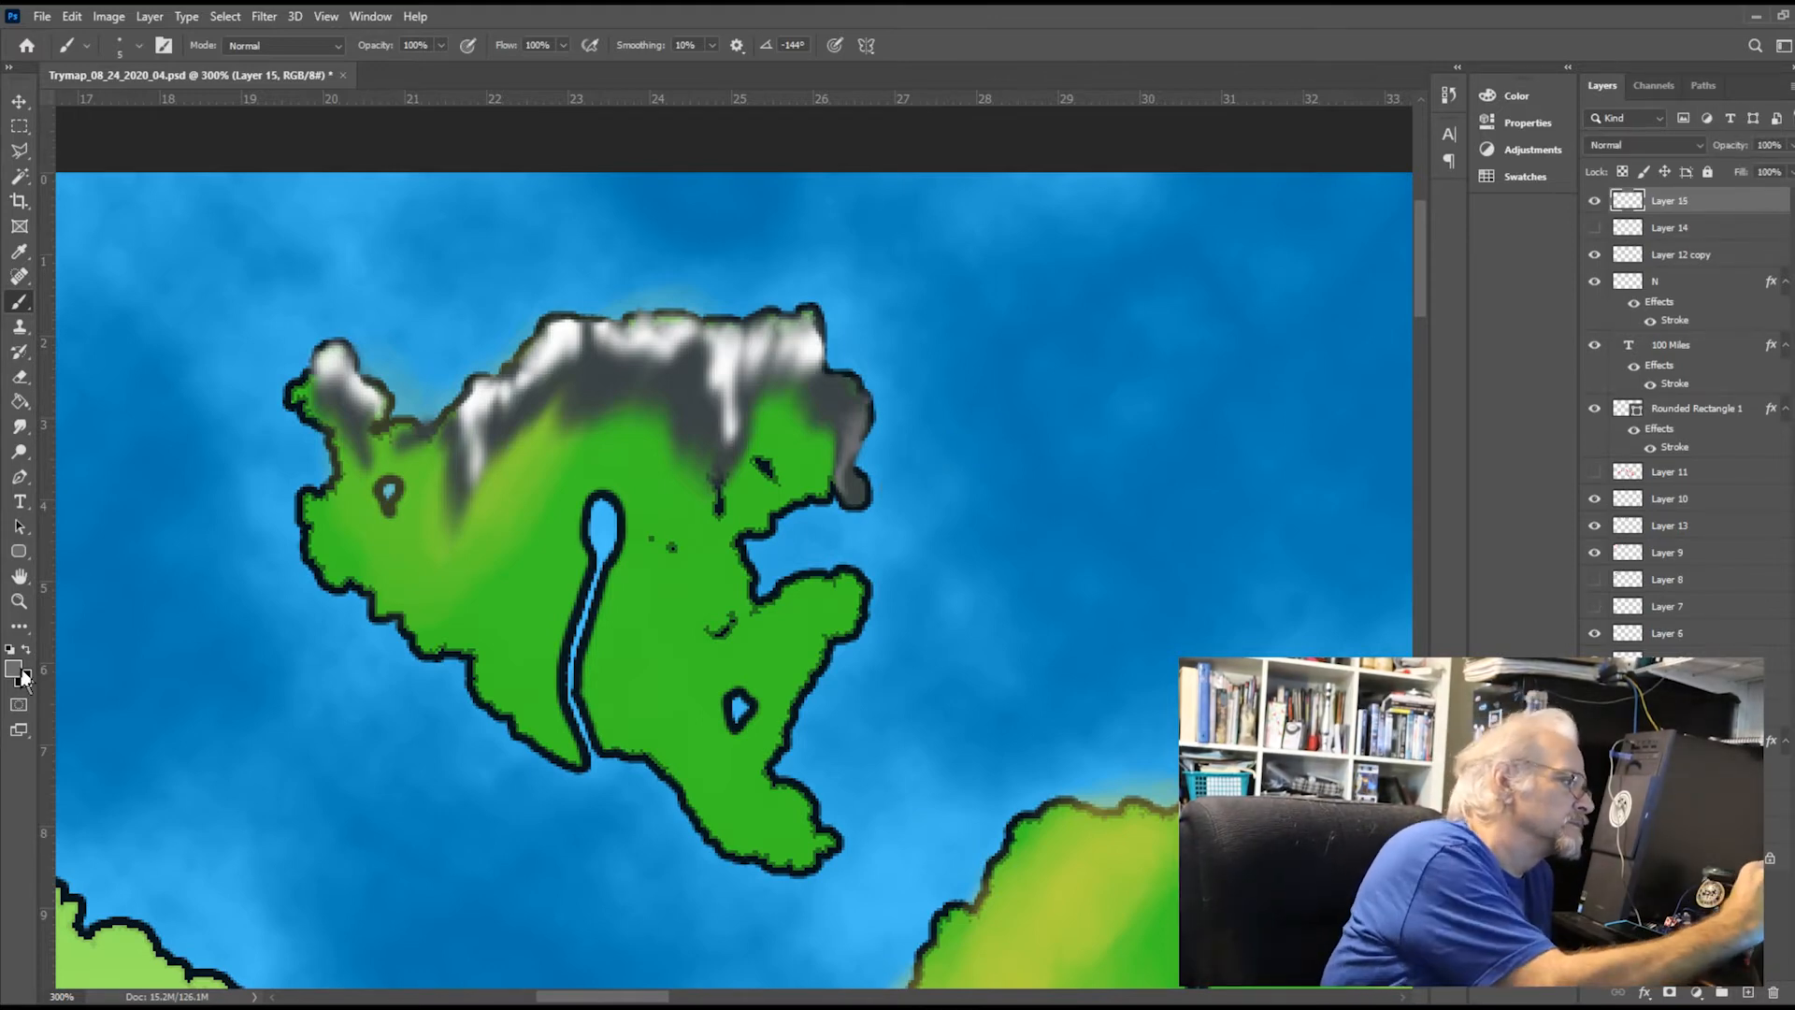
key(i)
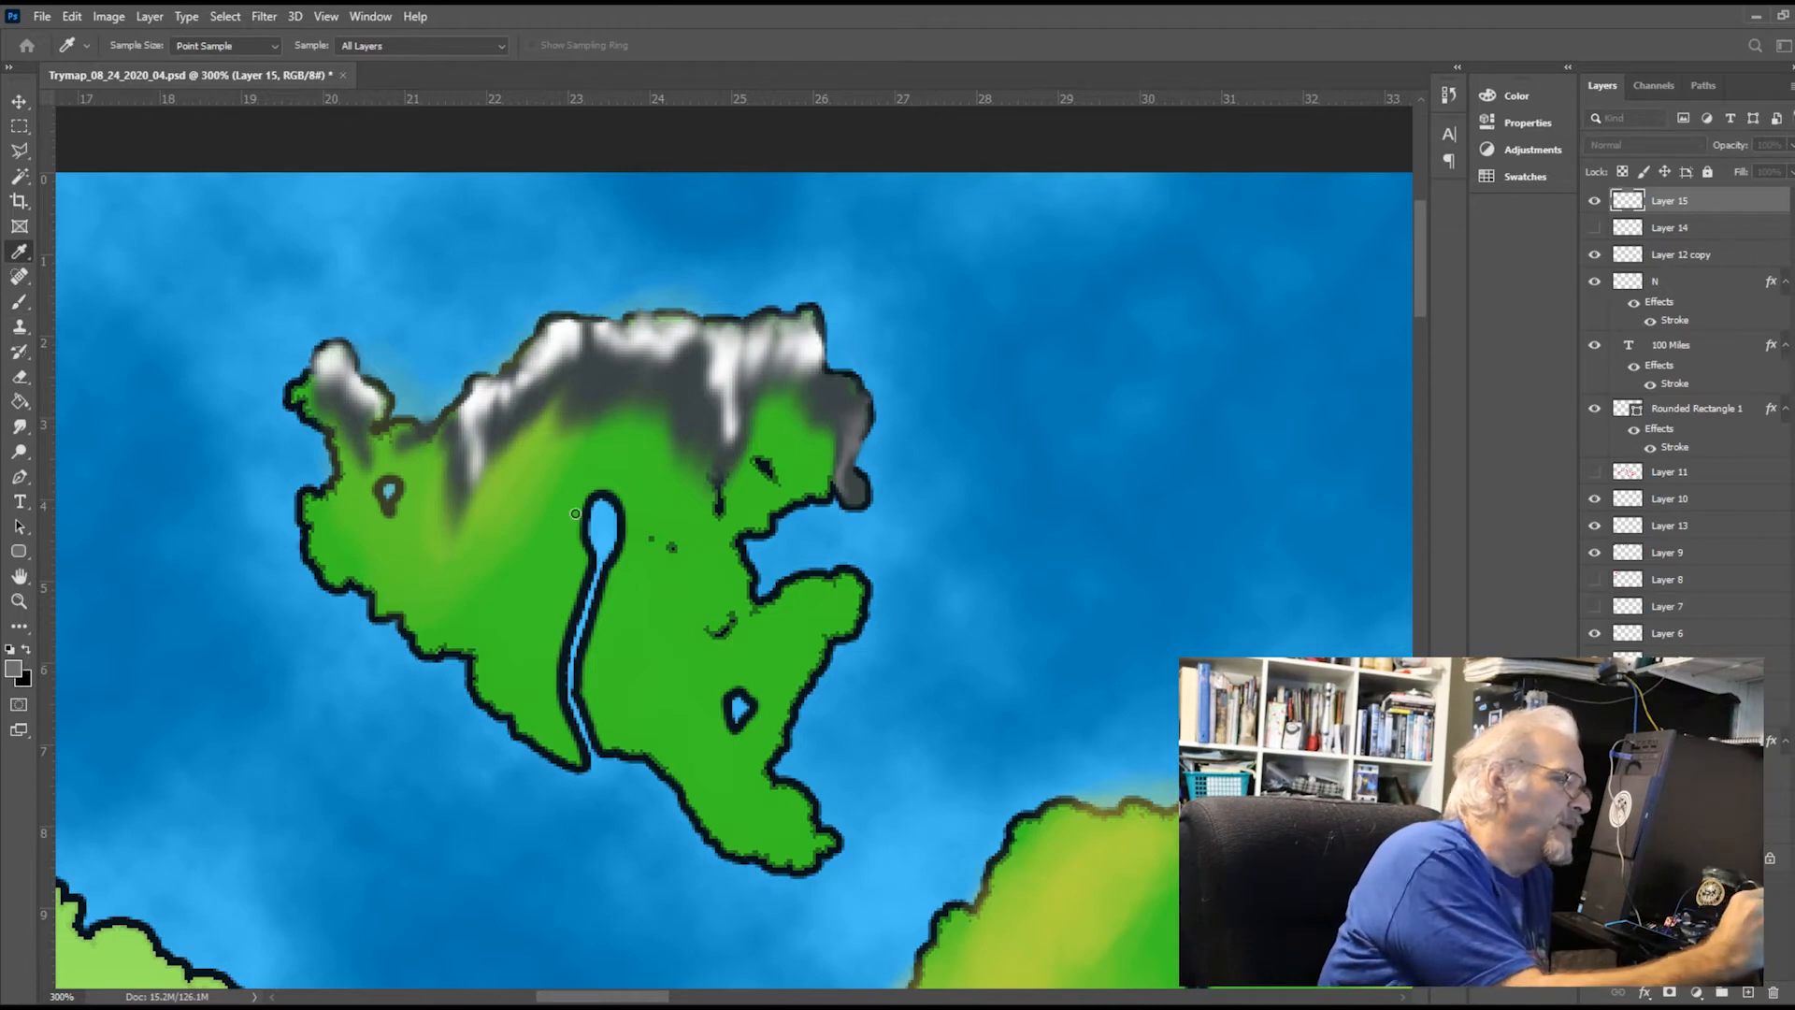
key(b)
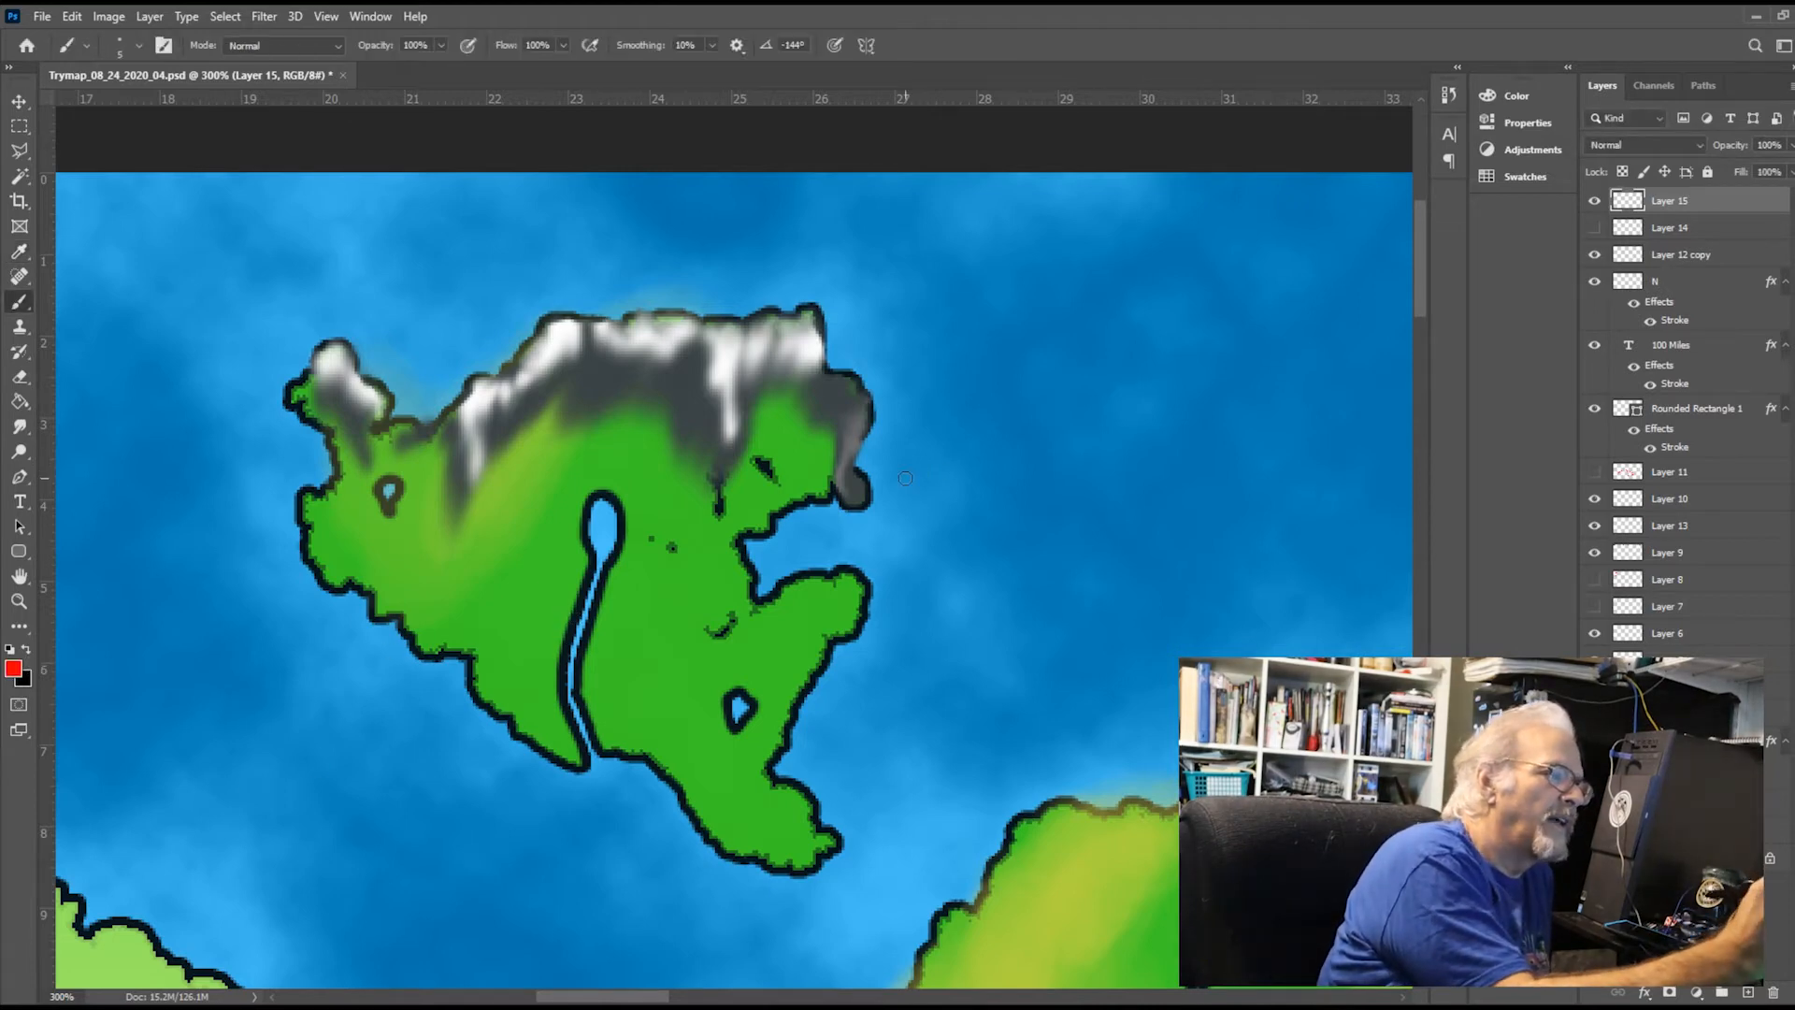
drag(899, 477, 1050, 416)
mouse_move(900, 476)
mouse_down()
mouse_move(912, 452)
mouse_move(930, 490)
mouse_up()
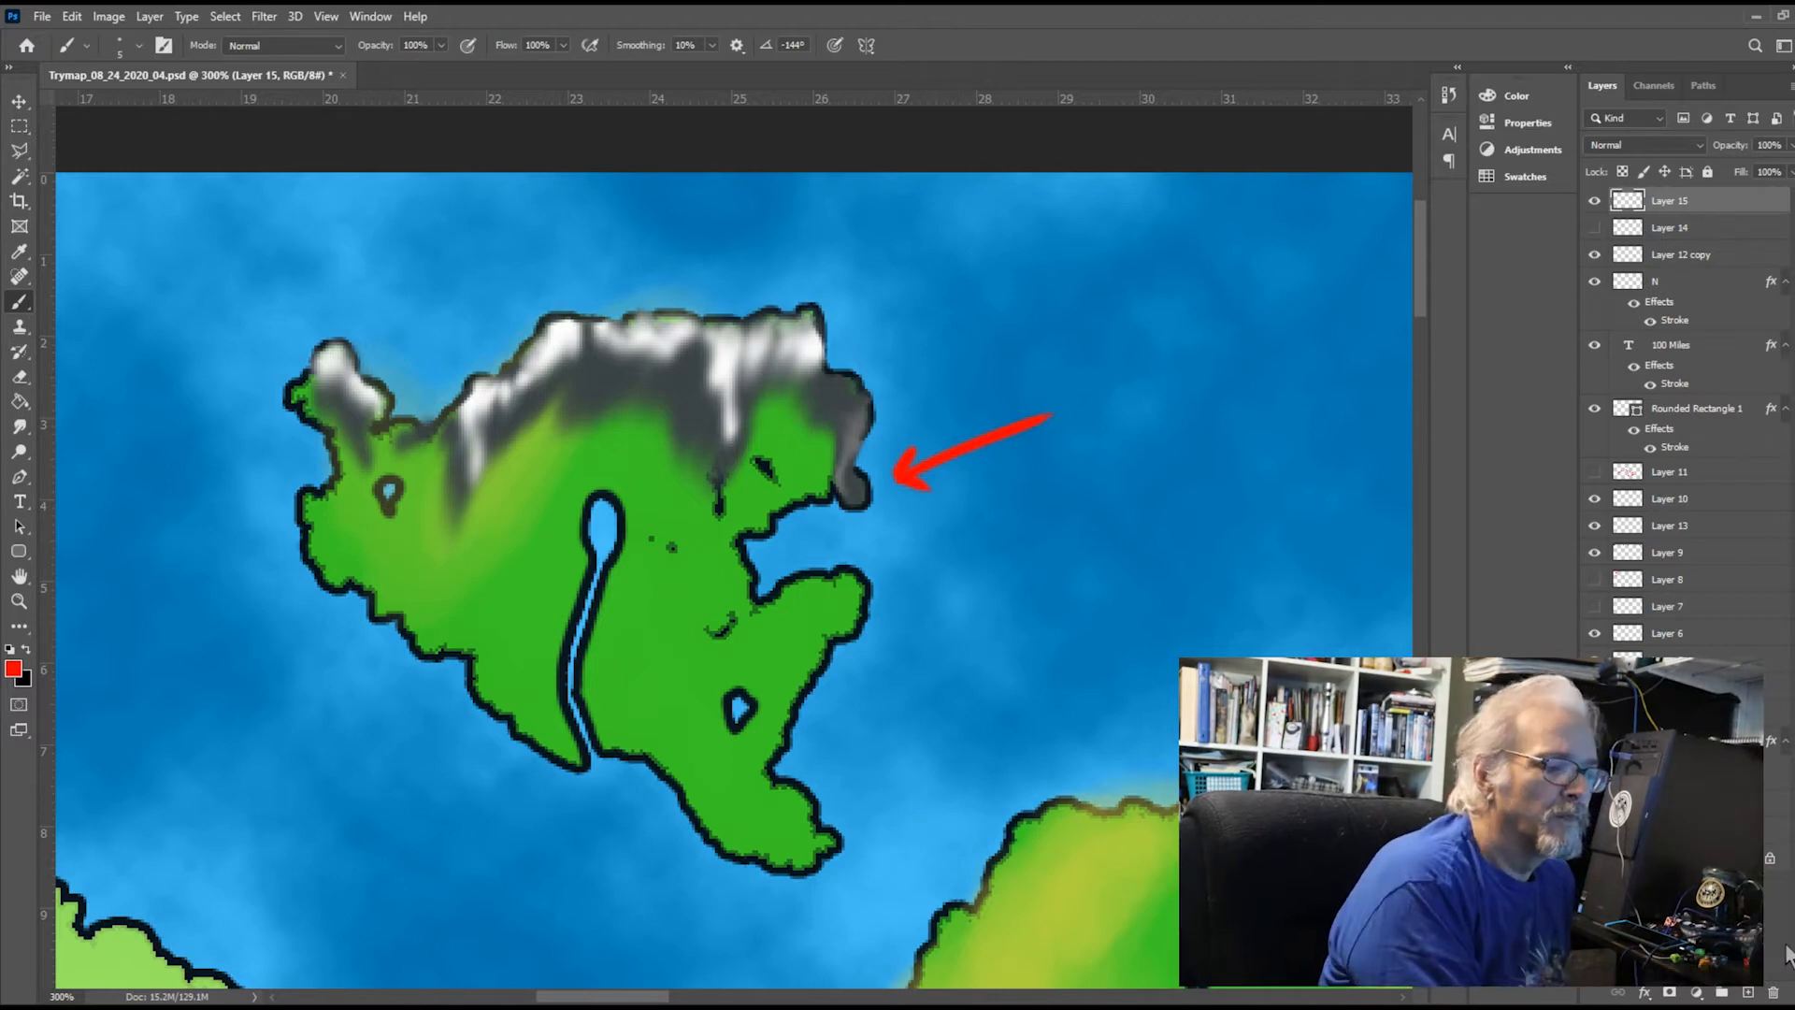
On a new layer above Layer 14, paint four dark green forest patches, three east of the river and one west of it
click(1697, 227)
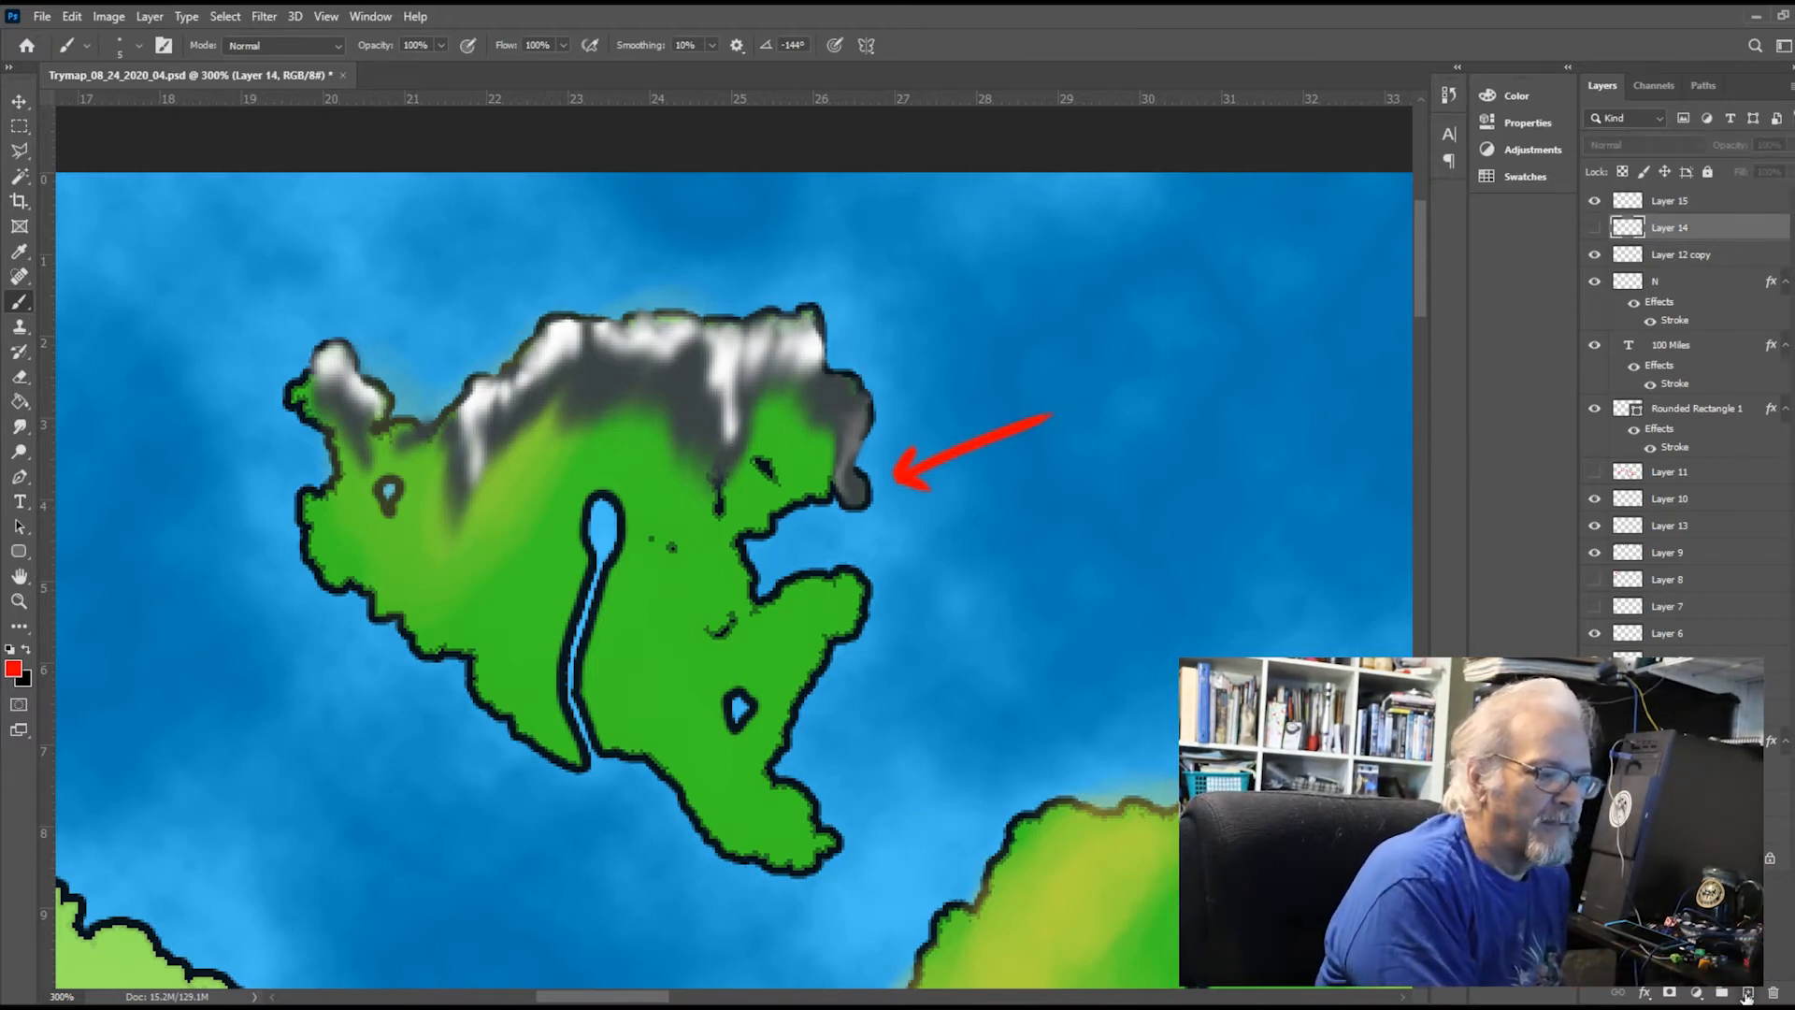
click(1746, 993)
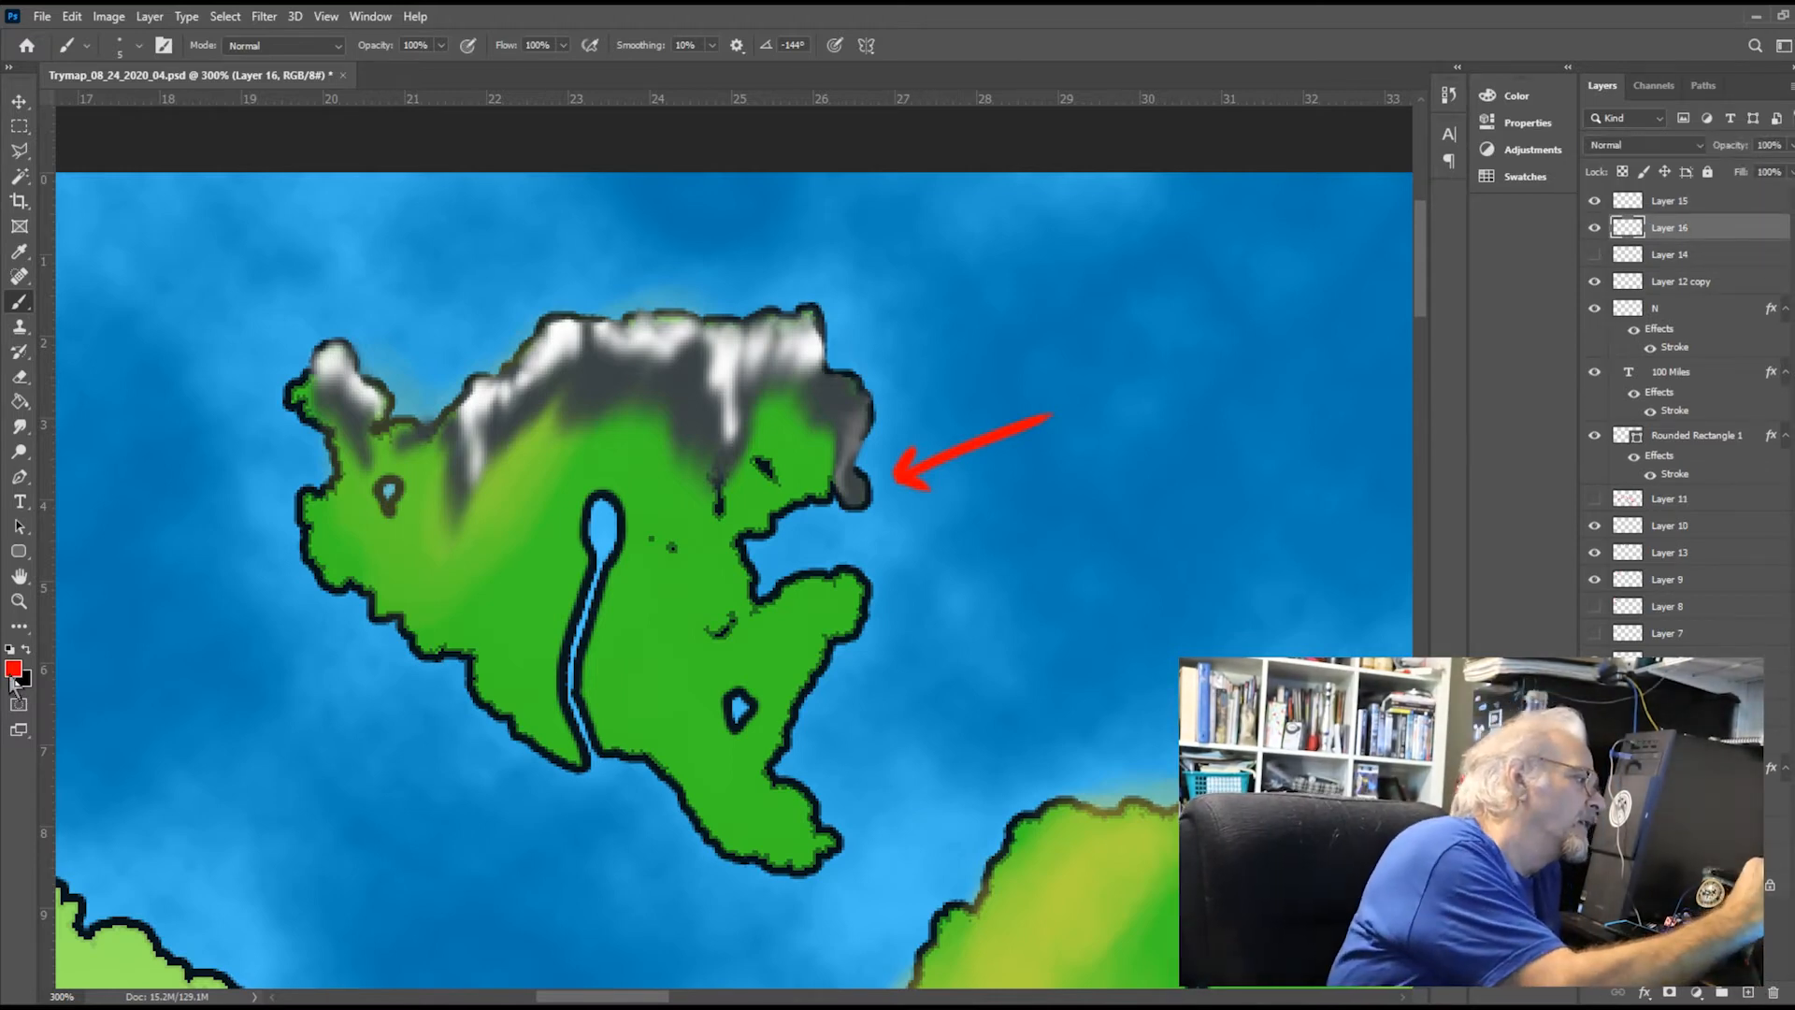
key(i)
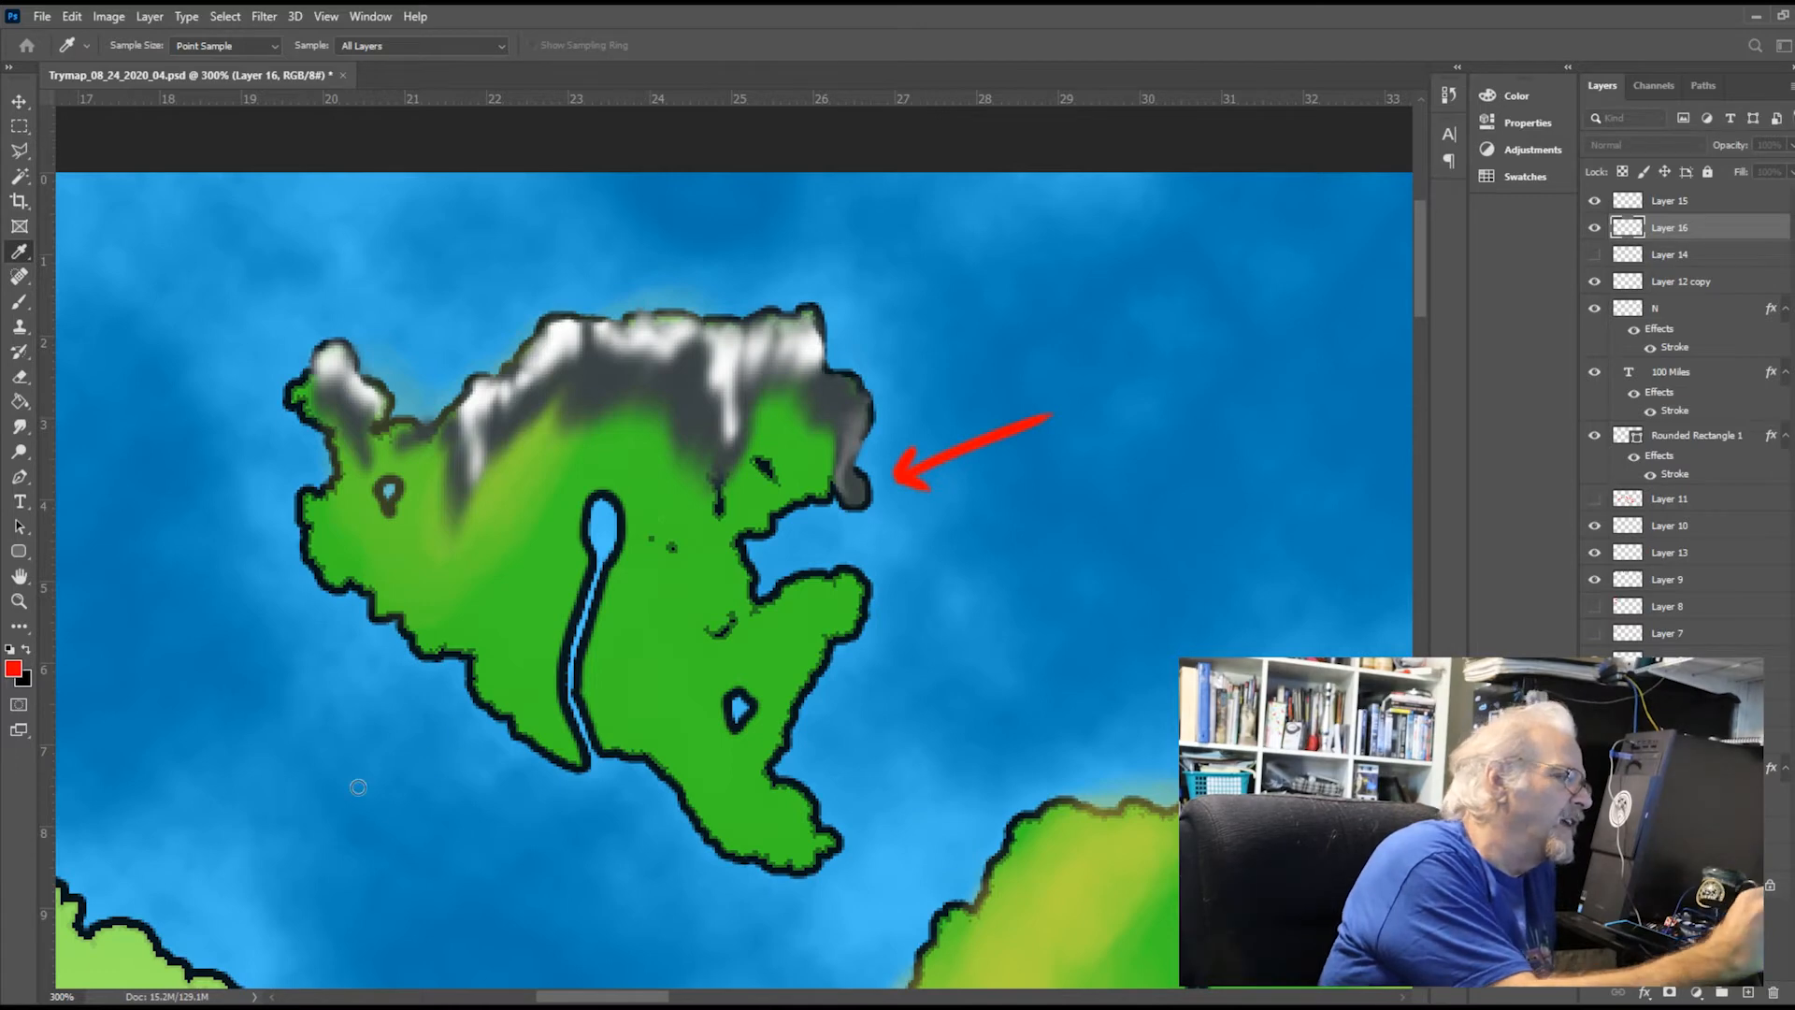
alt+click(533, 634)
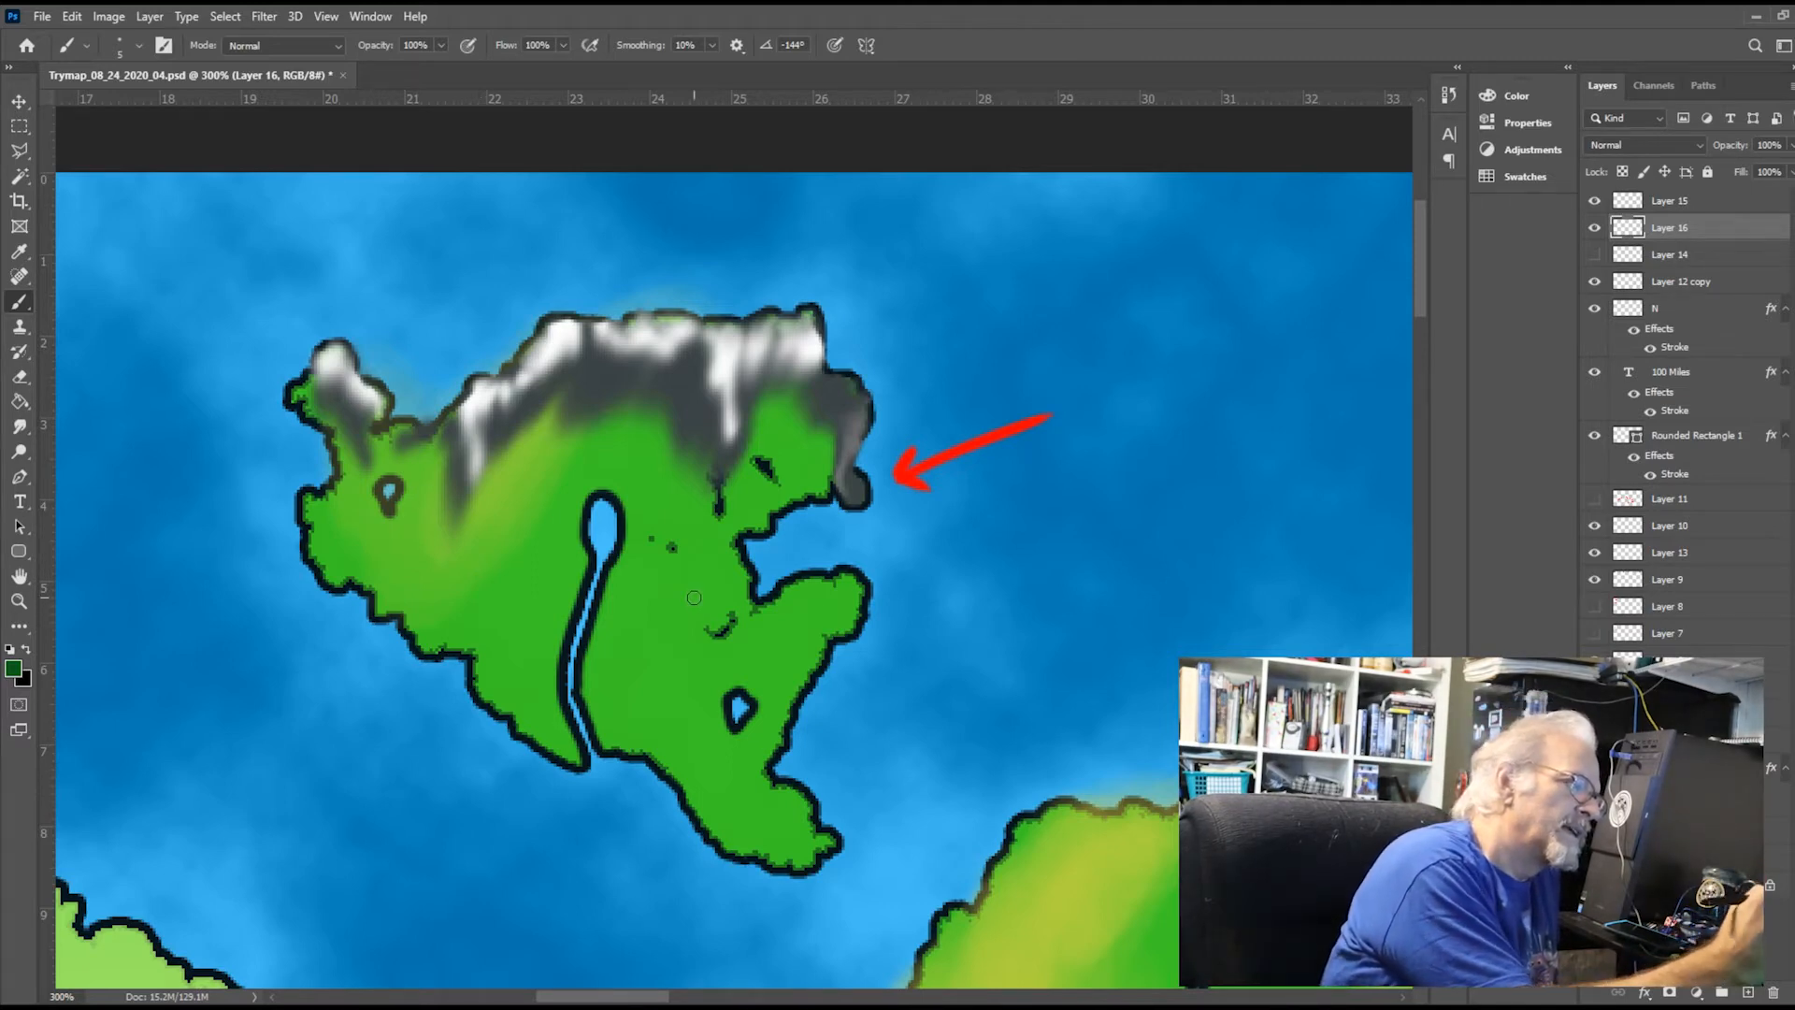
mouse_move(649, 600)
mouse_down()
mouse_move(635, 619)
mouse_move(661, 609)
mouse_move(670, 636)
mouse_move(626, 619)
mouse_move(663, 596)
mouse_move(687, 612)
mouse_move(657, 647)
mouse_move(638, 637)
mouse_move(684, 639)
mouse_move(613, 606)
mouse_move(673, 593)
mouse_up()
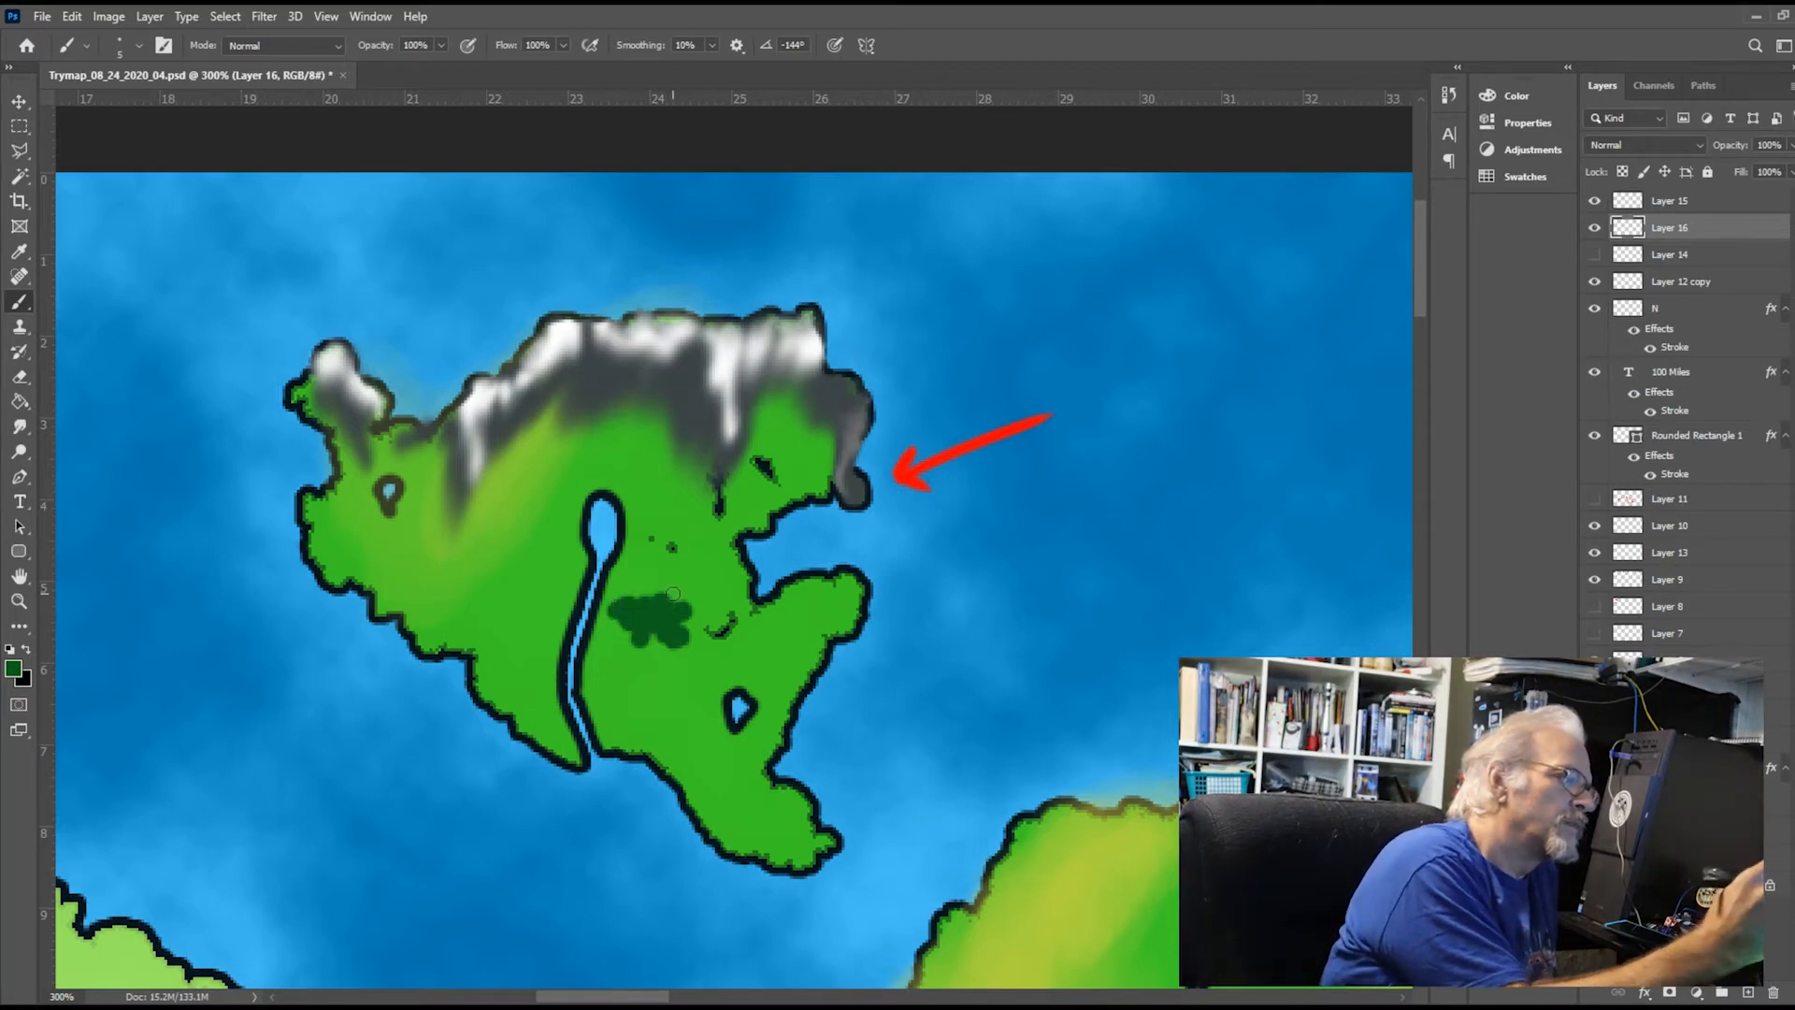
mouse_move(768, 637)
mouse_down()
mouse_move(754, 658)
mouse_move(782, 662)
mouse_move(771, 631)
mouse_move(734, 654)
mouse_move(793, 638)
mouse_move(749, 661)
mouse_up()
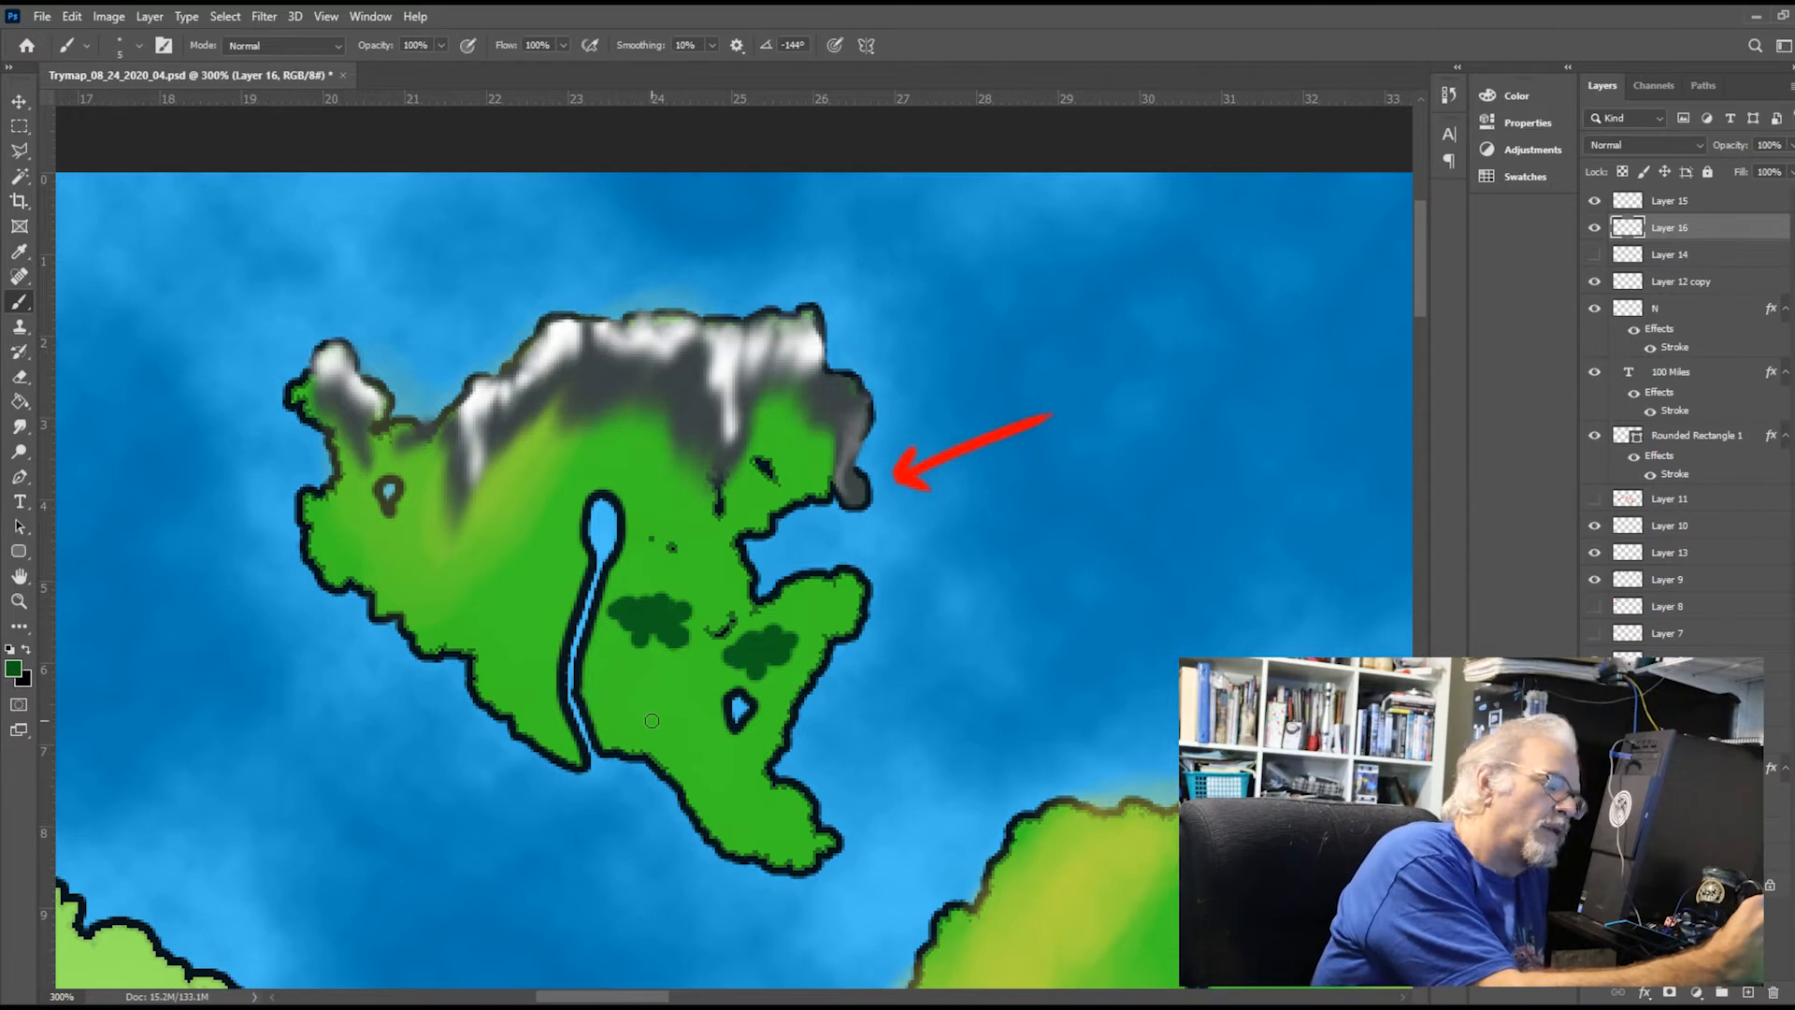
mouse_move(652, 720)
mouse_down()
mouse_move(673, 727)
mouse_move(617, 711)
mouse_move(650, 696)
mouse_move(709, 731)
mouse_move(641, 733)
mouse_up()
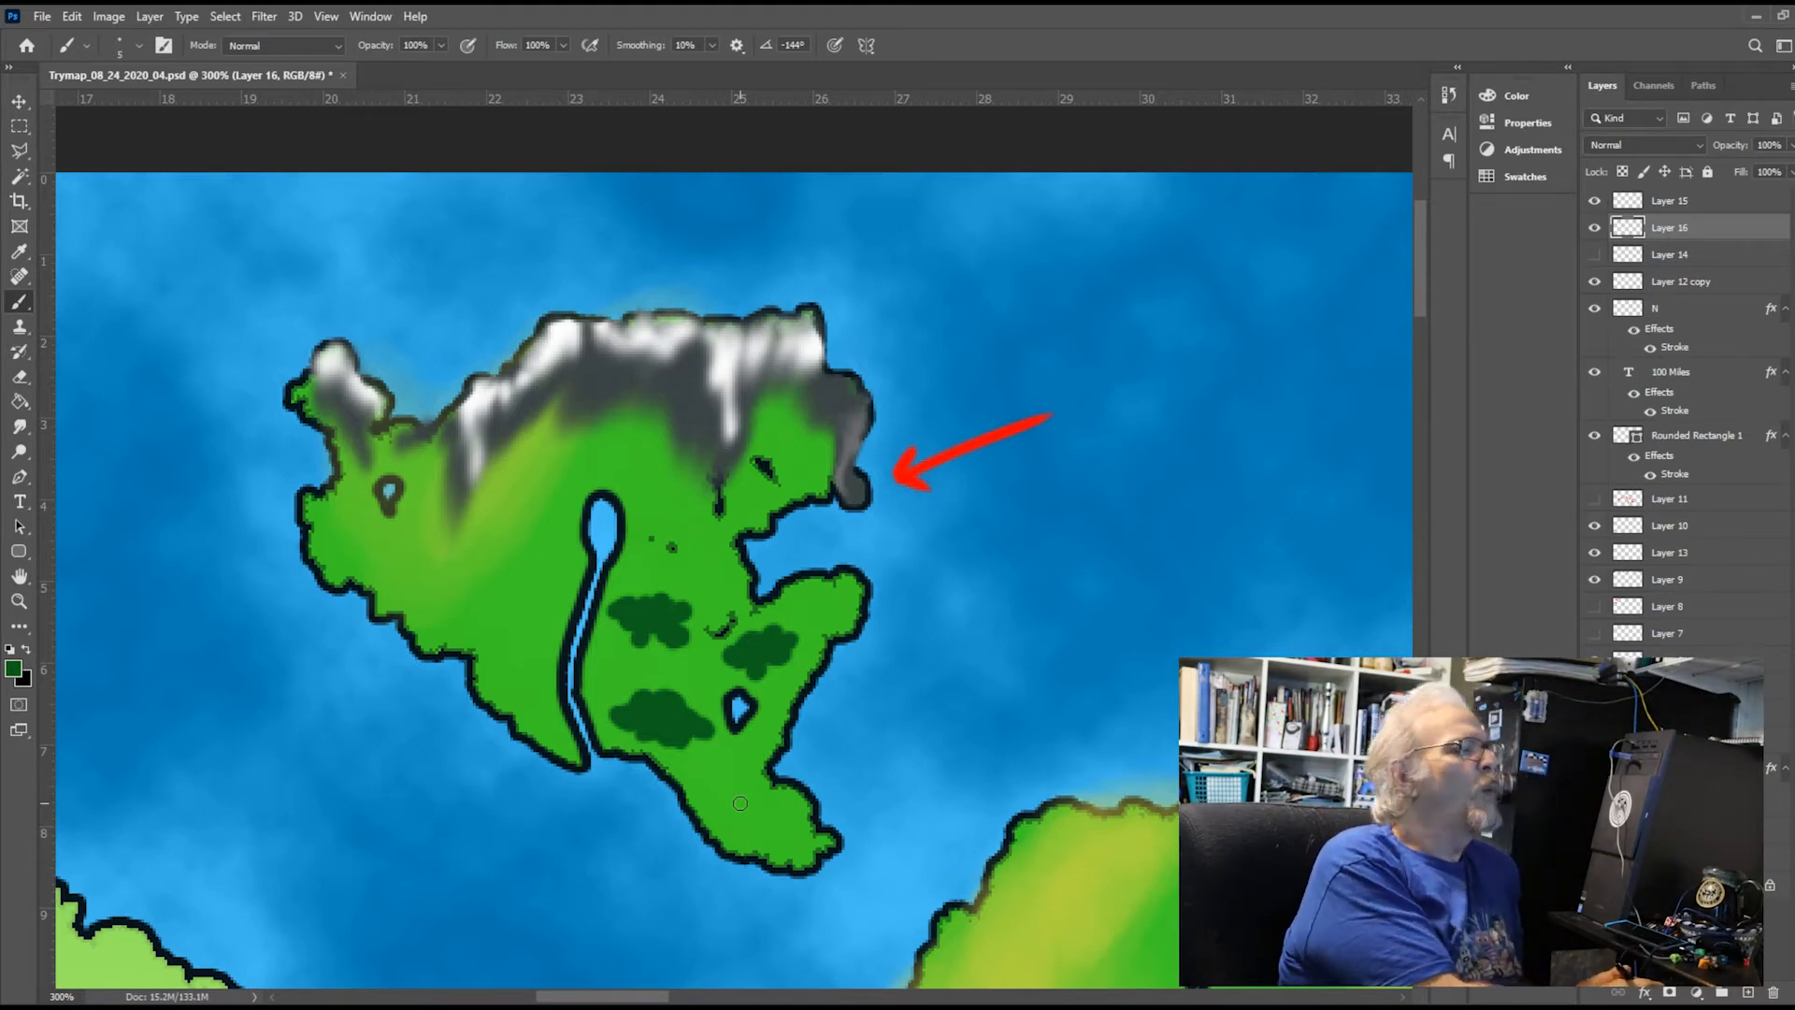
mouse_move(464, 556)
mouse_down()
mouse_move(462, 594)
mouse_move(491, 580)
mouse_move(464, 574)
mouse_move(432, 606)
mouse_move(493, 603)
mouse_move(520, 575)
mouse_move(498, 557)
mouse_move(428, 579)
mouse_move(450, 574)
mouse_up()
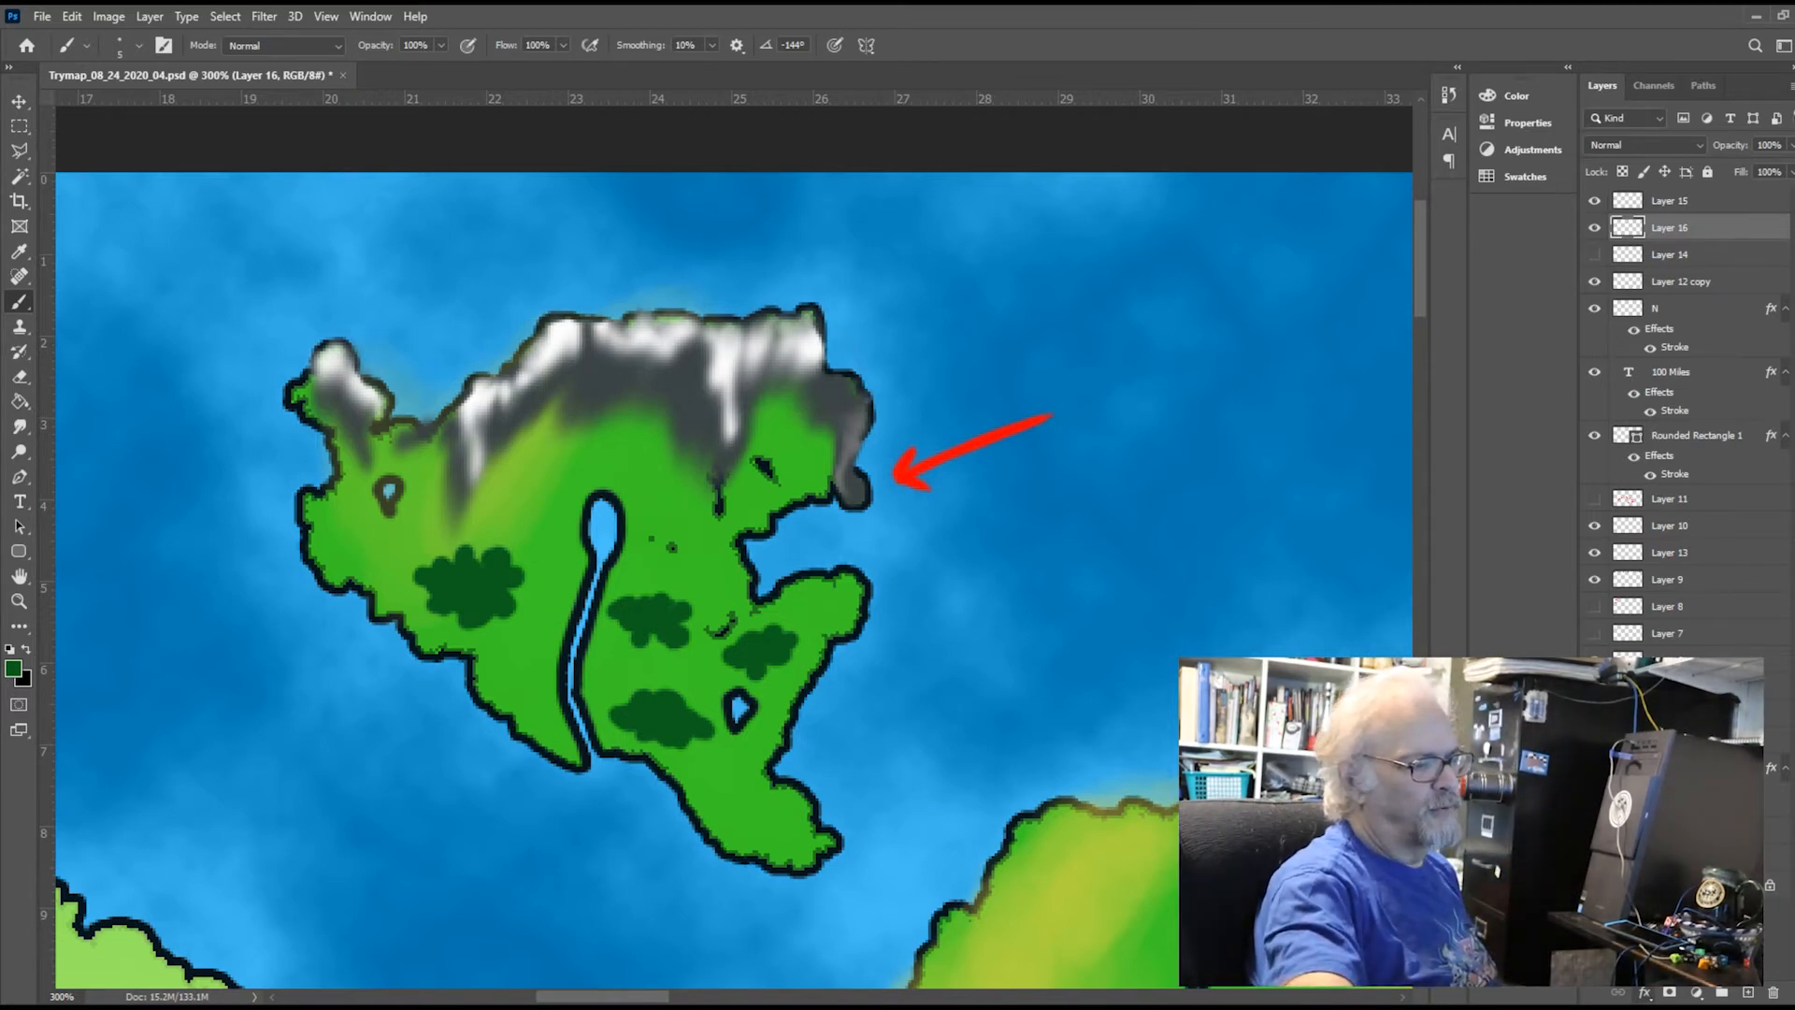
Add a black Stroke effect around the forest patches on Layer 16 and hide the red arrow's Layer 15
click(1079, 383)
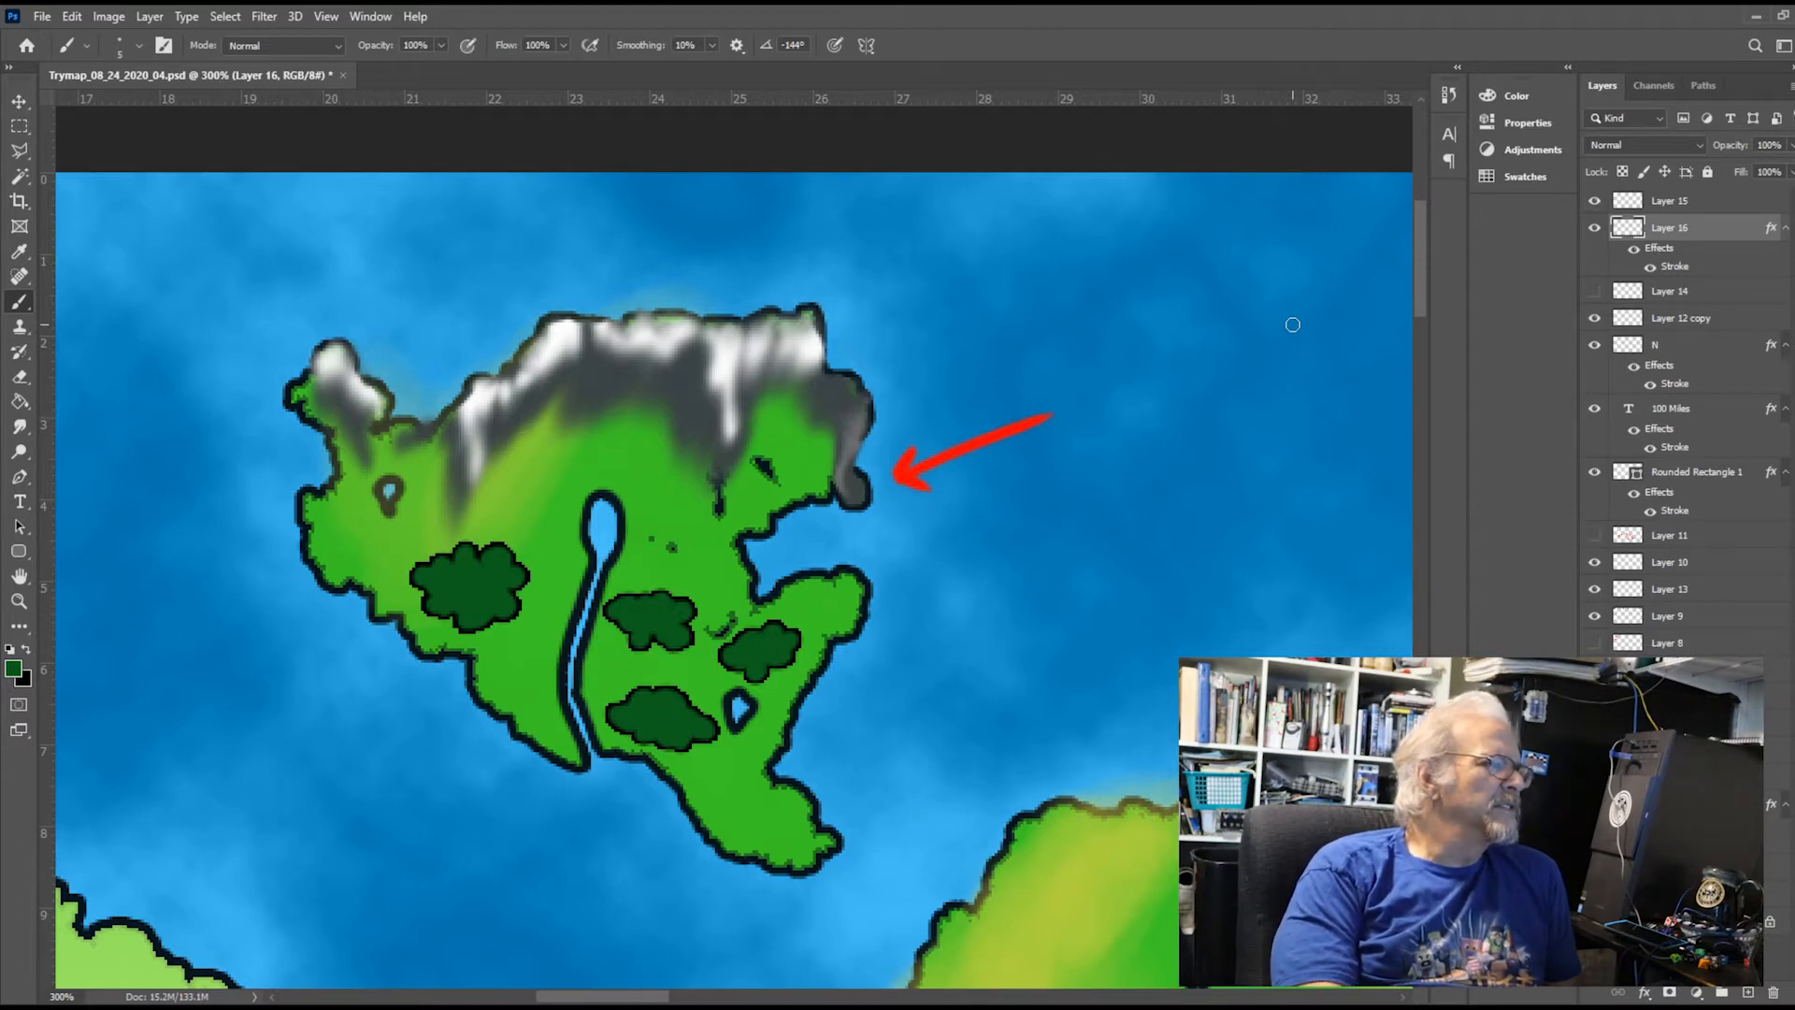
click(1594, 200)
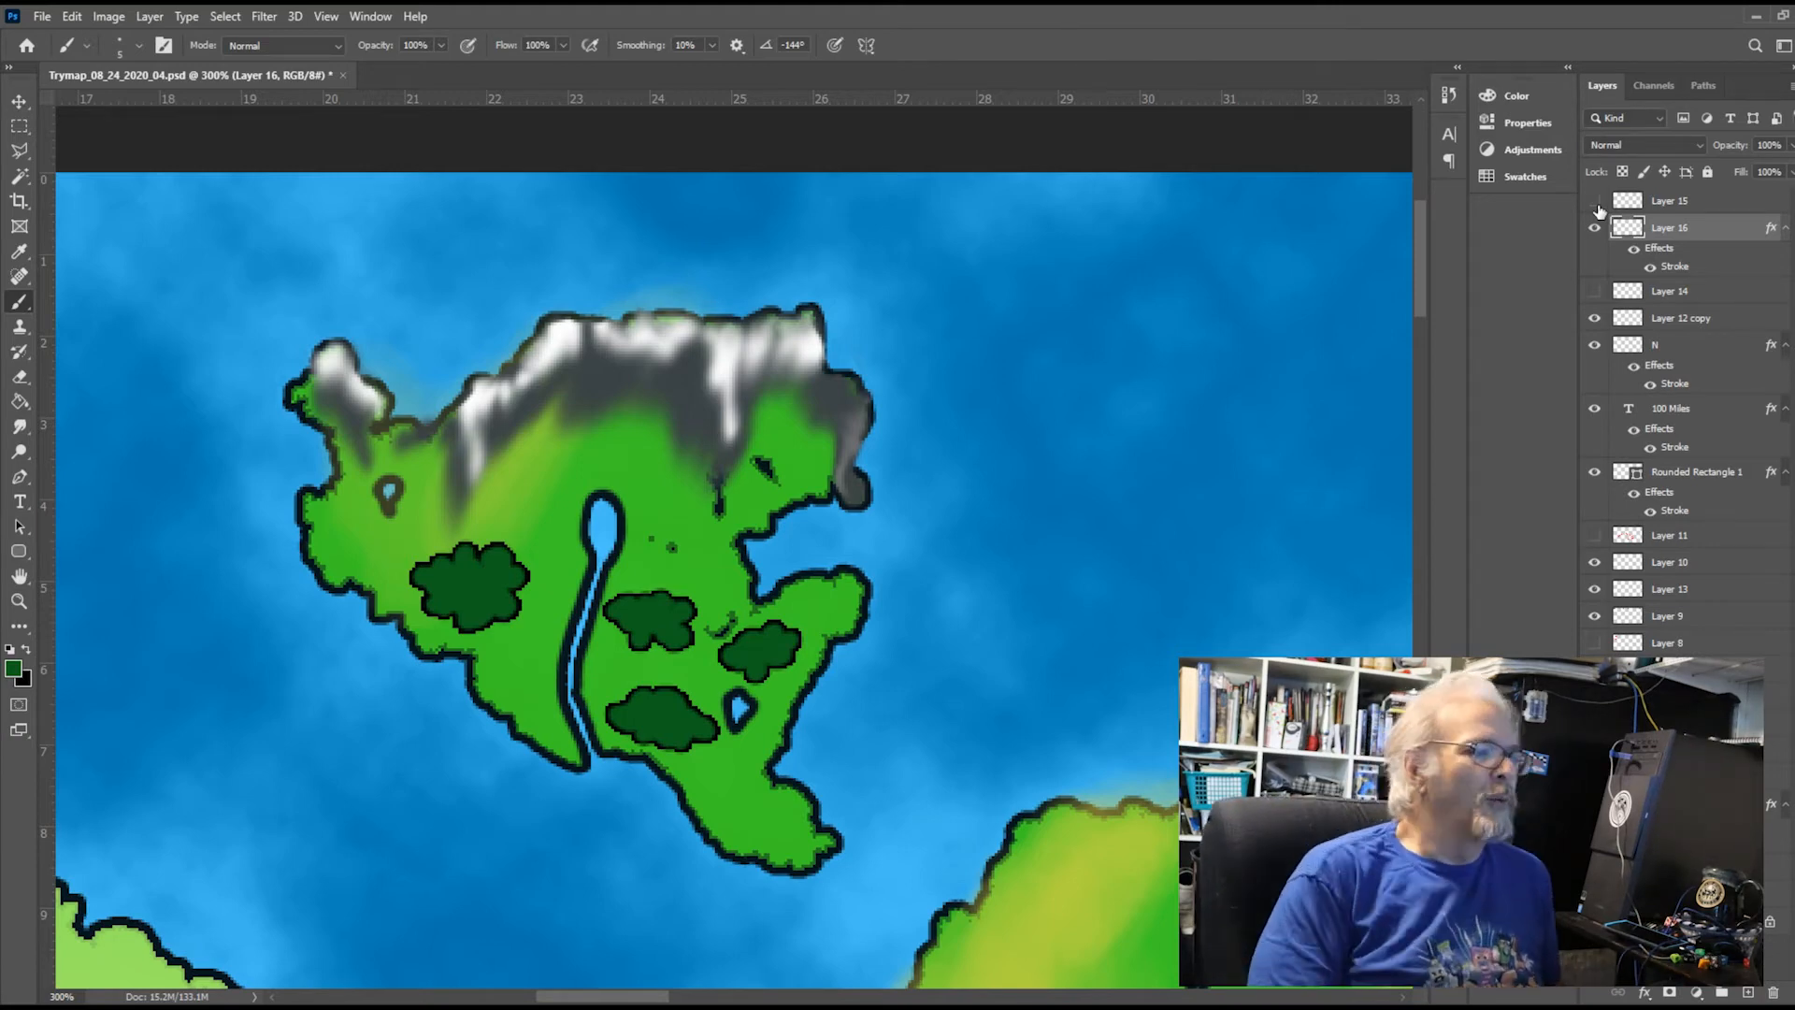
Erase the grey mountains' blurry southern edges on Layer 9 with the Eraser, along the northern, northwestern and northeastern slopes
click(1594, 588)
click(1594, 588)
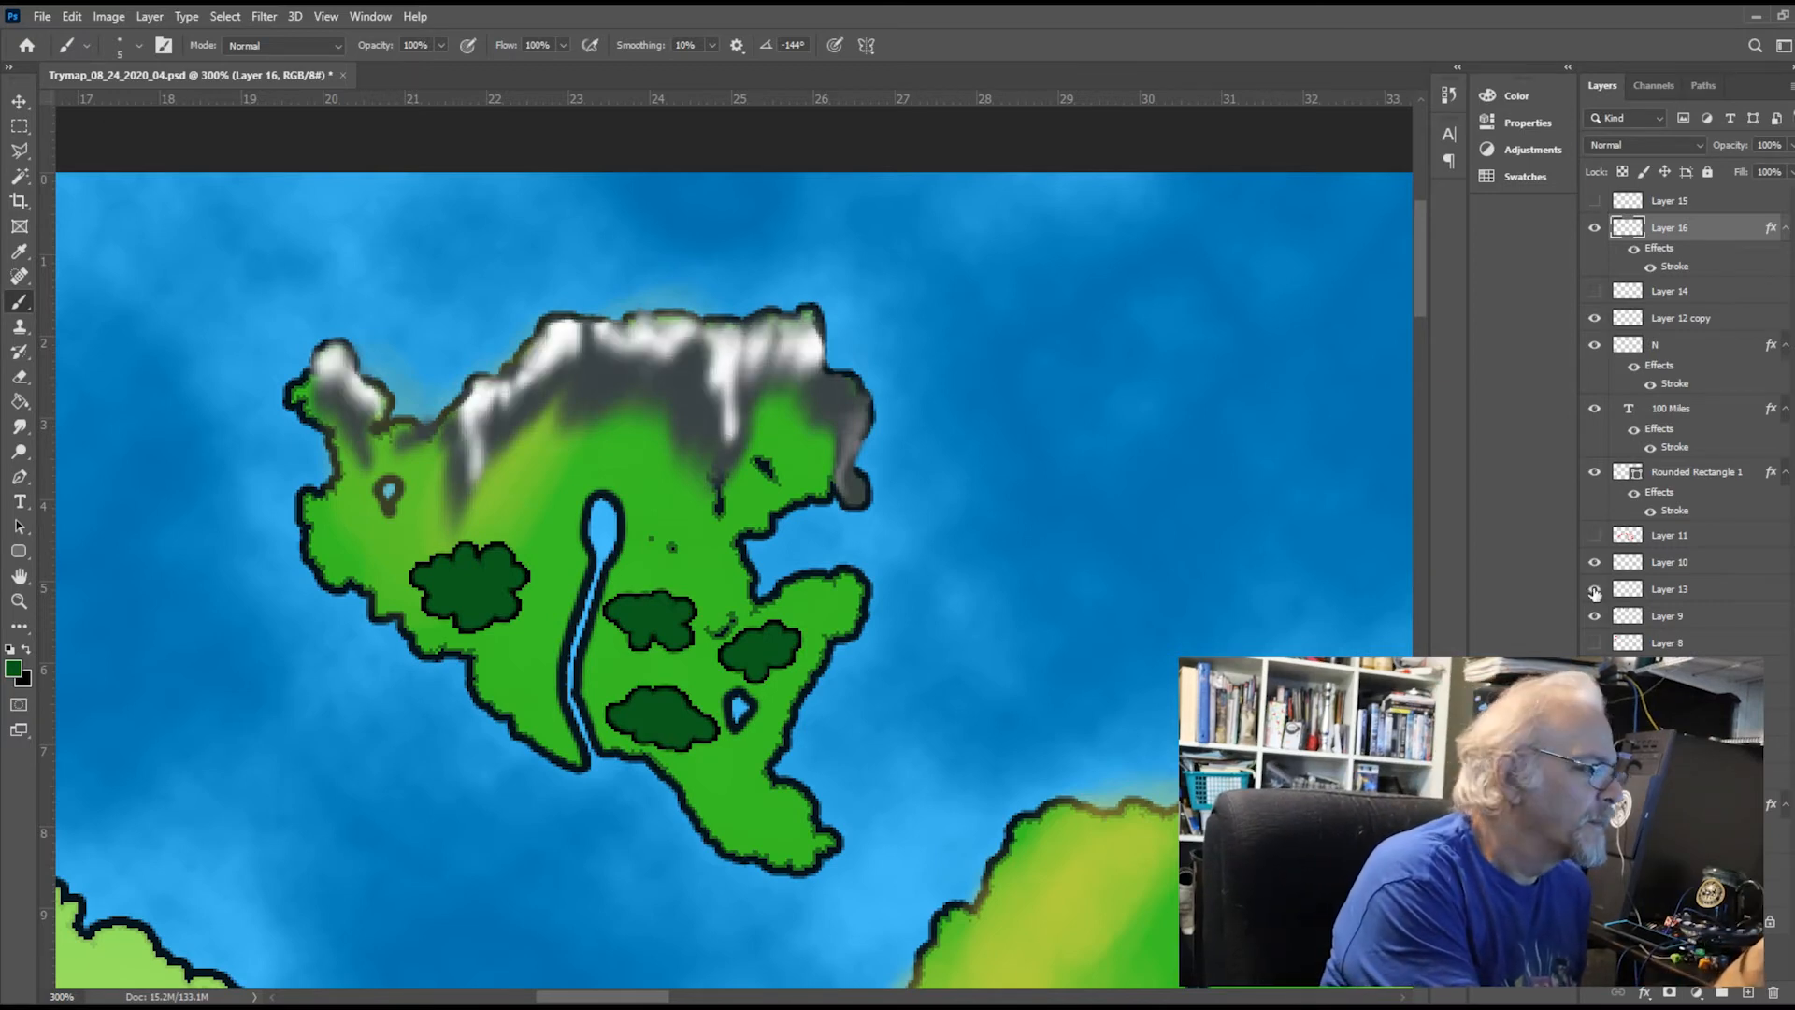
click(1706, 616)
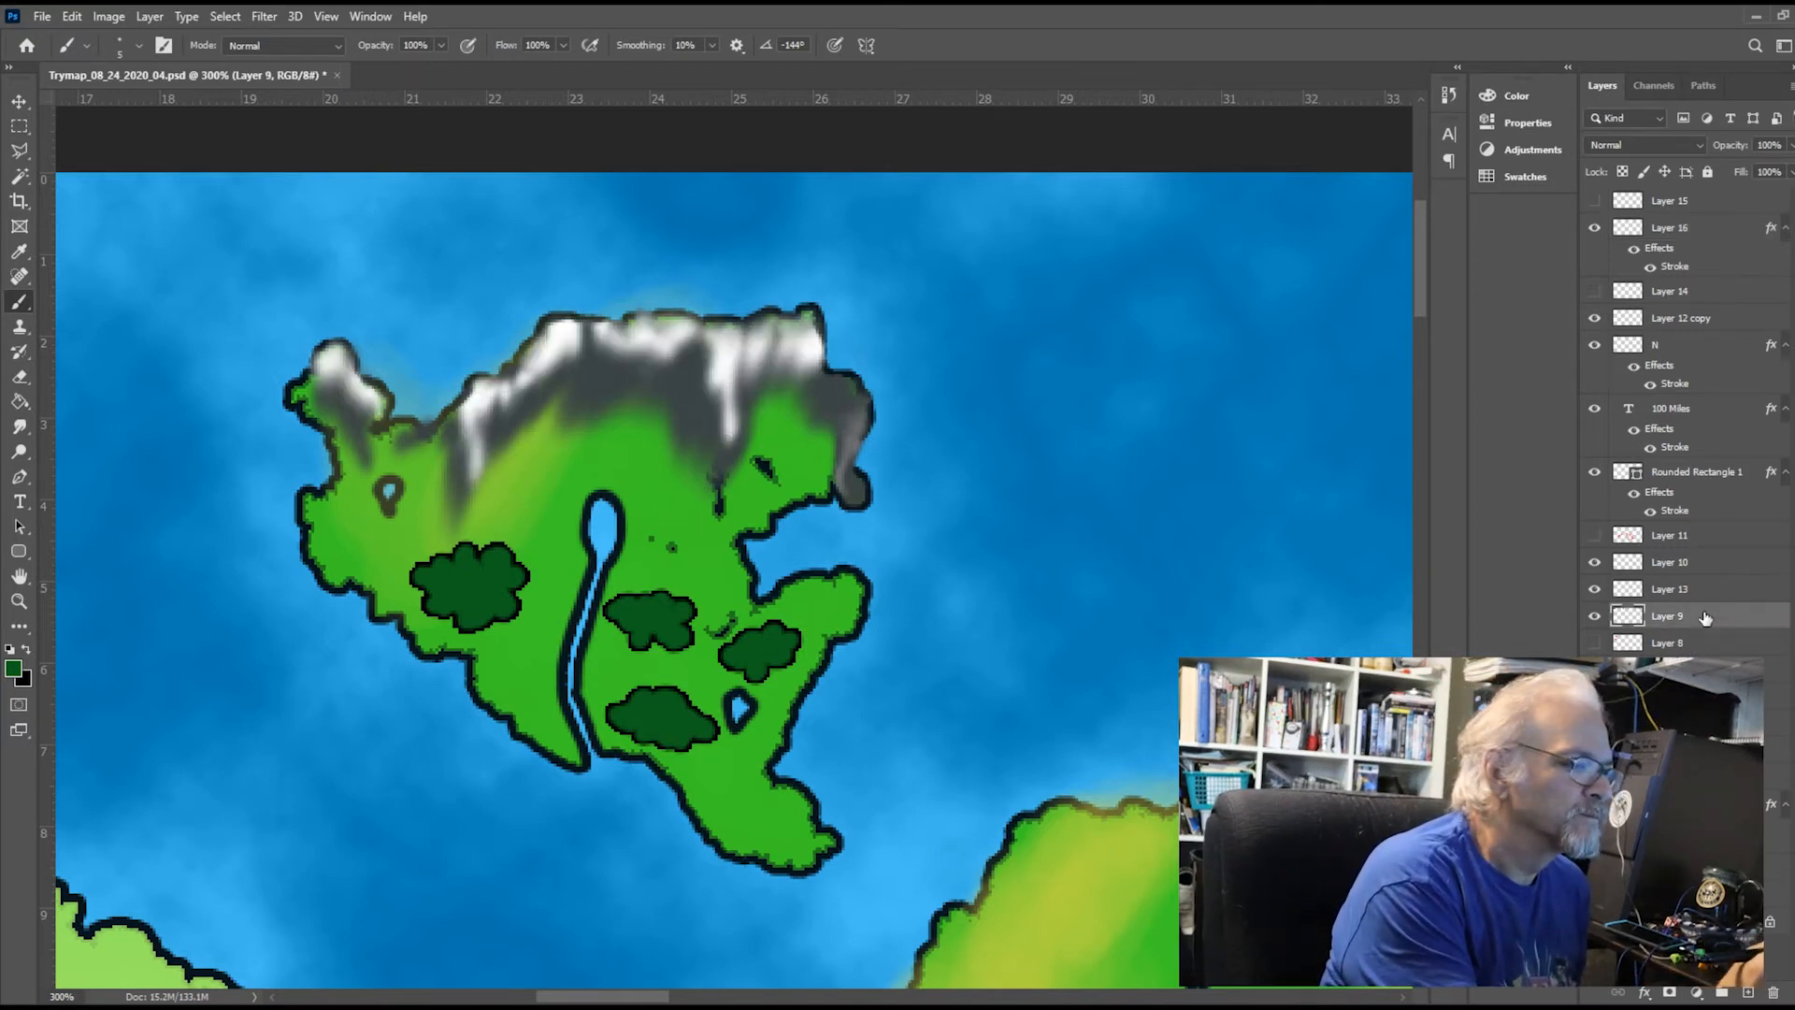
click(20, 377)
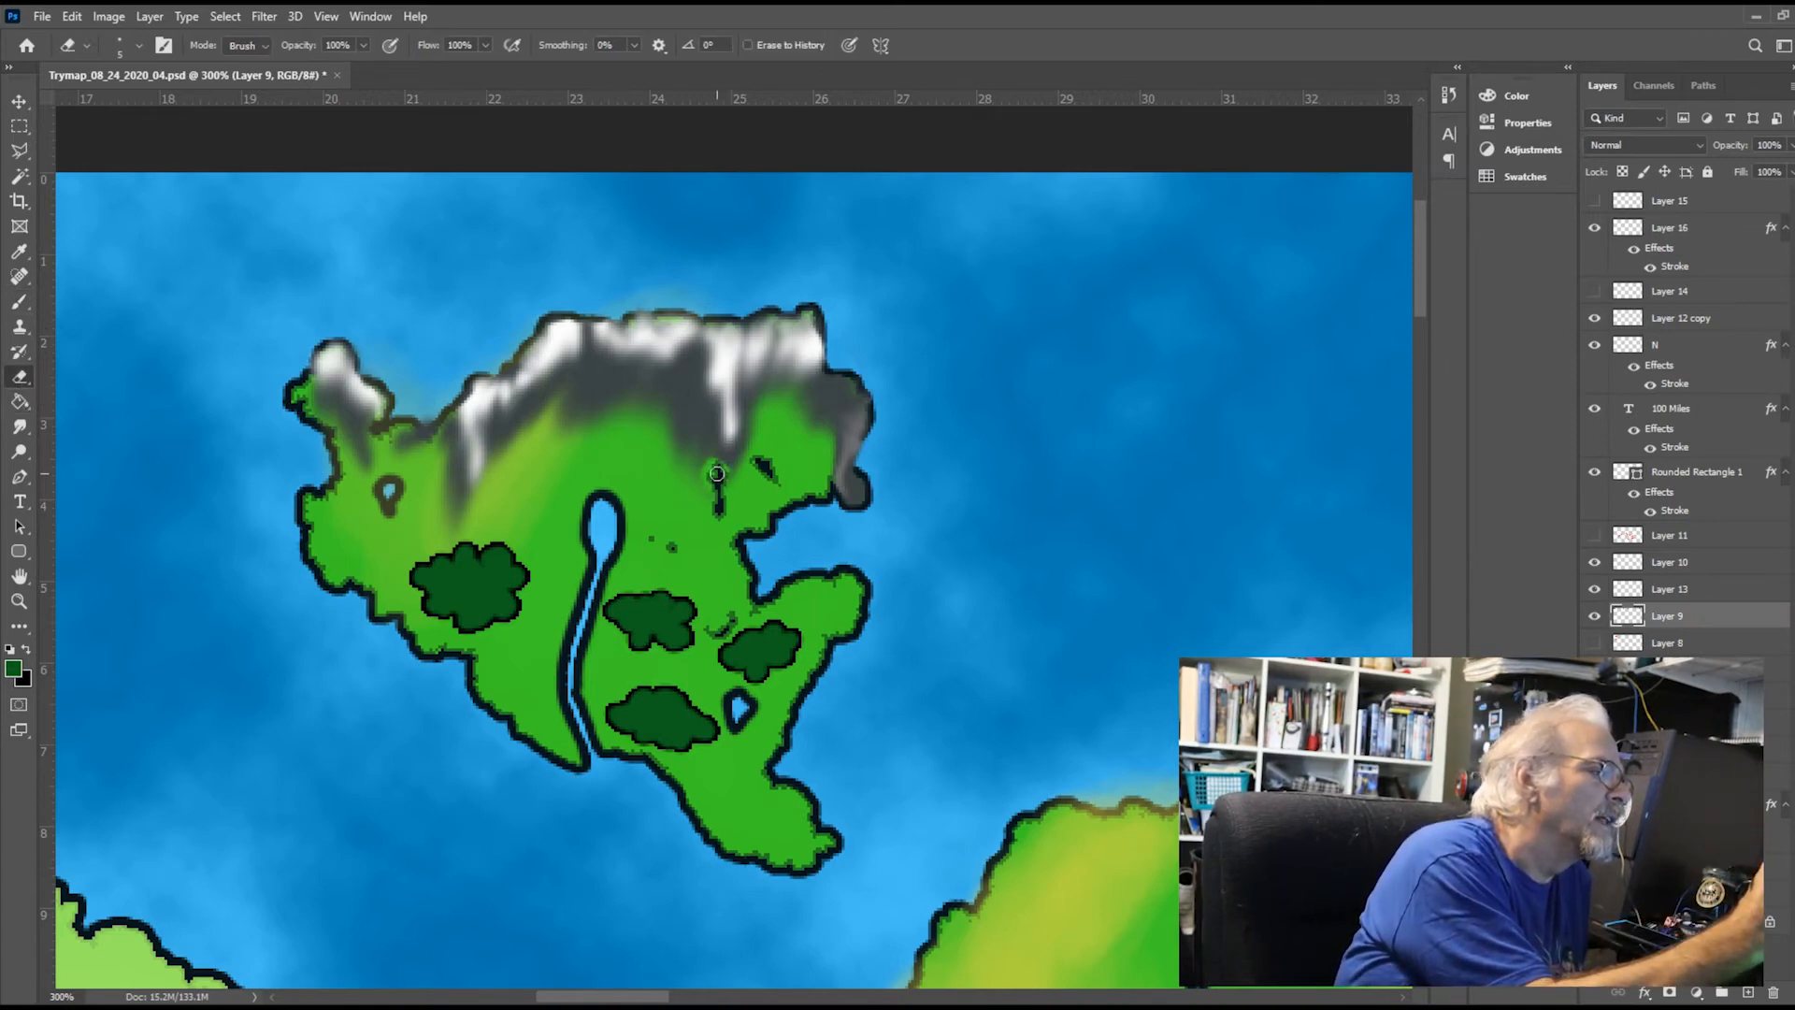
mouse_move(702, 461)
mouse_down()
mouse_move(696, 505)
mouse_move(691, 448)
mouse_move(692, 518)
mouse_move(678, 461)
mouse_up()
mouse_move(667, 417)
mouse_down()
mouse_move(673, 456)
mouse_move(630, 400)
mouse_move(578, 429)
mouse_up()
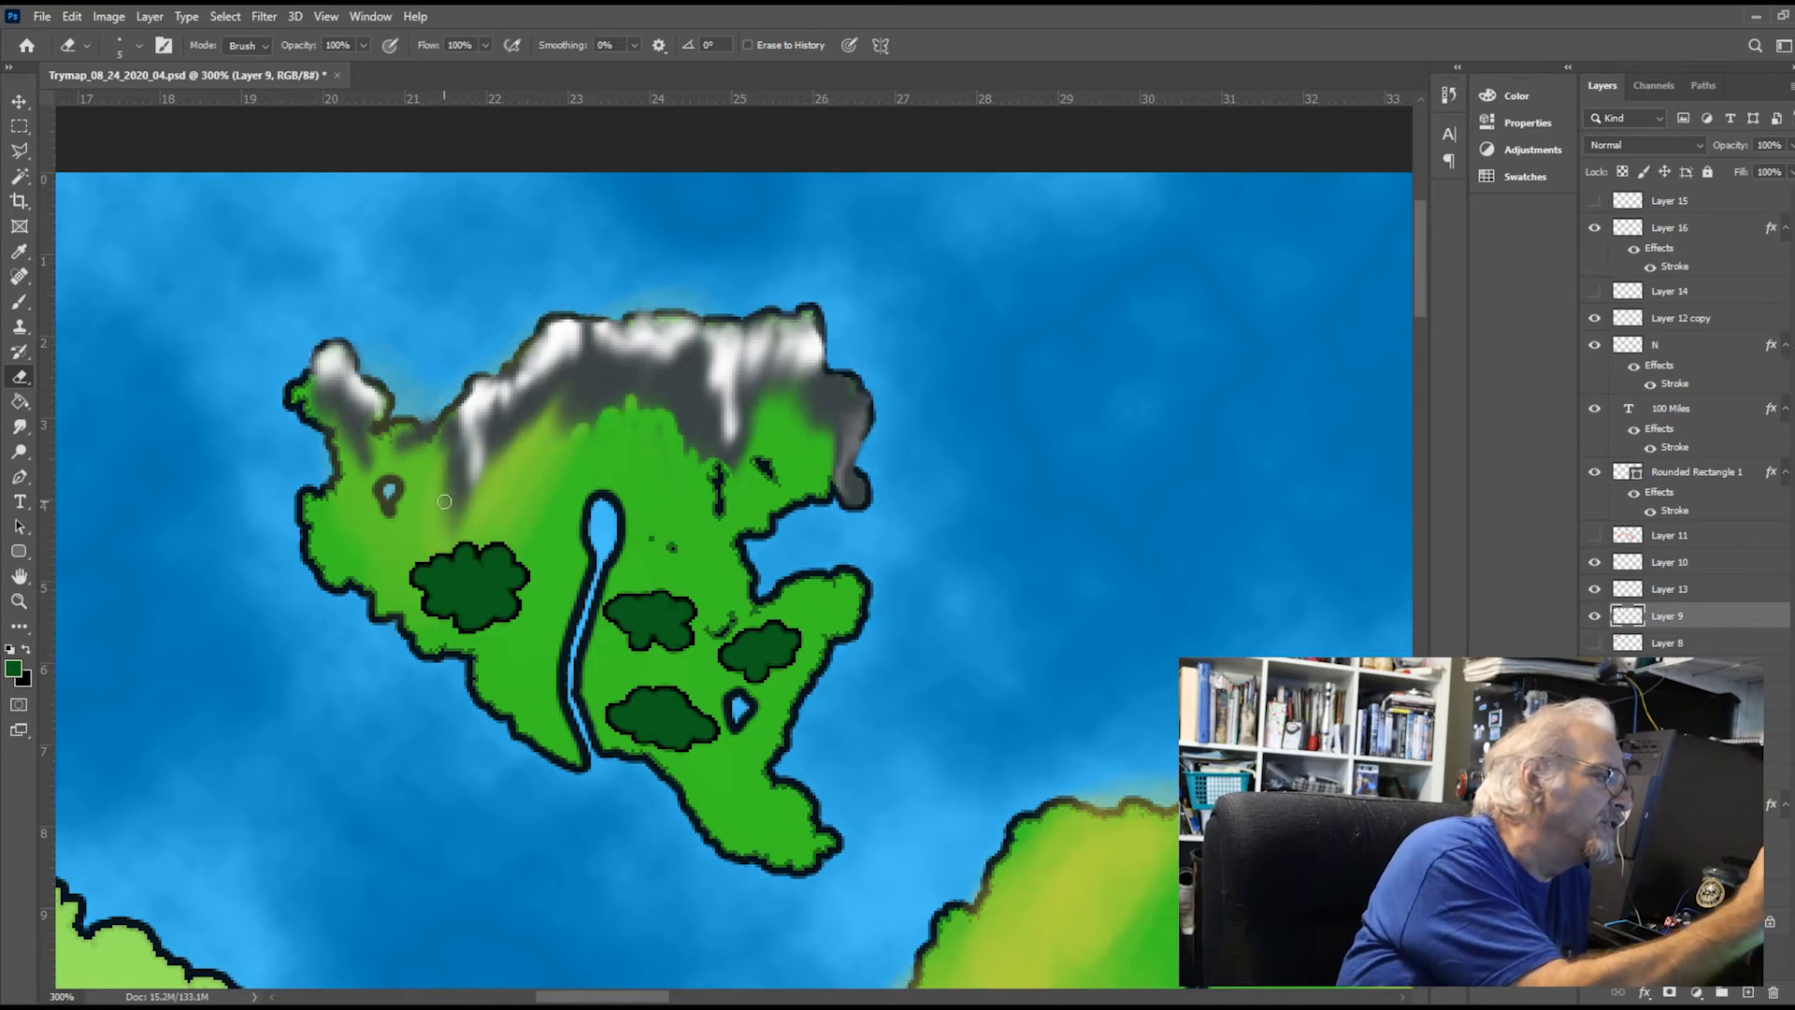
mouse_move(444, 498)
mouse_down()
mouse_move(451, 529)
mouse_move(448, 475)
mouse_move(464, 526)
mouse_up()
drag(369, 467, 376, 448)
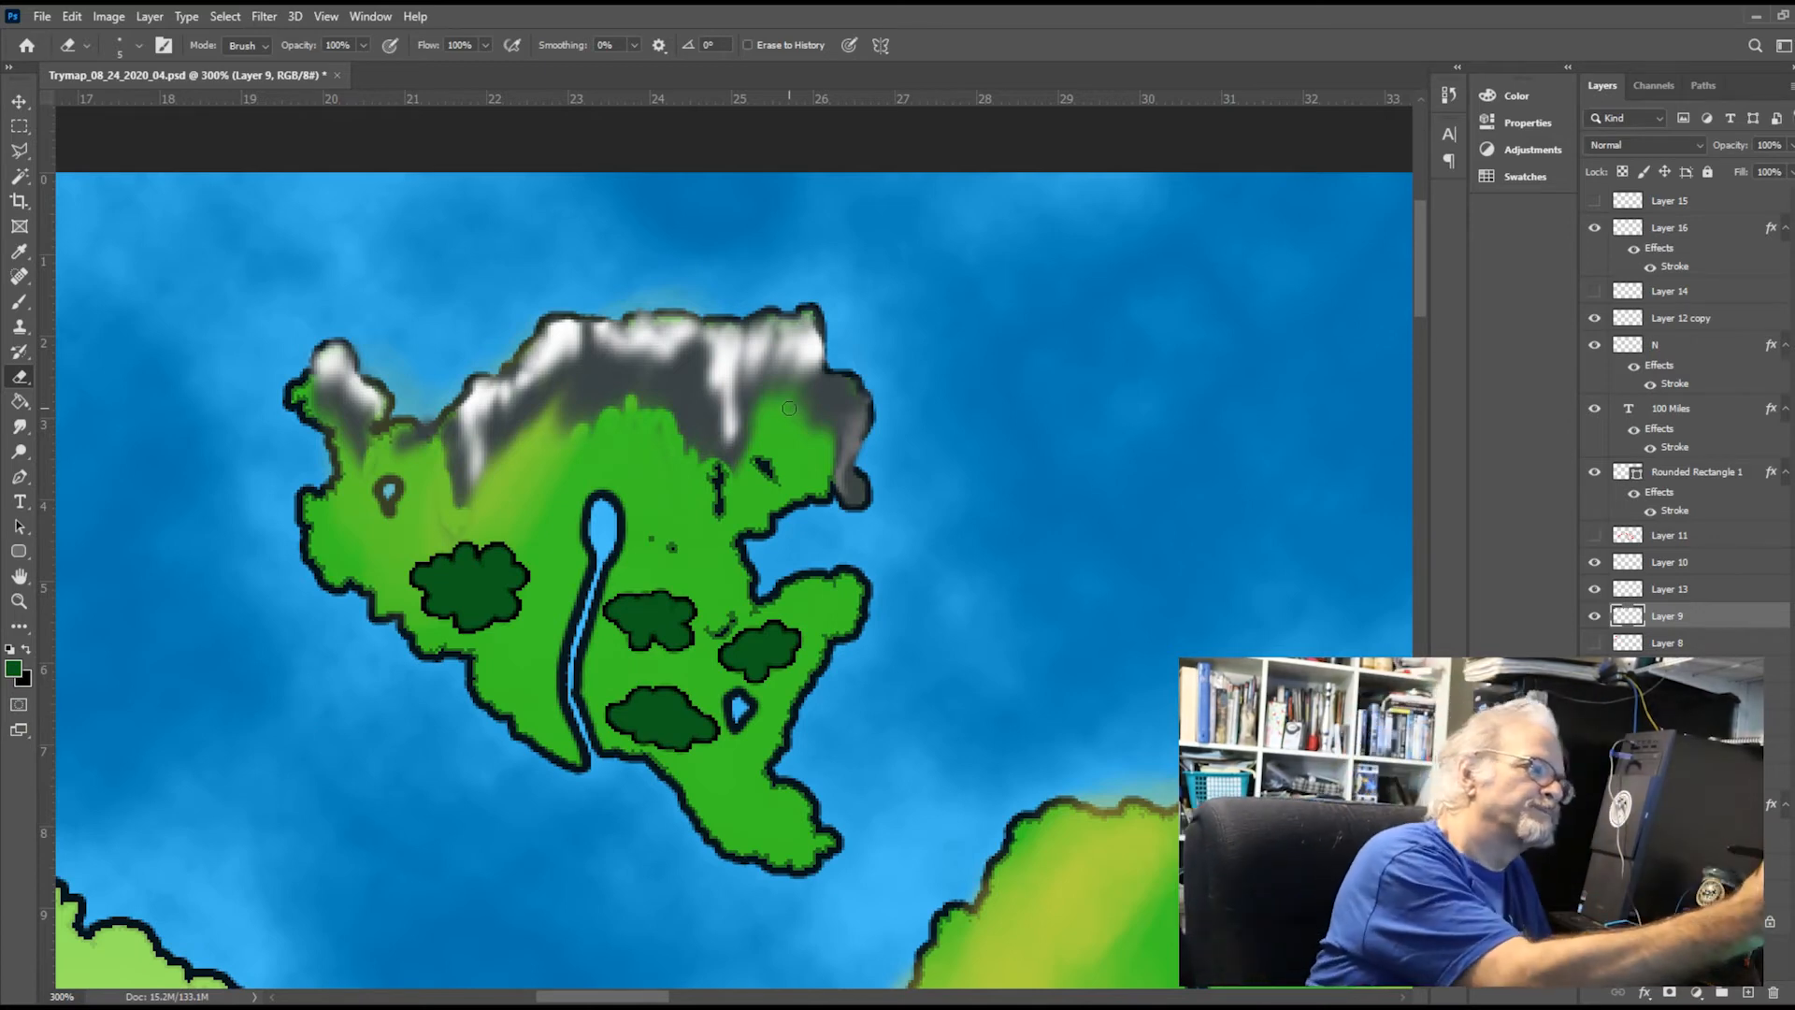
drag(794, 407, 823, 417)
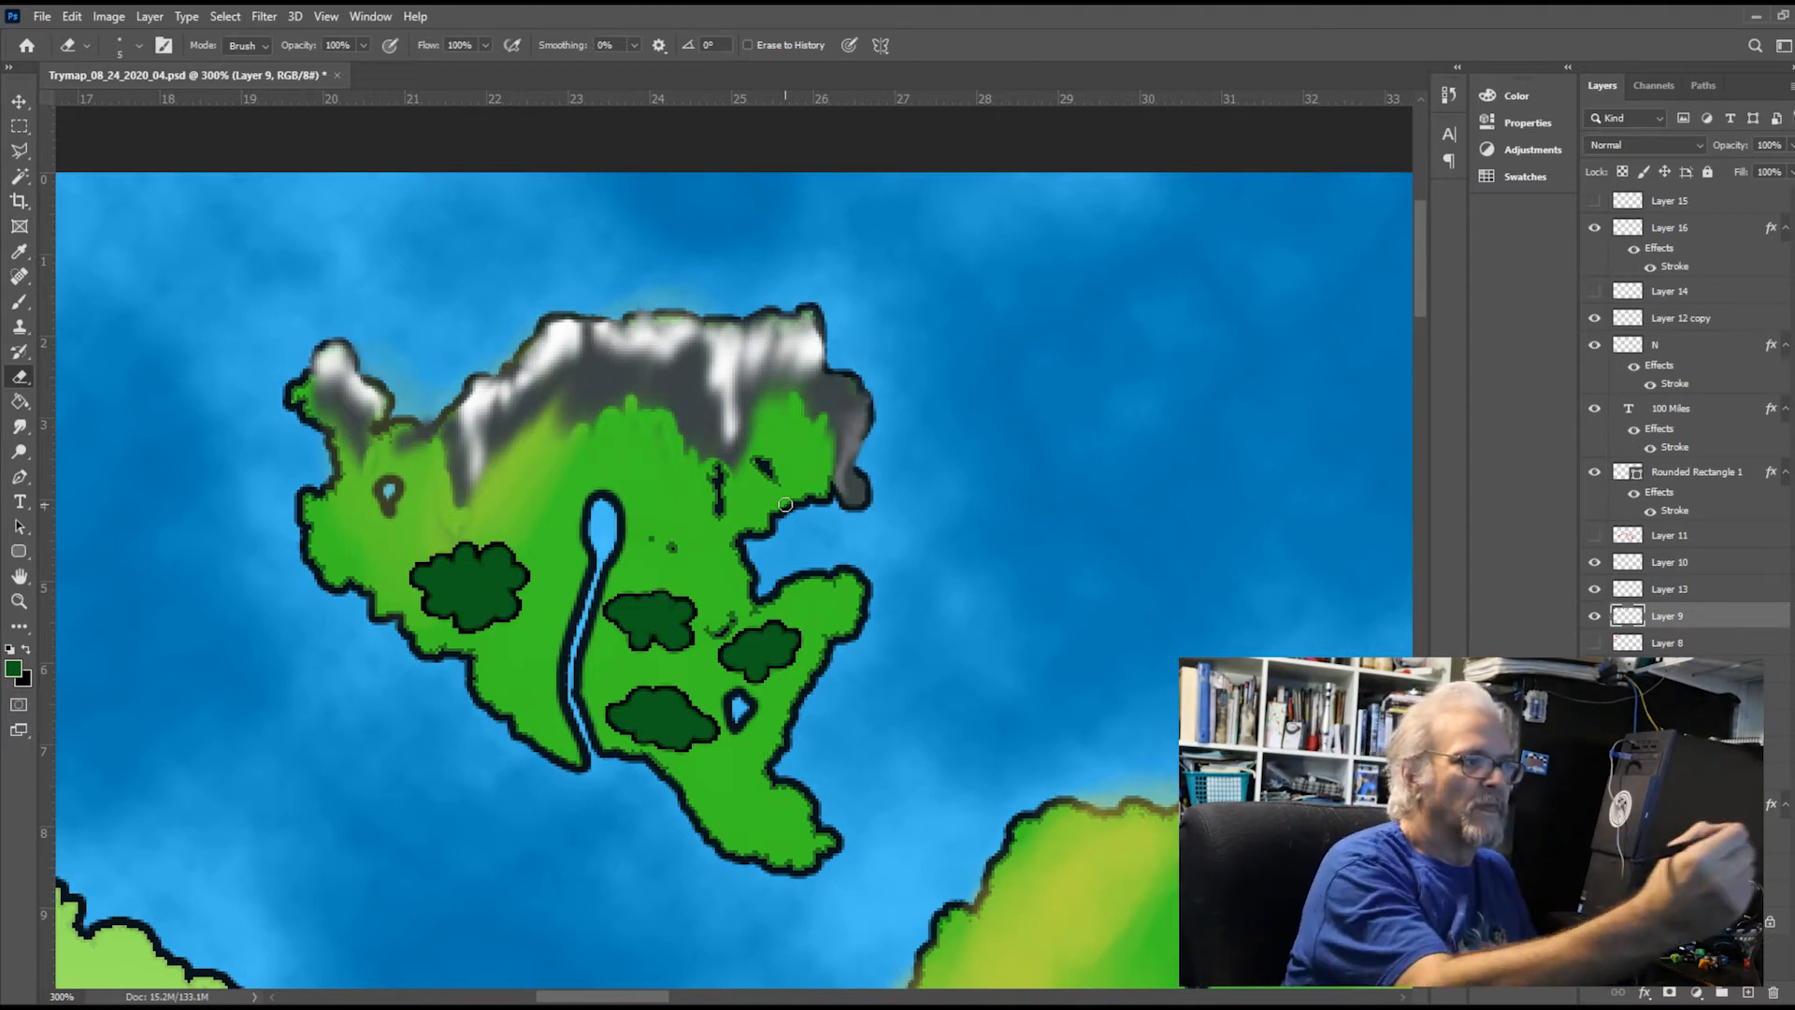
On a new top layer, draw a 10 px red circle just north of the river's source with the Ellipse tool
click(1724, 207)
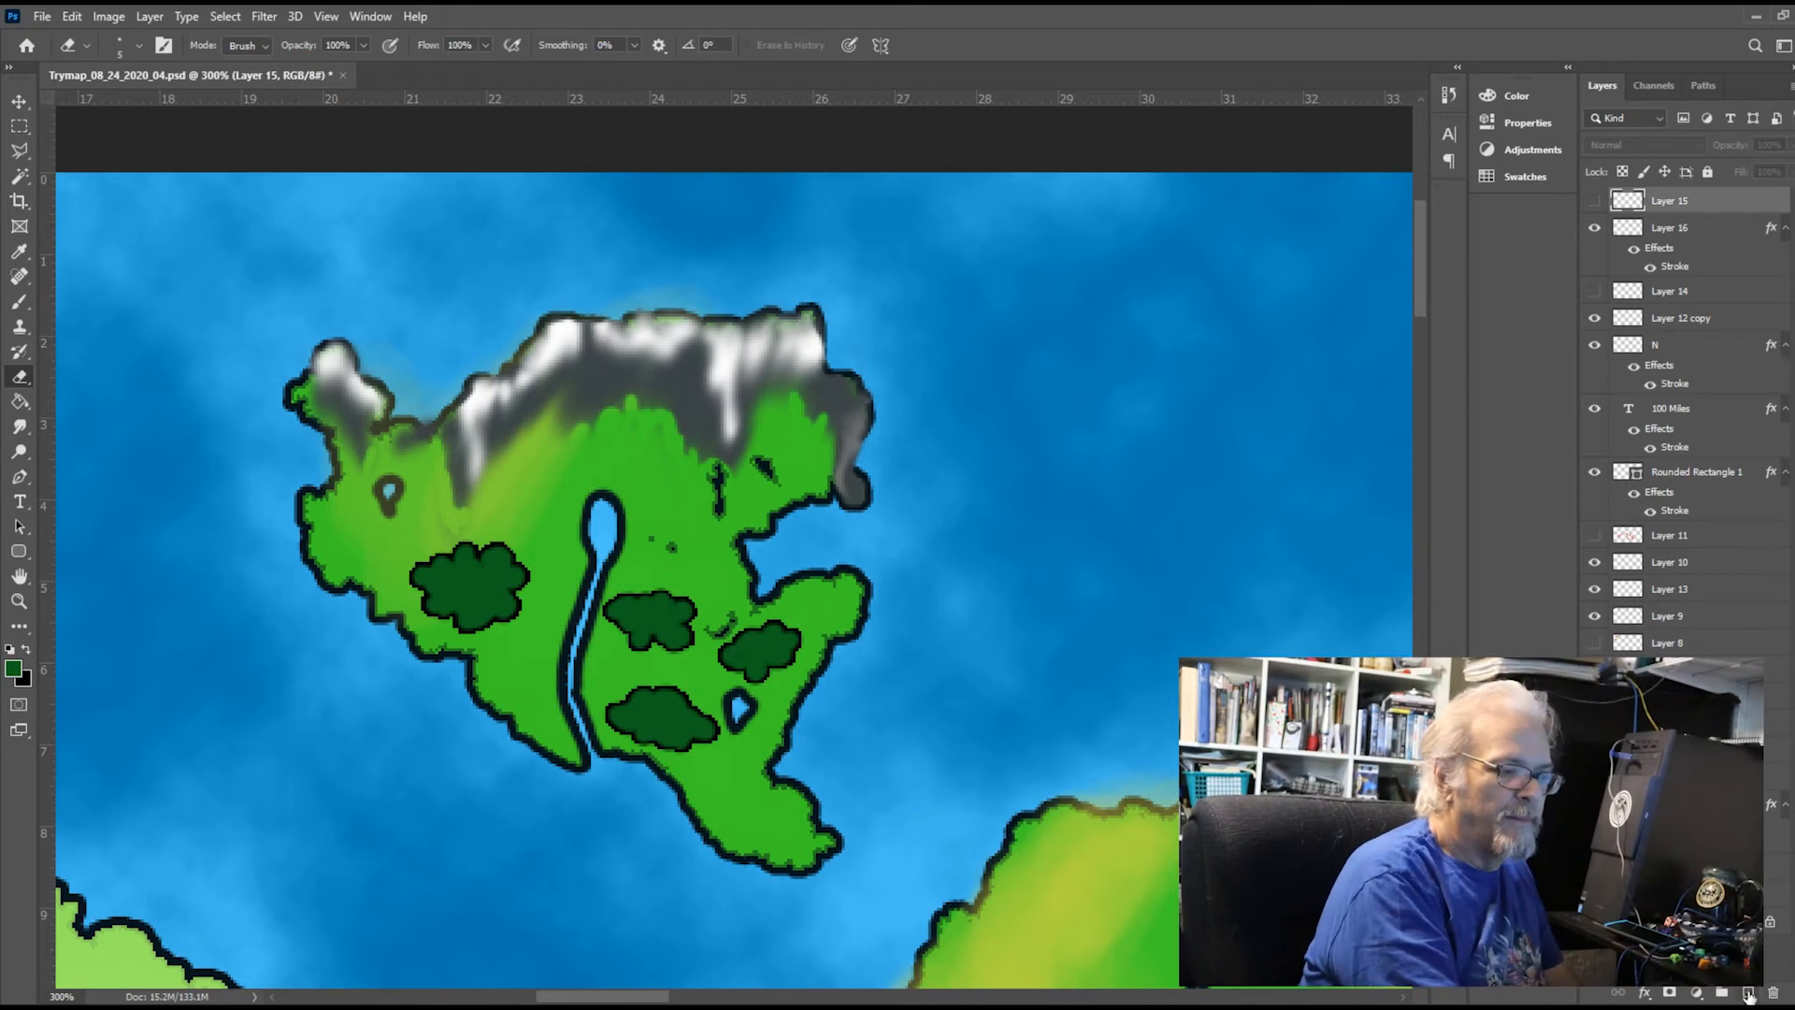
click(1748, 992)
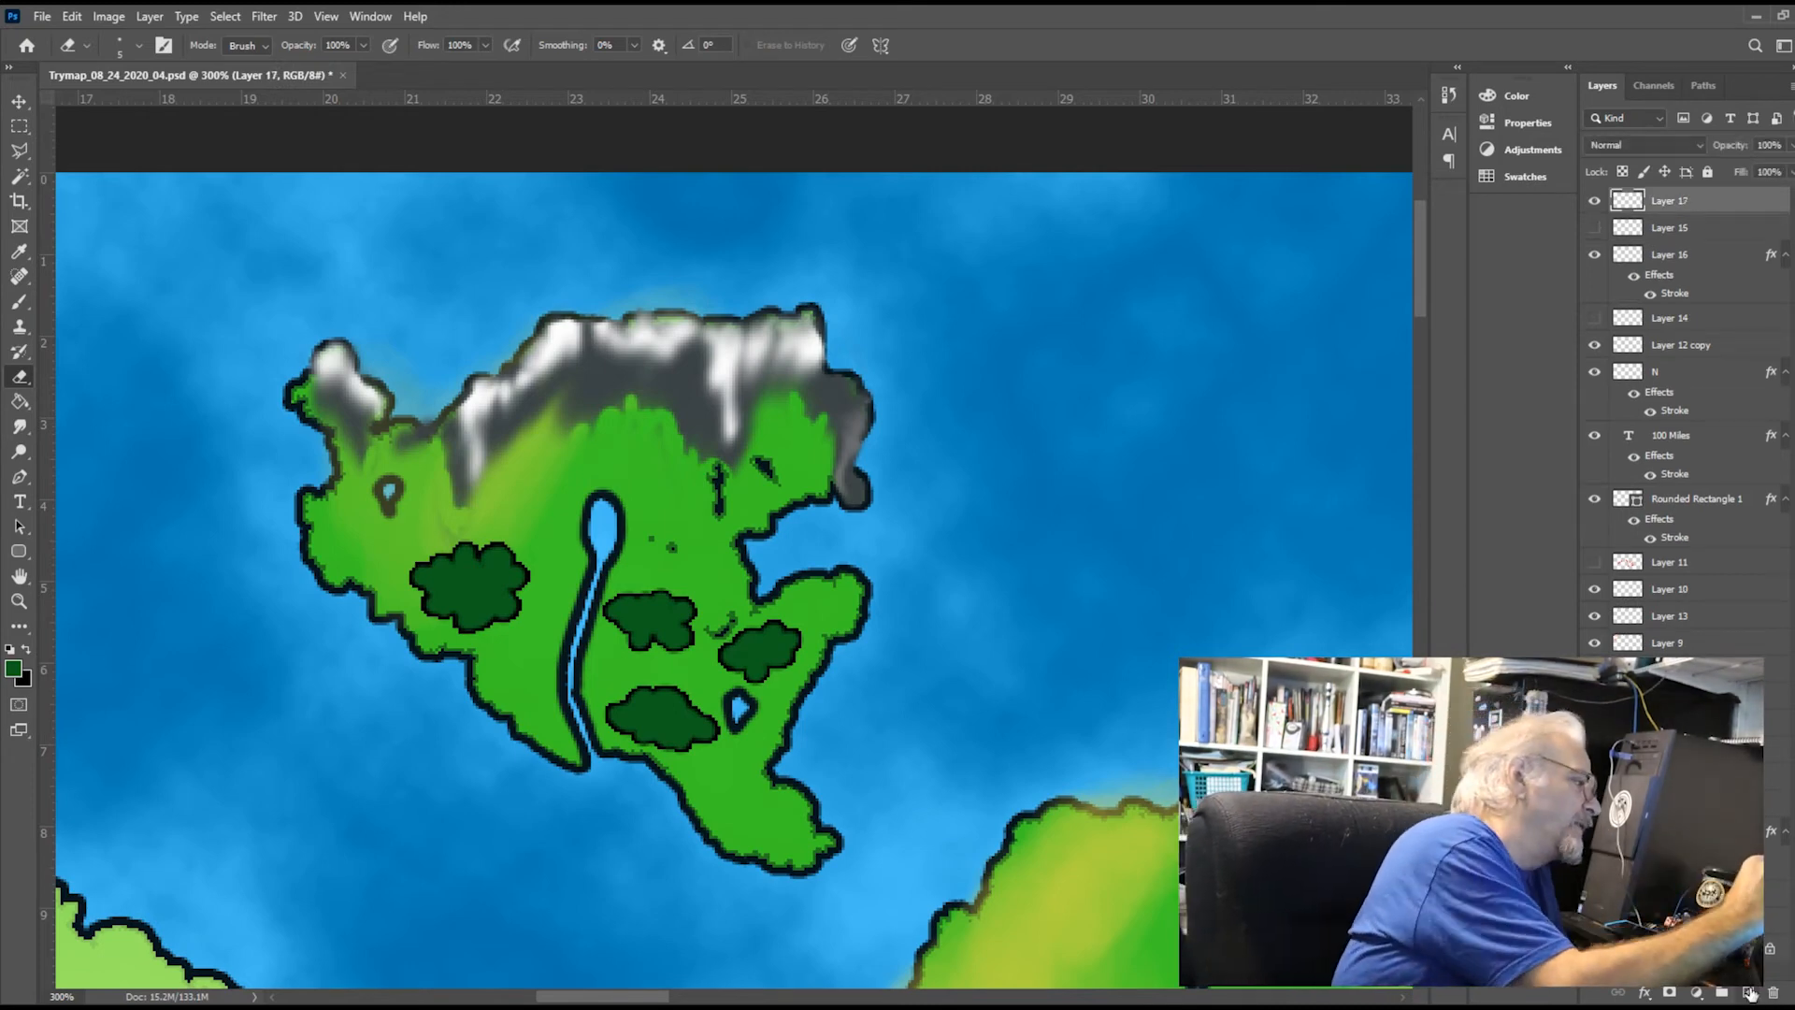
key(i)
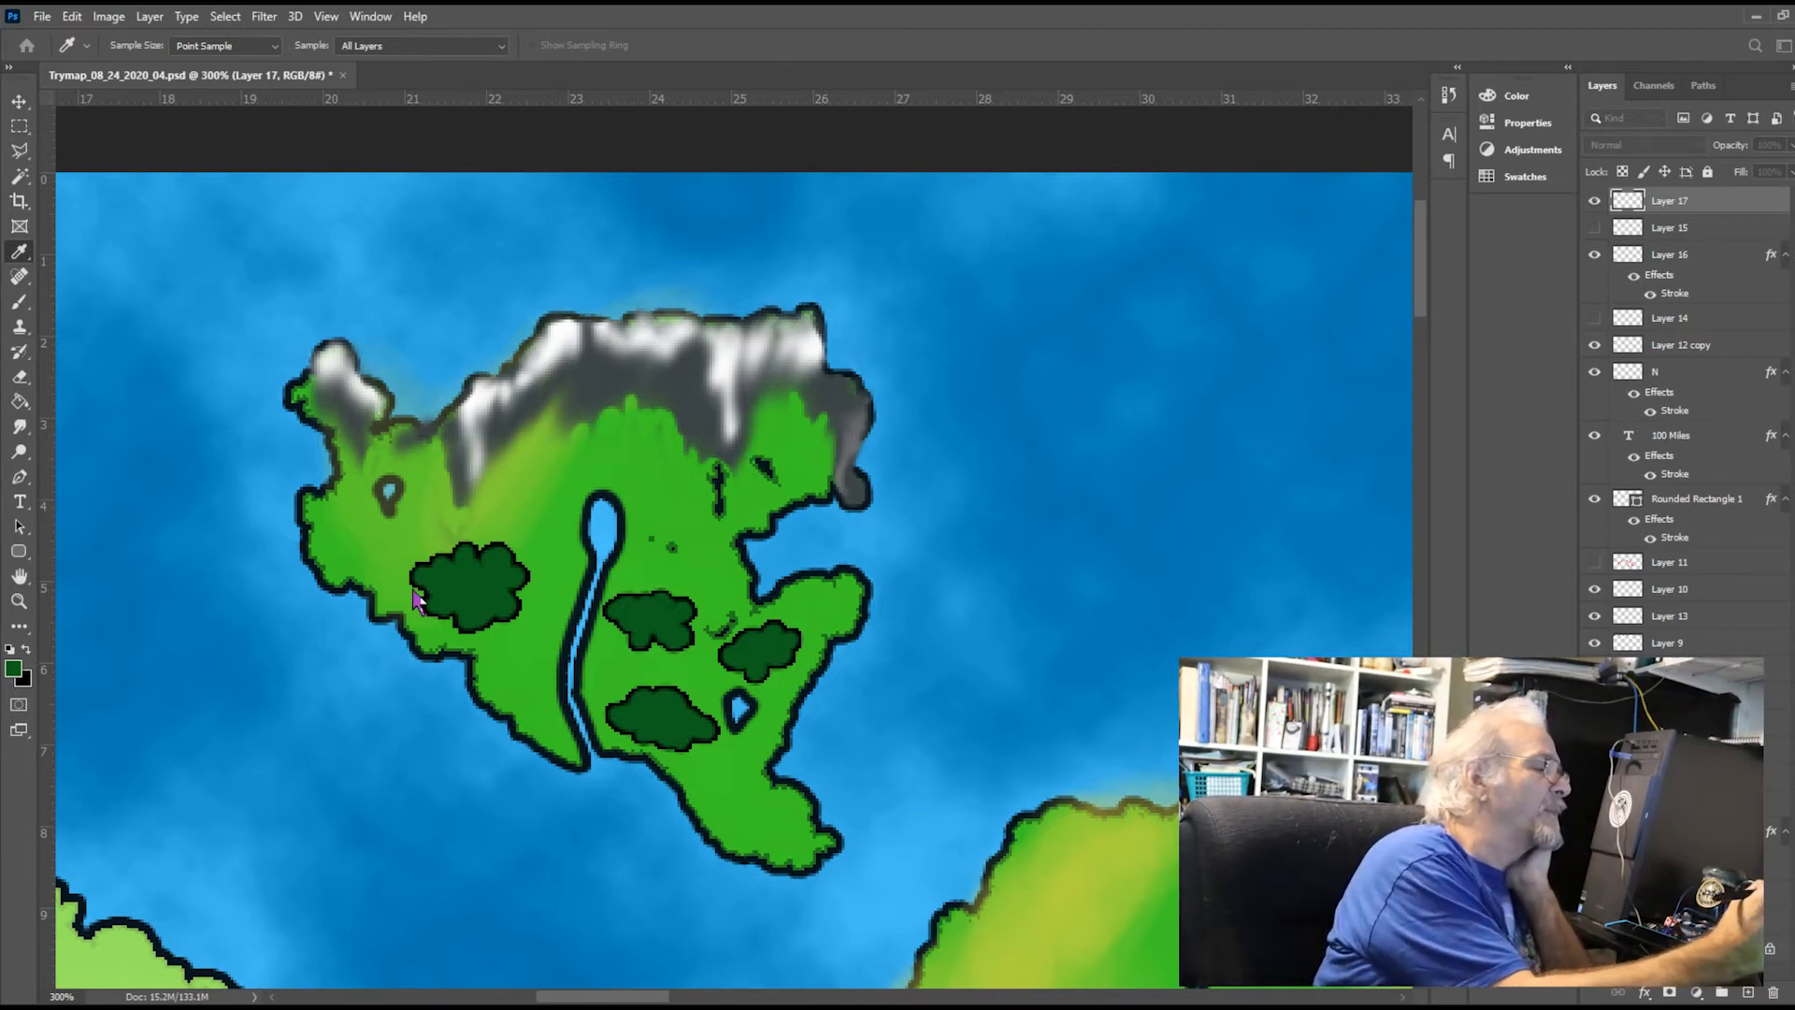
key(e)
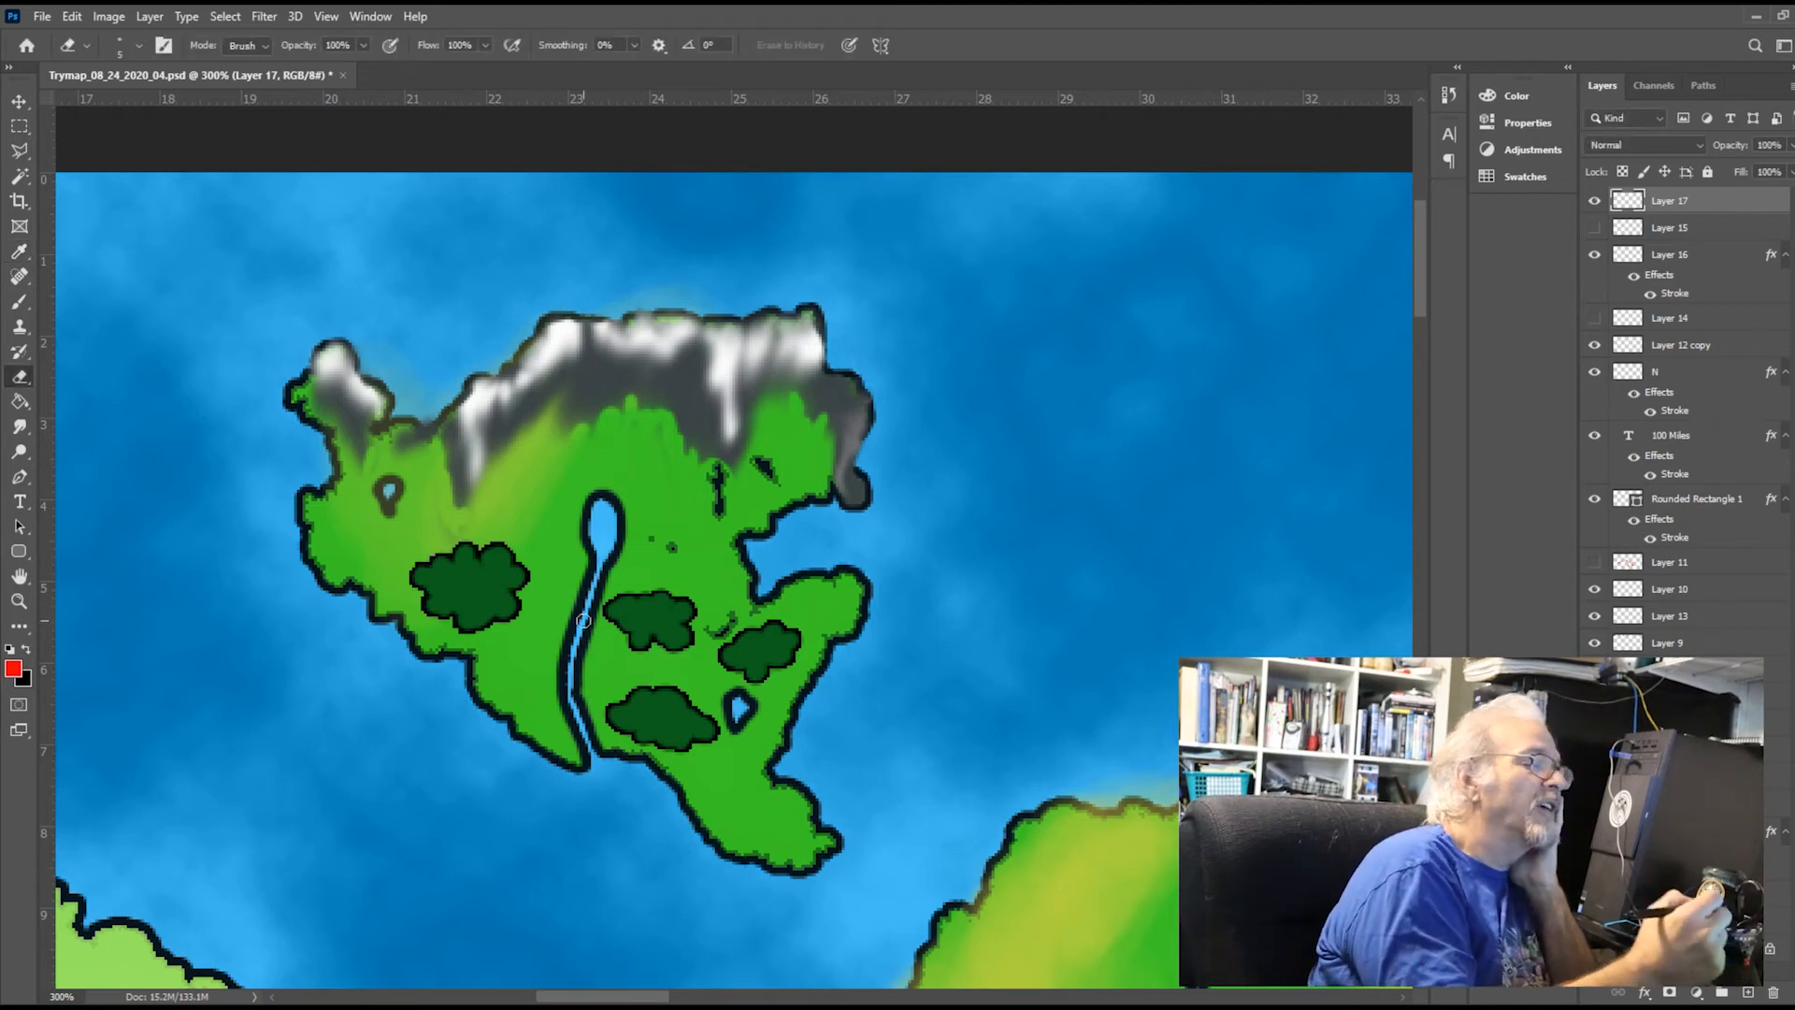
click(21, 553)
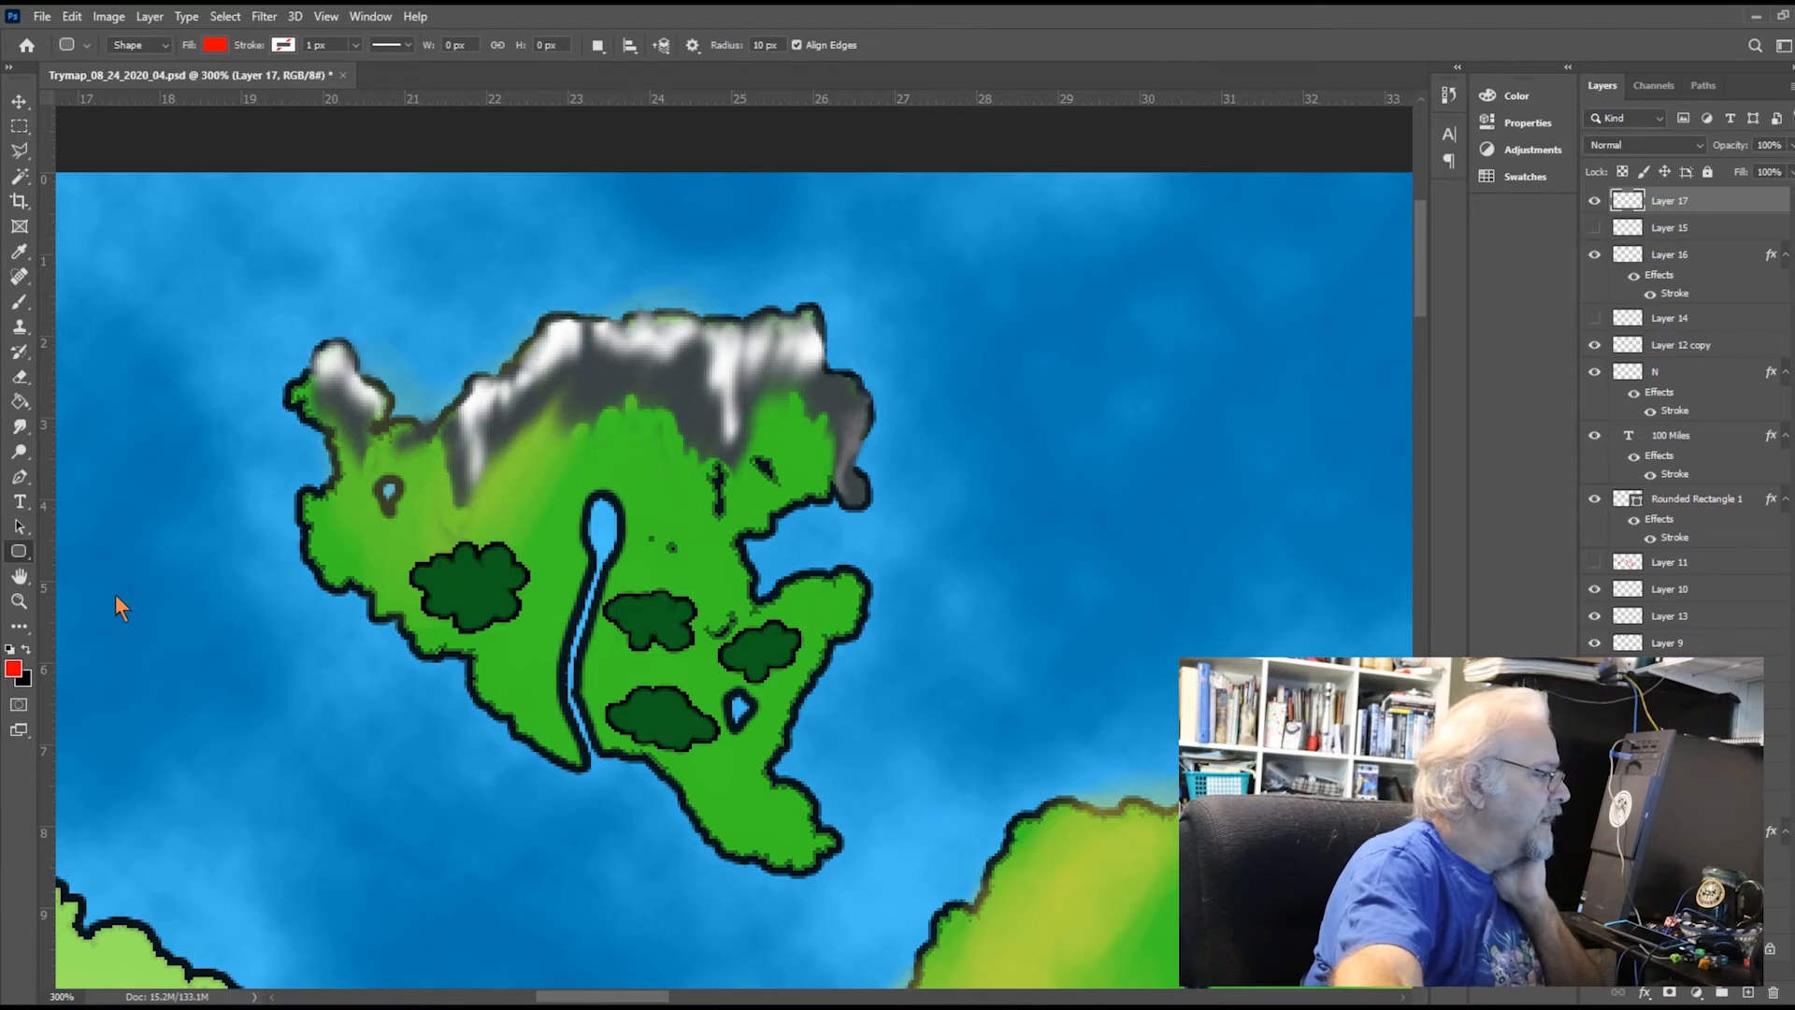
key(shift+u)
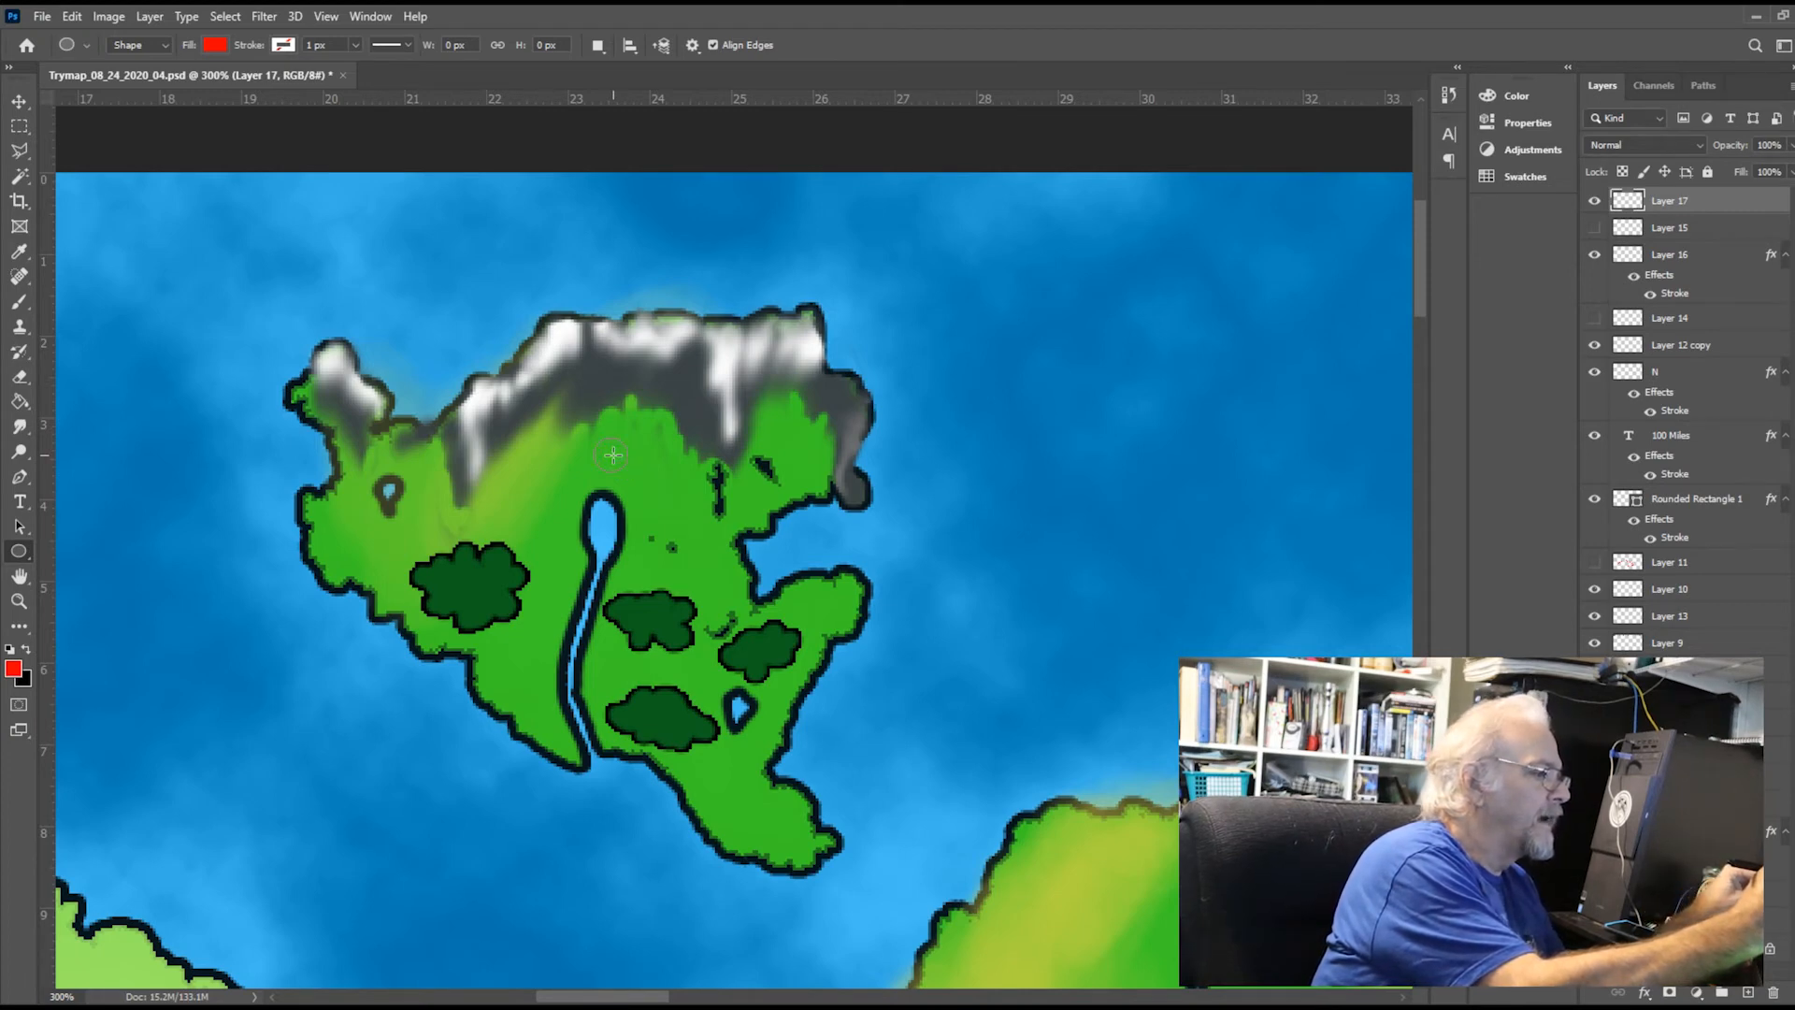
drag(612, 455, 626, 458)
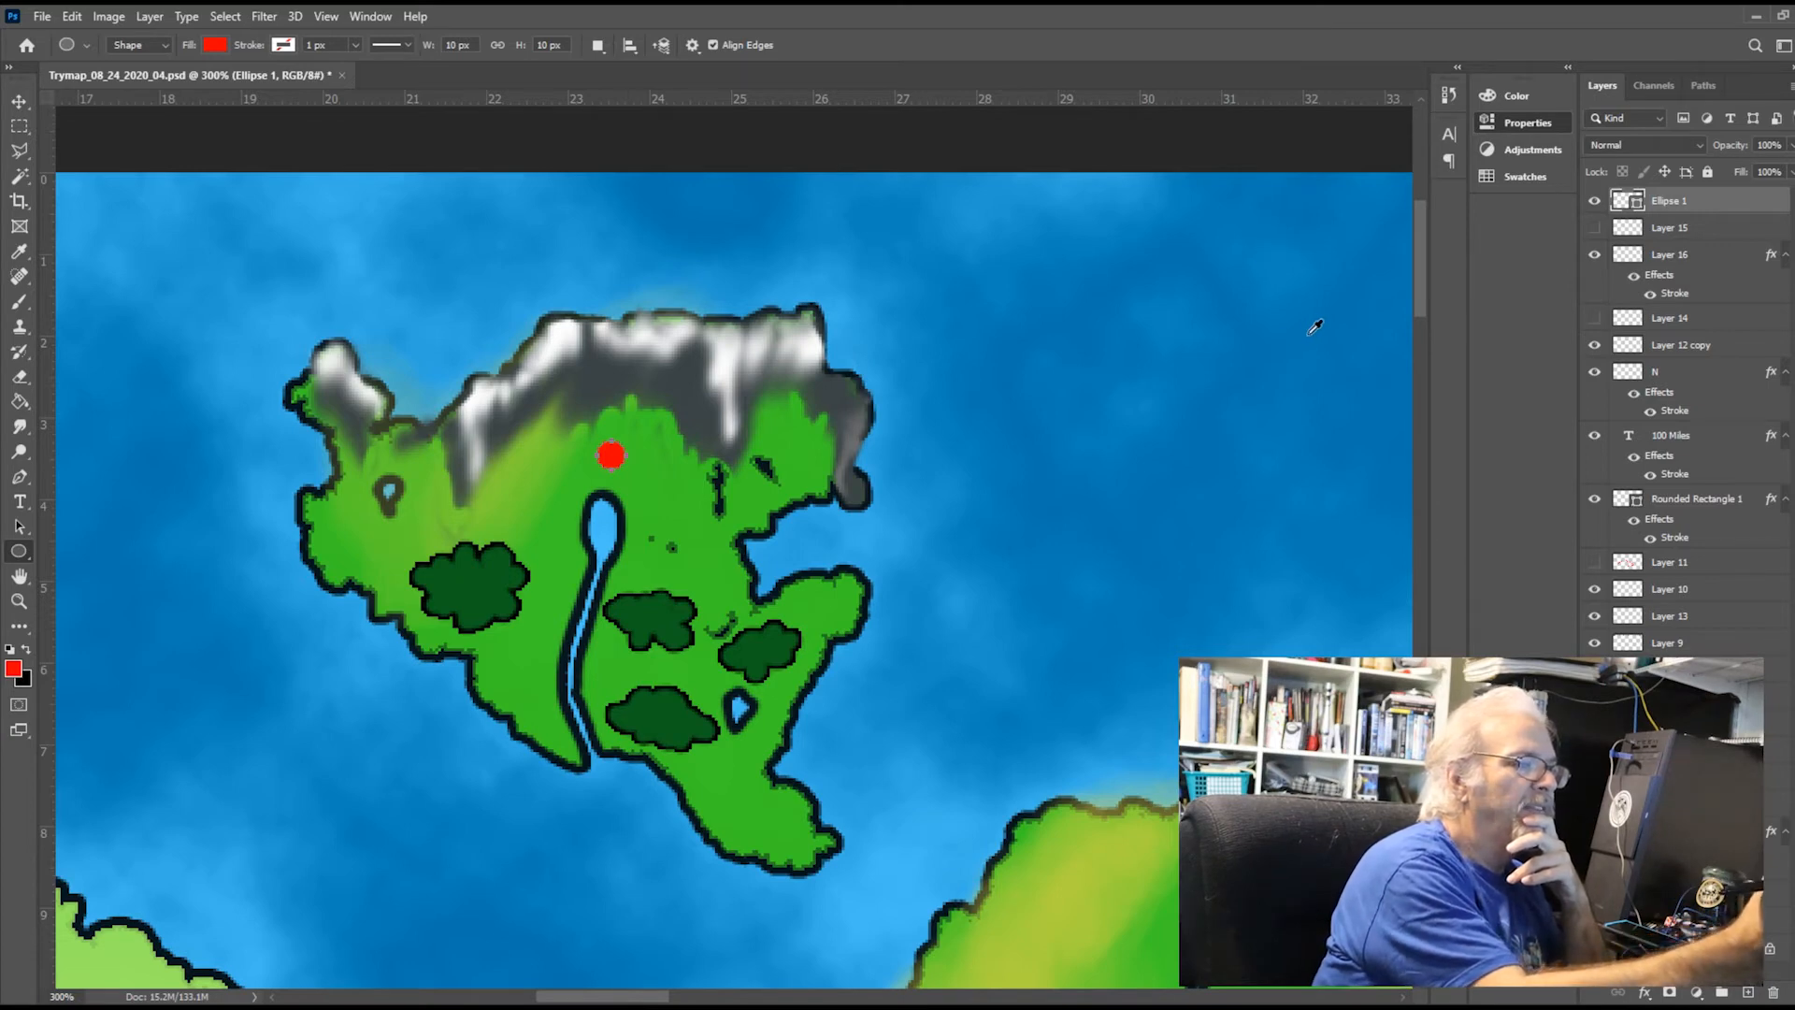
Give the red circle a 1 px black stroke, undoing a trial width of 3.79 px
click(1445, 331)
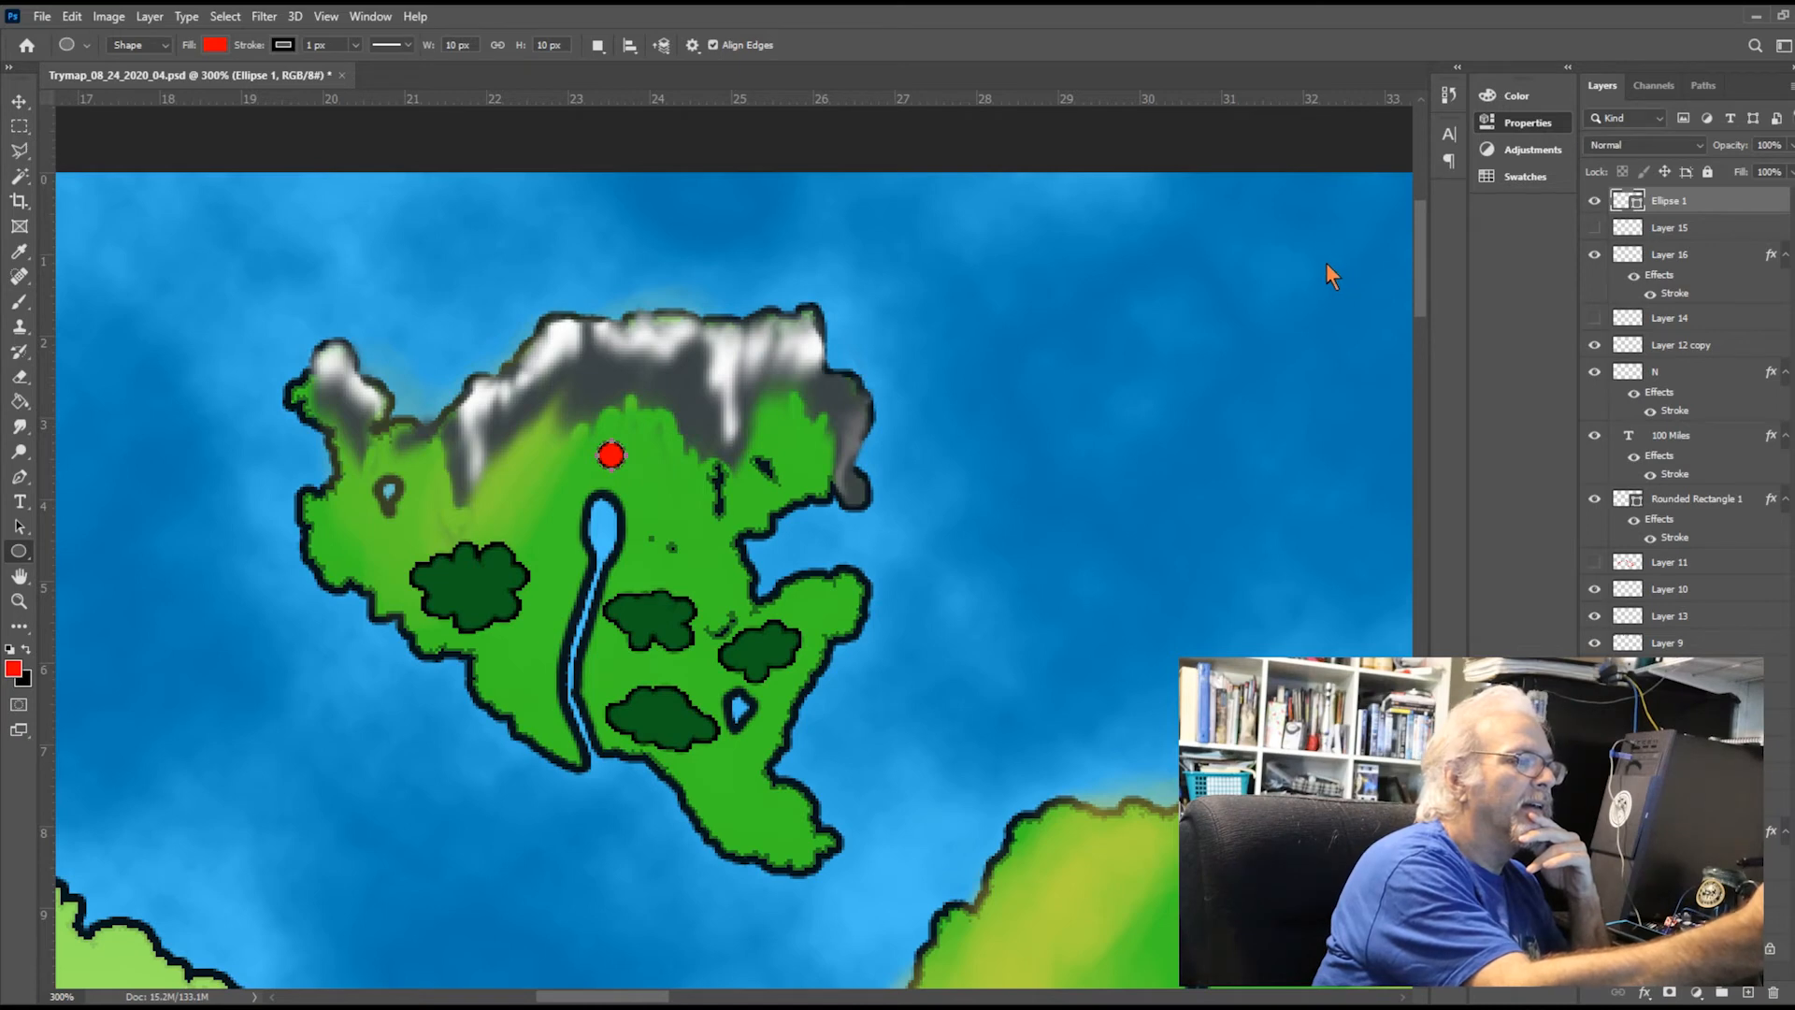
drag(1322, 266, 1325, 264)
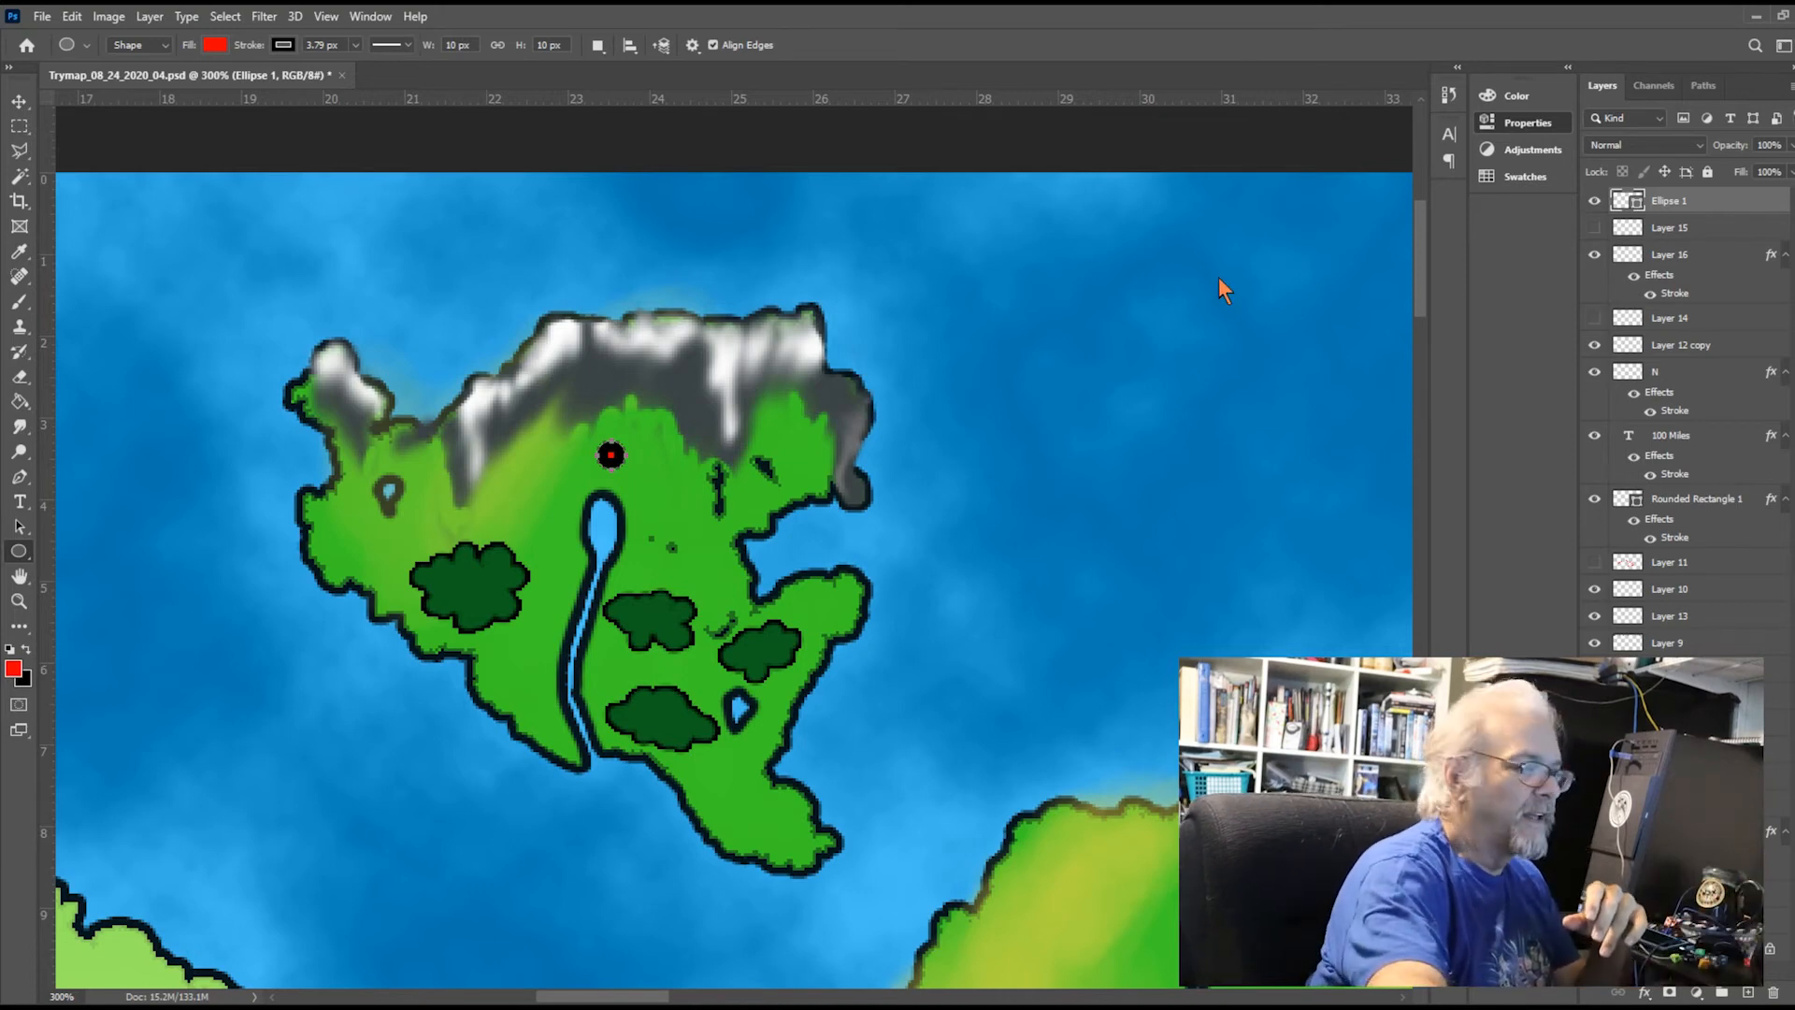
key(ctrl+z)
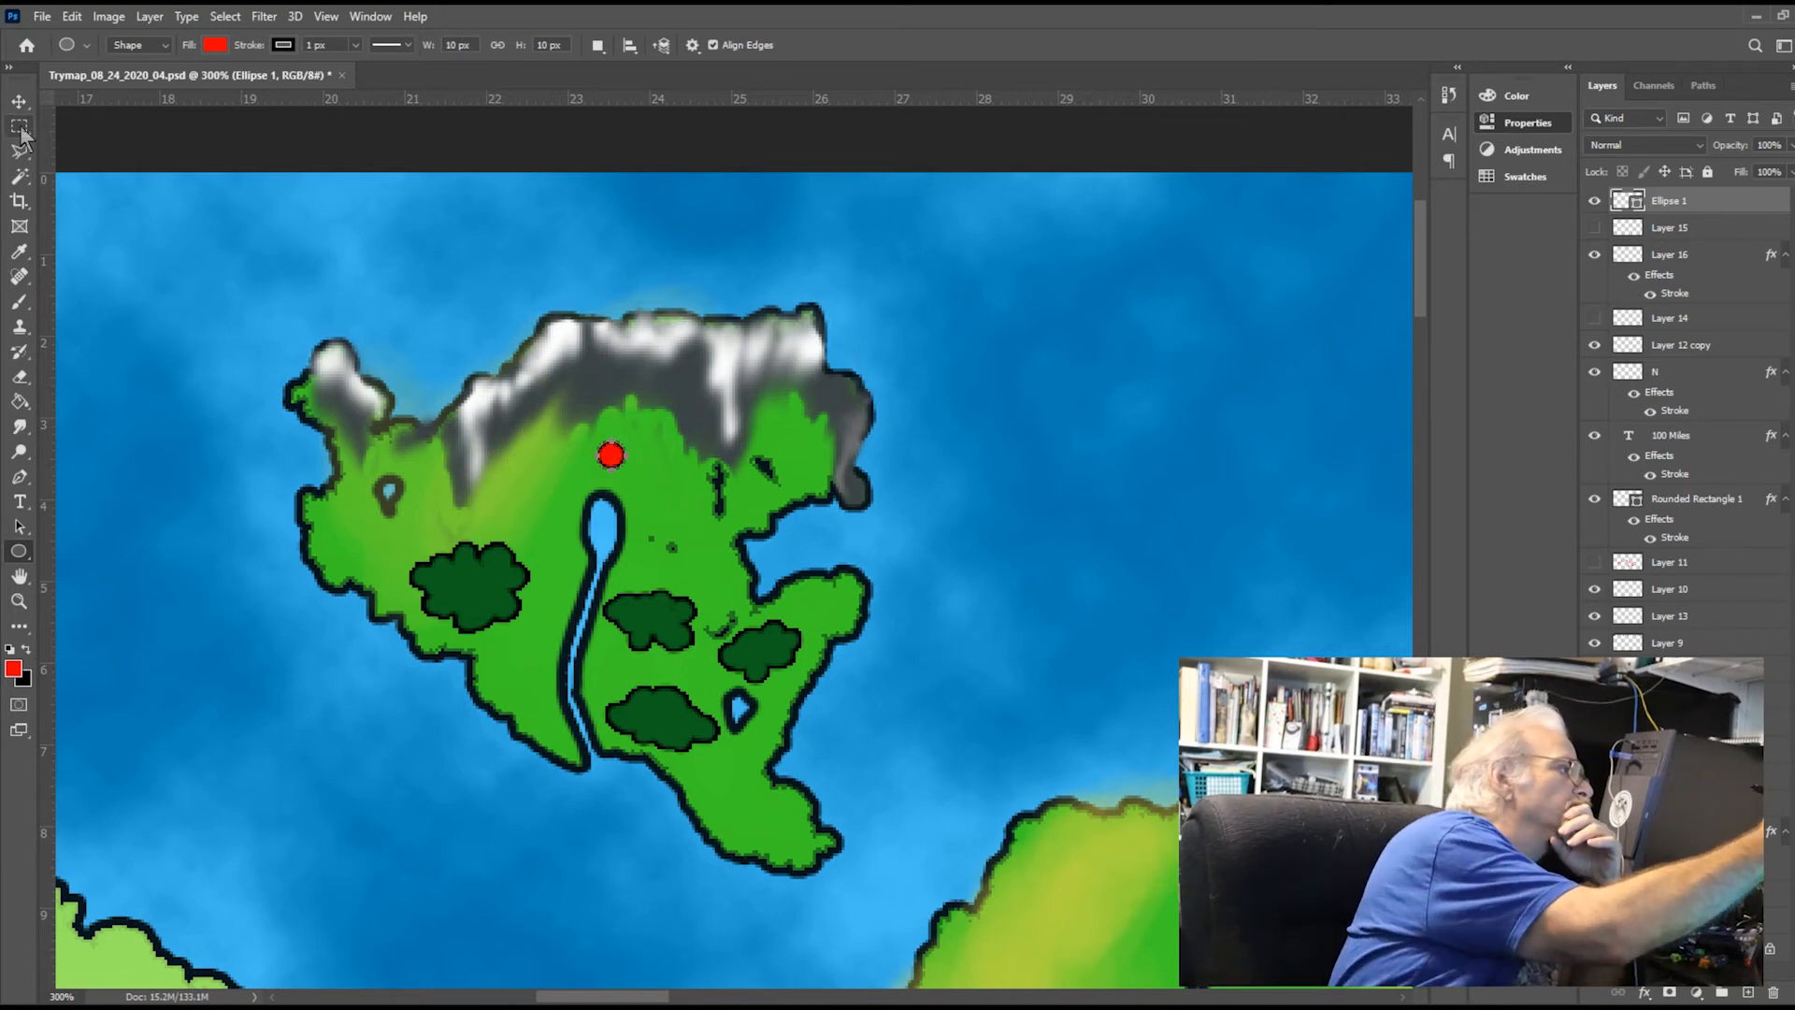
Move the red circle slightly west so it sits directly north of the river's source
key(m)
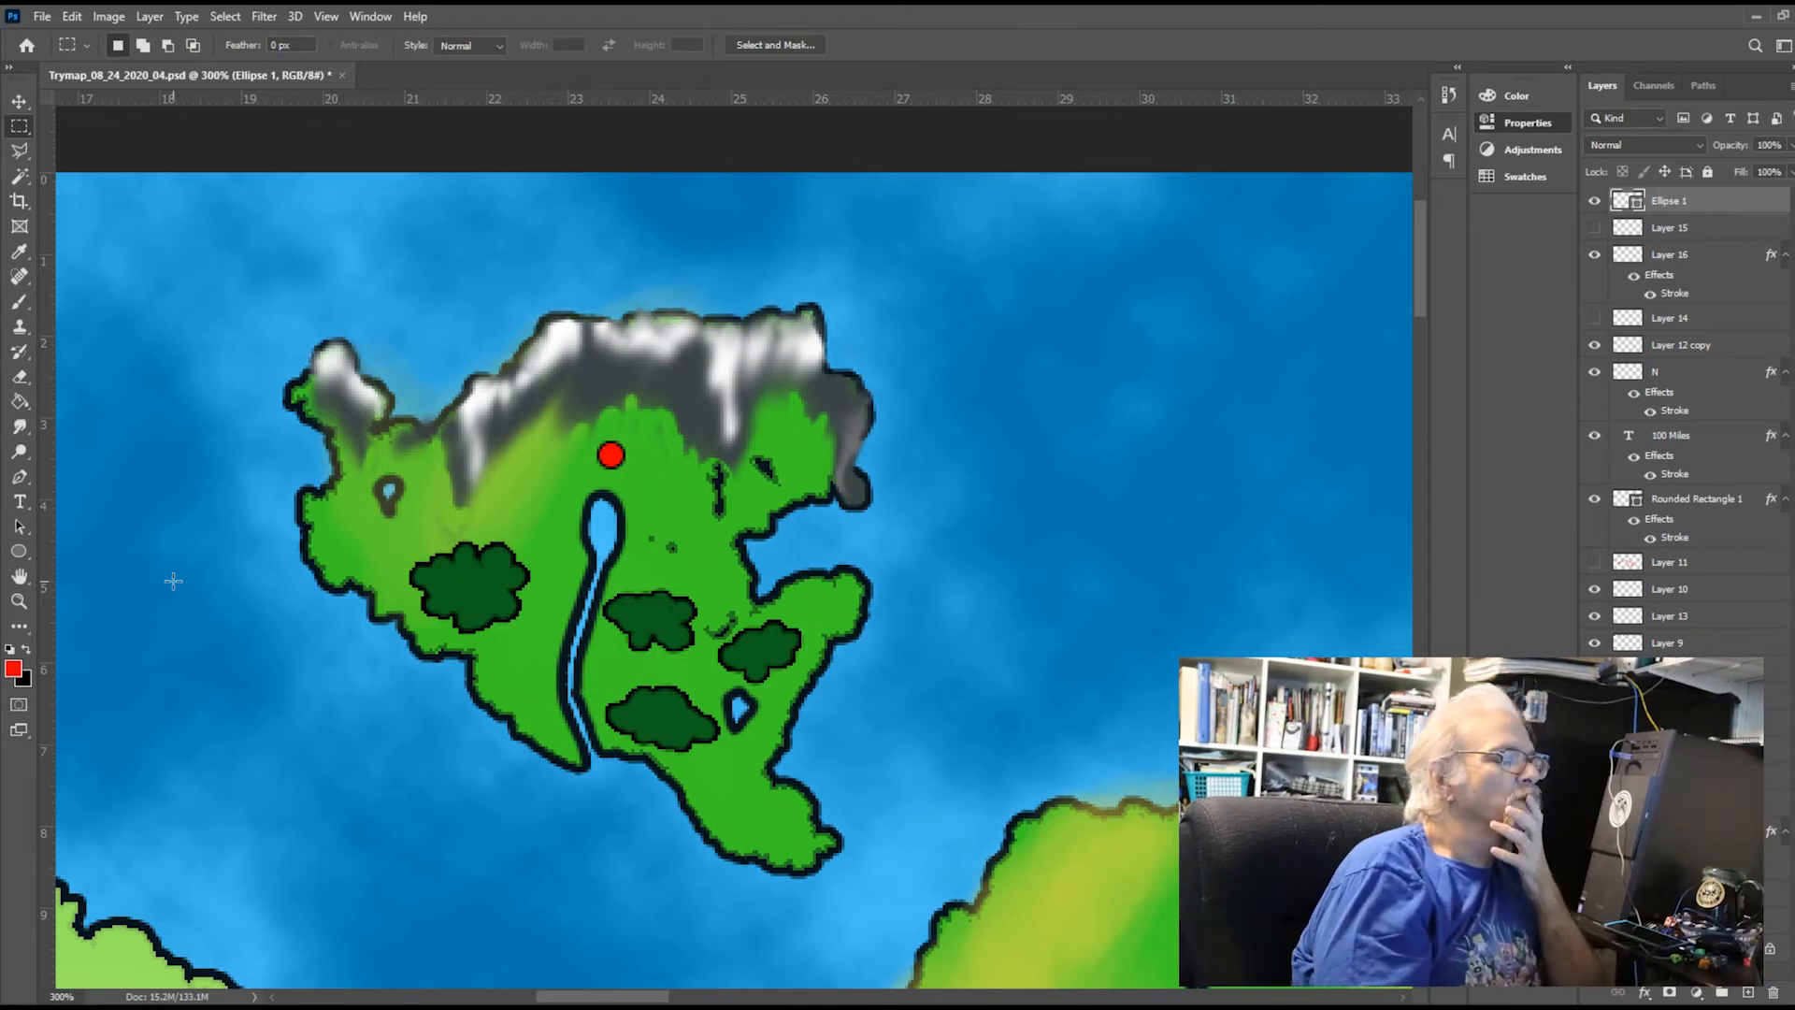
click(18, 101)
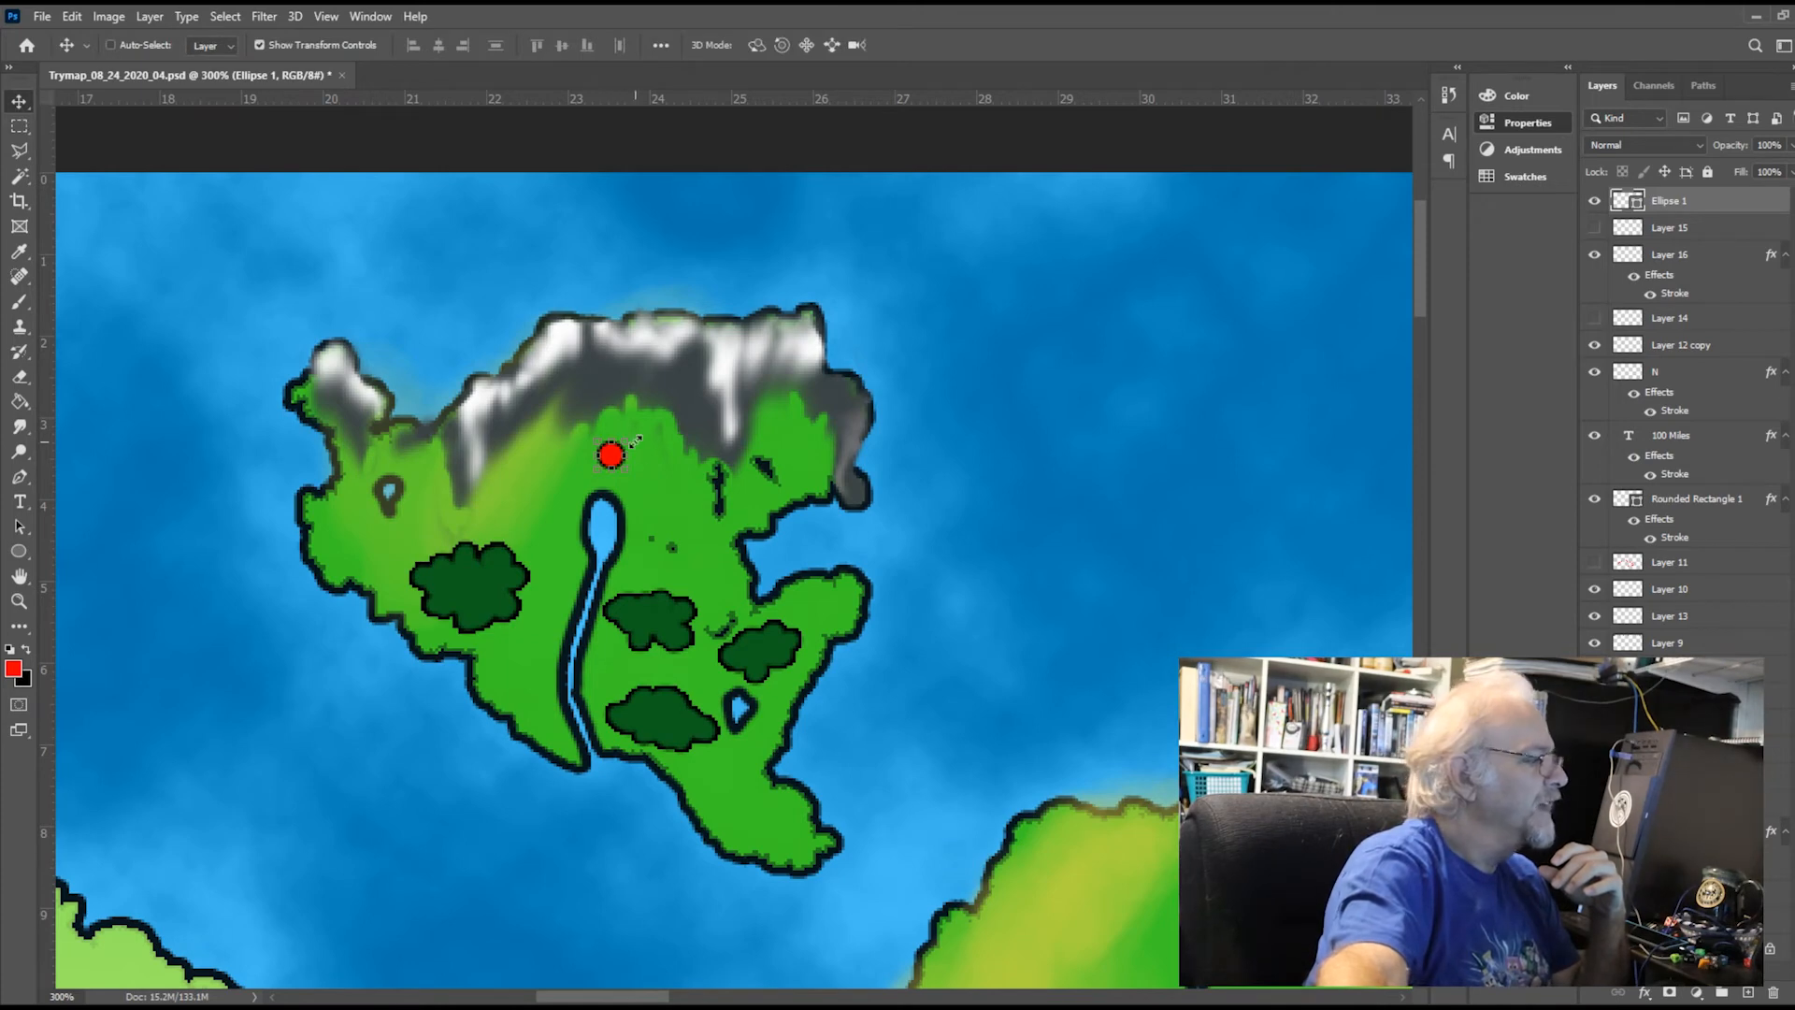
drag(618, 468, 617, 454)
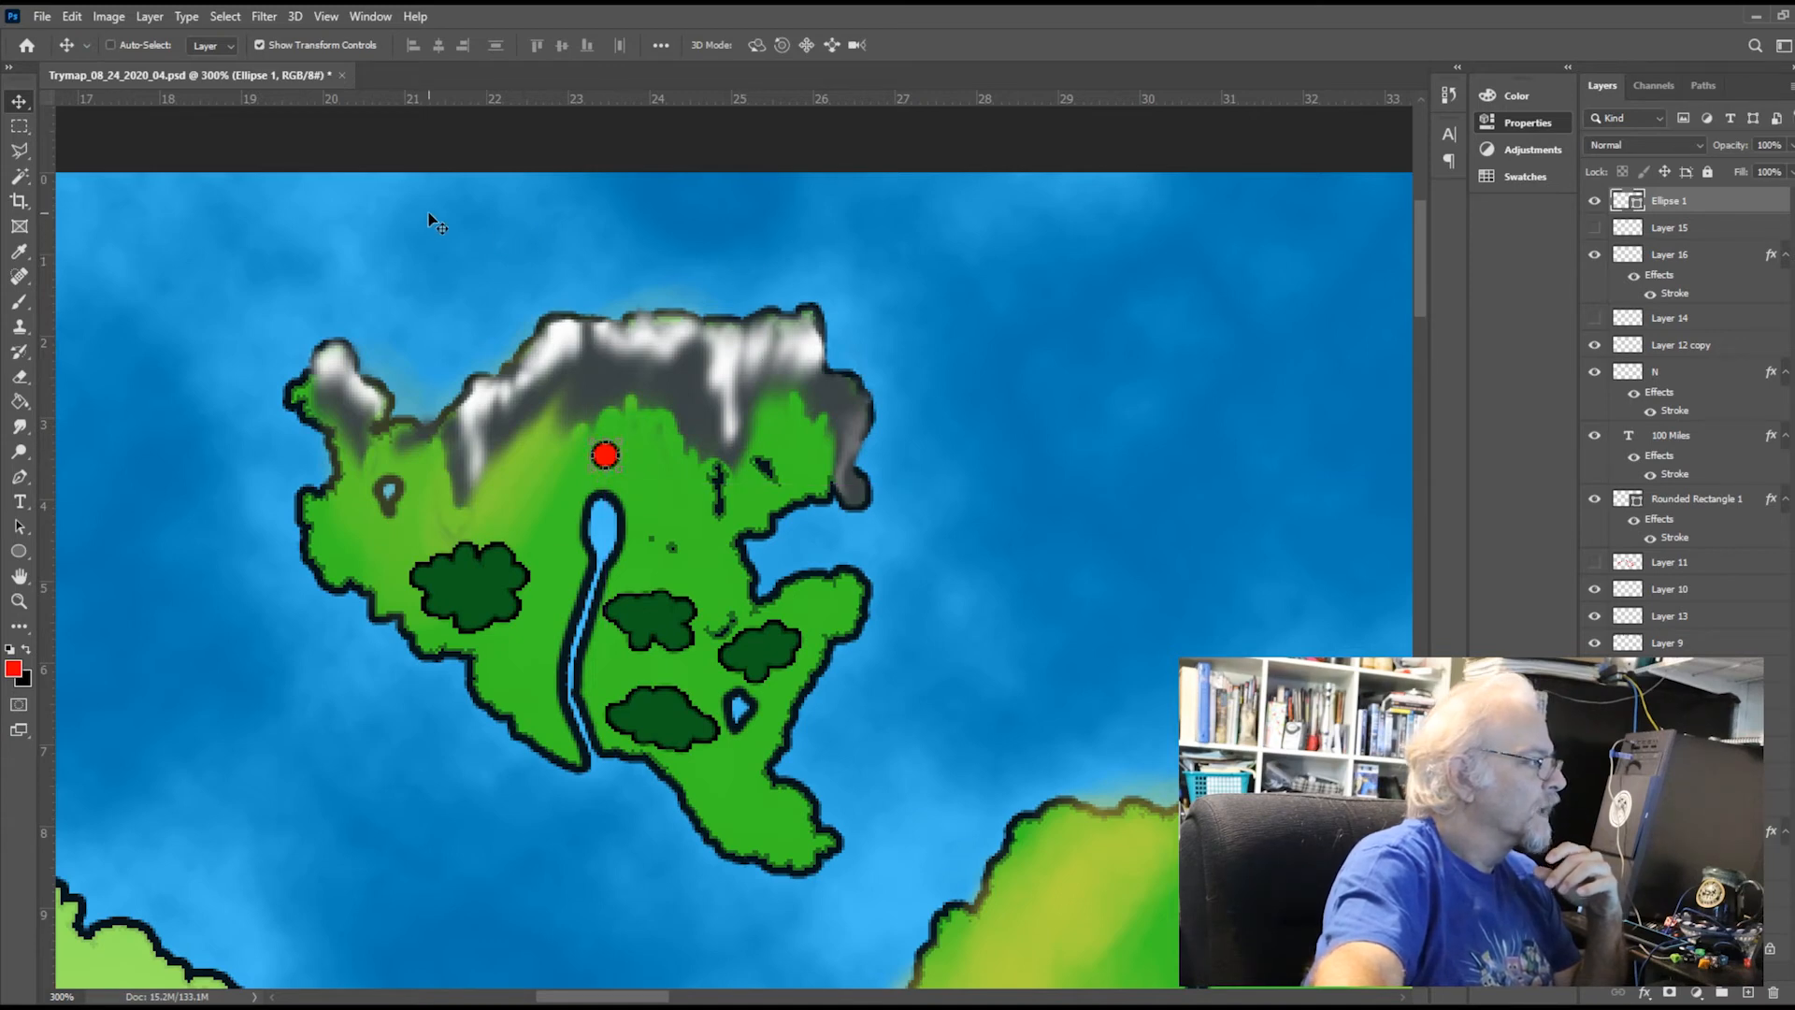
click(28, 128)
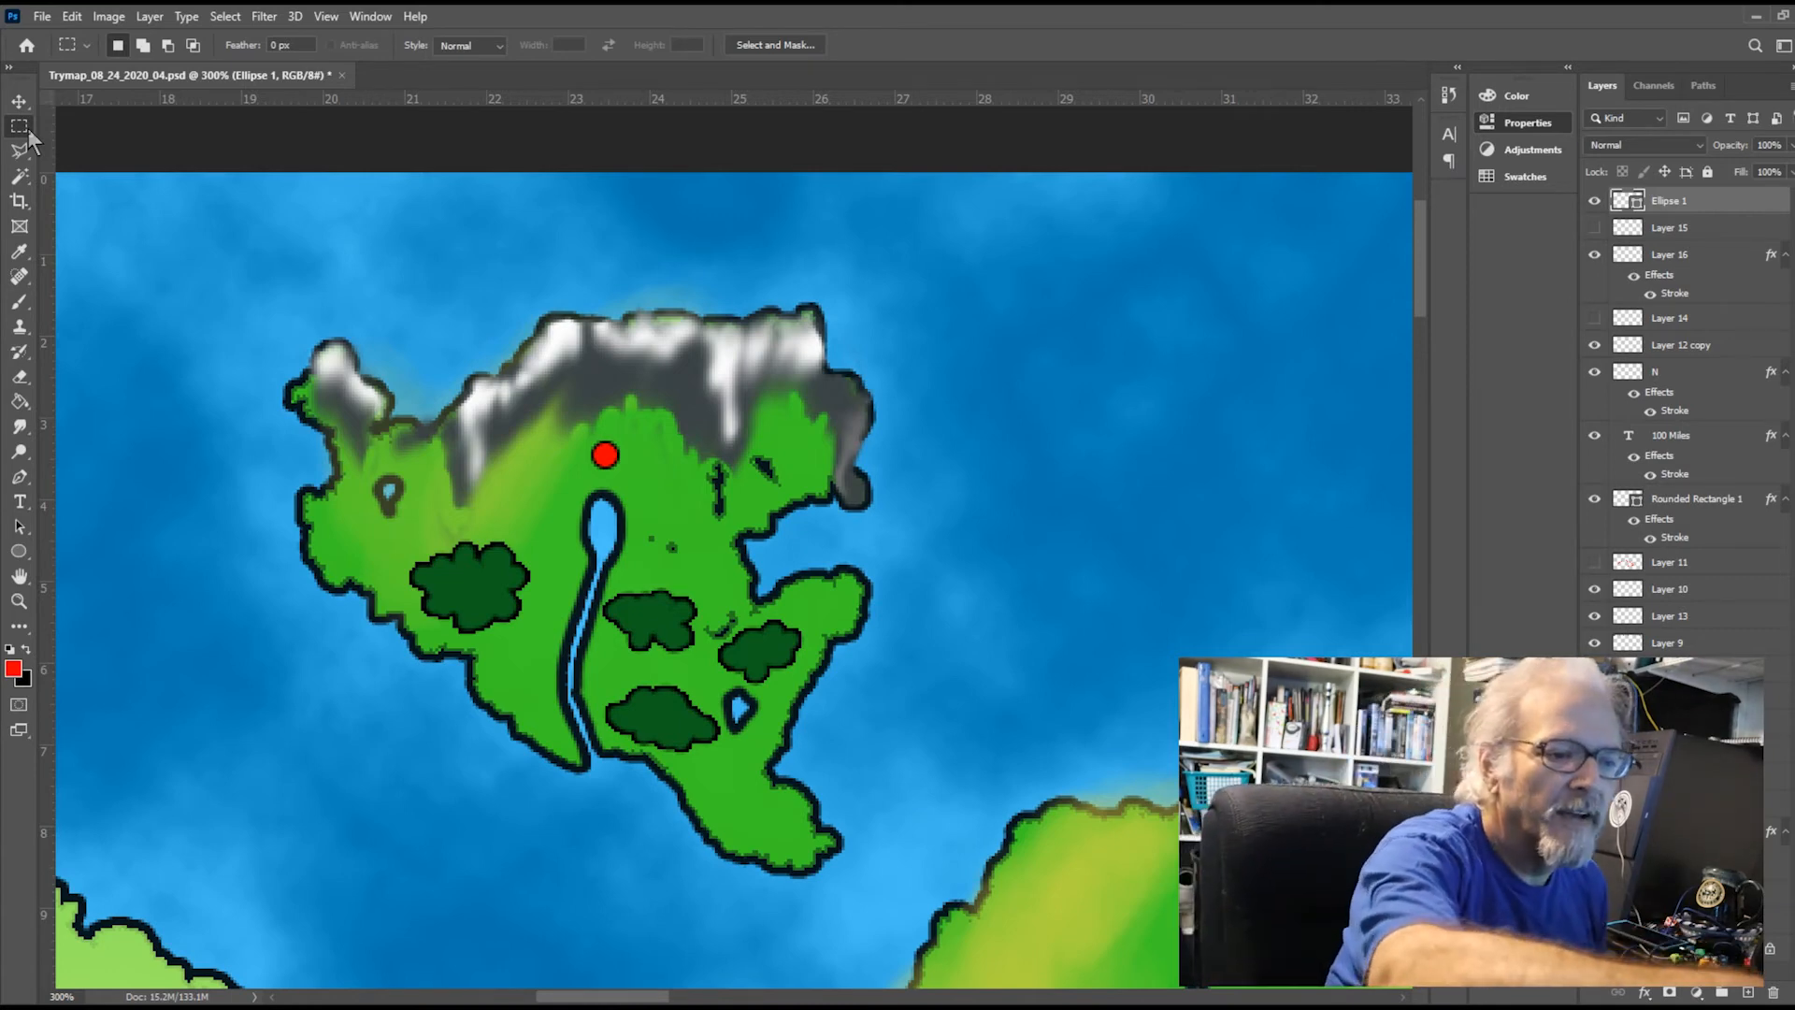
key(ctrl+plus)
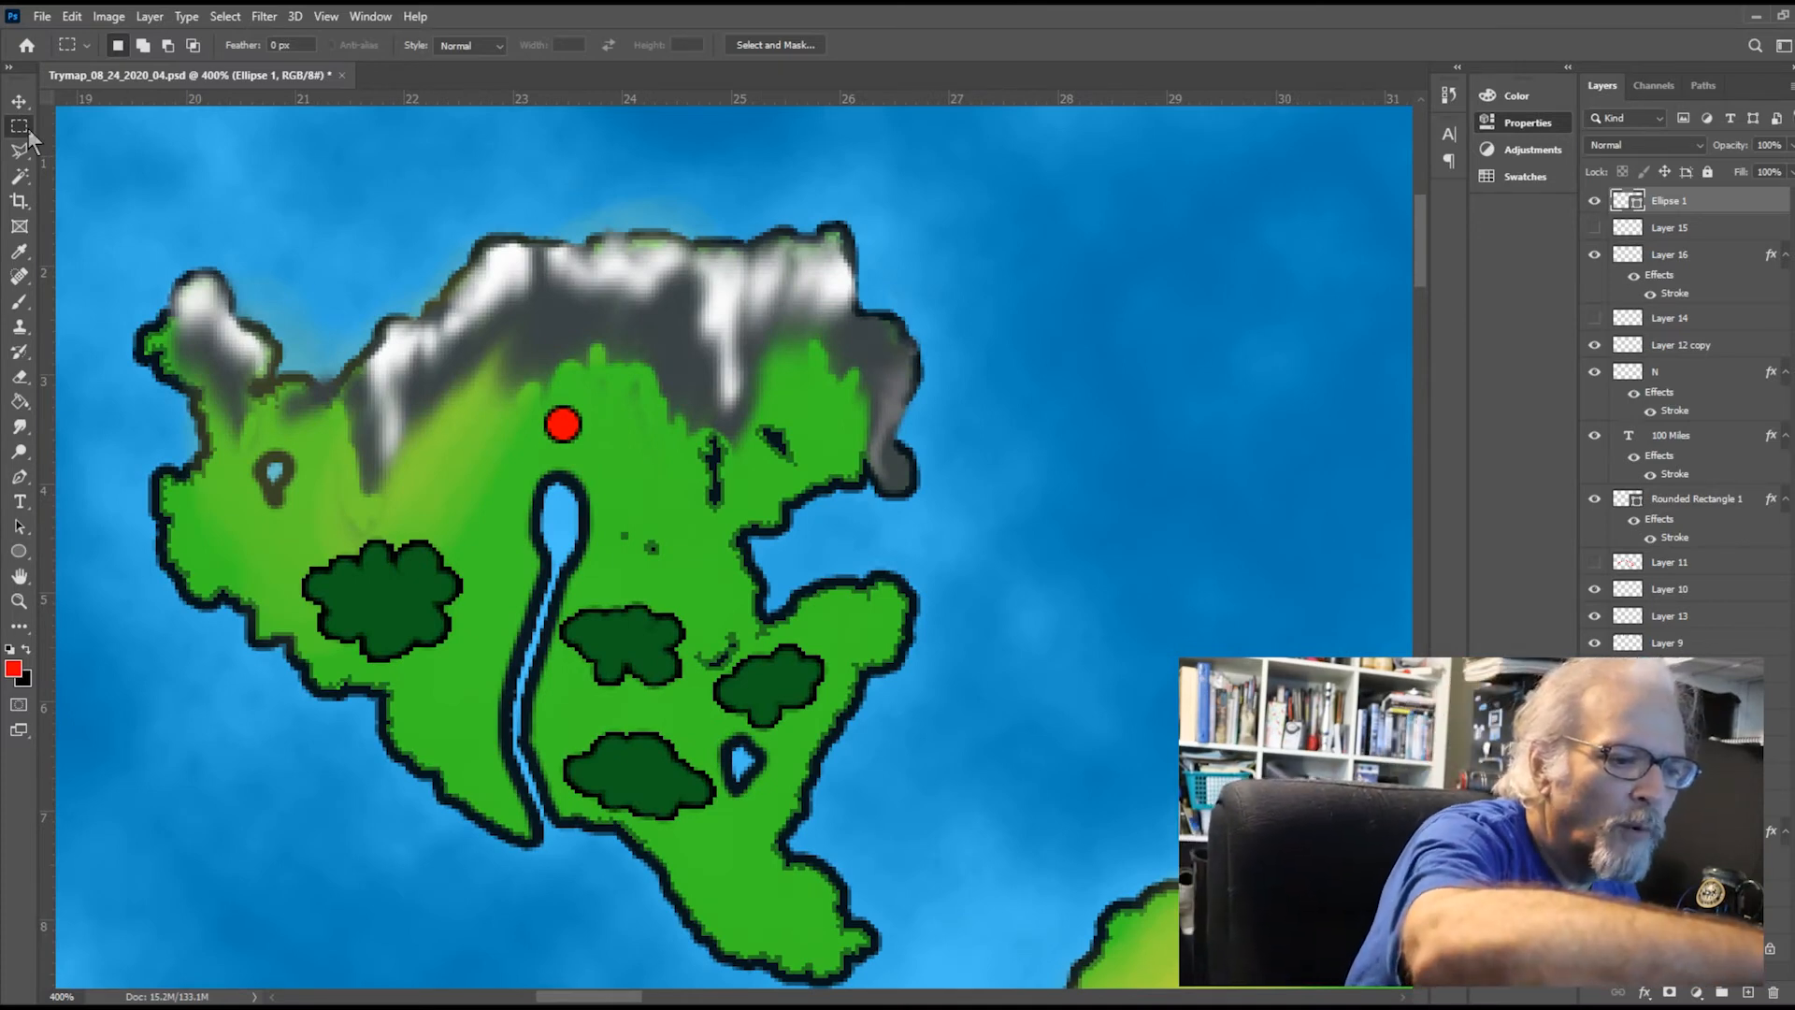
Show the hidden Layer 15 and rasterize the Ellipse 1 shape layer with the Brush tool active
key(ctrl+0)
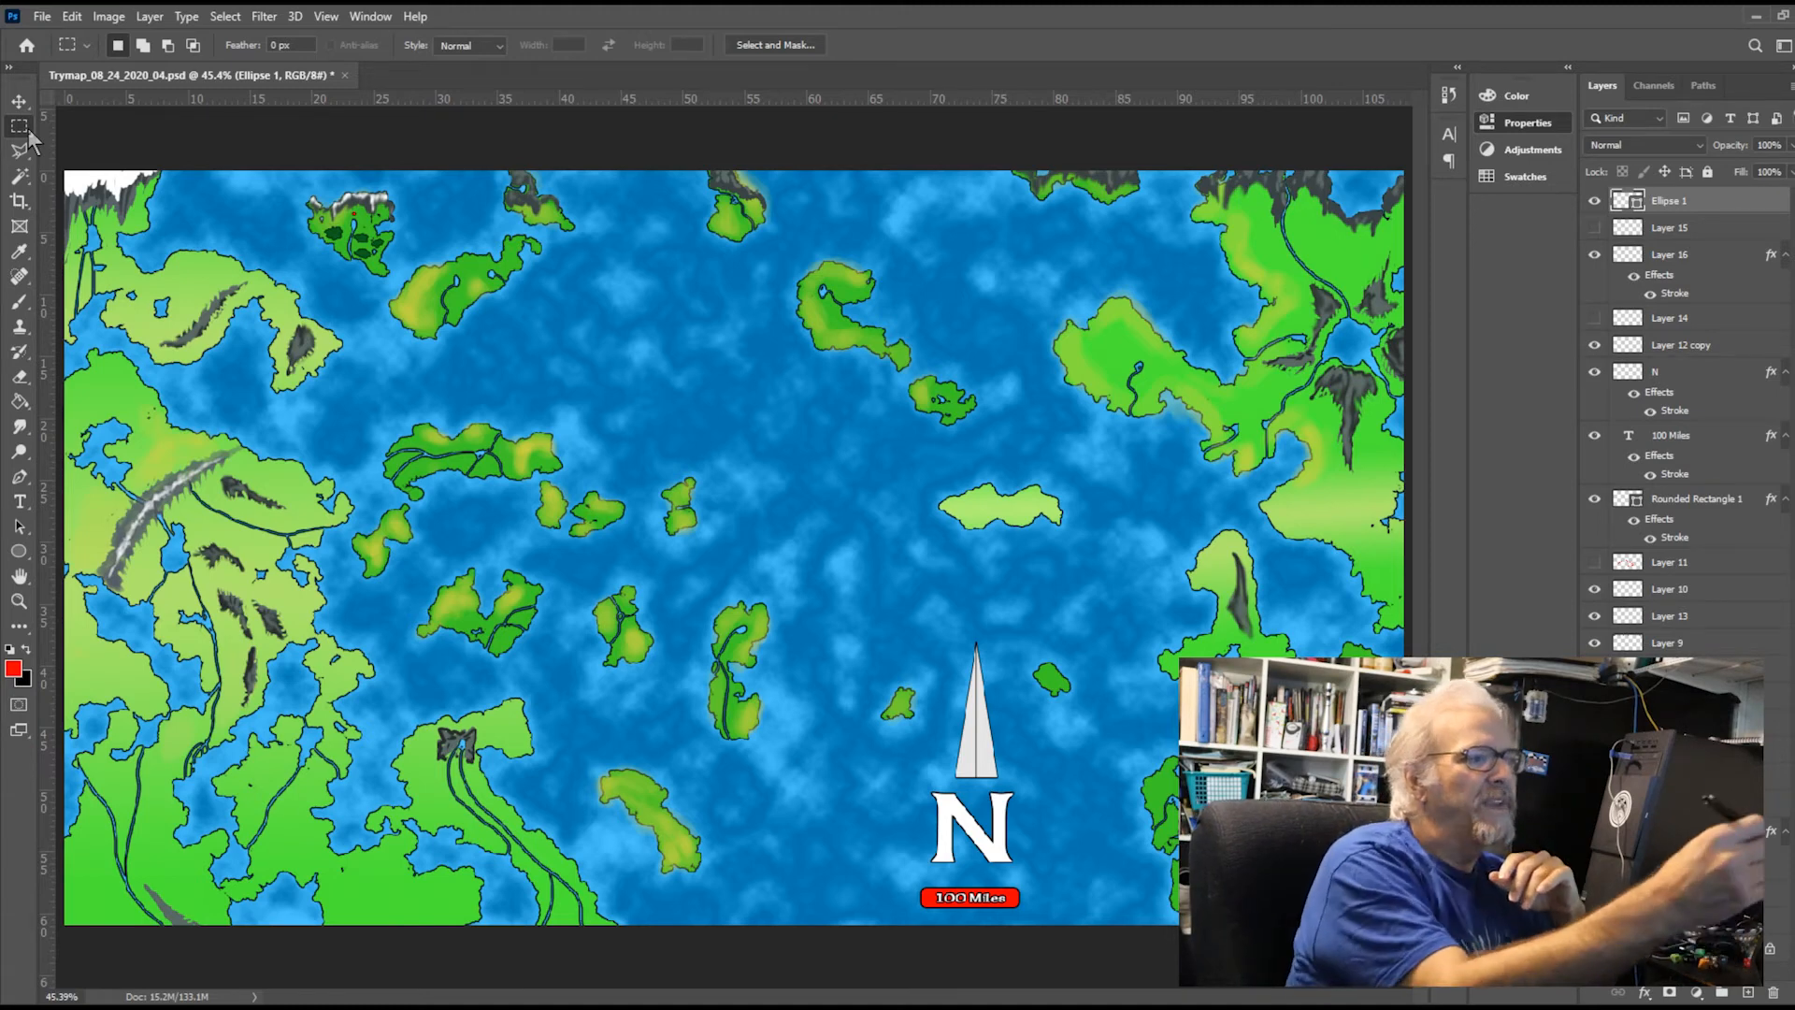
click(1594, 228)
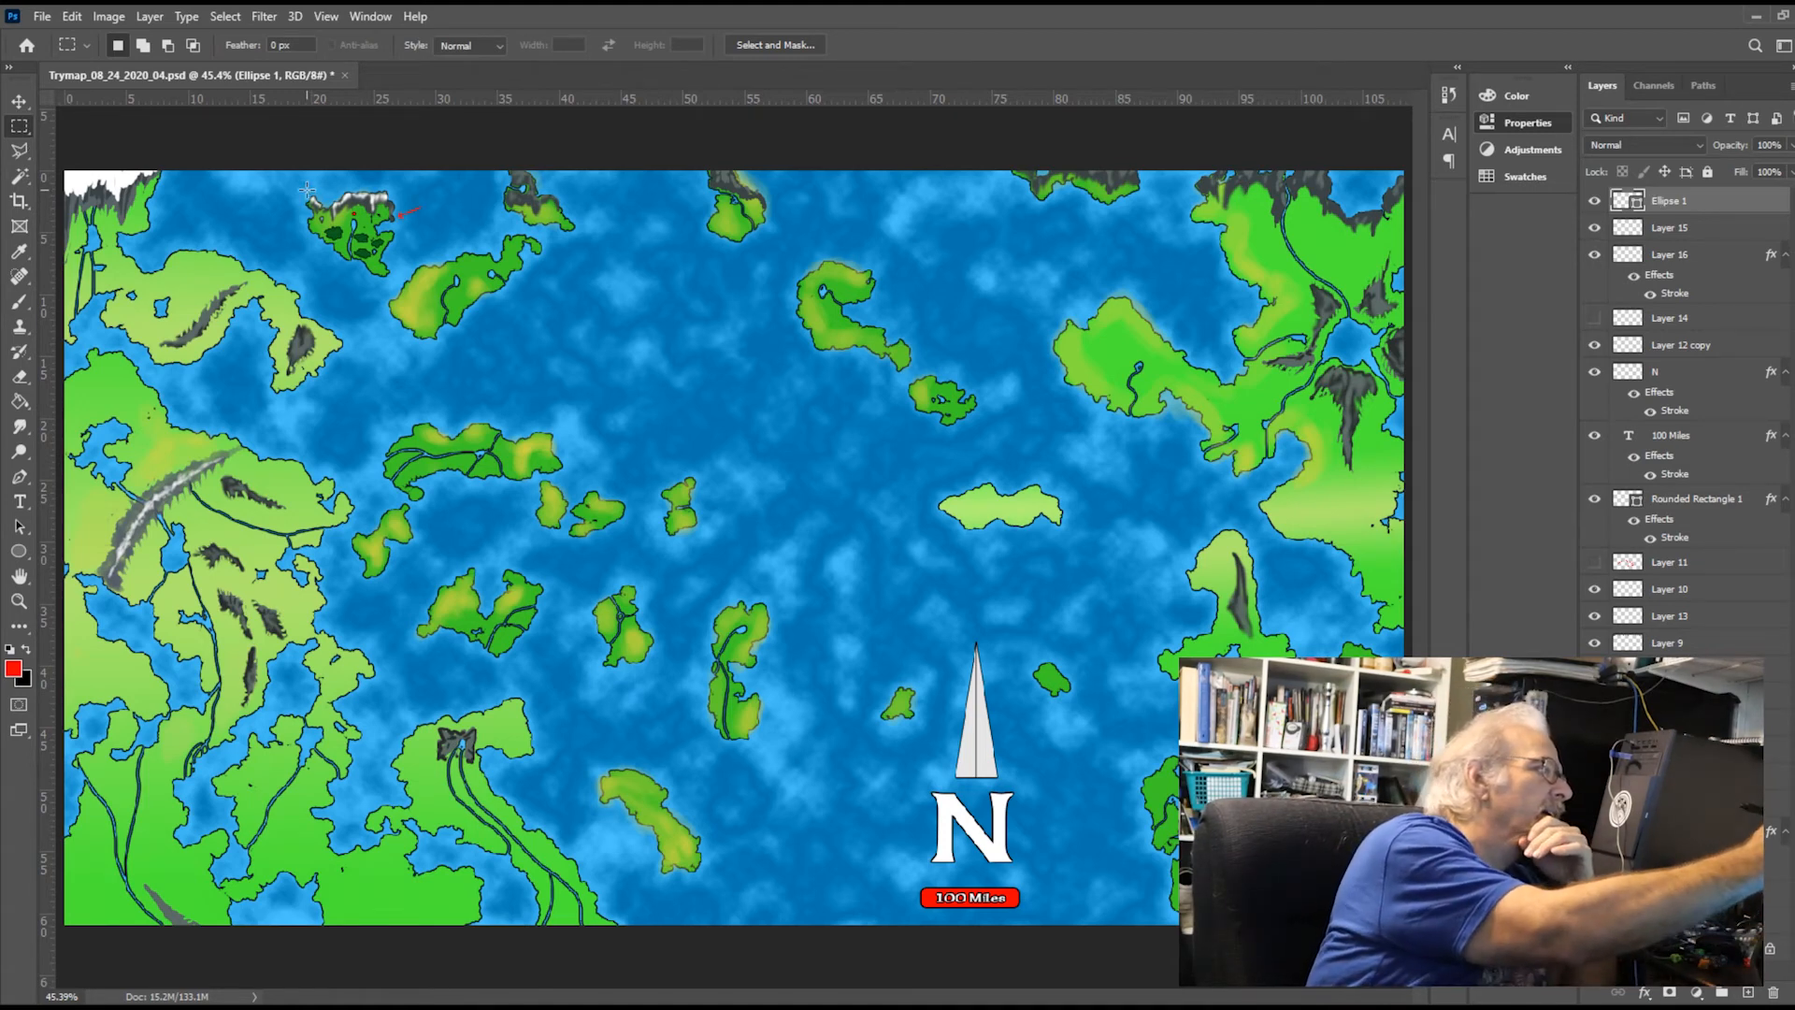
key(b)
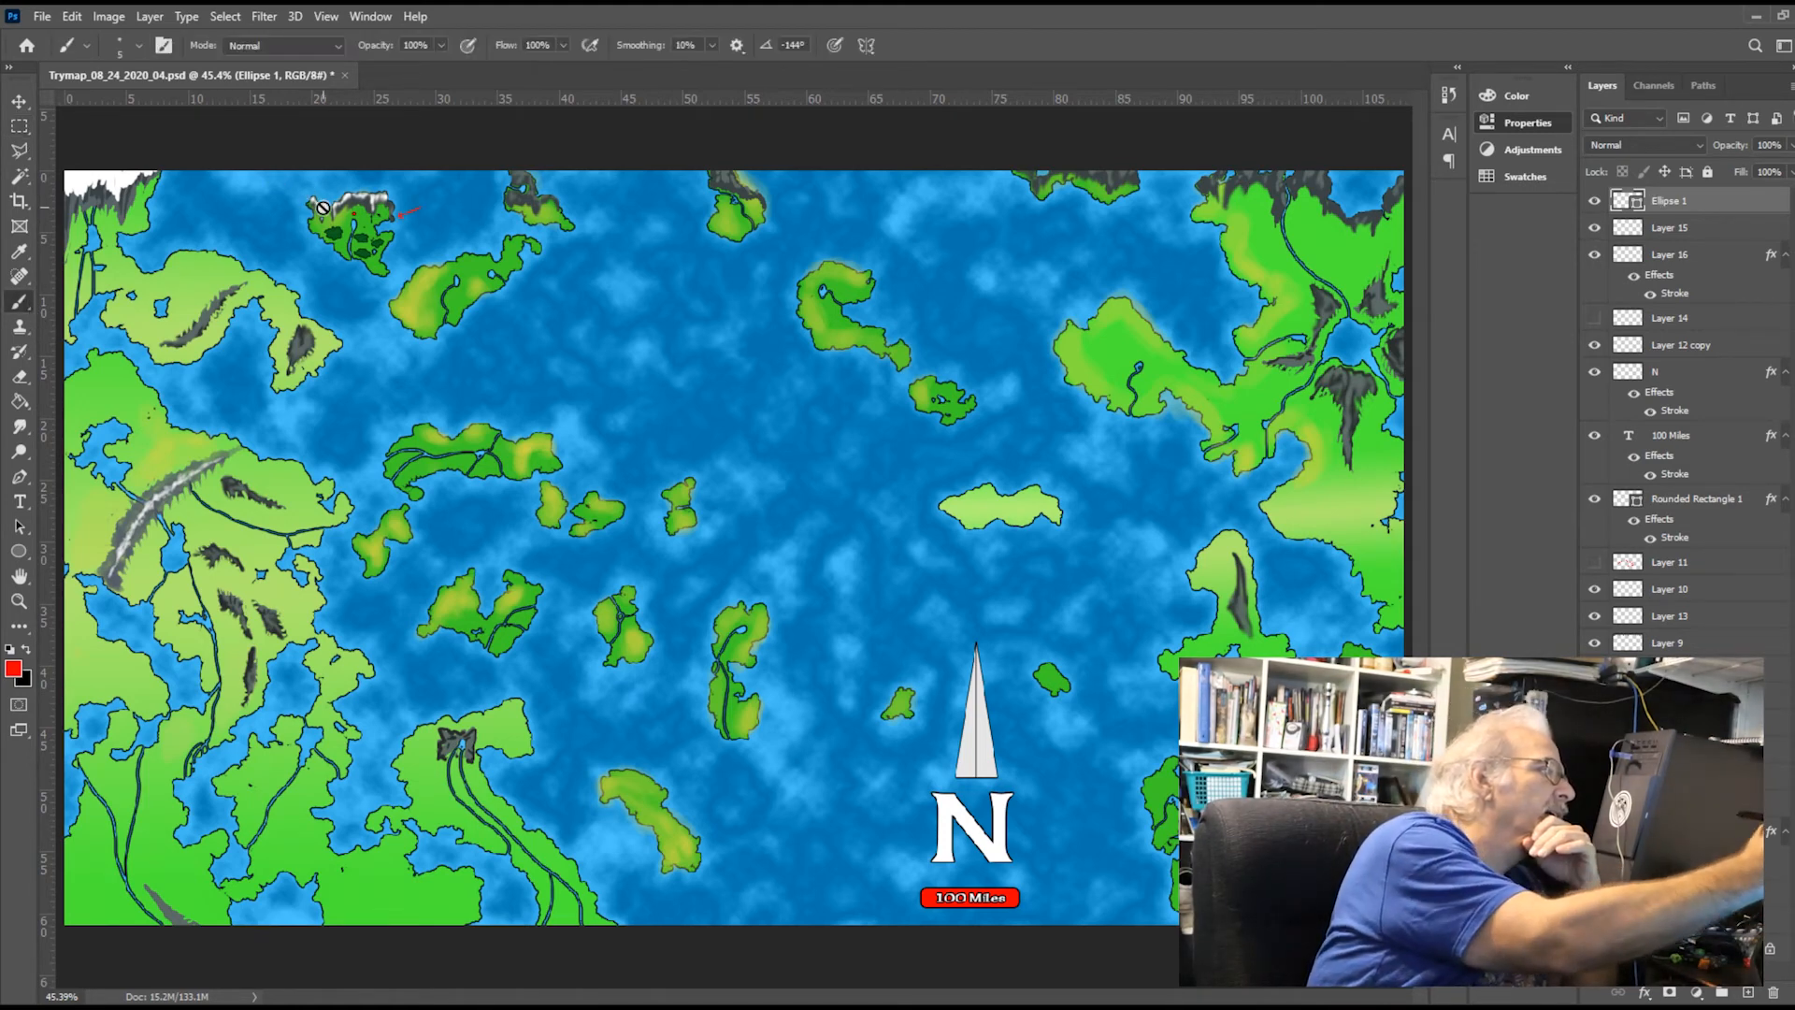
click(856, 393)
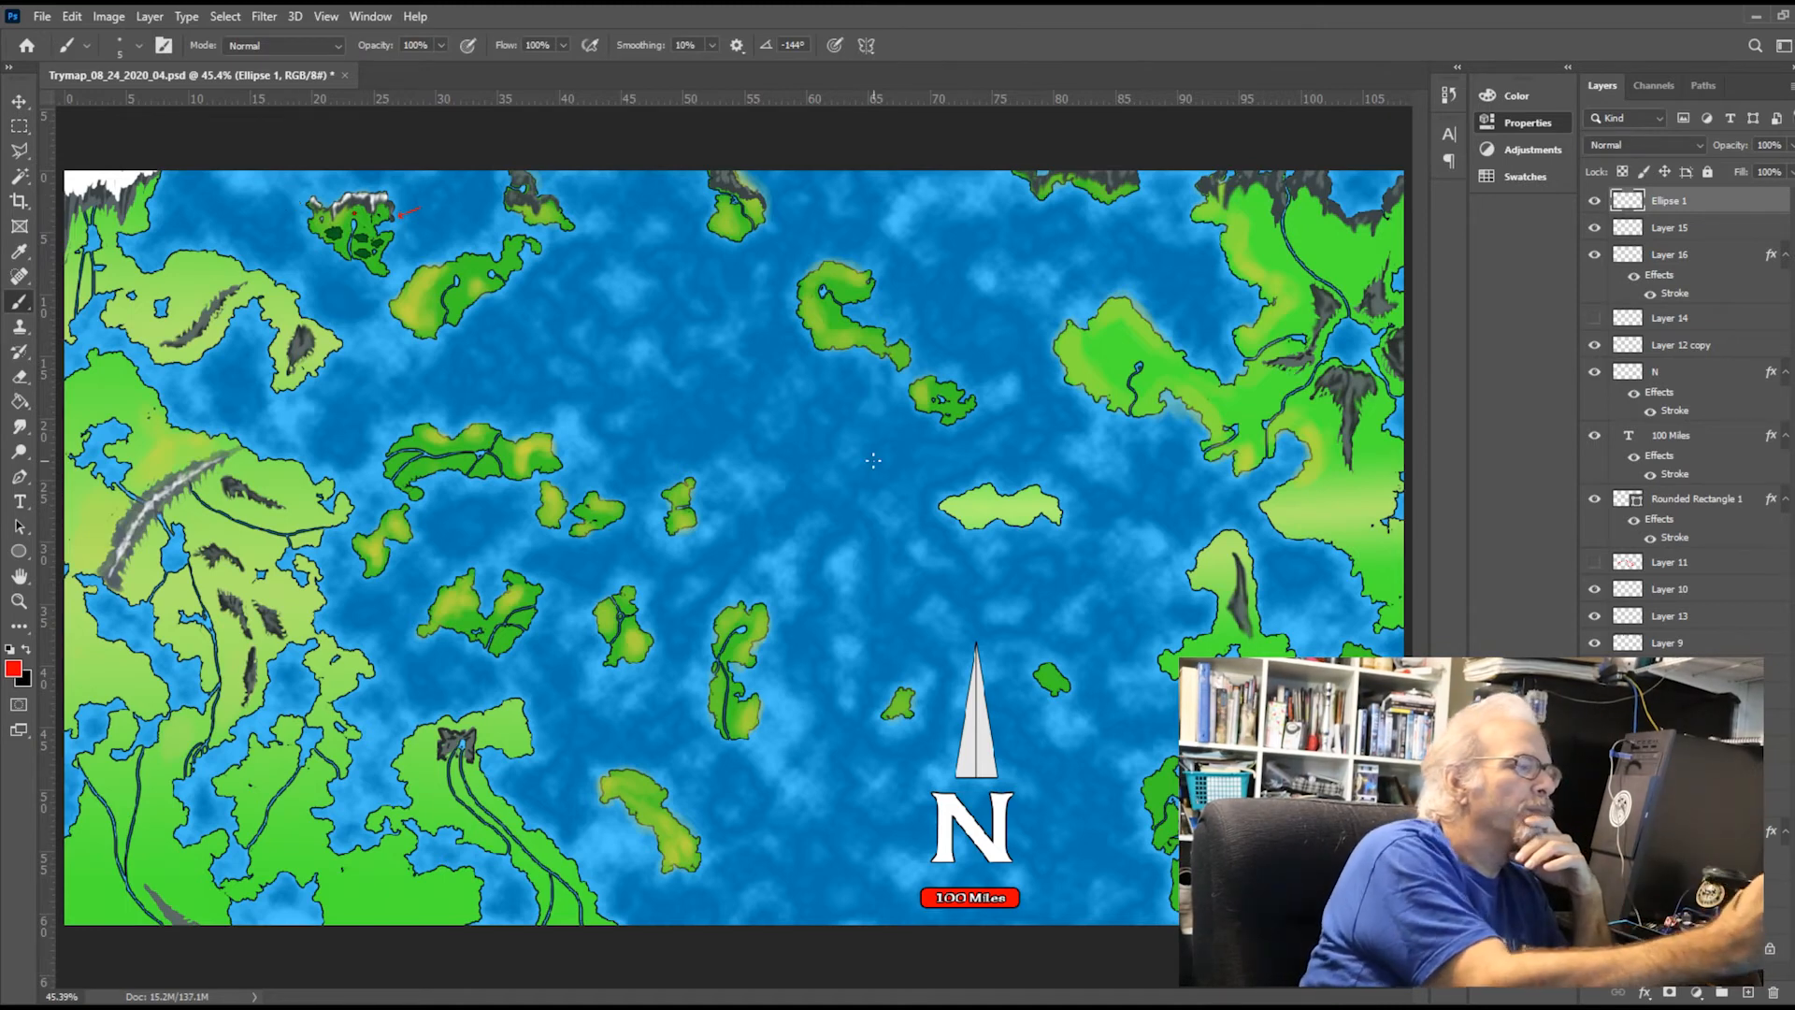
On Layer 15, brush a red ring around the detailed northern island and a red arrow pointing southwest to the neighbouring mainland coast
click(1737, 231)
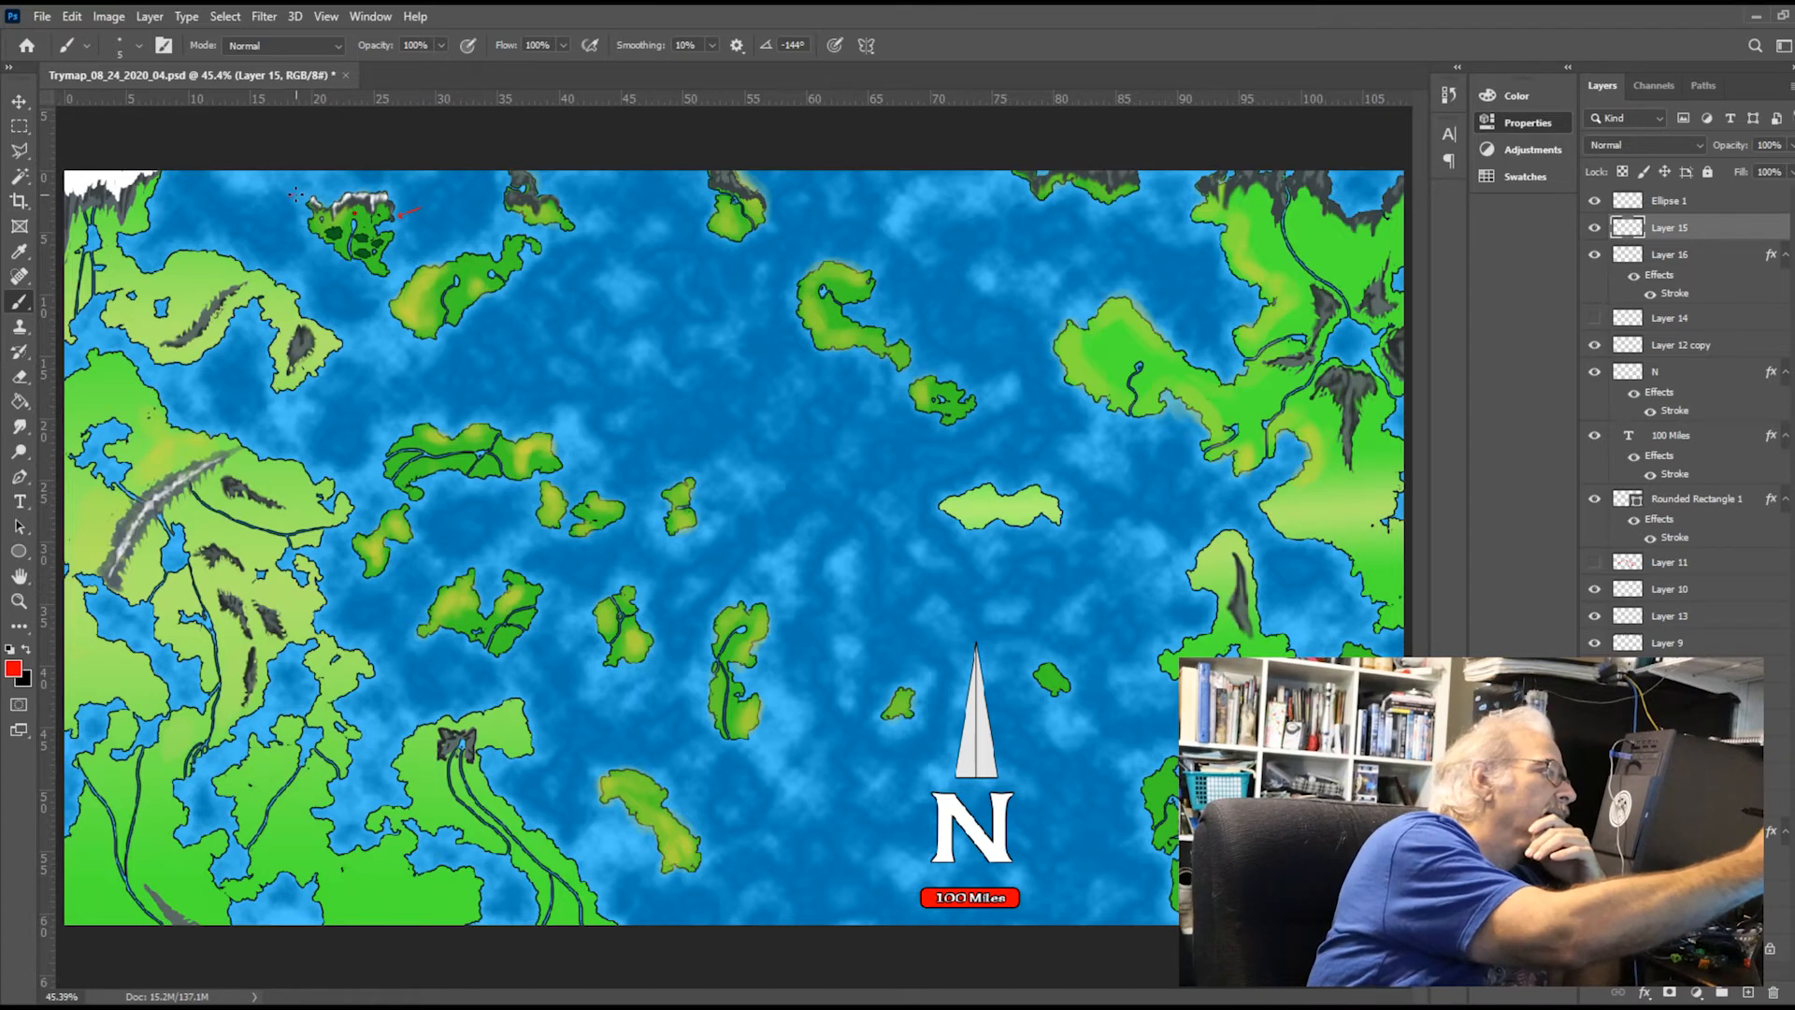
mouse_move(348, 283)
mouse_down()
mouse_move(296, 195)
mouse_move(278, 220)
mouse_up()
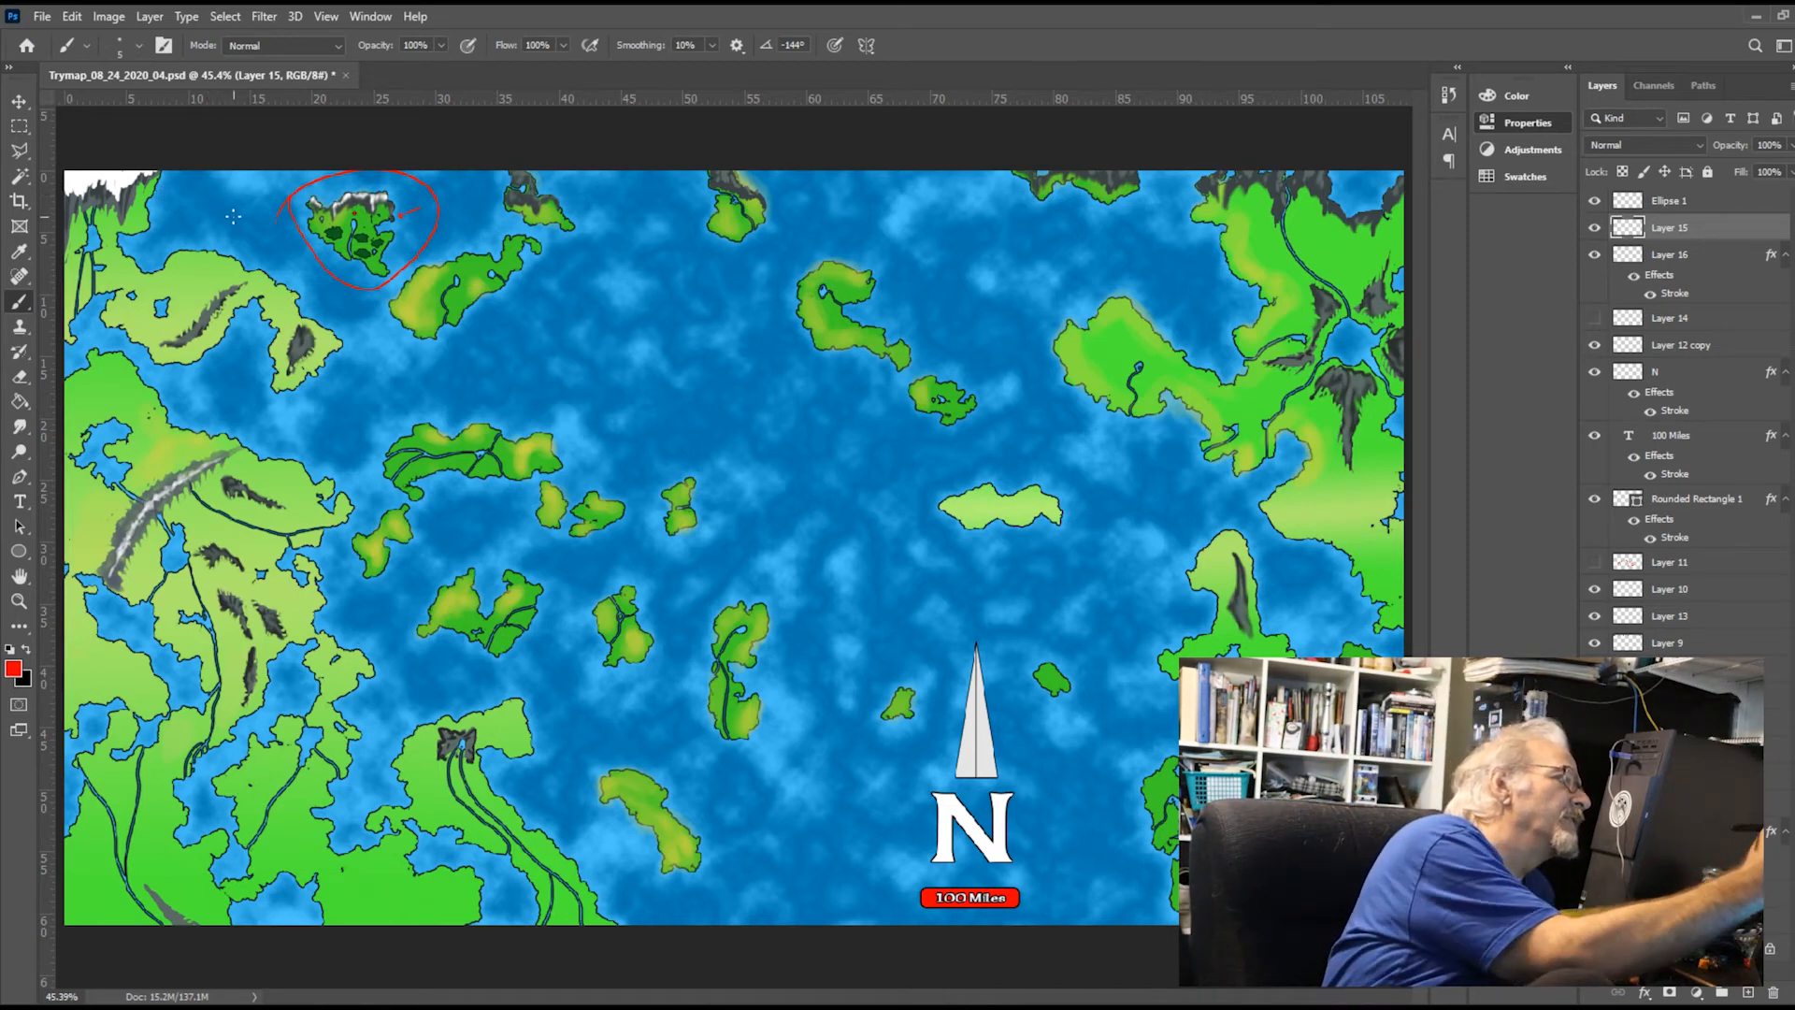
mouse_move(244, 199)
mouse_down()
mouse_move(174, 264)
mouse_move(206, 261)
mouse_up()
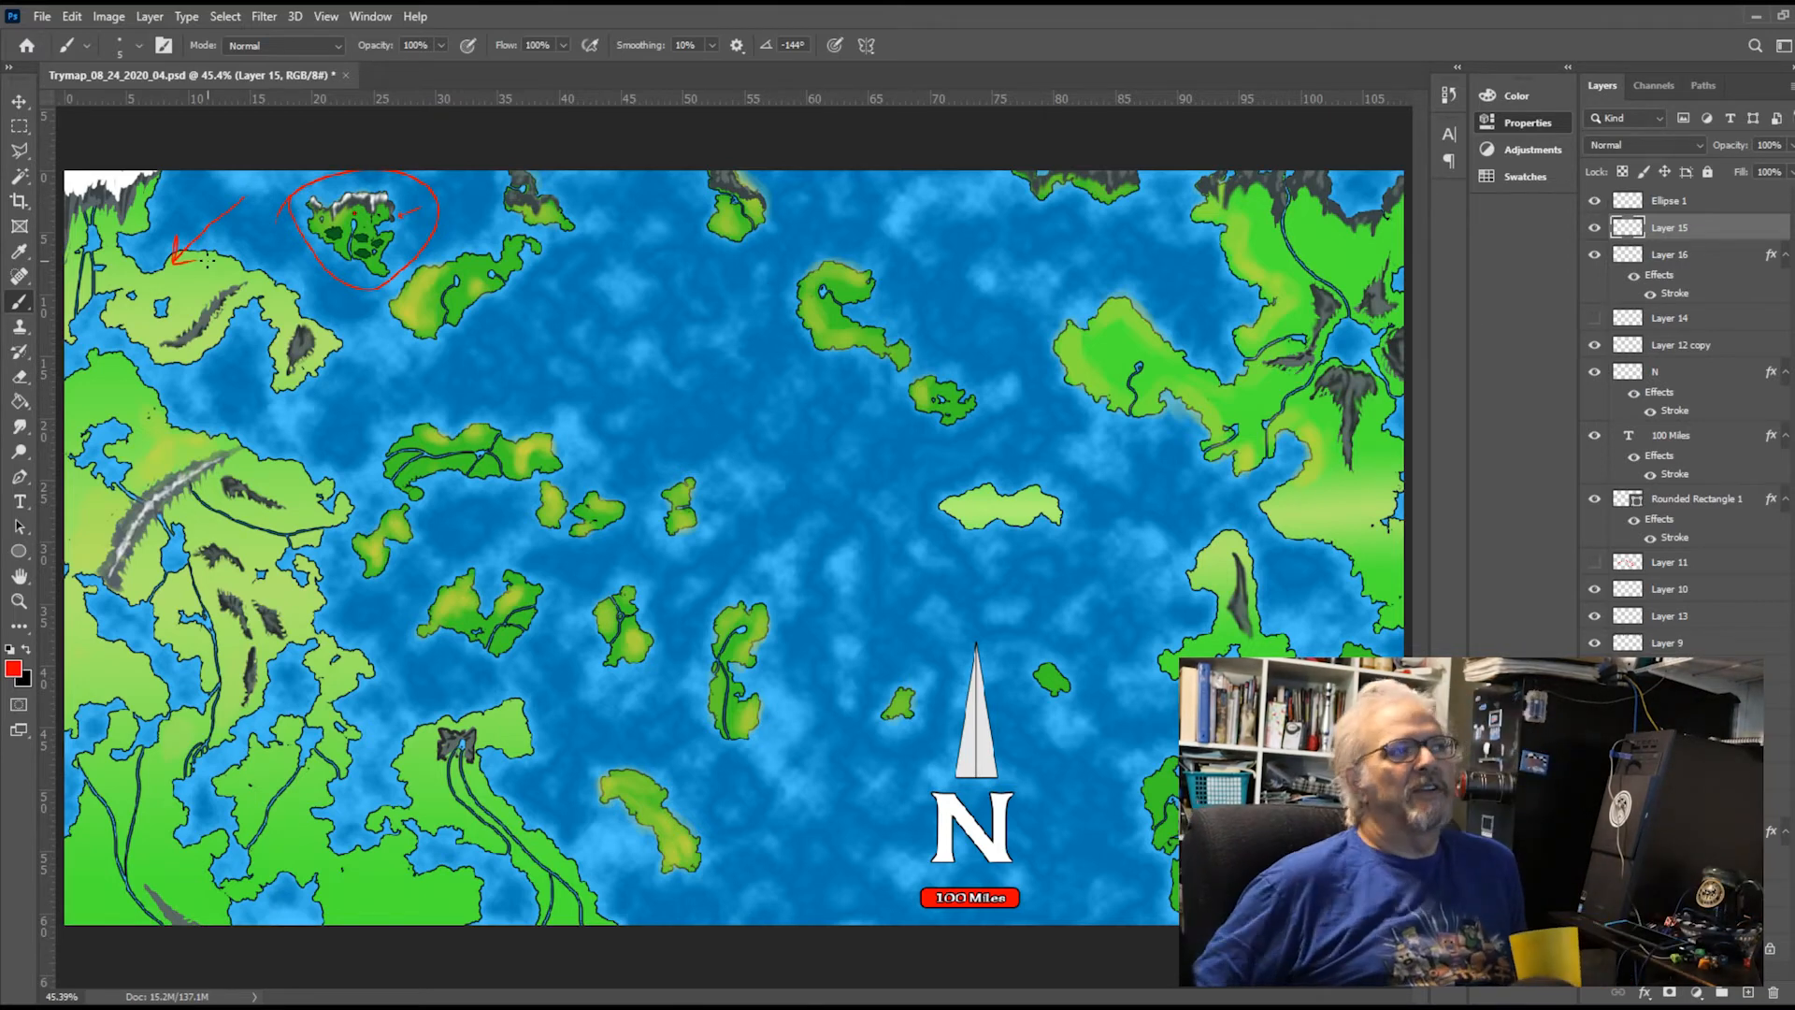
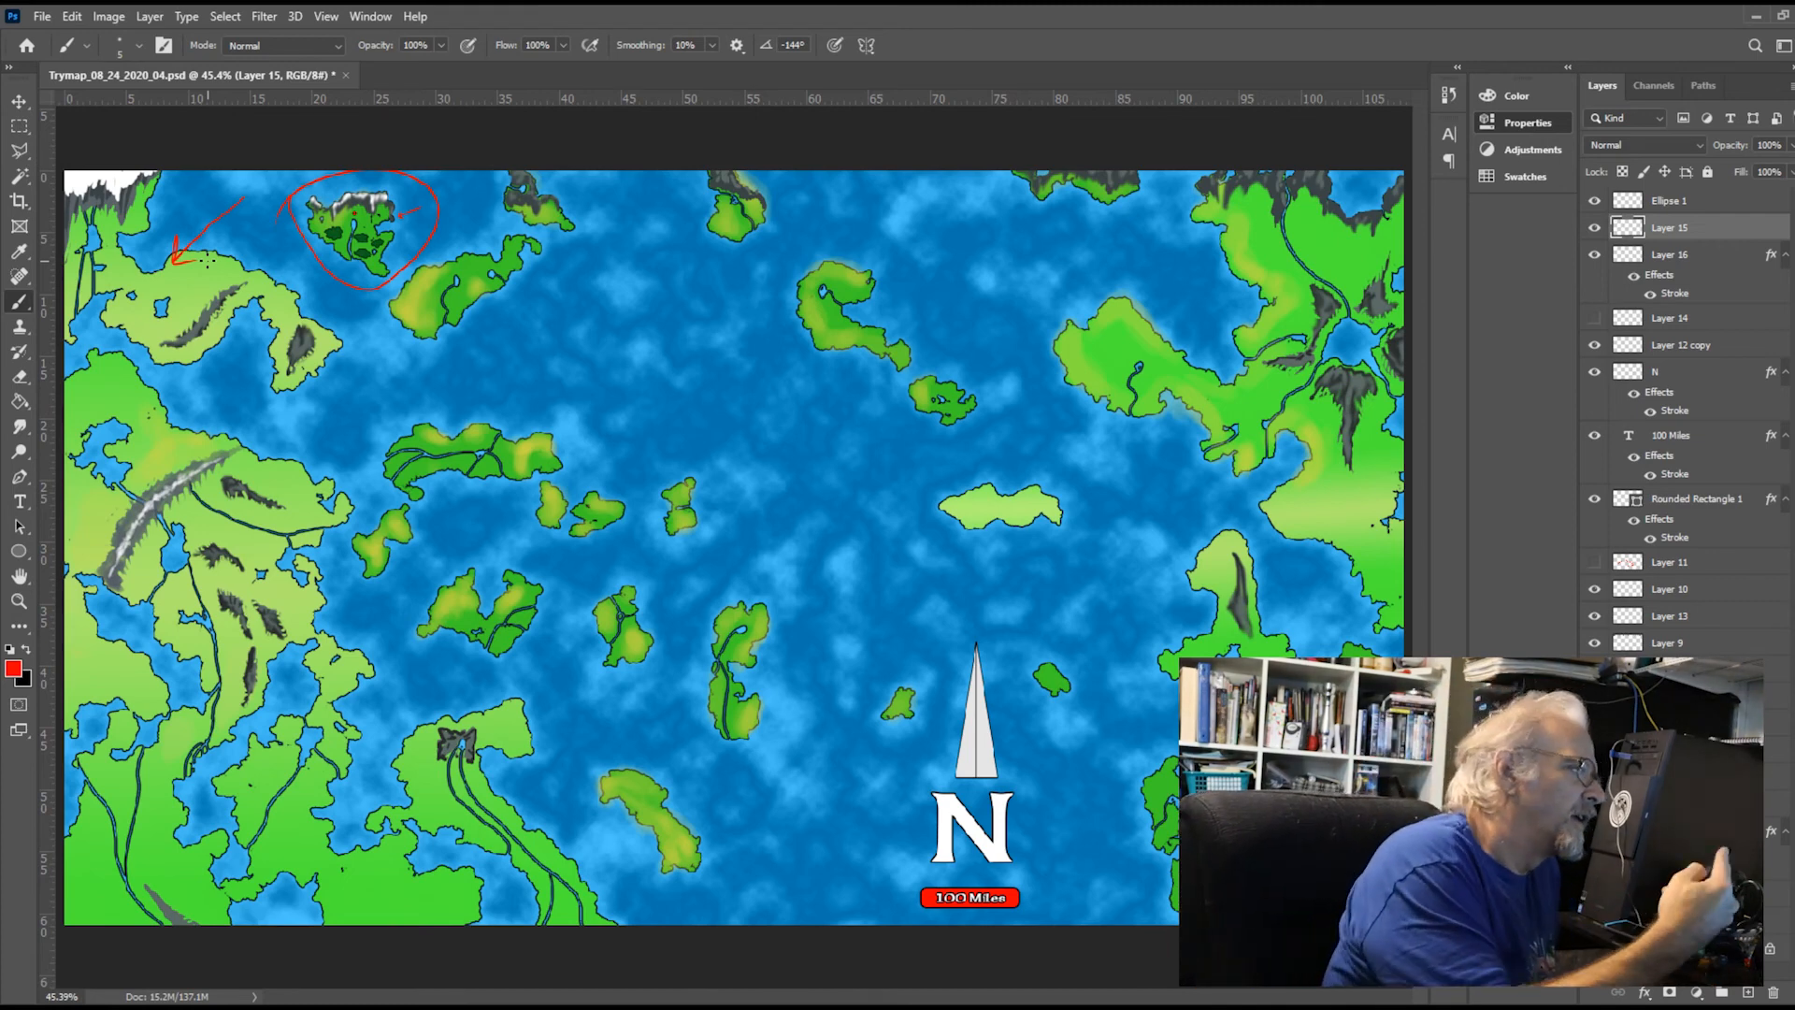
On Layer 15, brush a winding red line from the sea southeast of the ringed island, around the western river island, to the map's southern edge
mouse_move(452, 367)
mouse_down()
mouse_move(358, 443)
mouse_move(375, 488)
mouse_move(529, 554)
mouse_move(568, 604)
mouse_move(550, 730)
mouse_move(567, 795)
mouse_move(645, 920)
mouse_up()
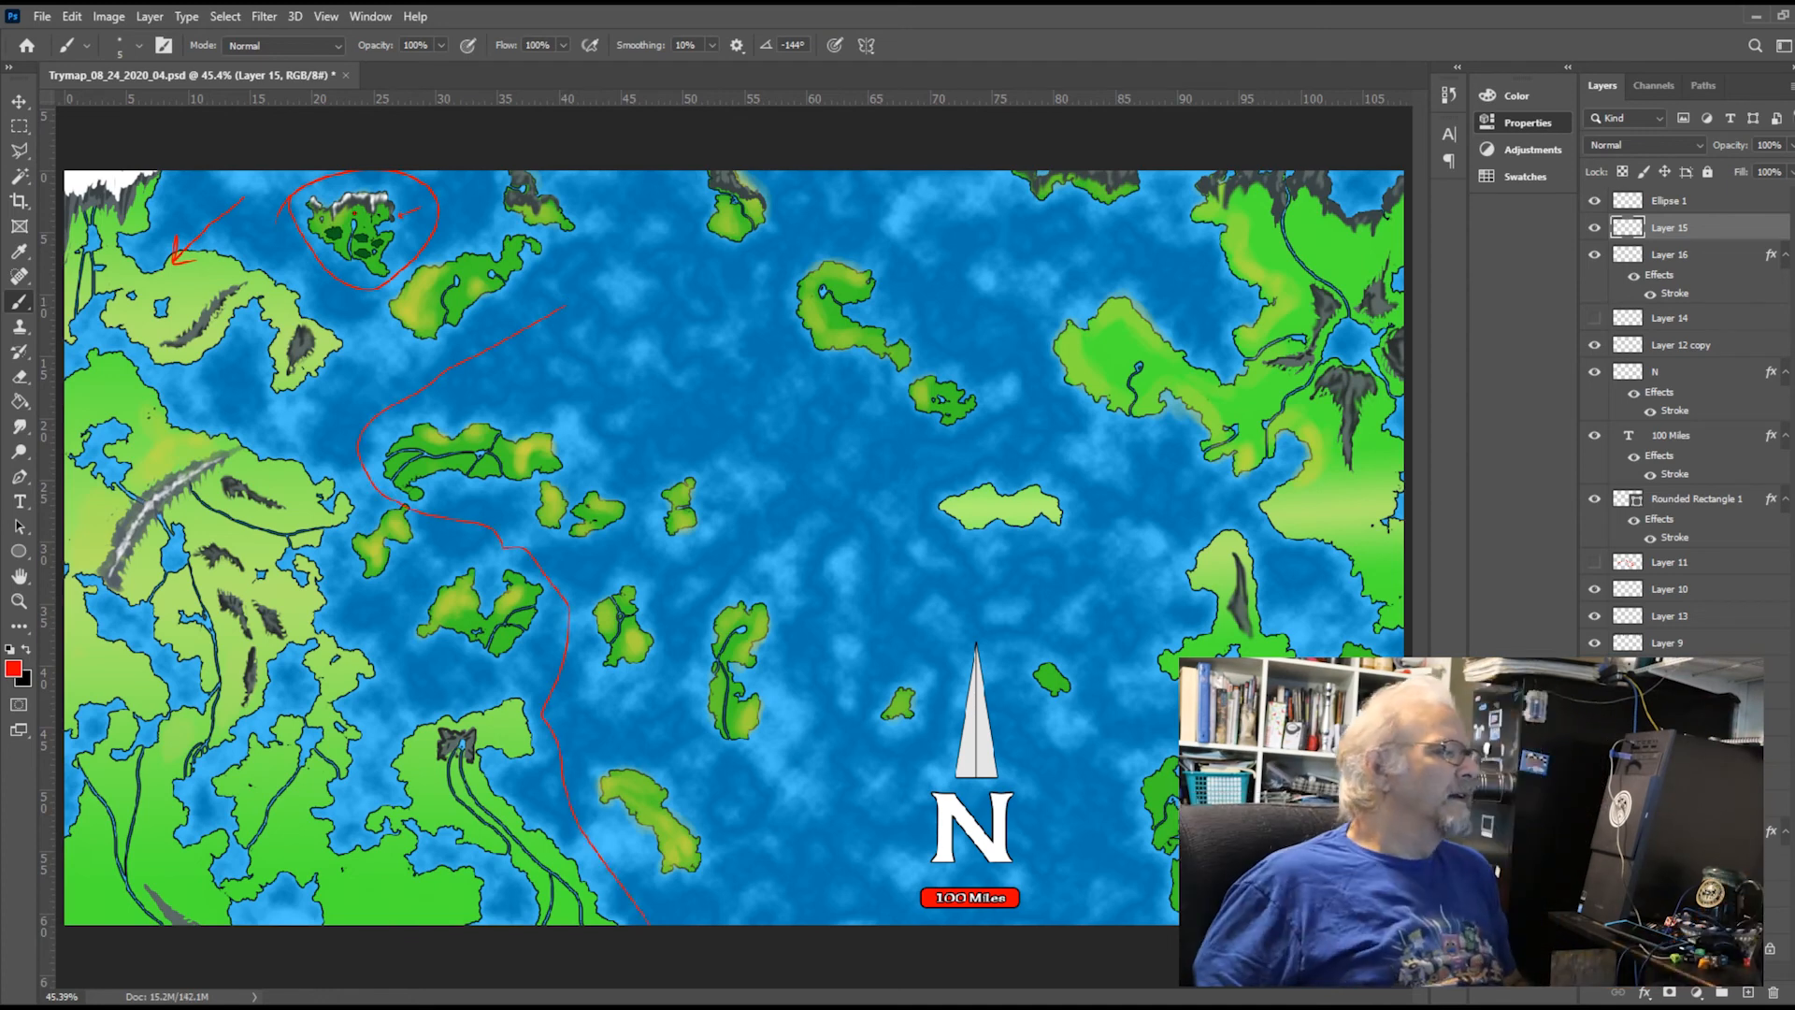